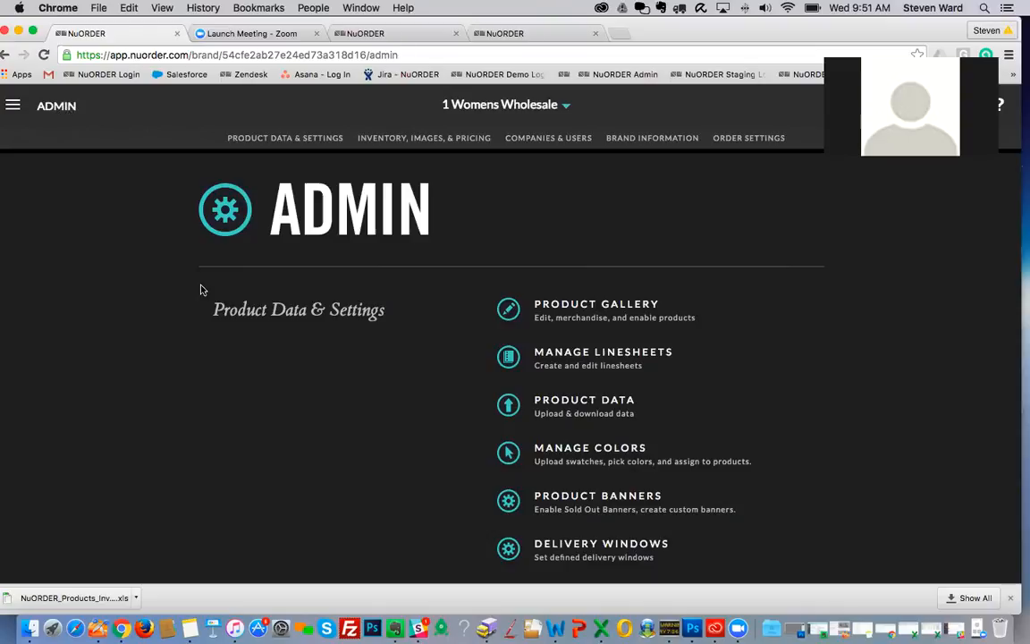
pyautogui.scroll(-2, 210, 266)
pyautogui.scroll(2, 200, 268)
pyautogui.scroll(-1, 225, 262)
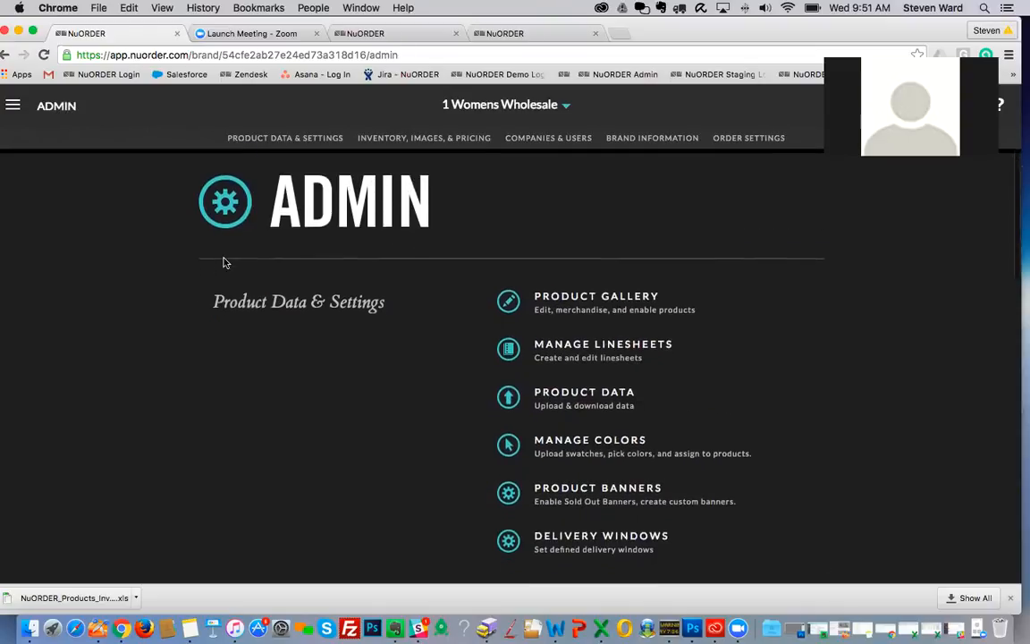
pyautogui.scroll(1, 224, 262)
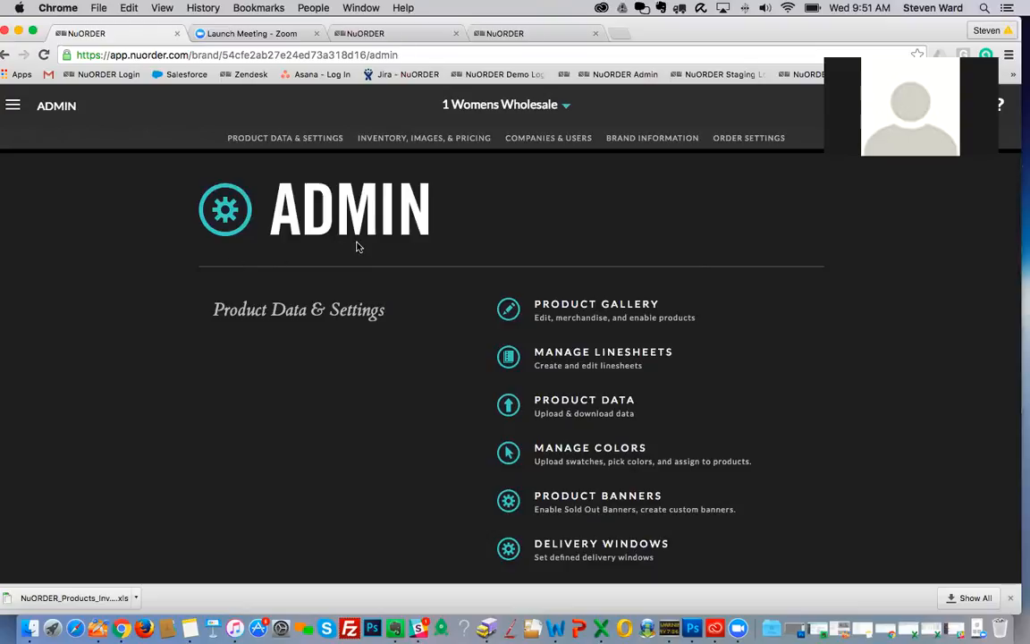
# - Go to the Admin area from the main navigation and open its Product Data page
pyautogui.click(52, 109)
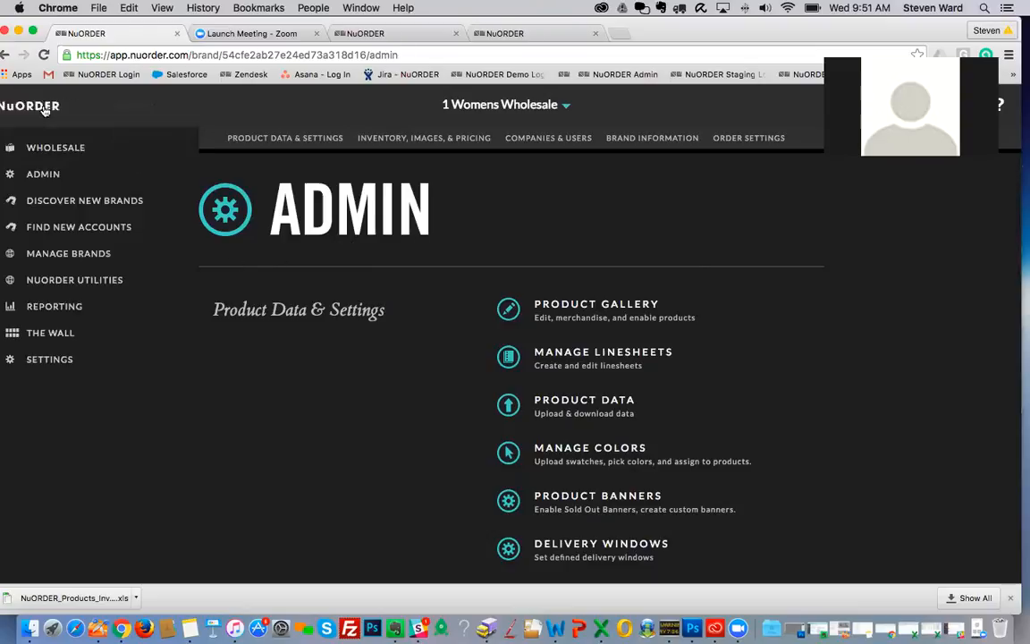
pyautogui.click(105, 182)
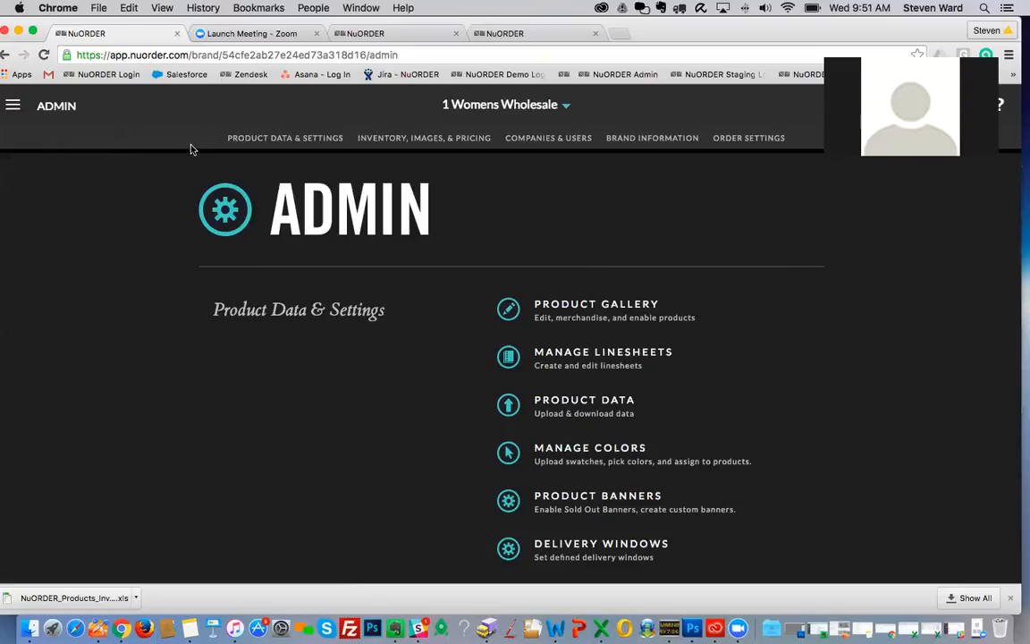
pyautogui.click(20, 106)
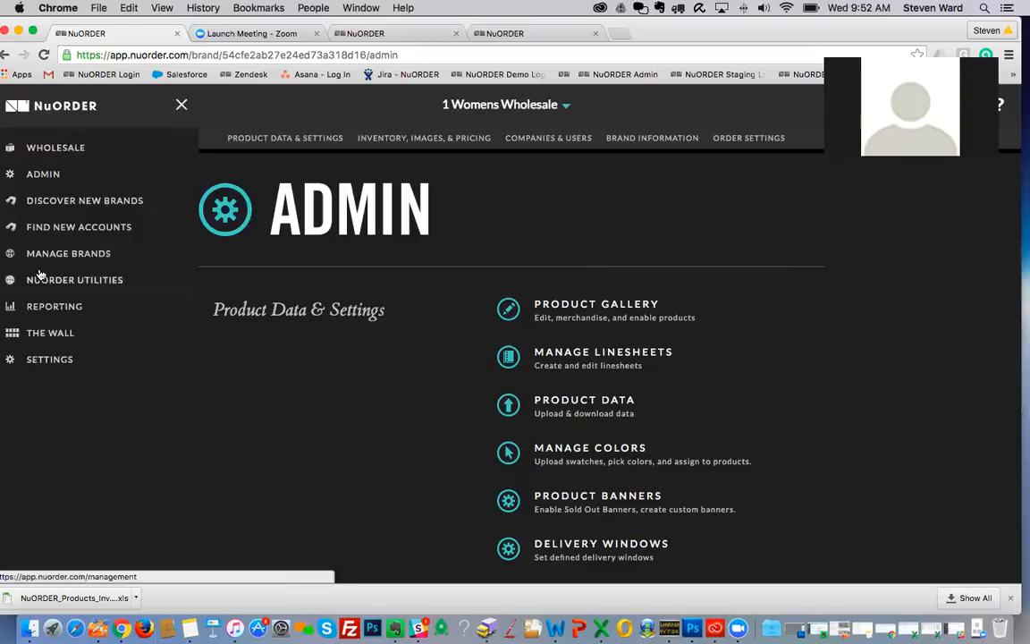
pyautogui.click(89, 178)
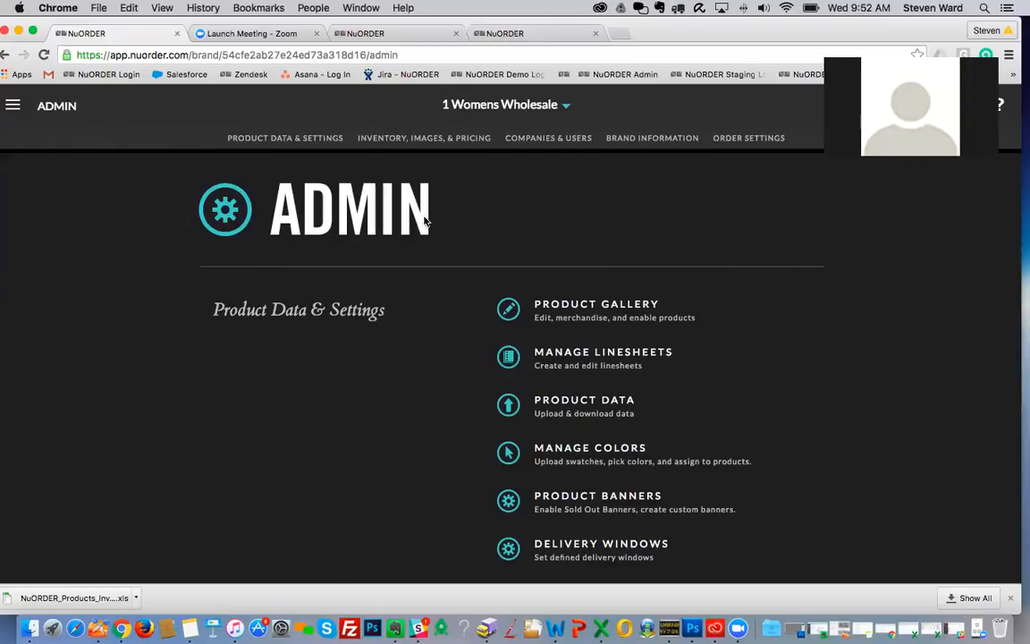
pyautogui.scroll(-3, 609, 273)
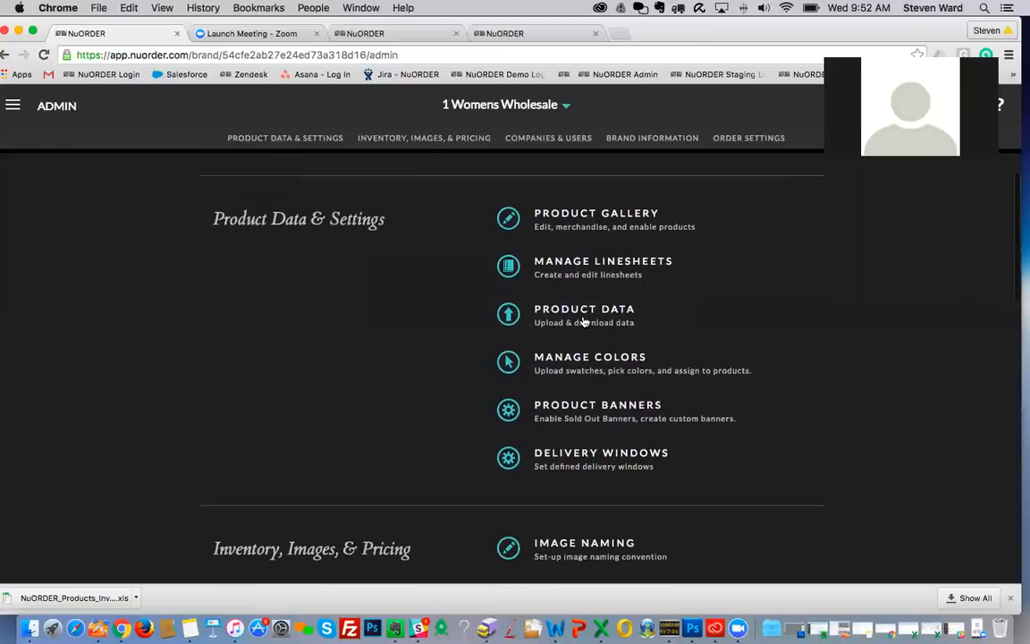
pyautogui.click(555, 316)
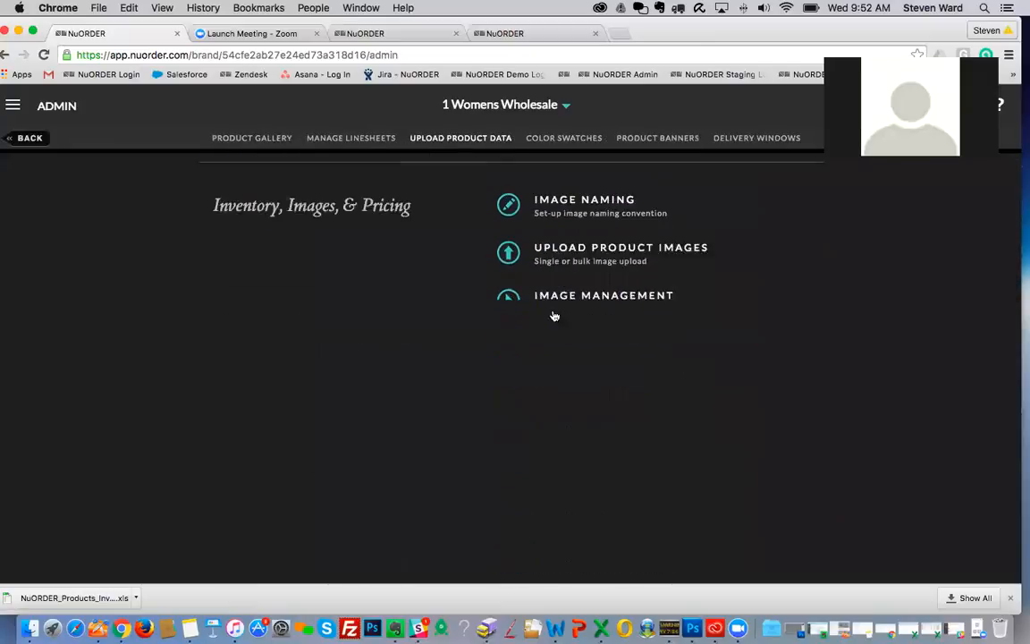
# - Examine the Product Data page's upload reminders, blank templates, rules for updating existing products, and data download formats
pyautogui.scroll(-2, 572, 310)
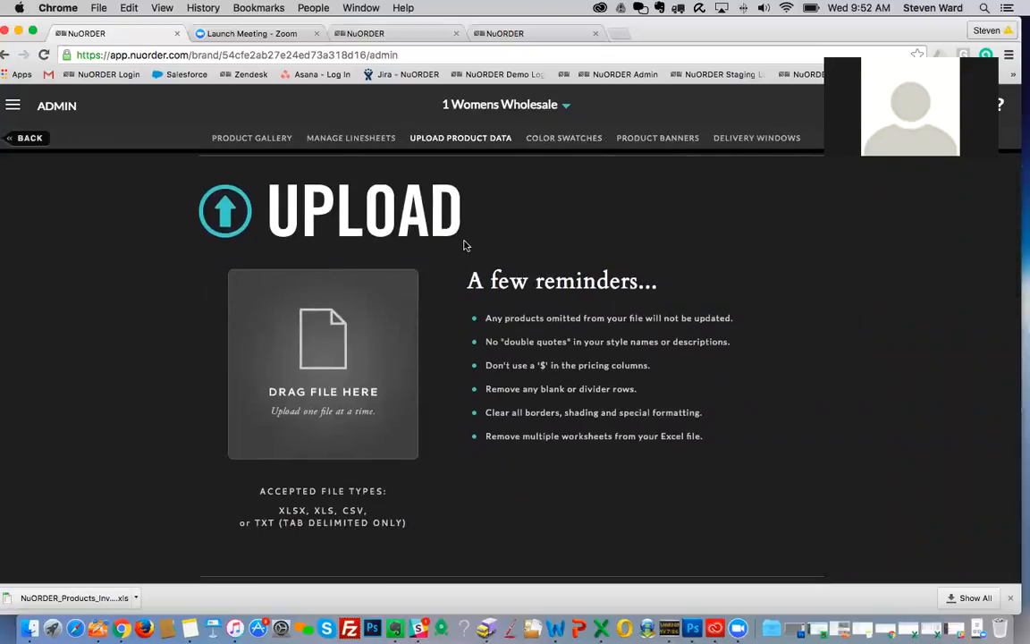
pyautogui.scroll(-10, 452, 279)
pyautogui.scroll(1, 450, 280)
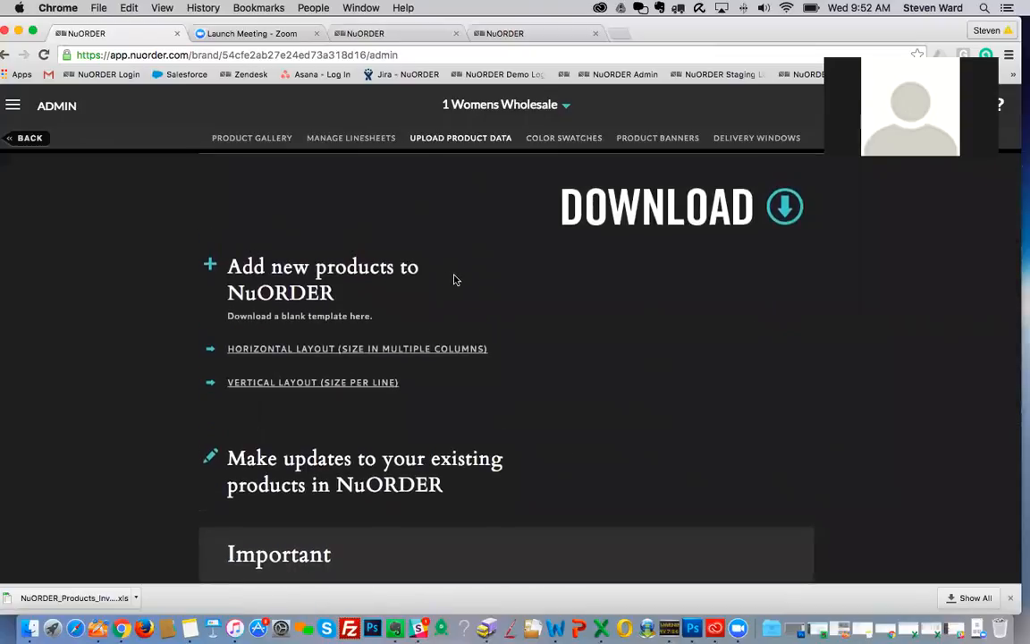
pyautogui.scroll(-1, 471, 278)
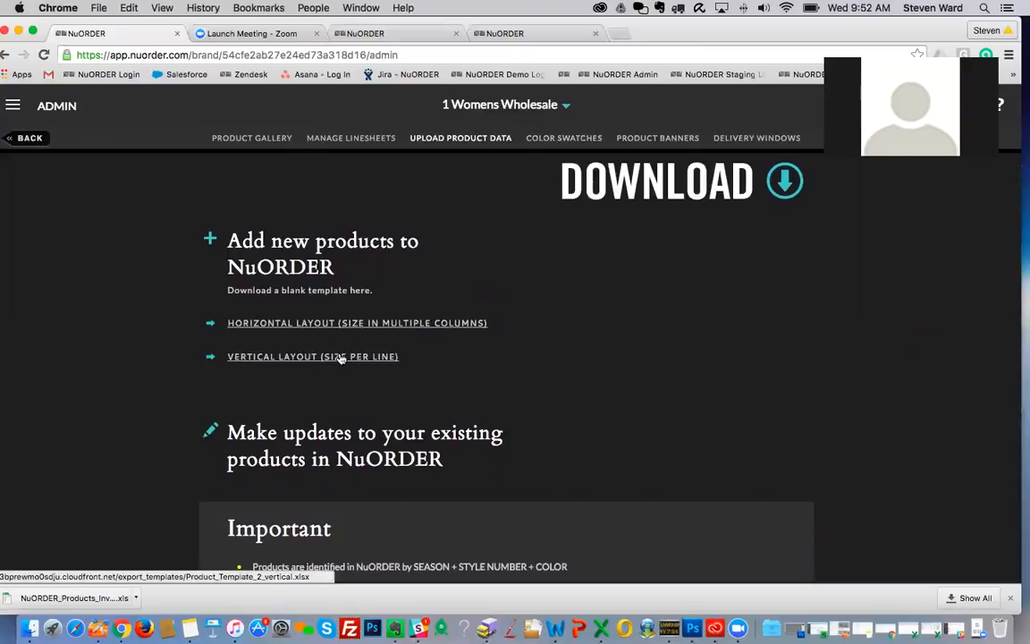
pyautogui.scroll(-1, 639, 346)
pyautogui.scroll(-1, 639, 347)
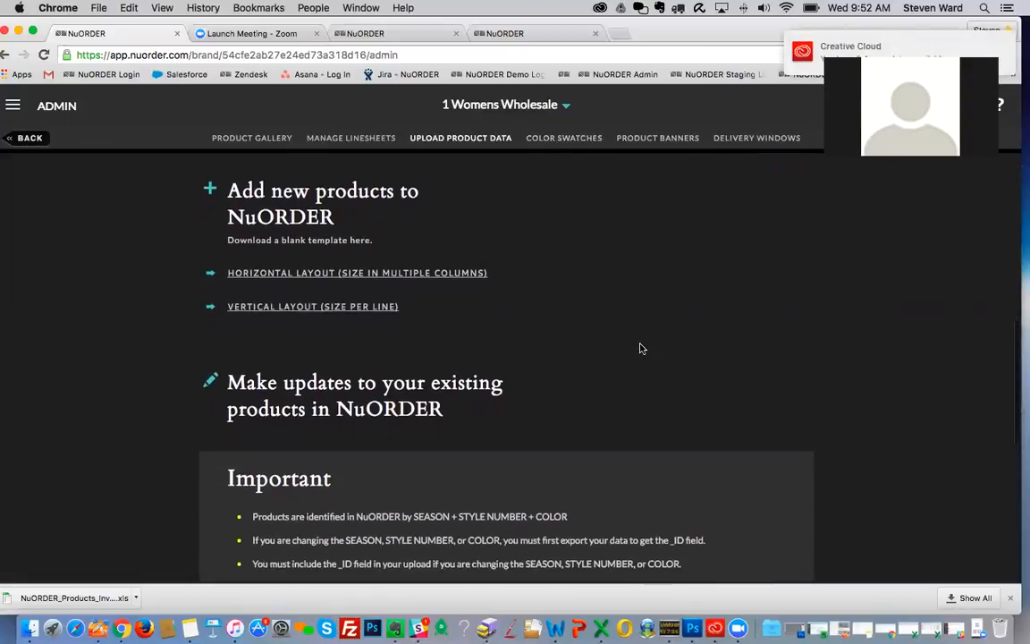
pyautogui.scroll(-5, 553, 332)
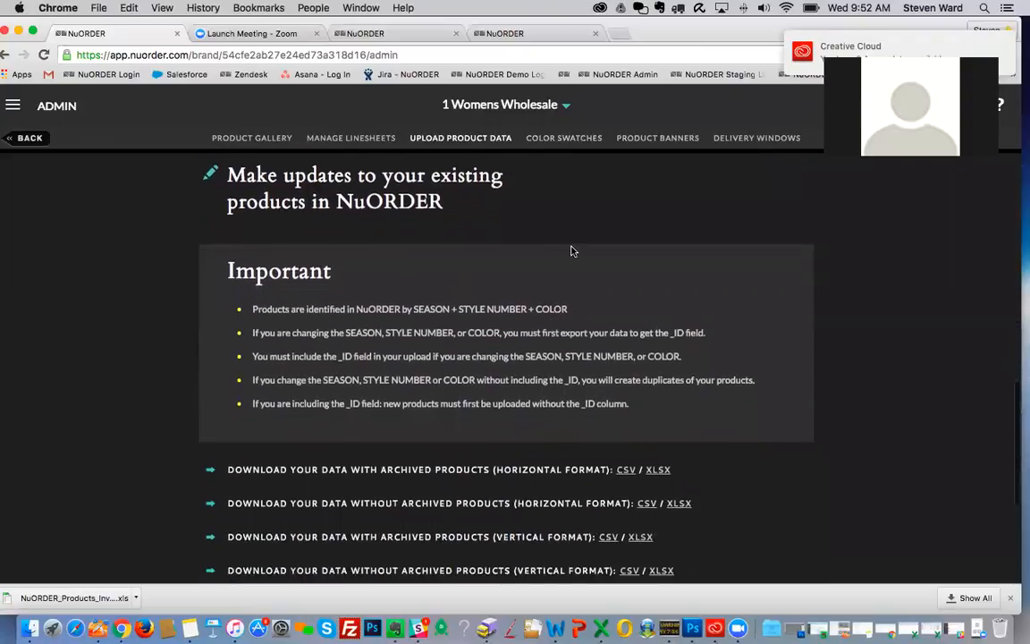
pyautogui.scroll(-3, 568, 250)
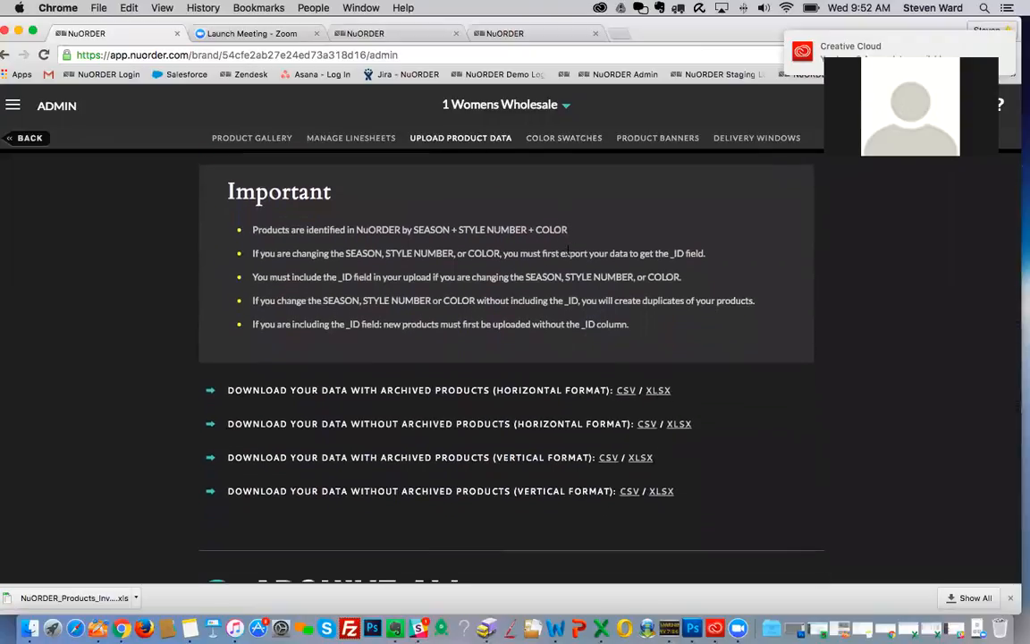
pyautogui.scroll(-1, 567, 253)
pyautogui.scroll(-2, 443, 295)
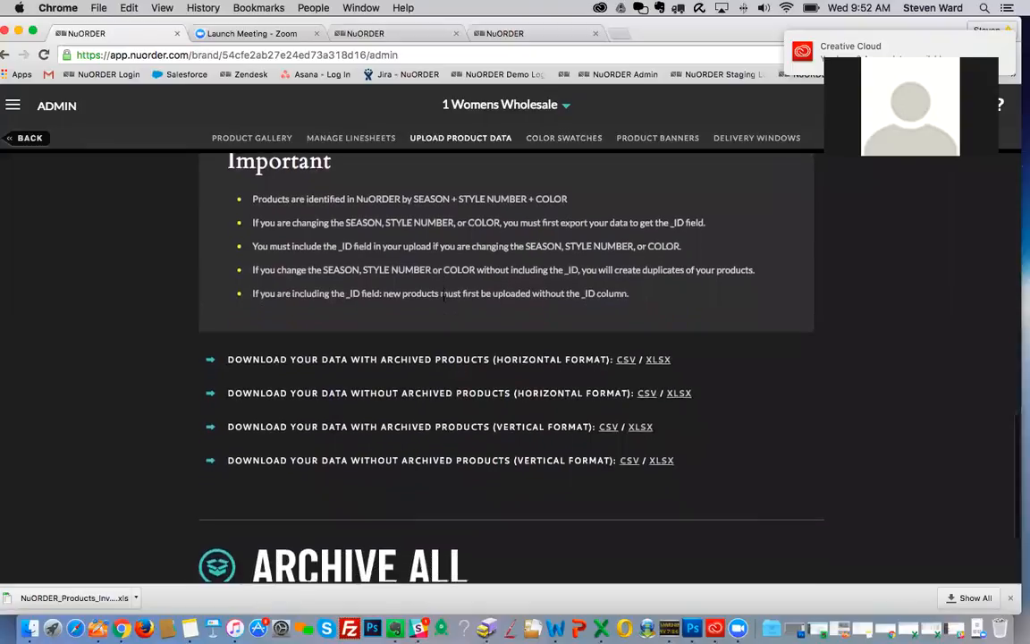
pyautogui.scroll(-1, 458, 274)
pyautogui.scroll(-2, 458, 274)
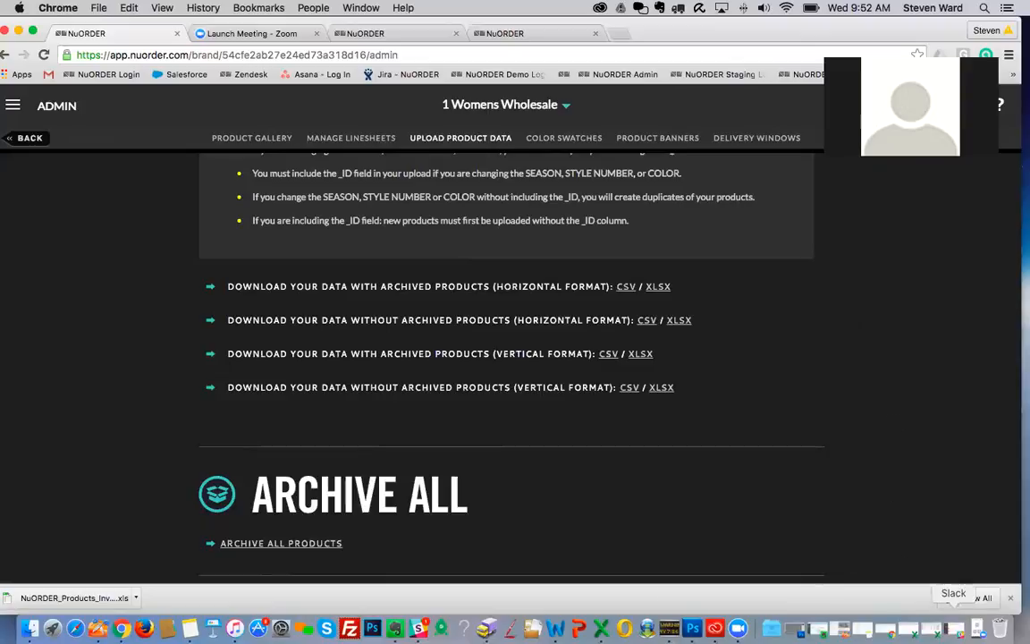
# - Switch to the exported products CSV in Excel and highlight the _id column
pyautogui.click(910, 629)
pyautogui.click(208, 233)
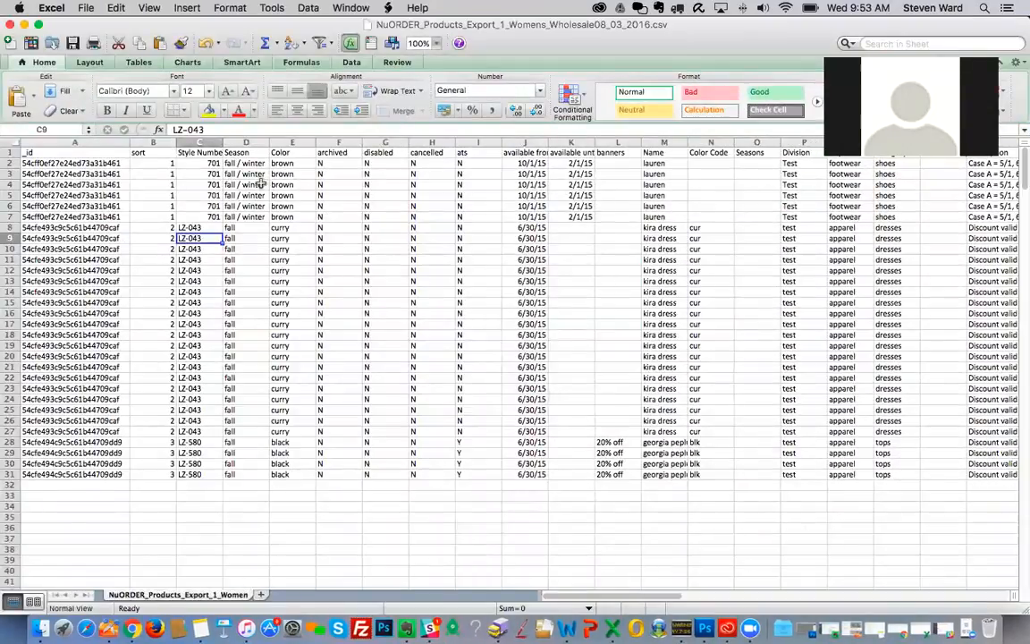
pyautogui.click(231, 166)
pyautogui.click(105, 144)
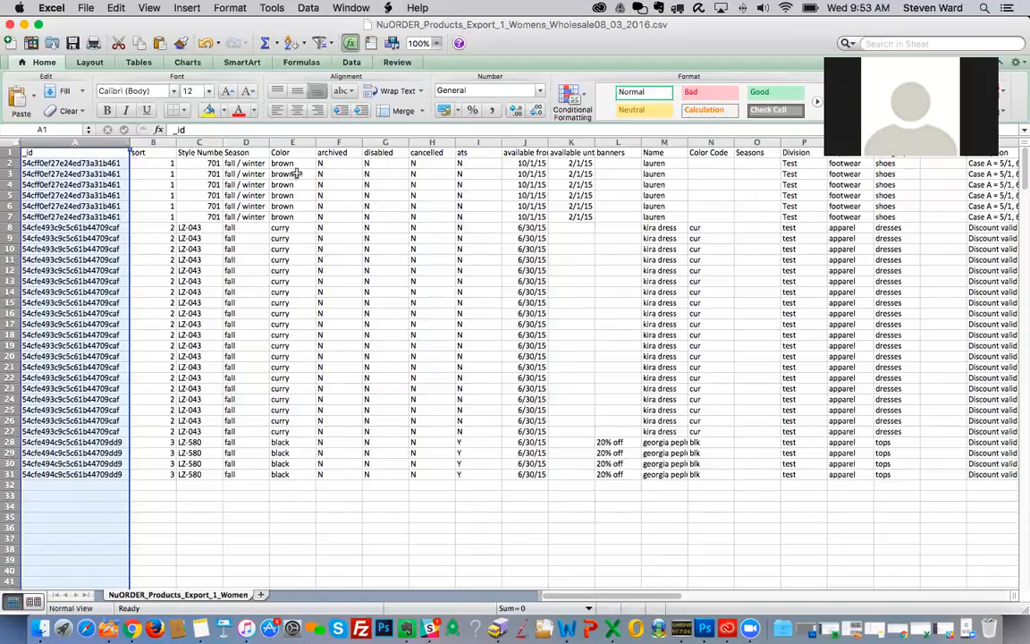
# - Examine the export's columns from _id across to Description, including the status, availability date and name columns
pyautogui.click(427, 237)
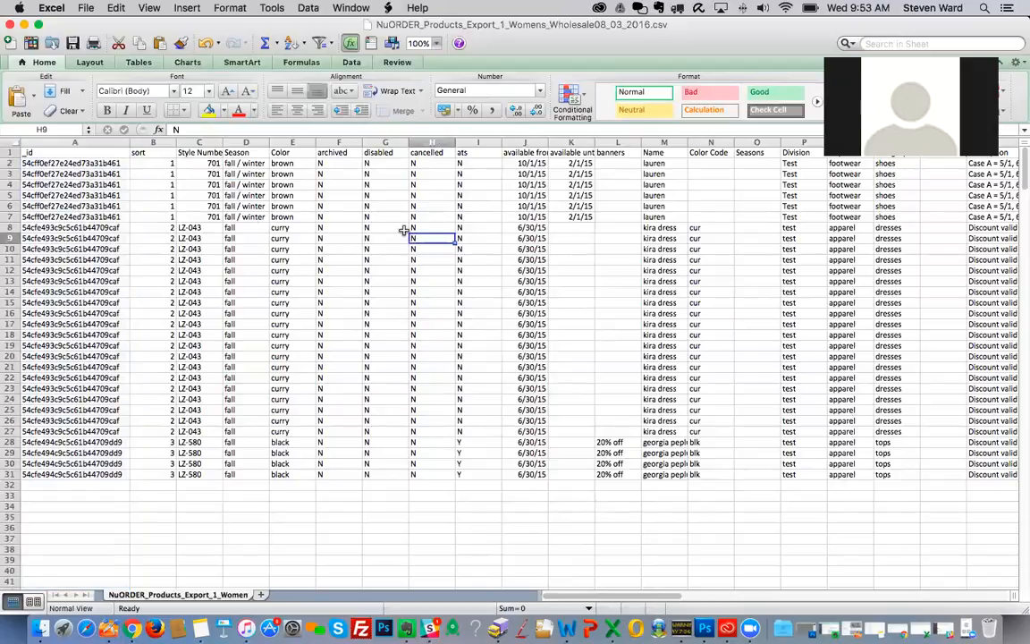
pyautogui.hscroll(3, 280, 202)
pyautogui.hscroll(-3, 304, 217)
pyautogui.hscroll(3, 304, 217)
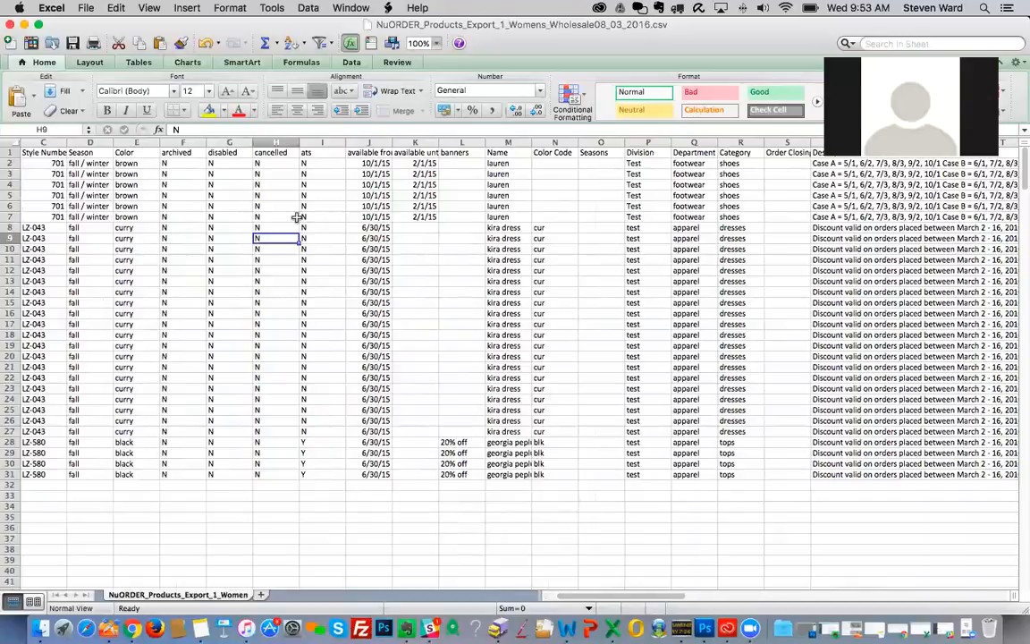
pyautogui.hscroll(3, 335, 217)
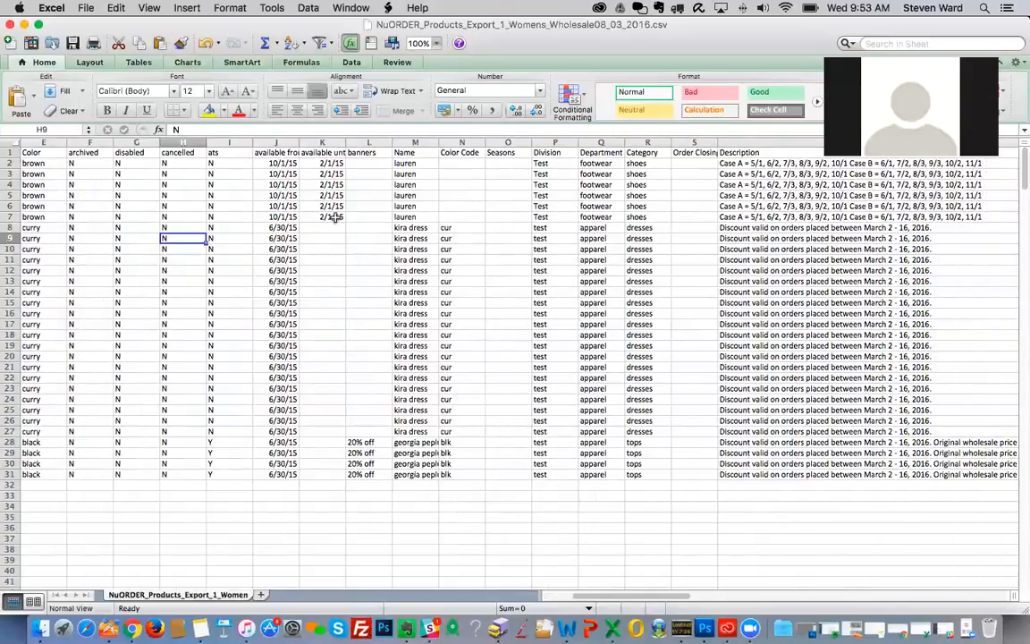
pyautogui.hscroll(-1, 334, 218)
pyautogui.hscroll(-4, 335, 216)
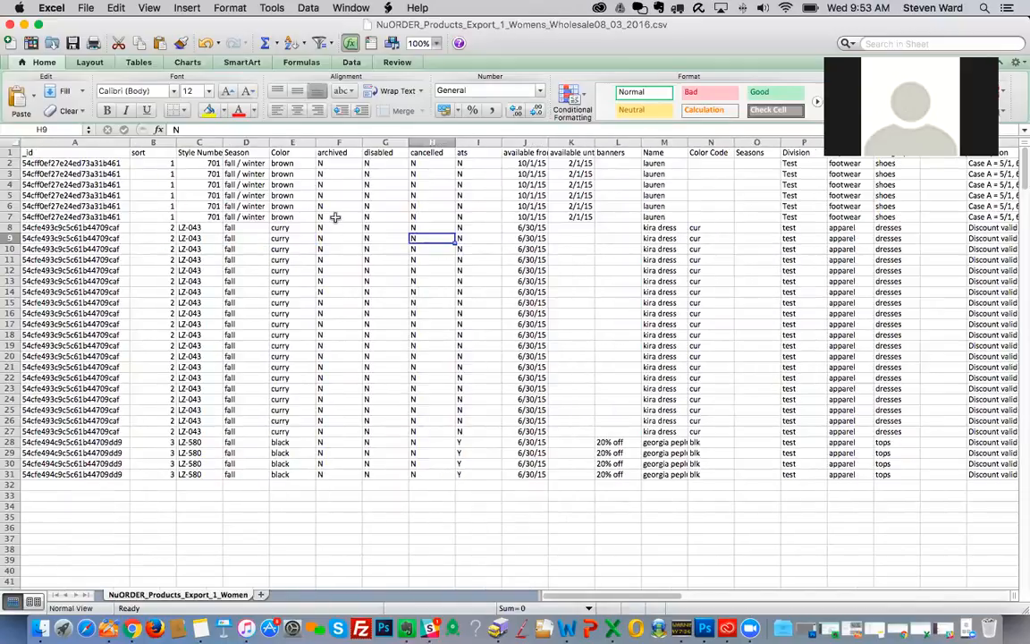
pyautogui.hscroll(3, 436, 204)
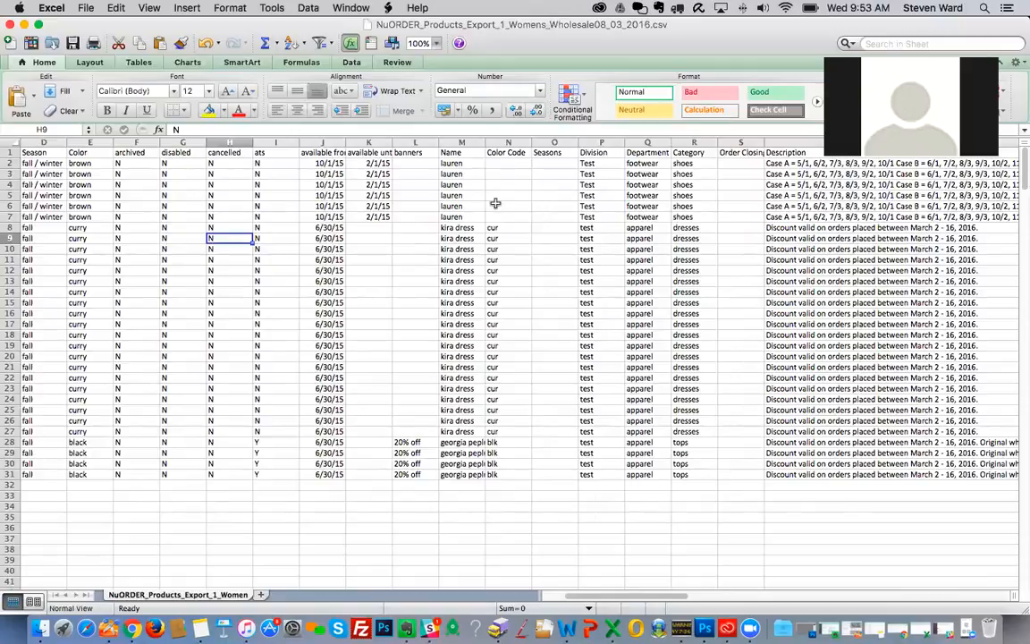
pyautogui.hscroll(1, 547, 167)
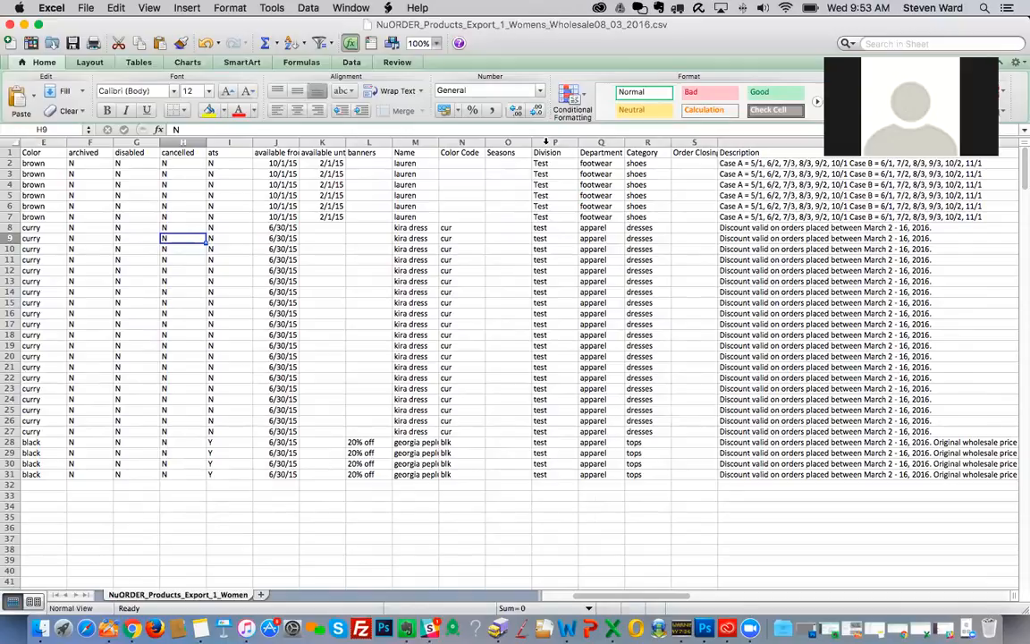
# - Highlight the Division column and its values, followed by the Department and Category columns
pyautogui.click(546, 142)
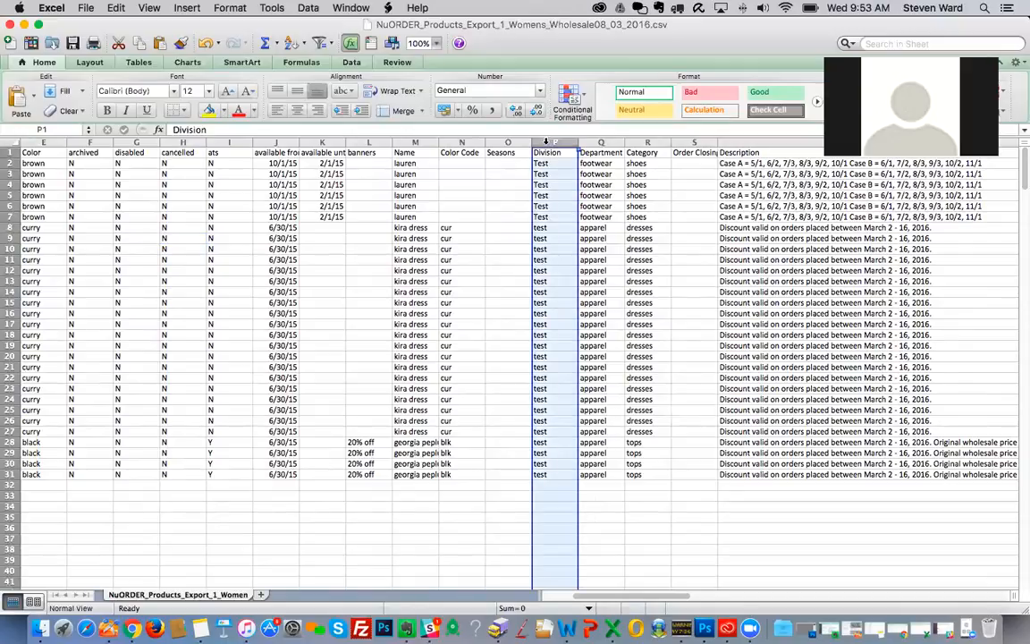
pyautogui.moveTo(545, 163); pyautogui.dragTo(544, 475)
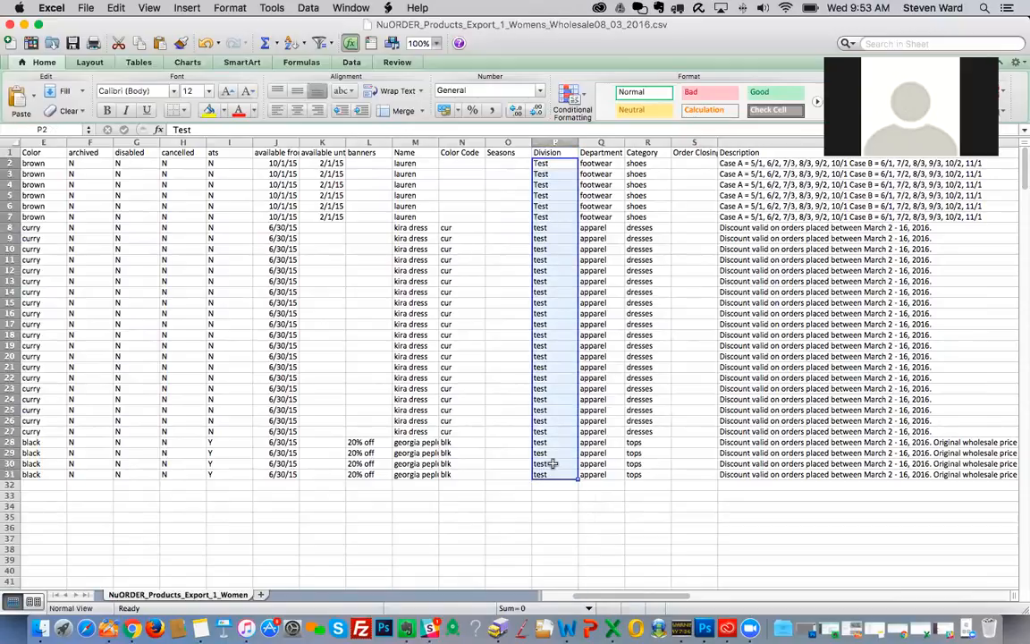
pyautogui.click(600, 142)
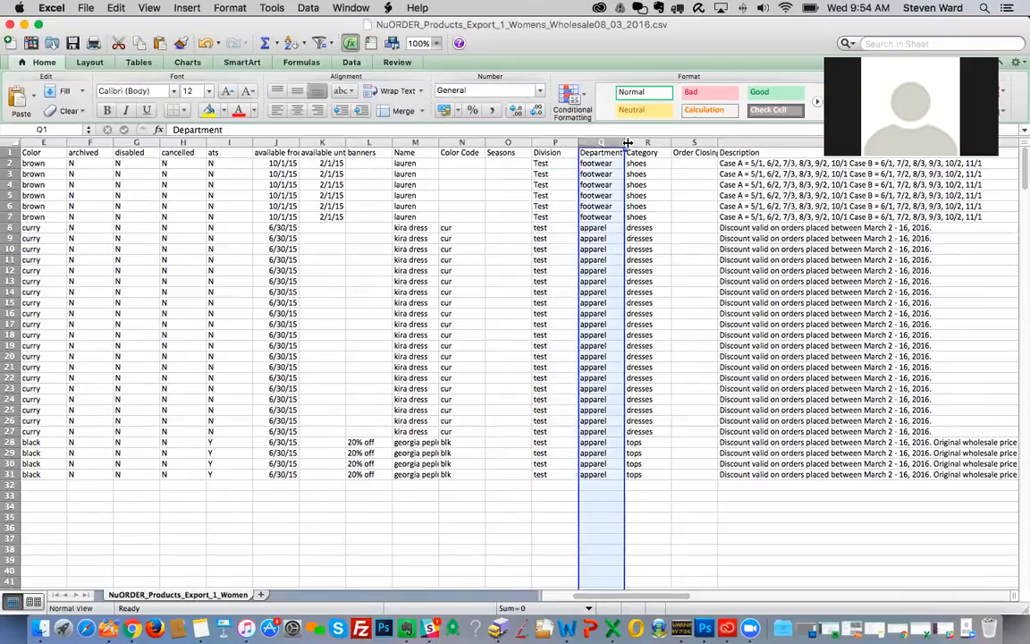
pyautogui.click(648, 141)
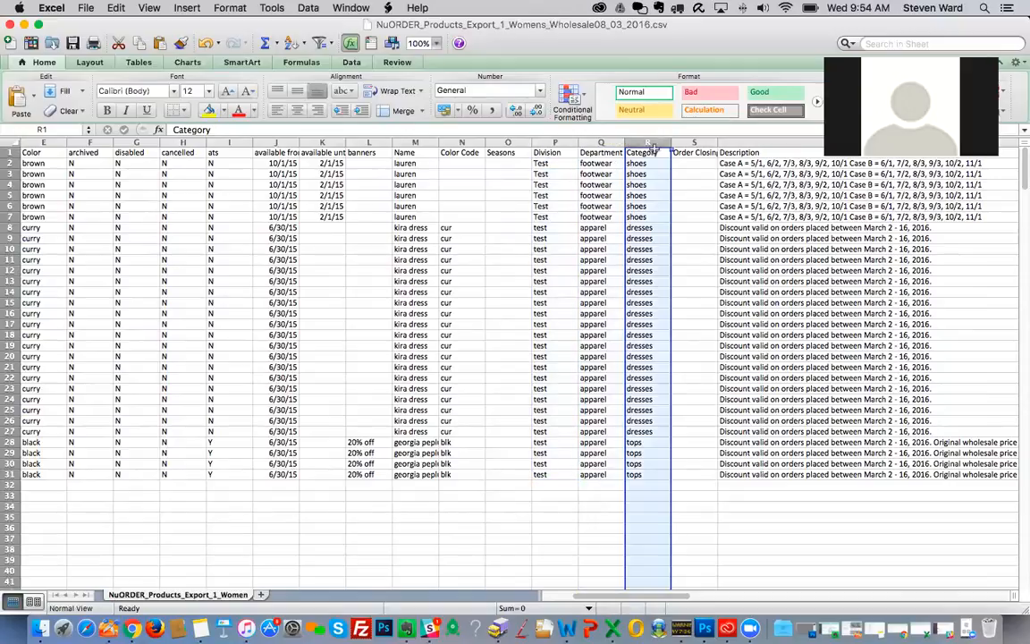
# - Insert a column before Order Closing, head it "Sub Category", and widen it slightly to fit the heading
pyautogui.hscroll(3, 595, 141)
pyautogui.click(557, 142)
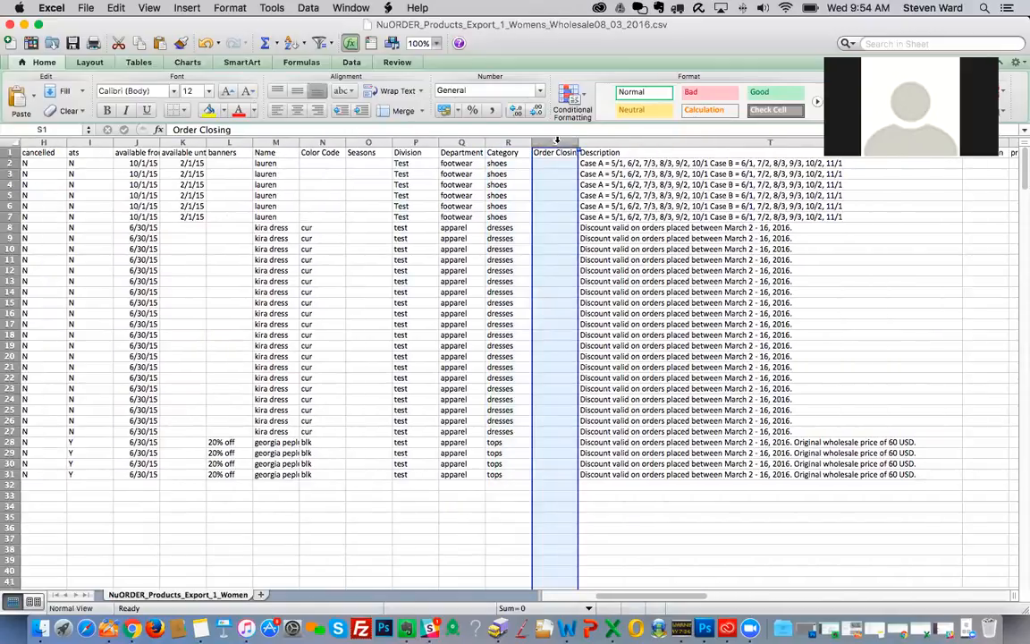
pyautogui.rightClick(557, 142)
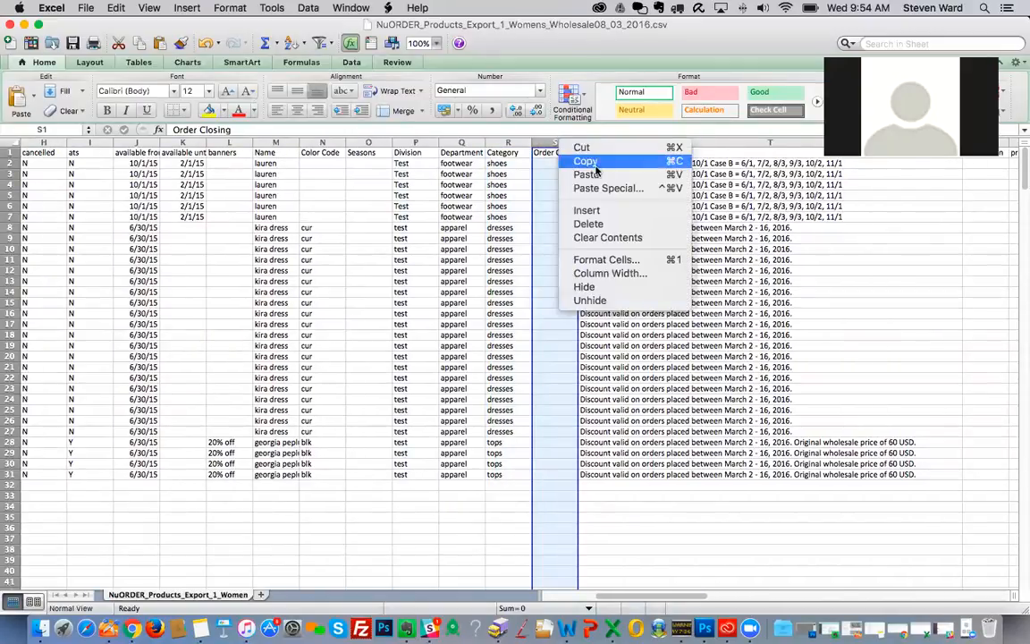
pyautogui.click(605, 213)
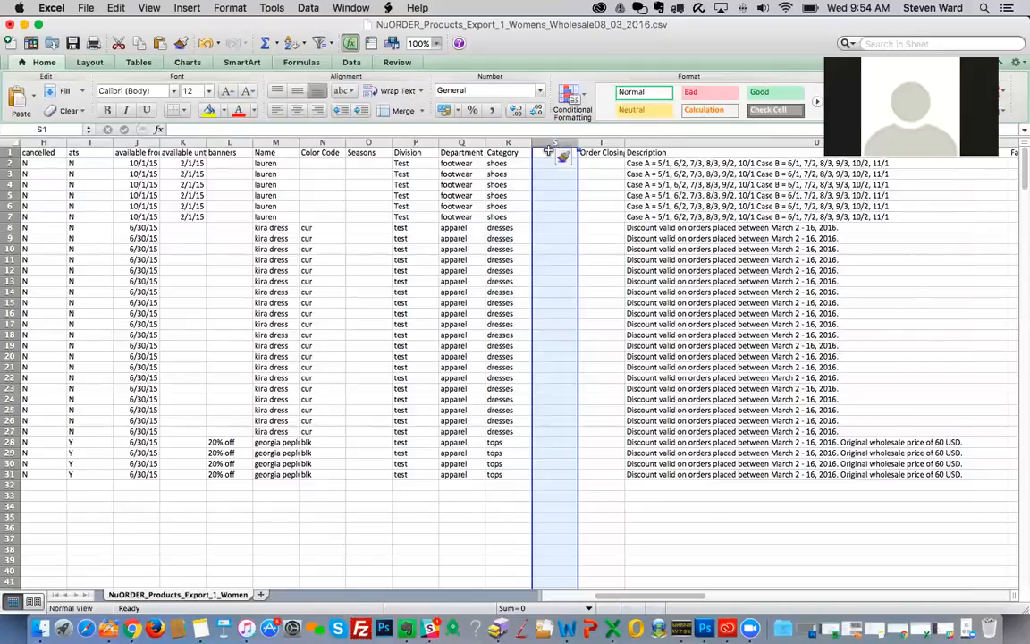
pyautogui.write('Sub')
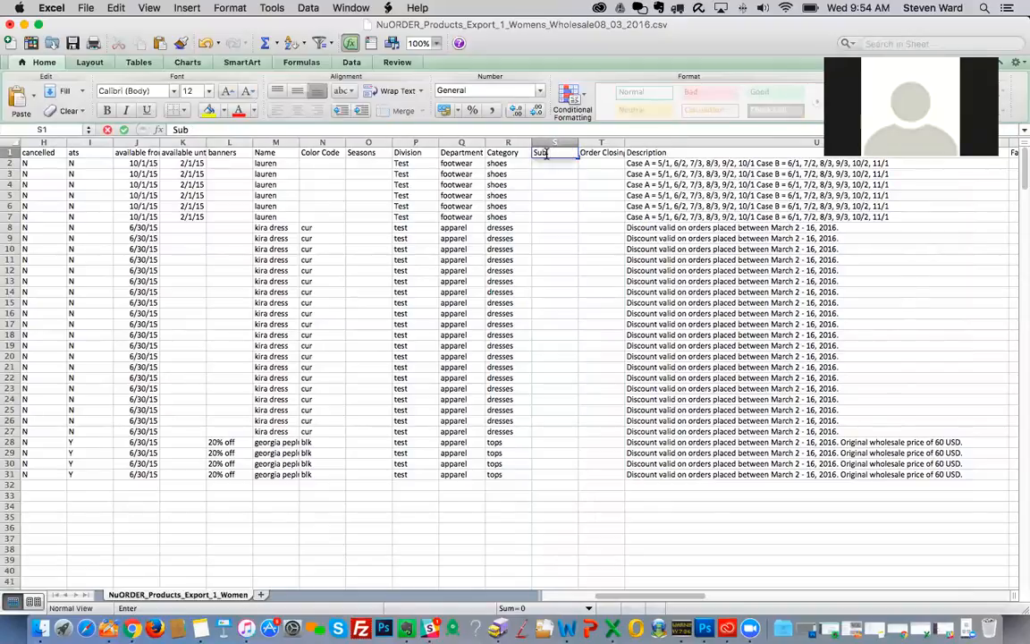
pyautogui.write(' Category')
pyautogui.click(547, 183)
pyautogui.moveTo(580, 143); pyautogui.dragTo(584, 143)
# - Highlight the Department and Category values, check the first Sub Category cell, and extend the highlight to Division for rows 2 to 31
pyautogui.moveTo(453, 163); pyautogui.dragTo(527, 475)
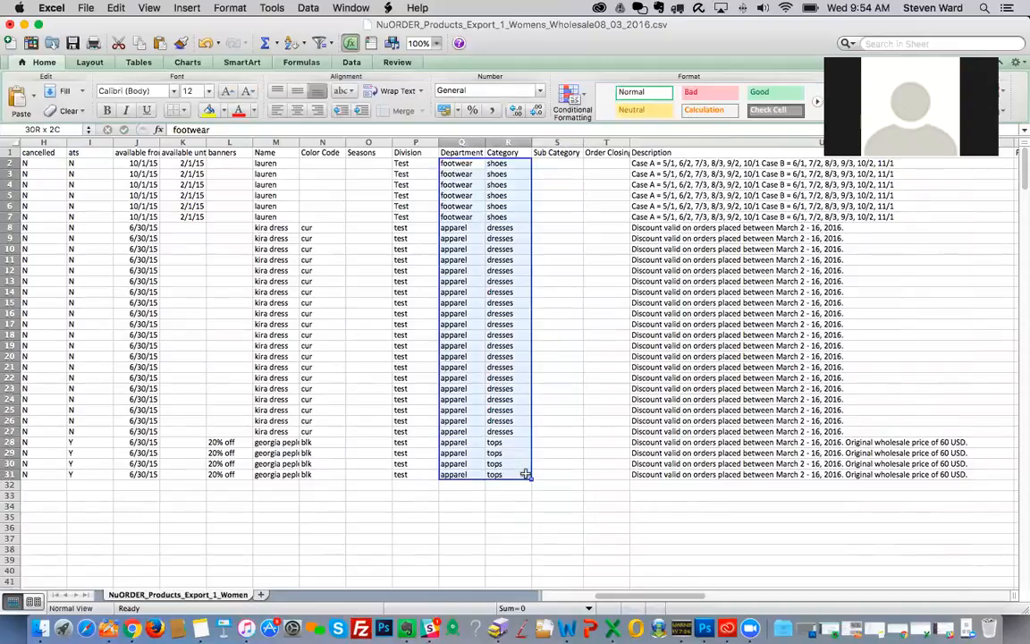
pyautogui.click(555, 165)
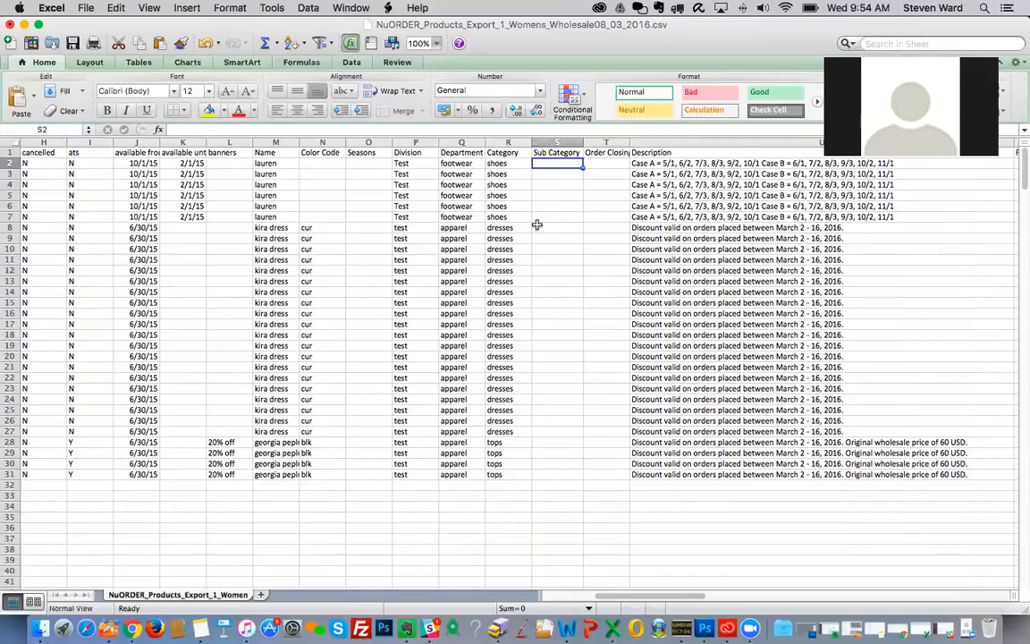
pyautogui.moveTo(467, 166); pyautogui.dragTo(490, 462)
pyautogui.moveTo(492, 475); pyautogui.dragTo(421, 161)
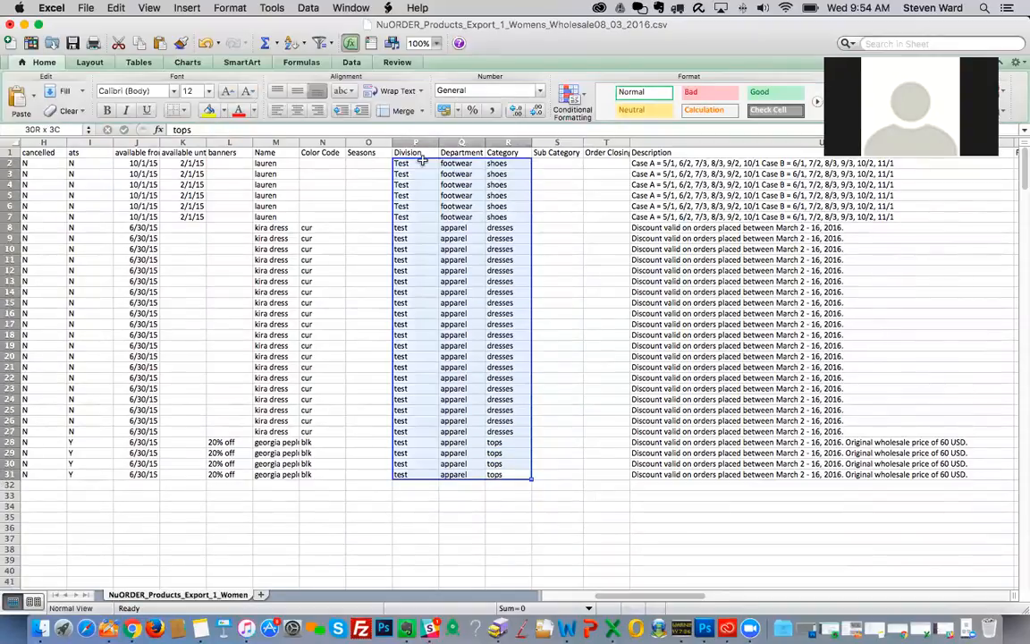
# - Enter "athletic" as the Sub Category in row 2 and fill it down through row 7 for the shoes
pyautogui.click(558, 172)
pyautogui.click(558, 163)
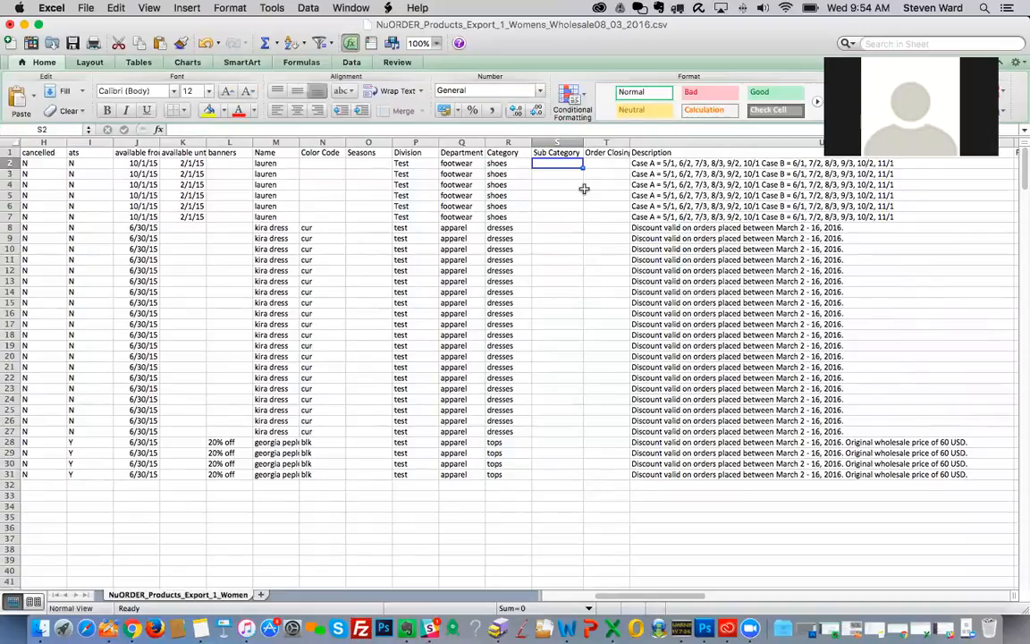
pyautogui.write('ath')
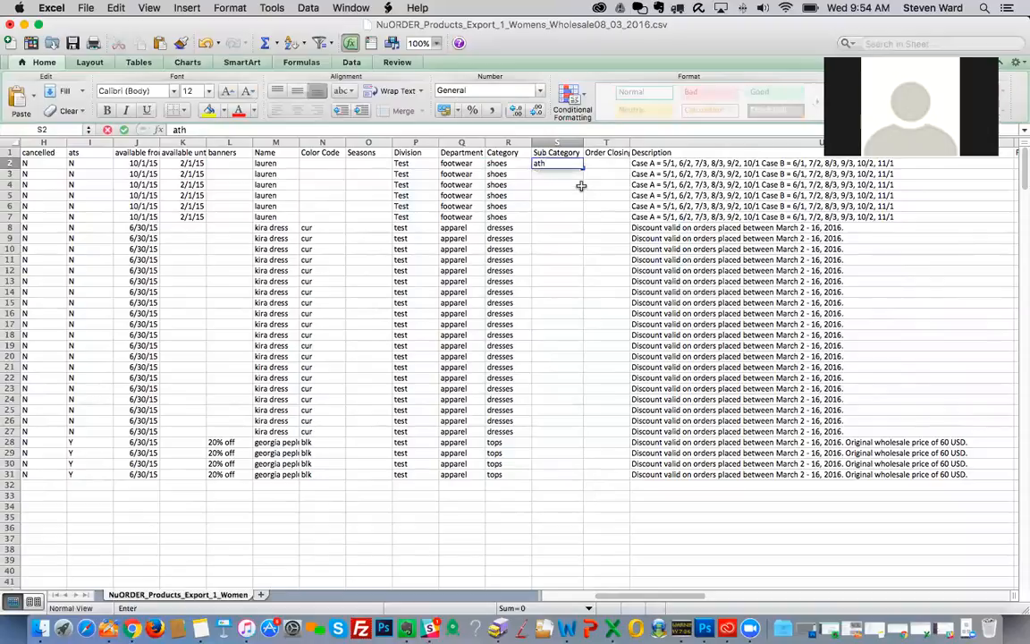
pyautogui.write('letic')
pyautogui.press('Return')
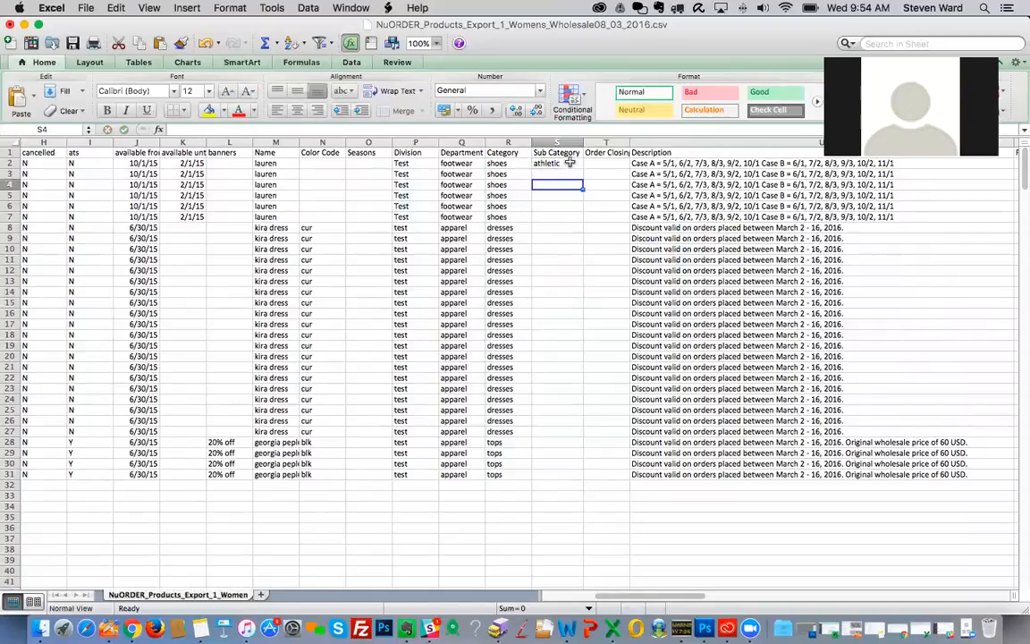
pyautogui.click(580, 164)
pyautogui.moveTo(581, 165); pyautogui.dragTo(581, 218)
# - Enter "fashion" as the Sub Category in row 8 and fill it down through row 27 for the dresses
pyautogui.click(557, 227)
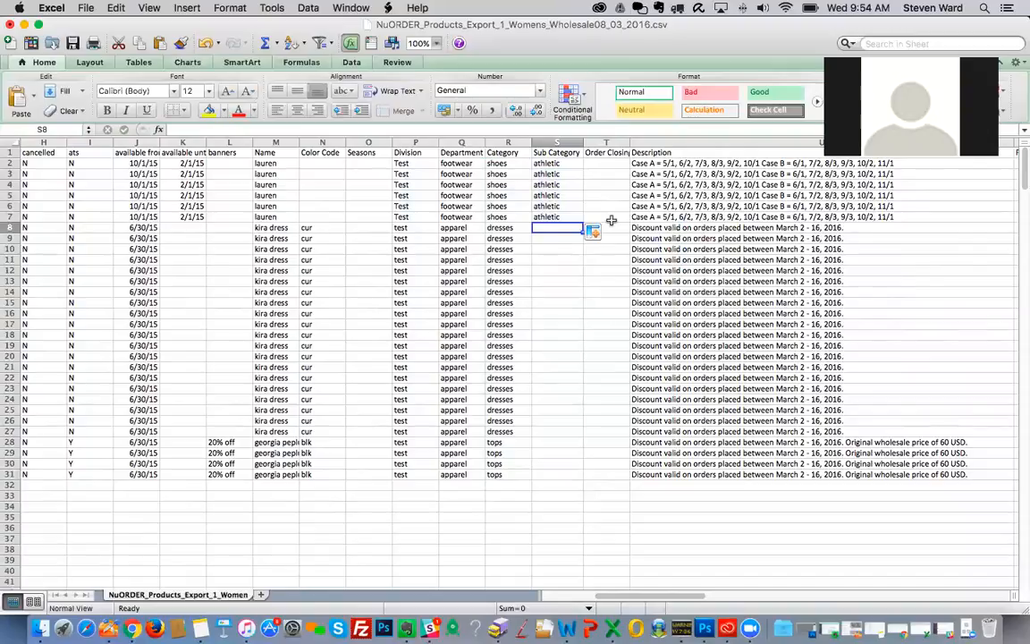
pyautogui.write('fa')
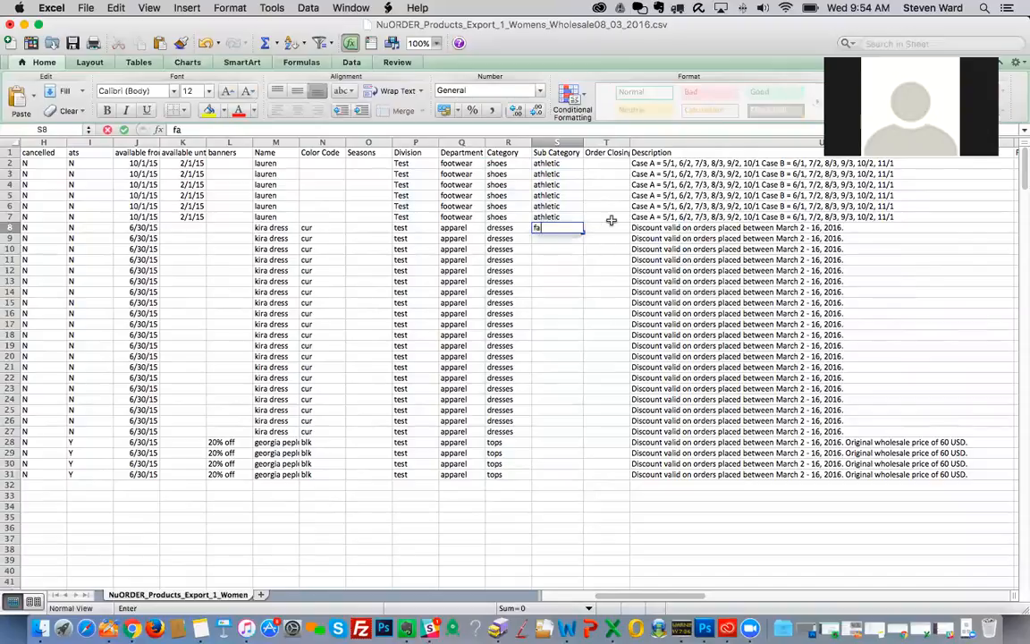
pyautogui.press('Return')
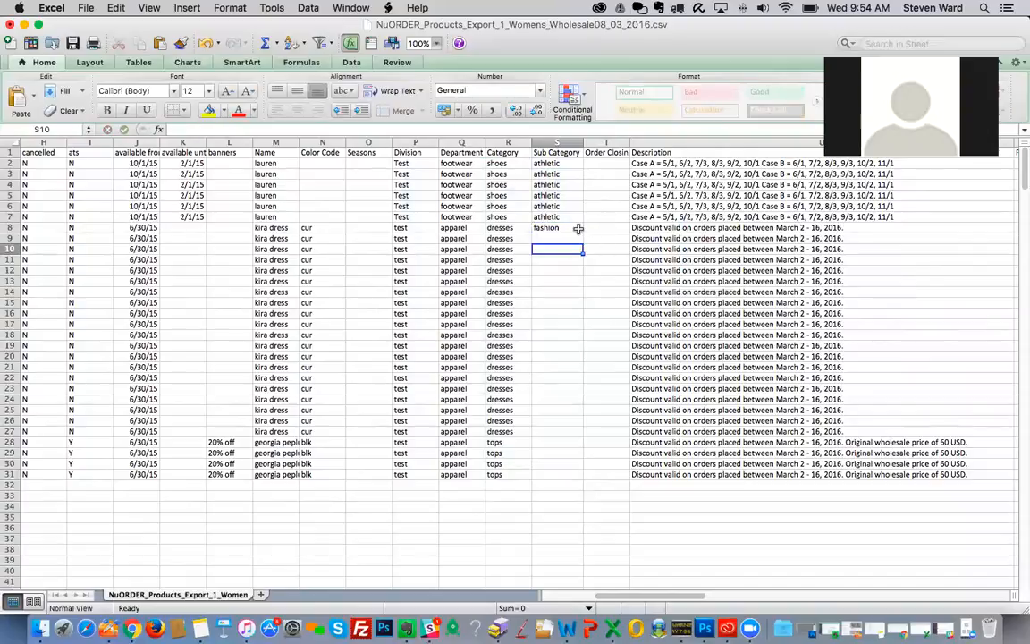
pyautogui.click(577, 229)
pyautogui.moveTo(581, 232); pyautogui.dragTo(557, 442)
# - Enter "tanks" as the Sub Category in row 28 and fill it down through row 31 for the tops
pyautogui.click(558, 442)
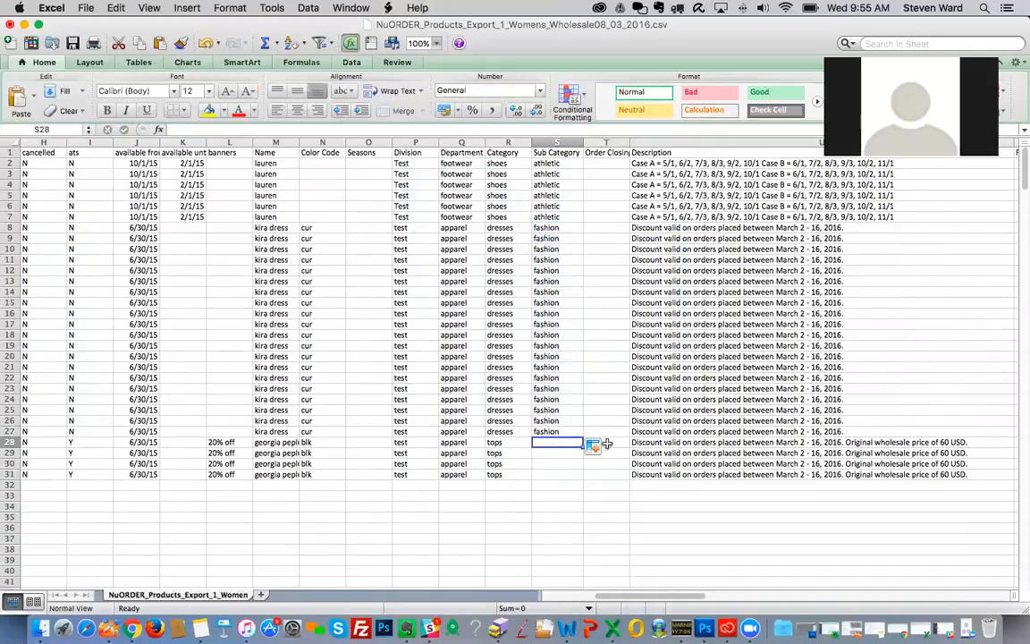
pyautogui.write('tanks')
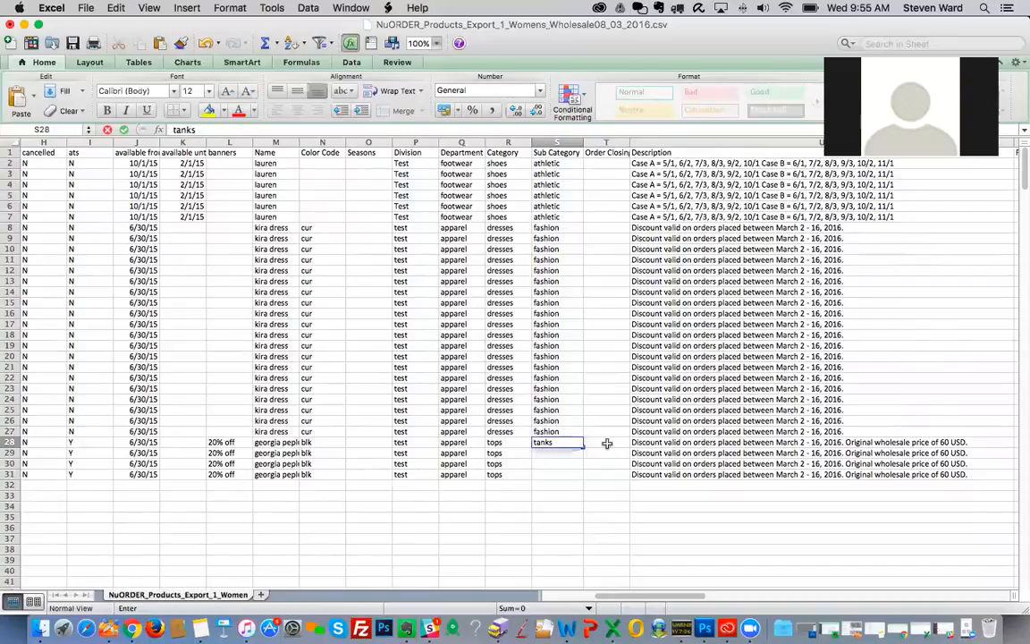
pyautogui.click(566, 472)
pyautogui.click(572, 443)
pyautogui.moveTo(583, 447); pyautogui.dragTo(581, 477)
pyautogui.click(549, 380)
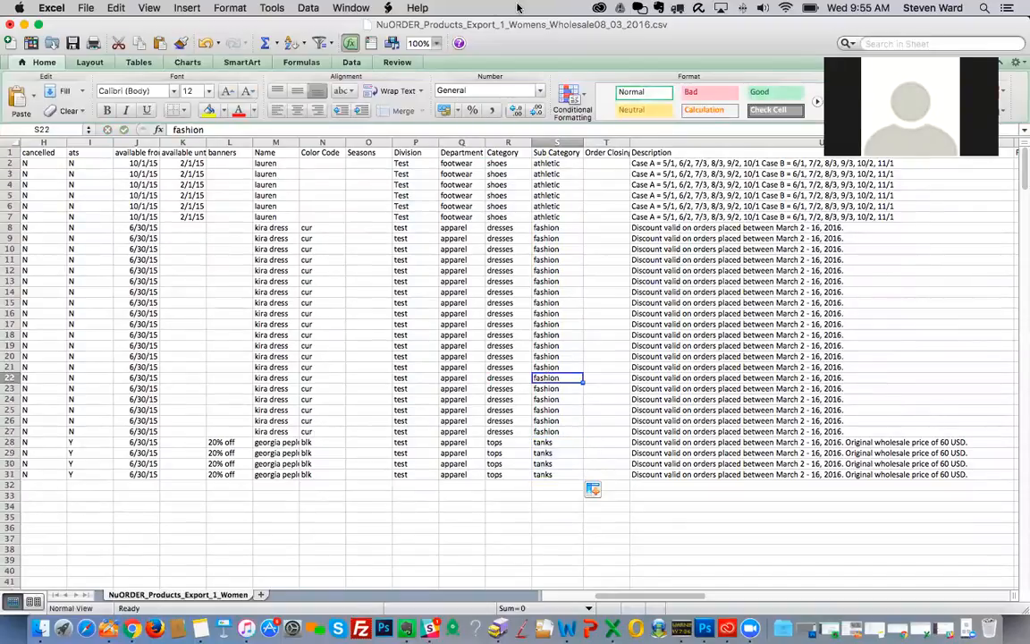
# - Check the Category and Sub Category headings, and widen the Order Closing column to fit its heading
pyautogui.click(502, 153)
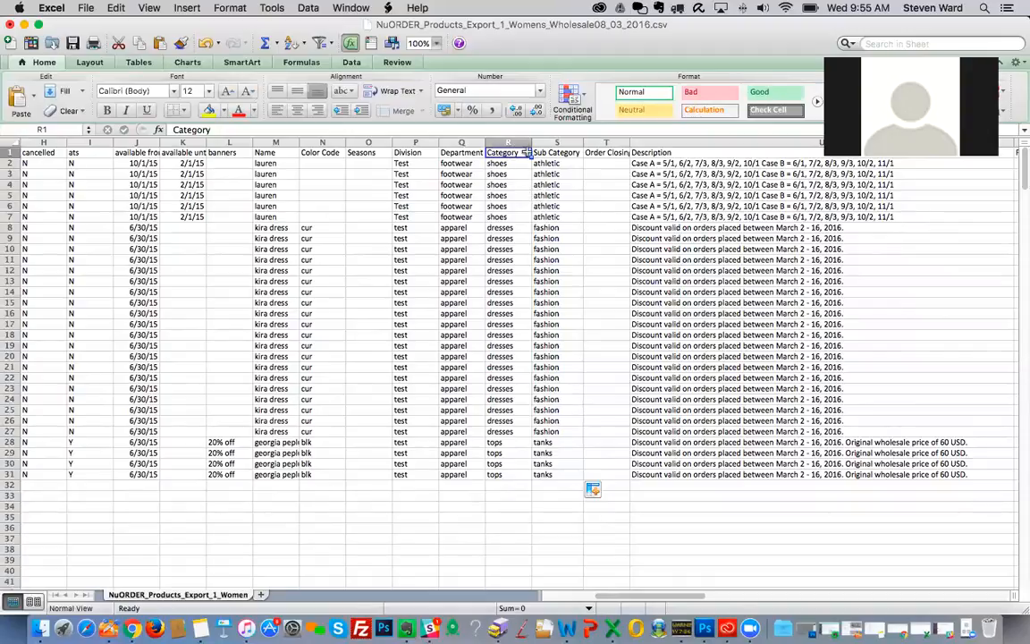
pyautogui.click(542, 153)
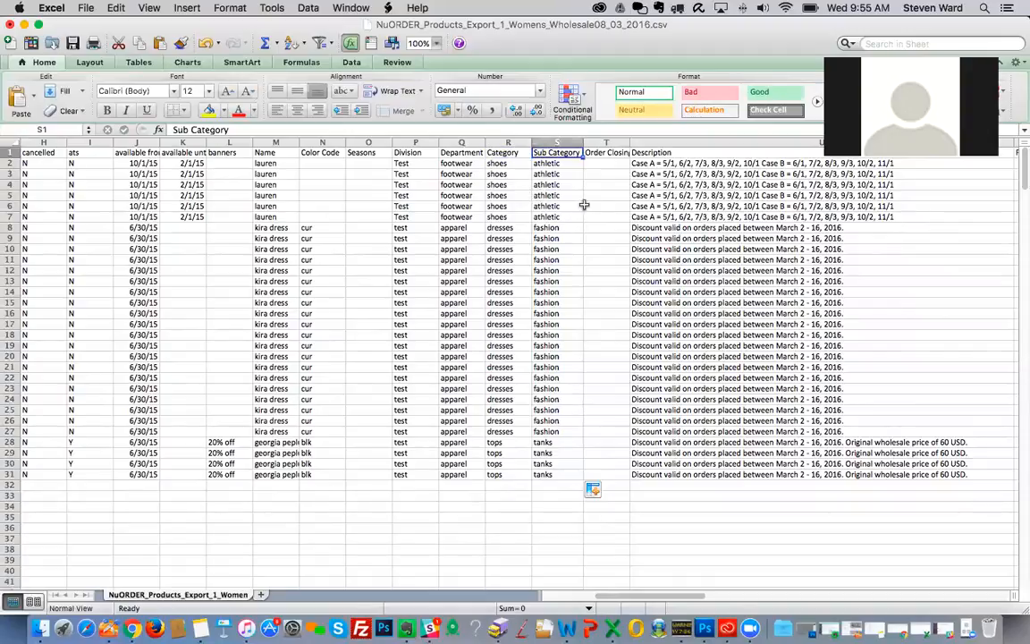
pyautogui.doubleClick(629, 144)
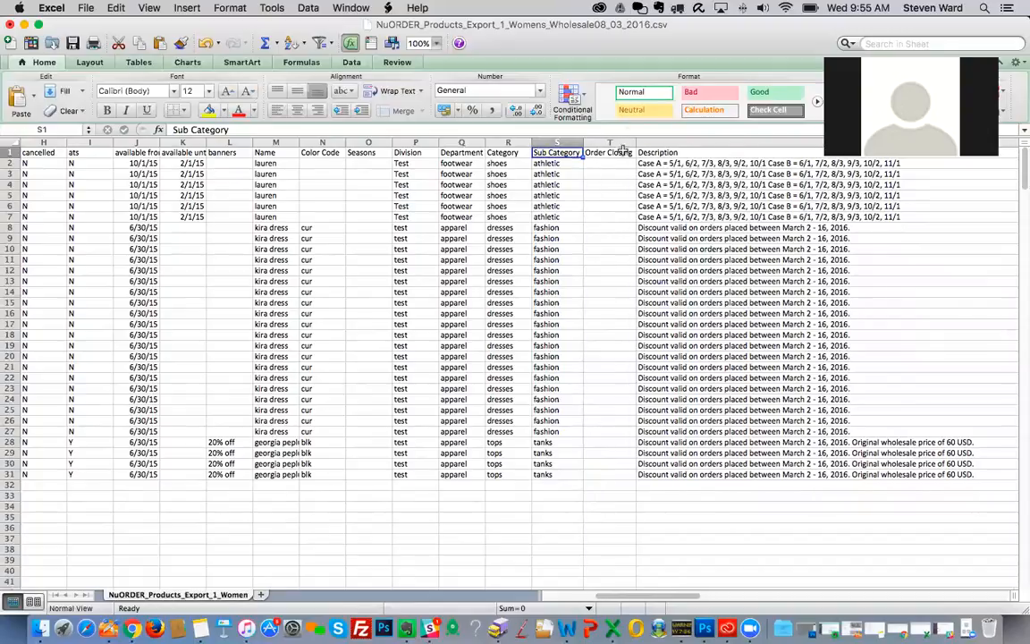
pyautogui.click(541, 164)
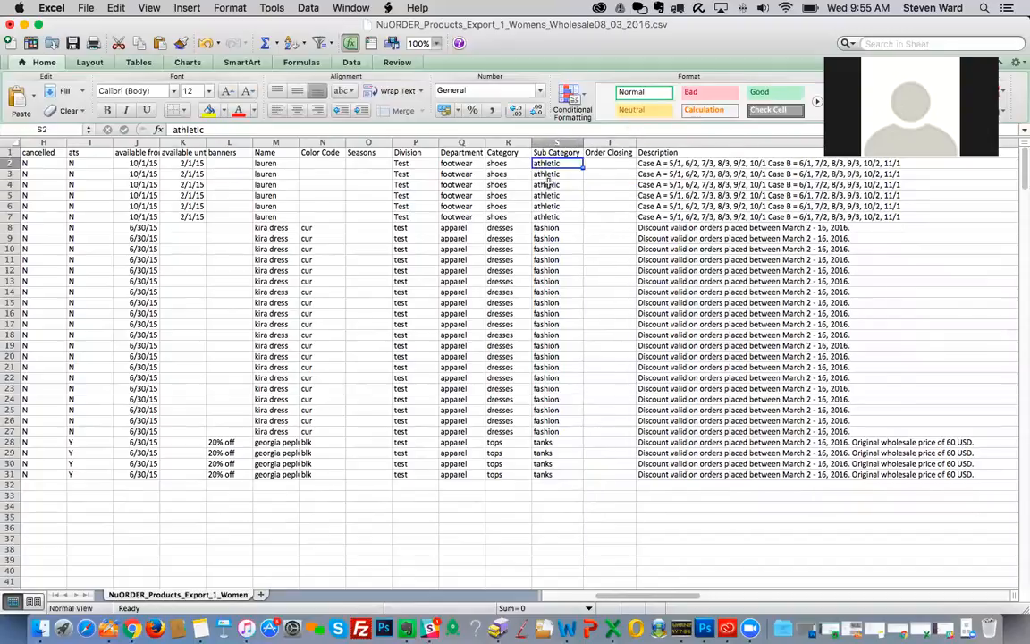
# - Highlight the Description column and examine its product descriptions from row 2 to row 31
pyautogui.hscroll(2, 611, 212)
pyautogui.hscroll(1, 614, 216)
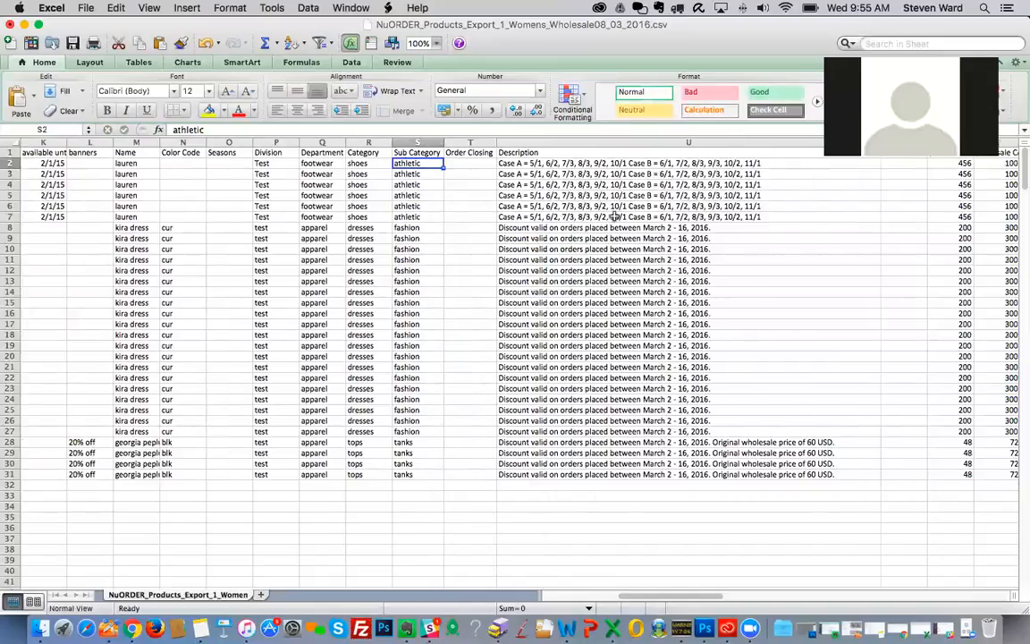
pyautogui.hscroll(1, 615, 216)
pyautogui.click(503, 141)
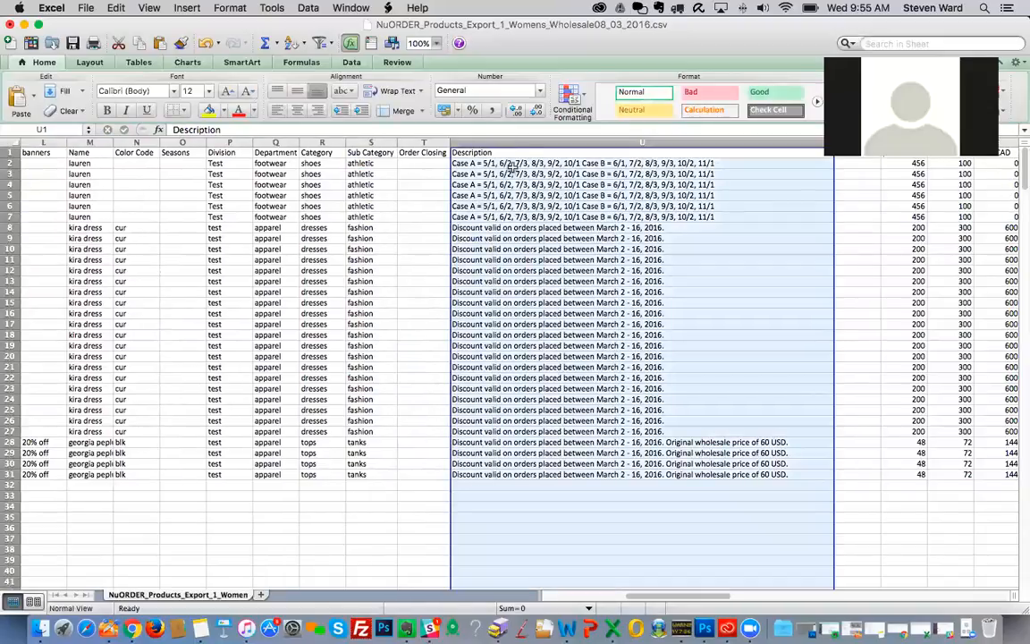
pyautogui.click(511, 165)
pyautogui.click(502, 142)
pyautogui.hscroll(2, 472, 164)
pyautogui.moveTo(417, 173); pyautogui.dragTo(463, 472)
pyautogui.click(464, 474)
# - Highlight the price, wholesale and retail currency columns and examine them across to the size column
pyautogui.hscroll(3, 532, 292)
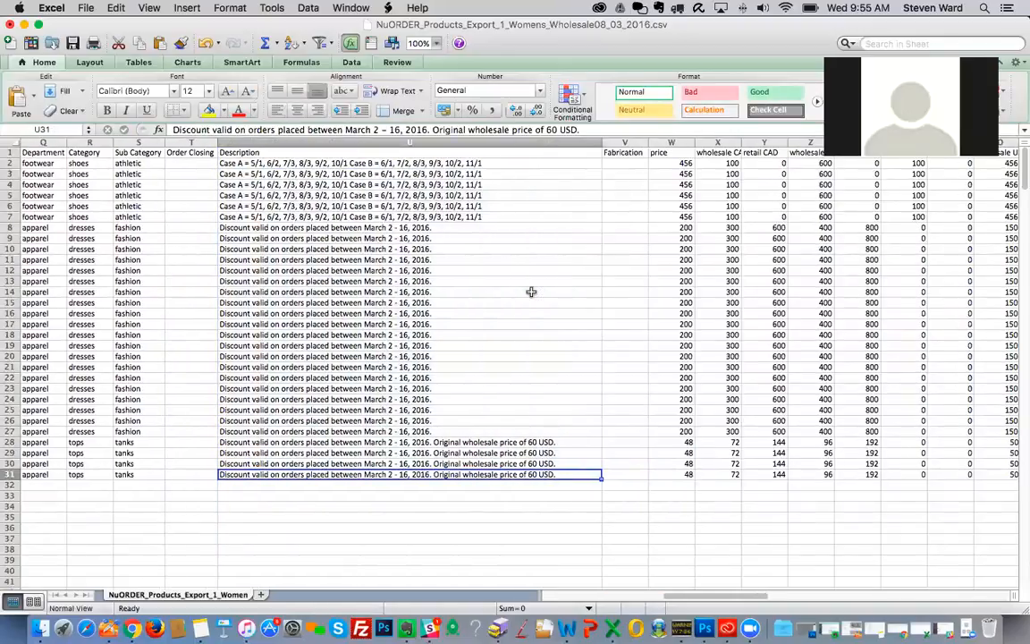
pyautogui.hscroll(3, 527, 220)
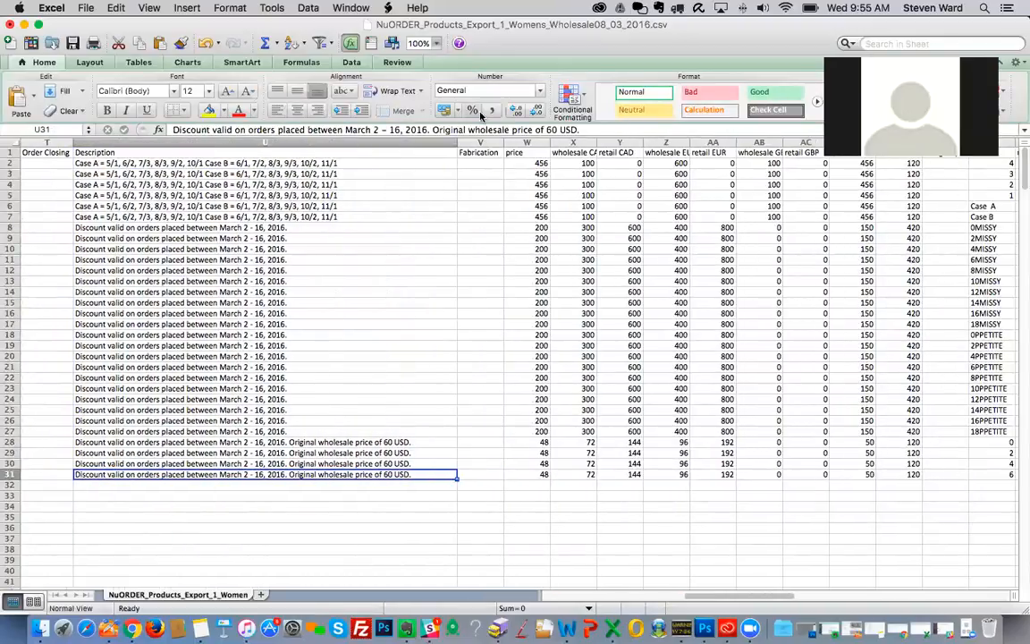
pyautogui.moveTo(532, 139); pyautogui.dragTo(760, 141)
pyautogui.hscroll(10, 675, 143)
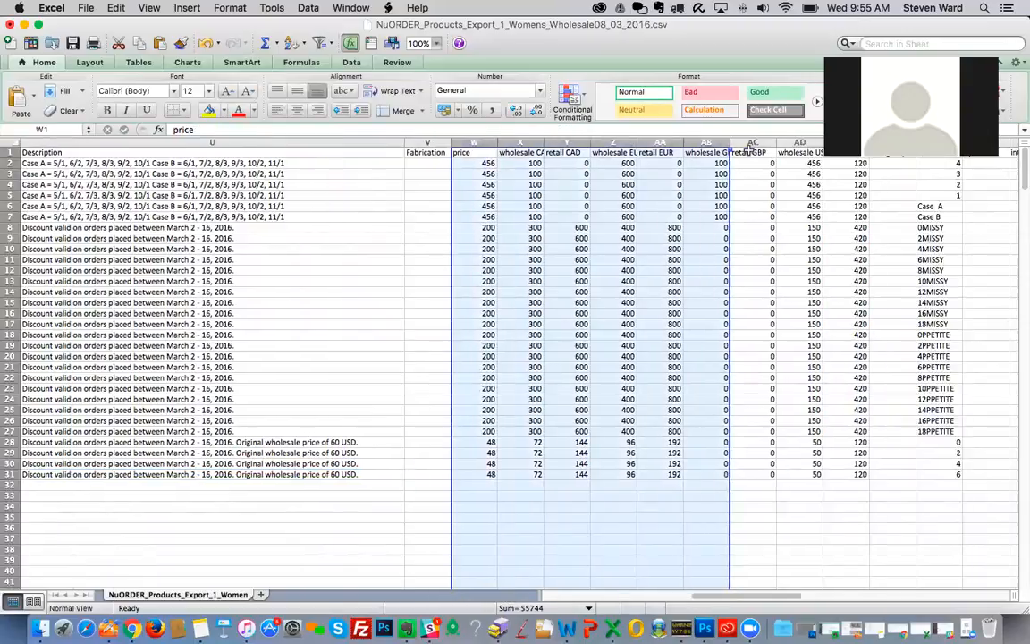
pyautogui.moveTo(507, 143); pyautogui.dragTo(256, 144)
pyautogui.hscroll(-3, 358, 223)
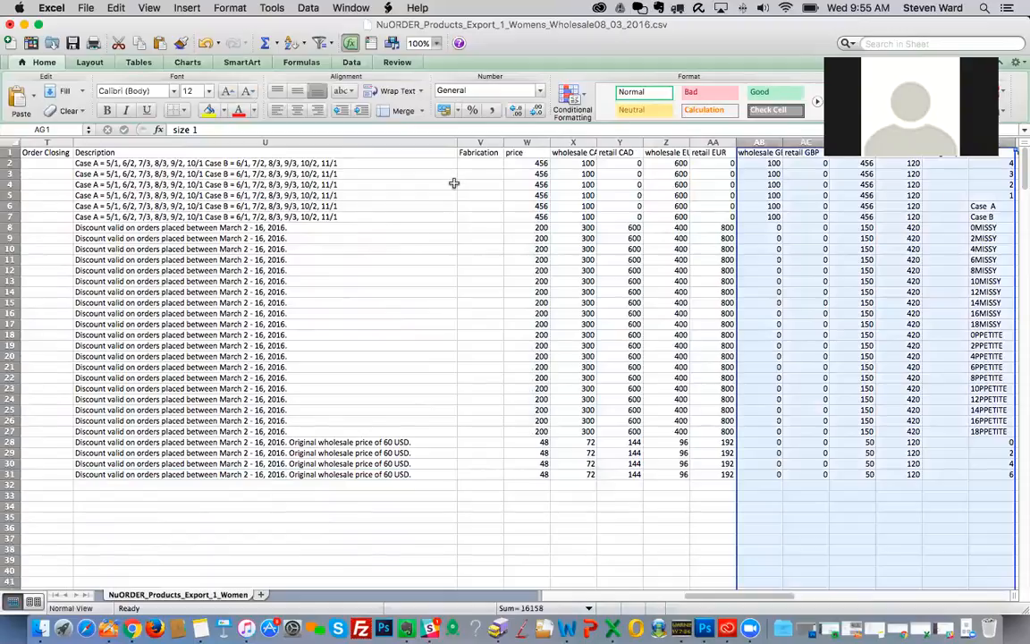
# - Compare the Description column's heading and values with the Fabrication heading
pyautogui.click(412, 182)
pyautogui.click(365, 164)
pyautogui.click(362, 154)
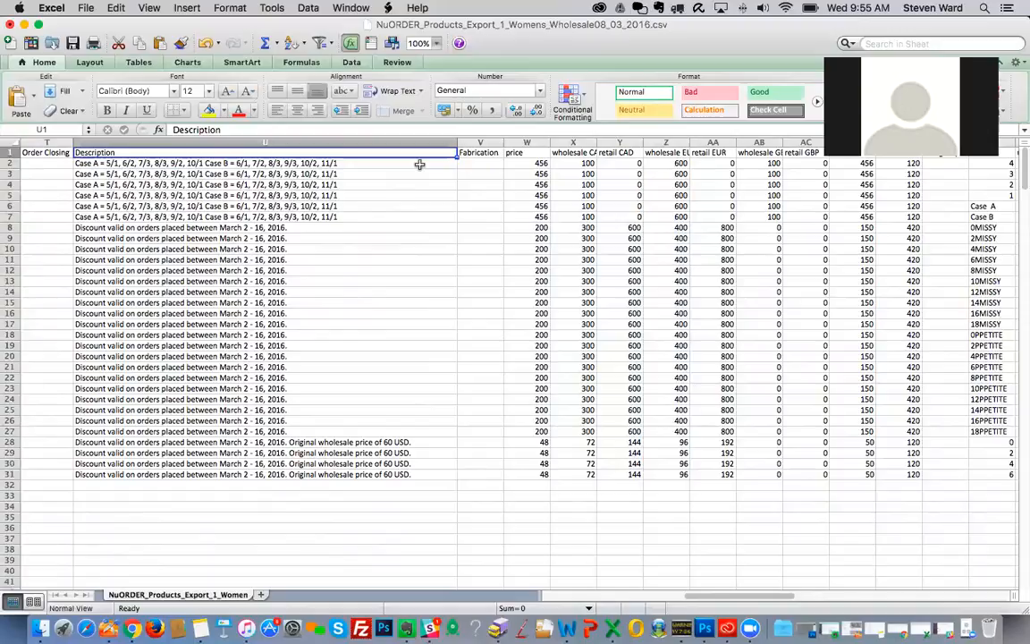
pyautogui.click(483, 154)
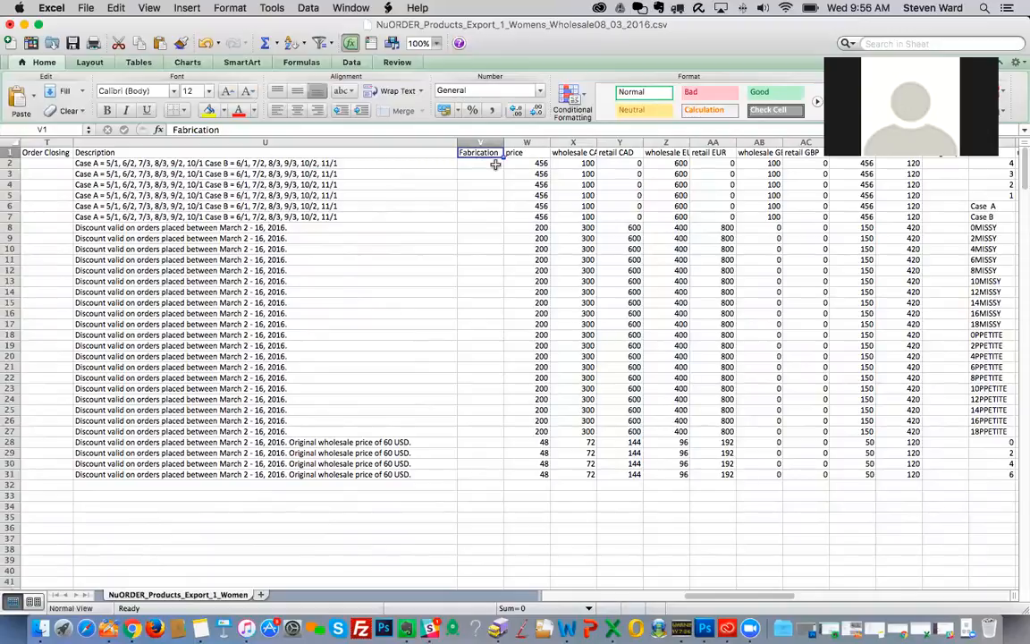
pyautogui.click(408, 179)
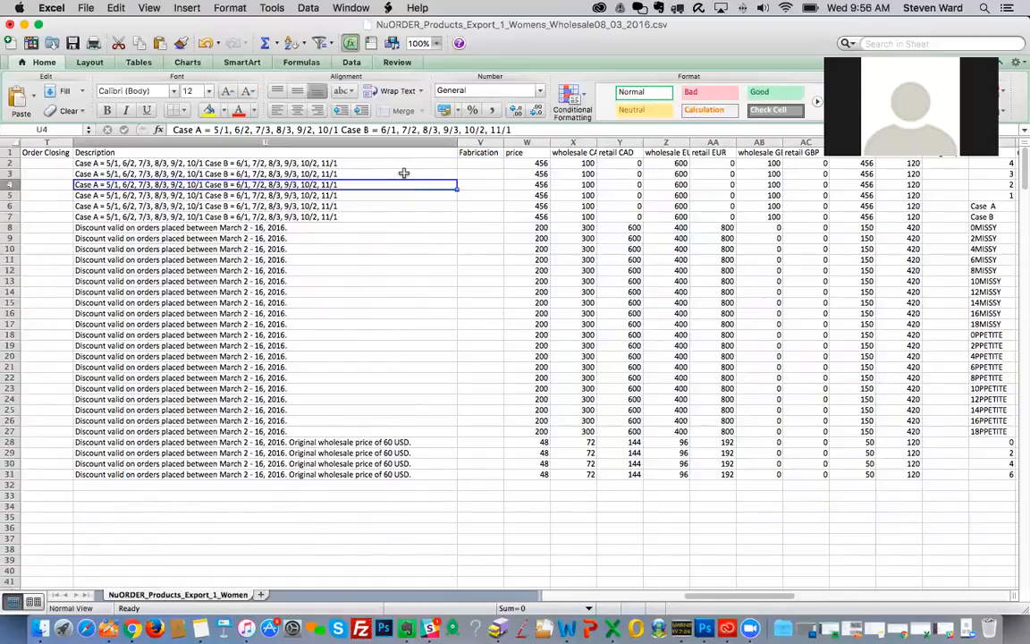
pyautogui.click(481, 153)
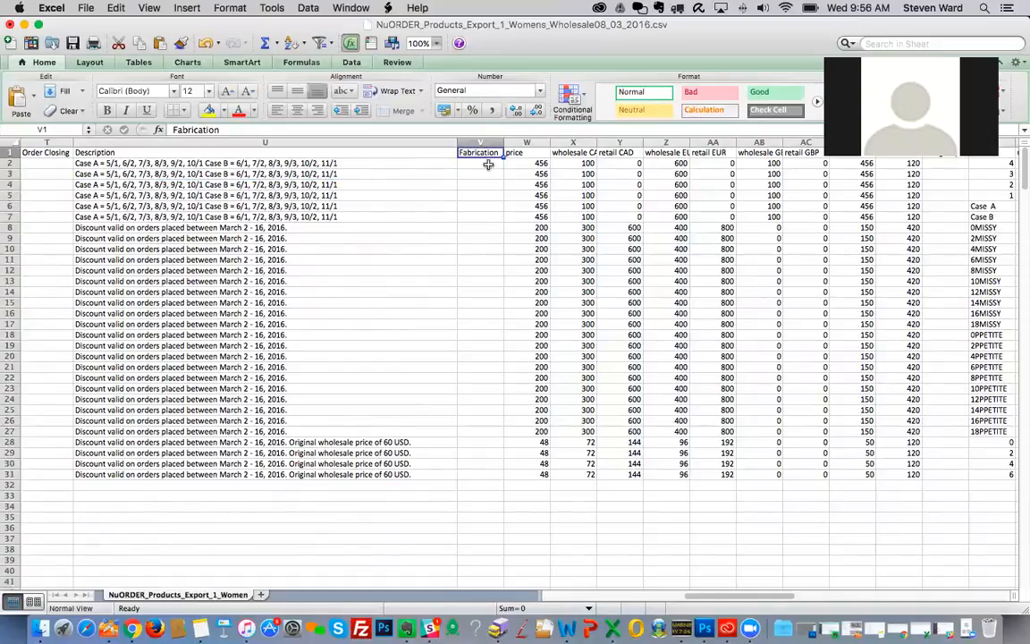
# - Highlight the Fabrication column and check its heading and the first cells beneath it
pyautogui.click(483, 143)
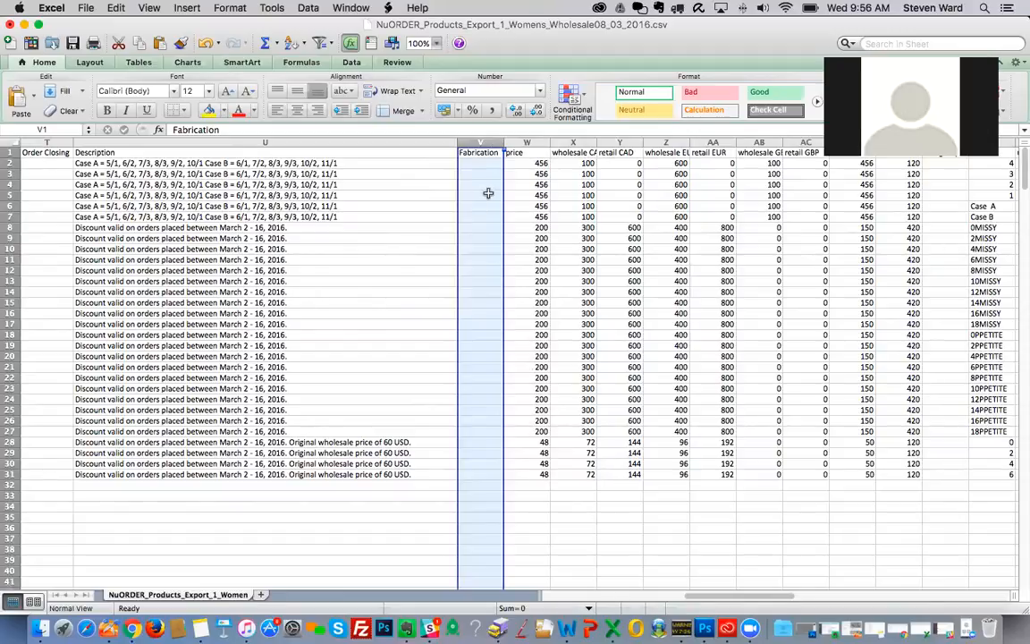
pyautogui.click(488, 194)
pyautogui.click(483, 163)
pyautogui.click(485, 183)
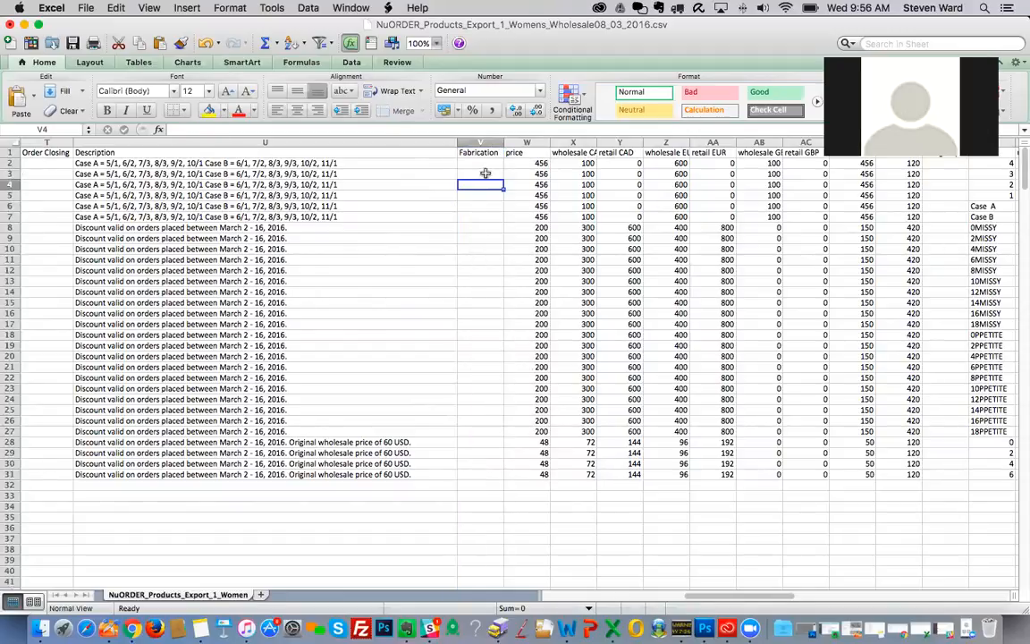
pyautogui.click(486, 152)
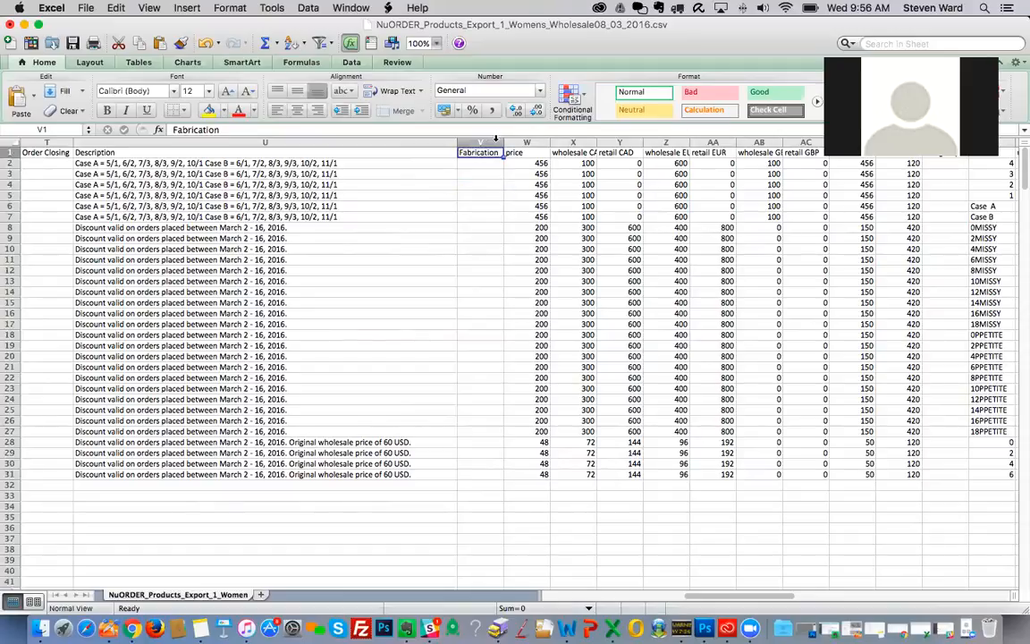
pyautogui.click(491, 142)
pyautogui.click(489, 163)
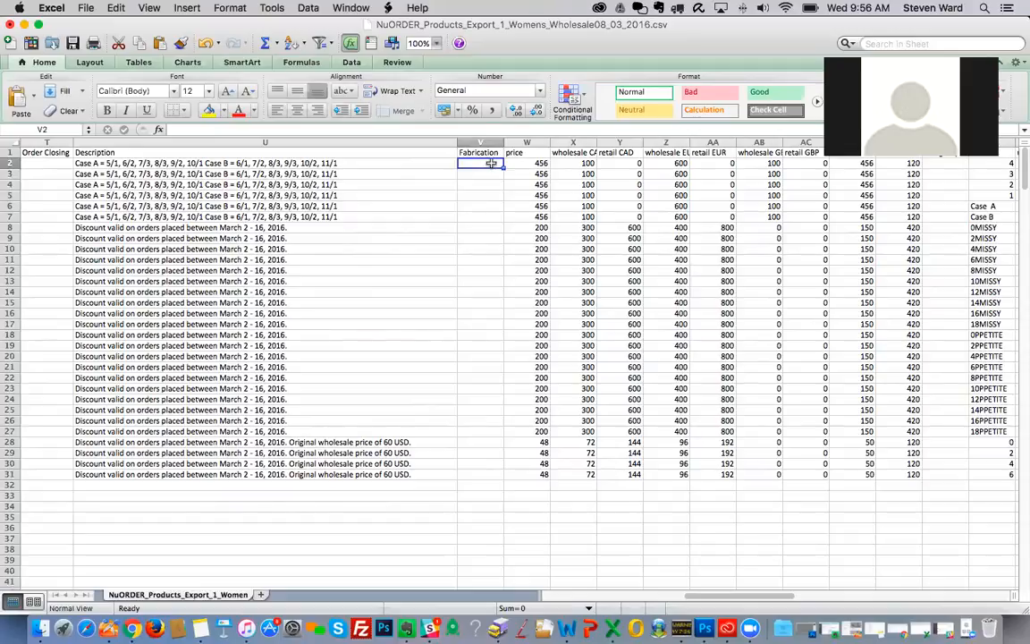
# - Re-enter the heading "Fabrication" in V1 and fill the cells below it with "Seem" for rows 2 to 7
pyautogui.click(488, 152)
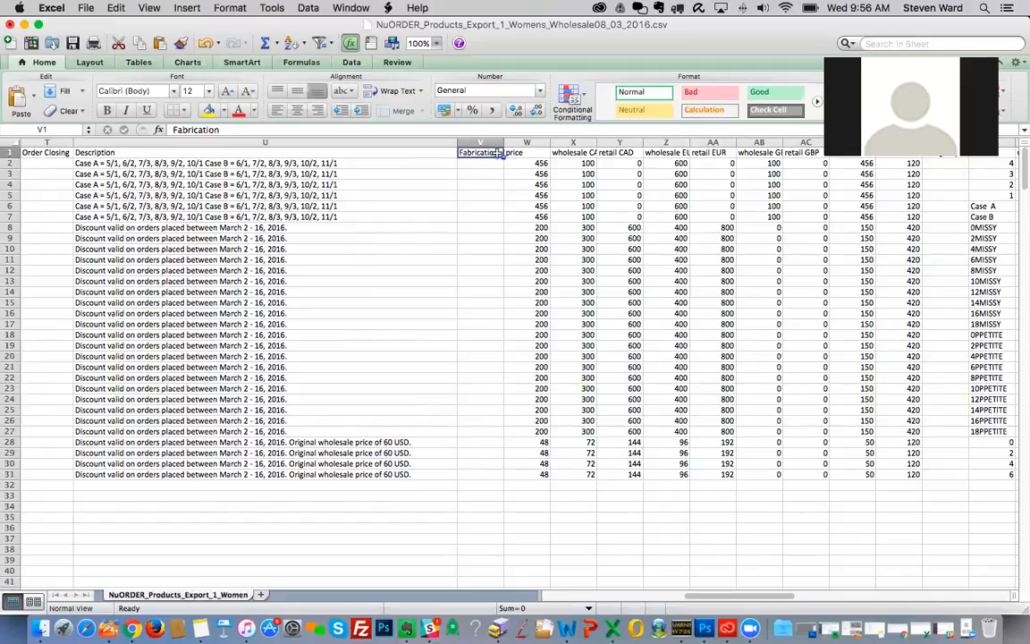
pyautogui.write('Fabrication')
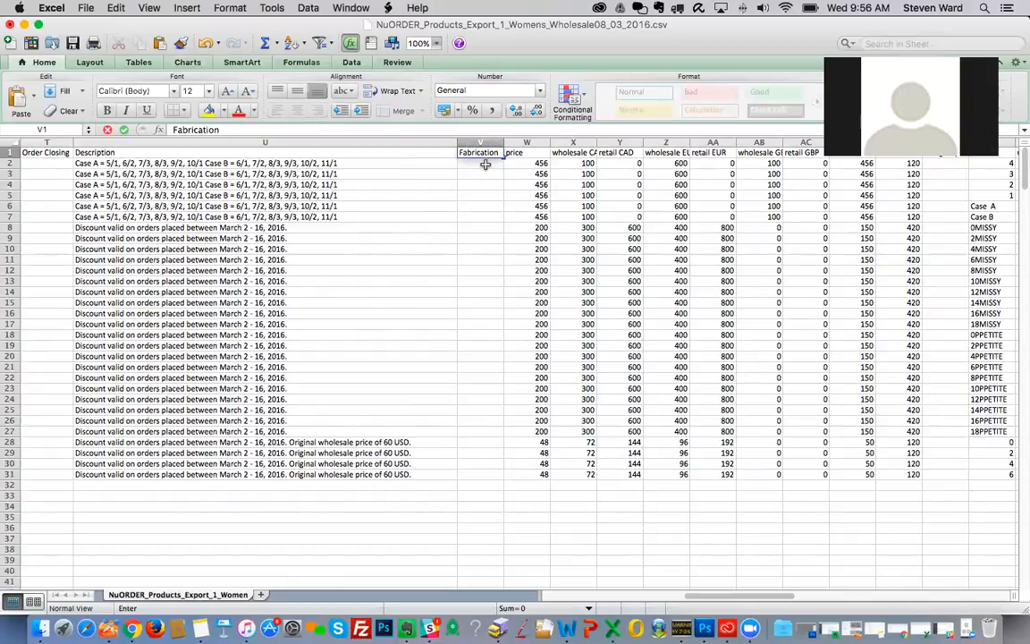
pyautogui.click(485, 164)
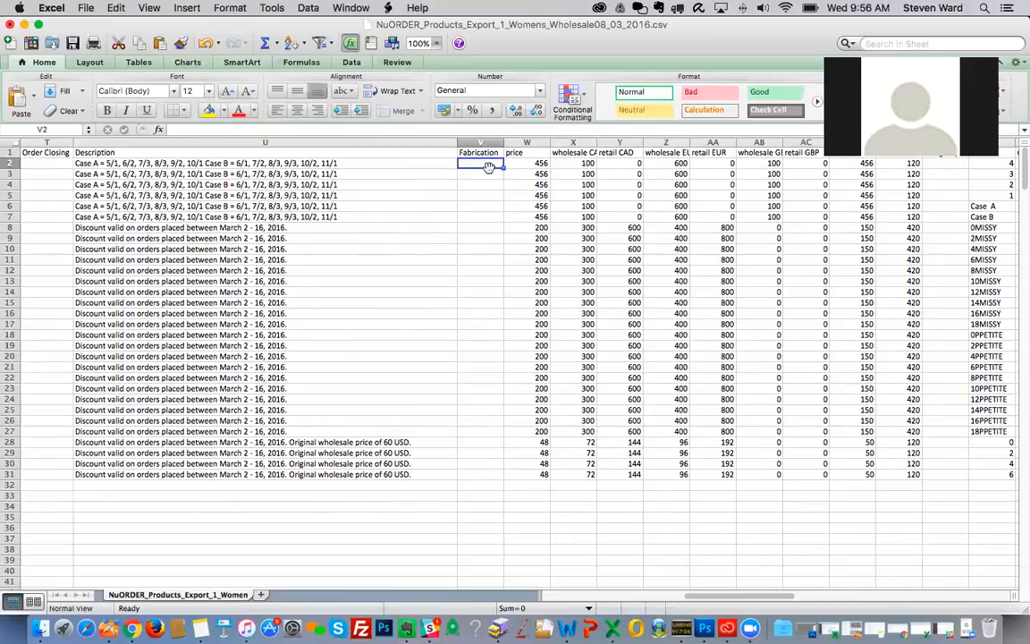
pyautogui.write('Seem')
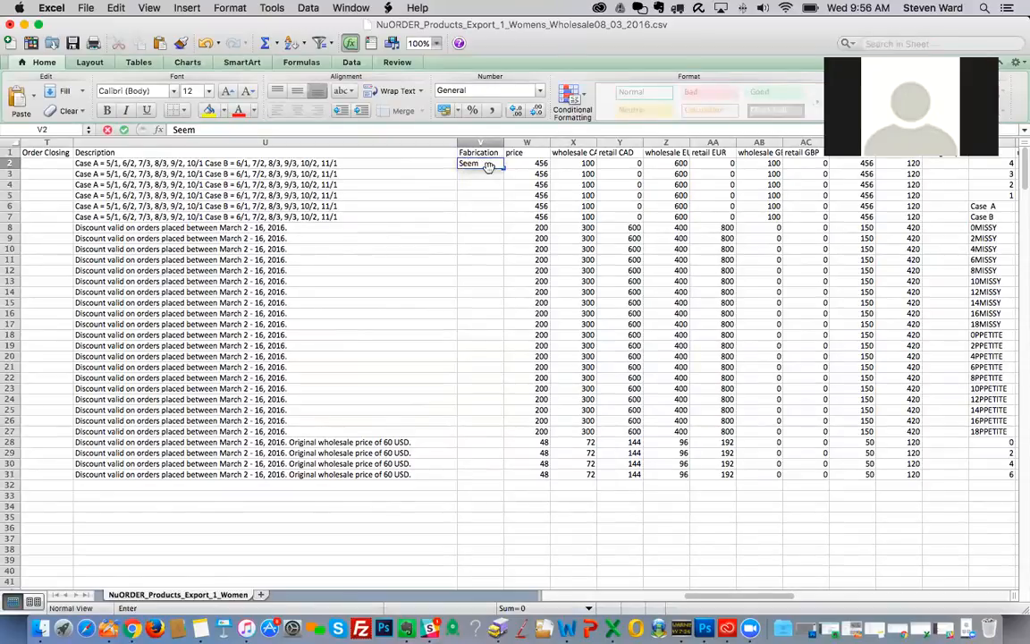
pyautogui.click(510, 215)
pyautogui.click(496, 163)
pyautogui.moveTo(504, 167); pyautogui.dragTo(491, 218)
# - Enter "Altered" as the Fabrication value in row 8 and fill it down through row 27
pyautogui.click(497, 228)
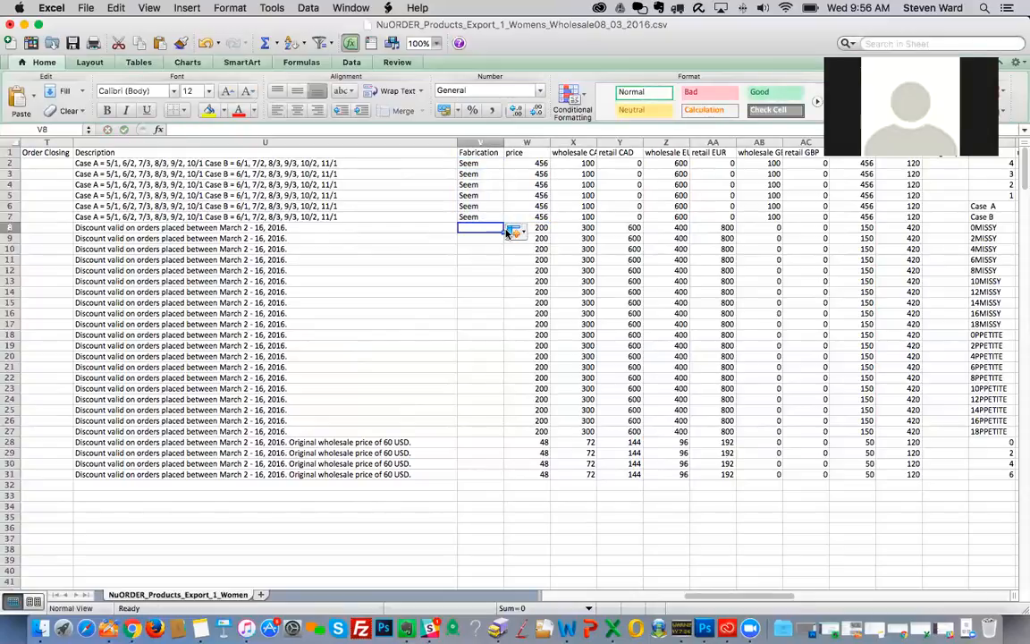
pyautogui.write('Altered')
pyautogui.press('Return')
pyautogui.click(499, 229)
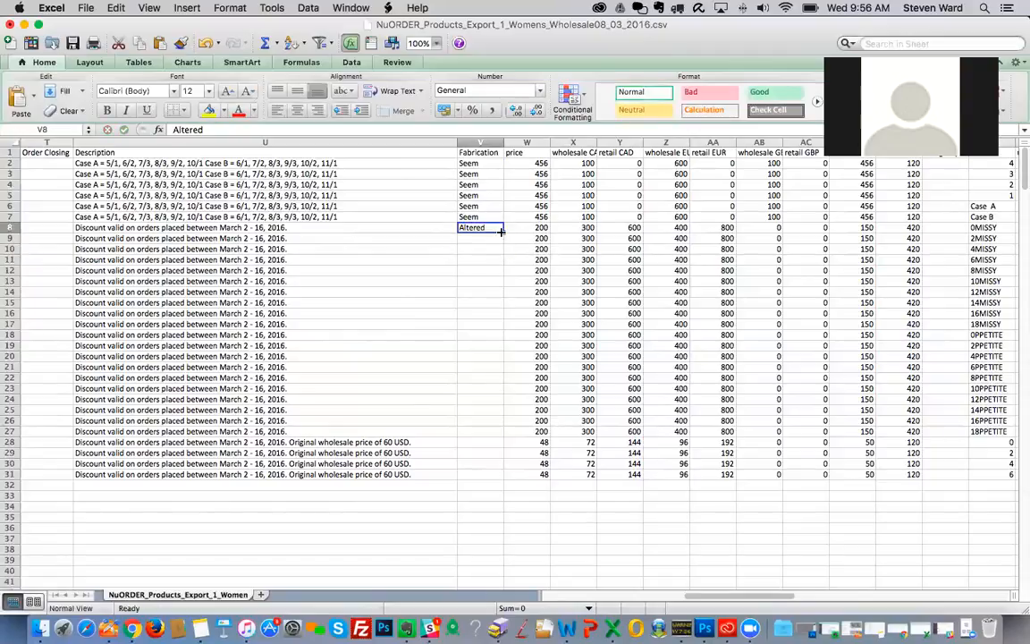
pyautogui.moveTo(502, 233); pyautogui.dragTo(503, 434)
# - Enter "Wash" as the Fabrication value in row 28 and fill it down through row 31
pyautogui.click(481, 442)
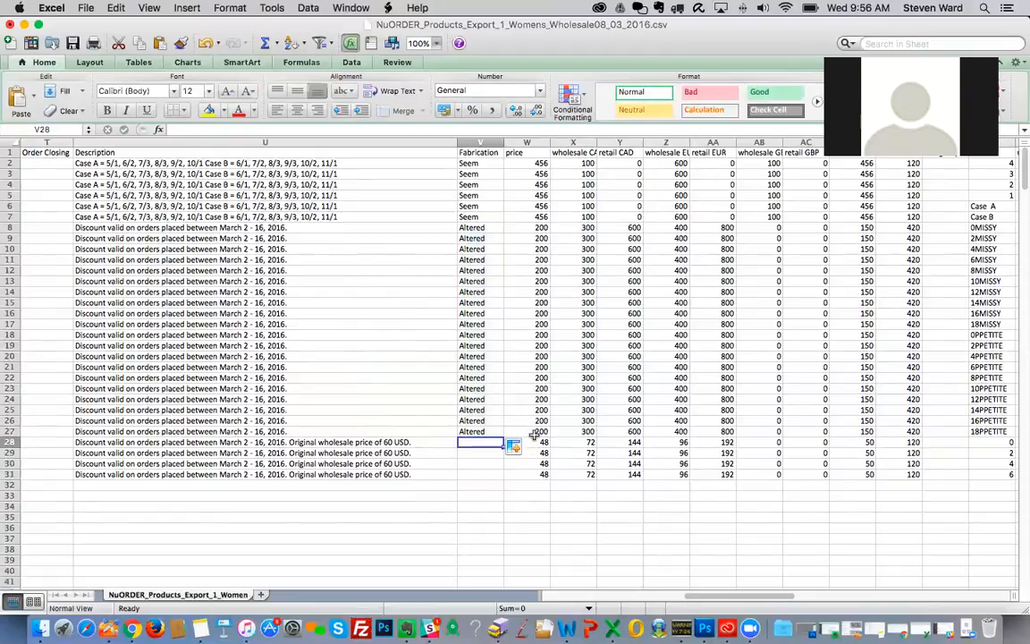
pyautogui.write('Washe')
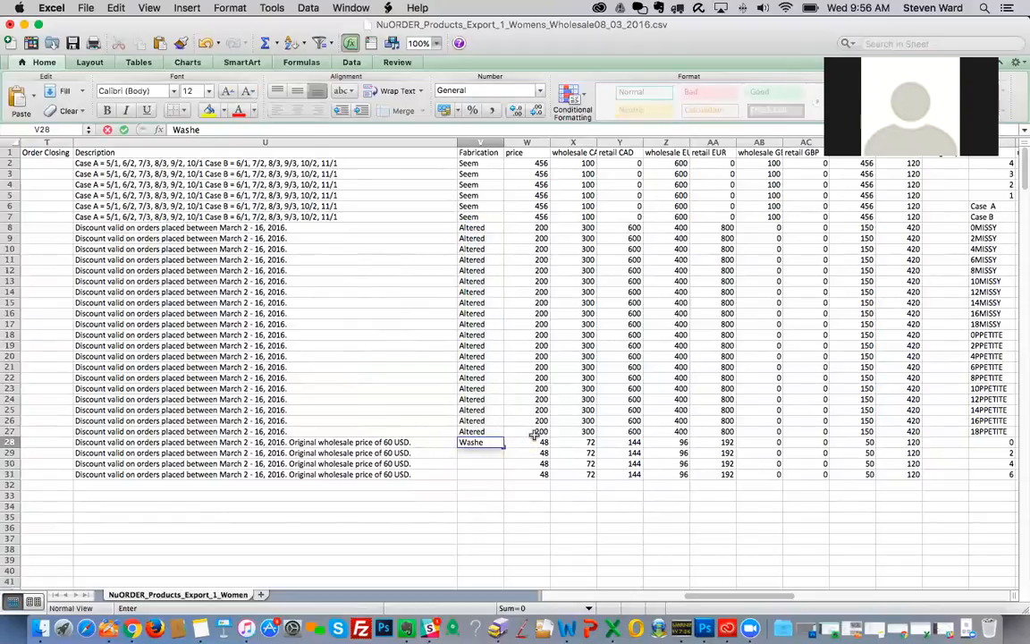
pyautogui.click(487, 443)
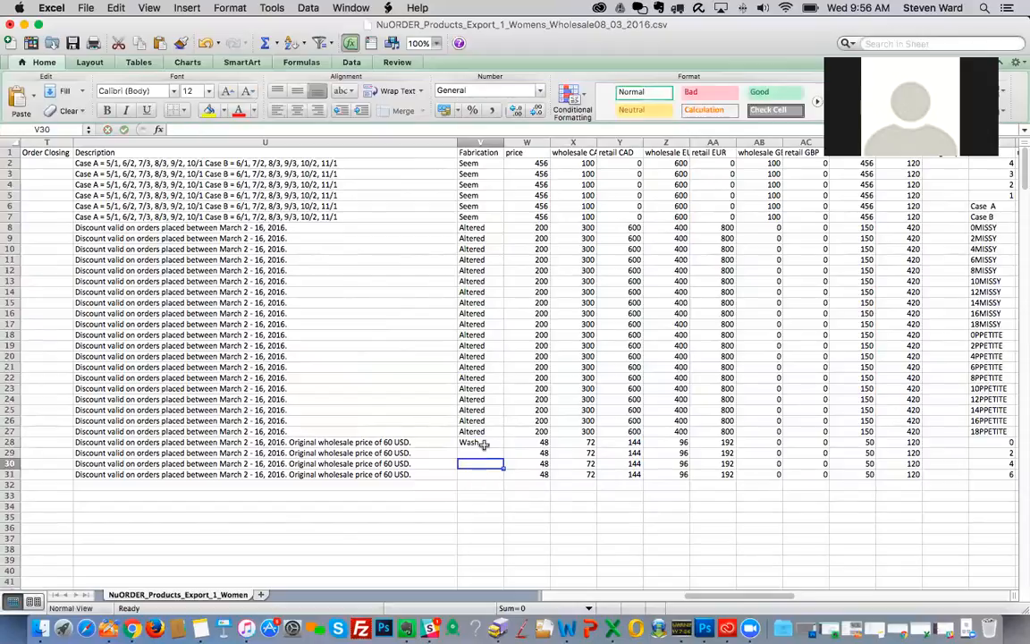
pyautogui.moveTo(502, 444); pyautogui.dragTo(510, 480)
pyautogui.click(480, 366)
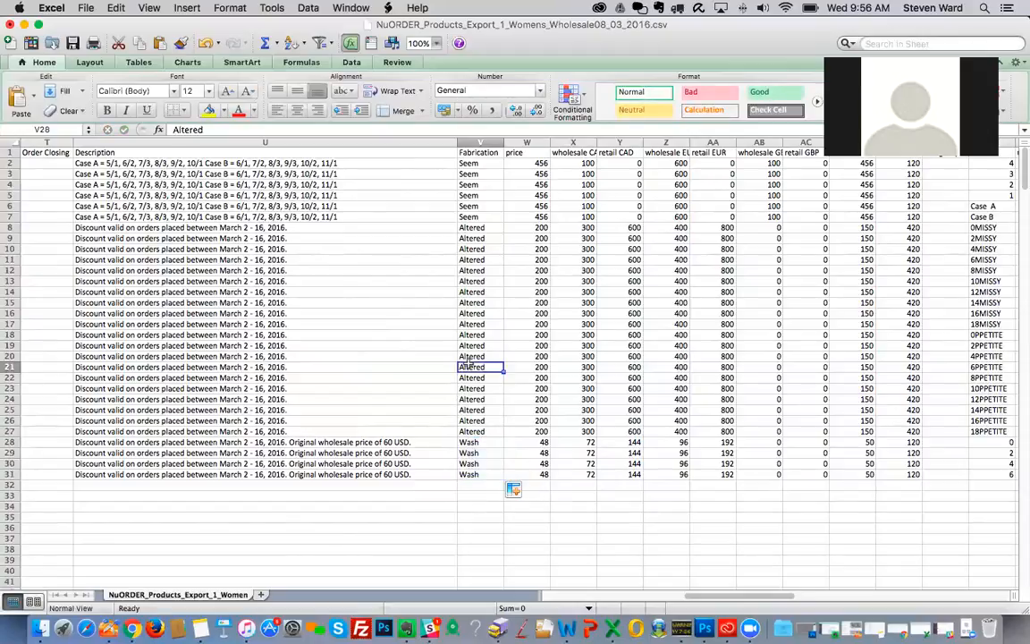
# - Review the export's columns from the Fabrication and price headings back to the _id column
pyautogui.click(477, 149)
pyautogui.press('Right')
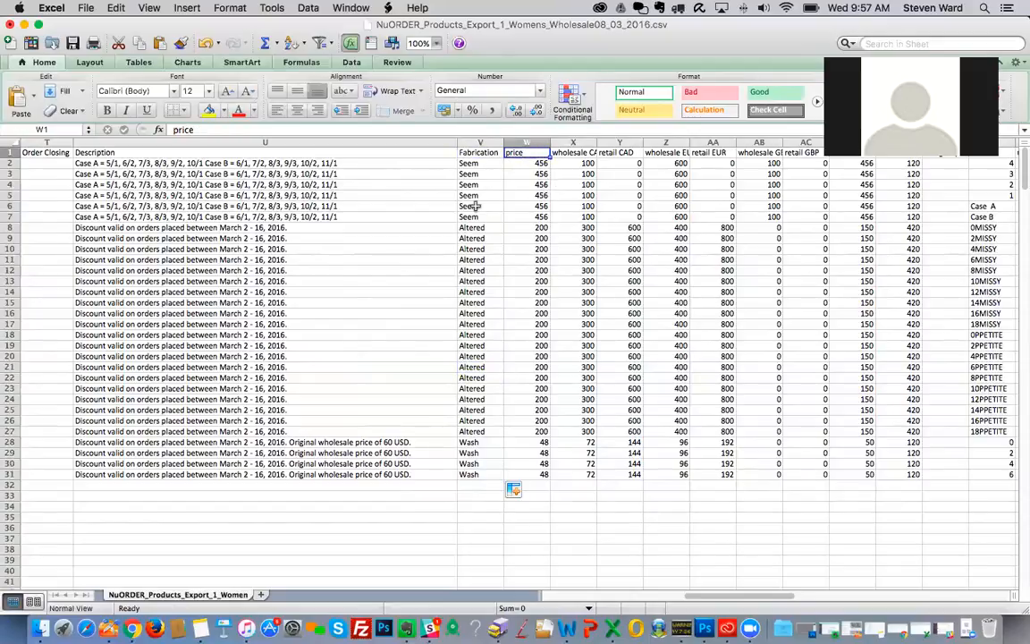
pyautogui.hscroll(-15, 477, 206)
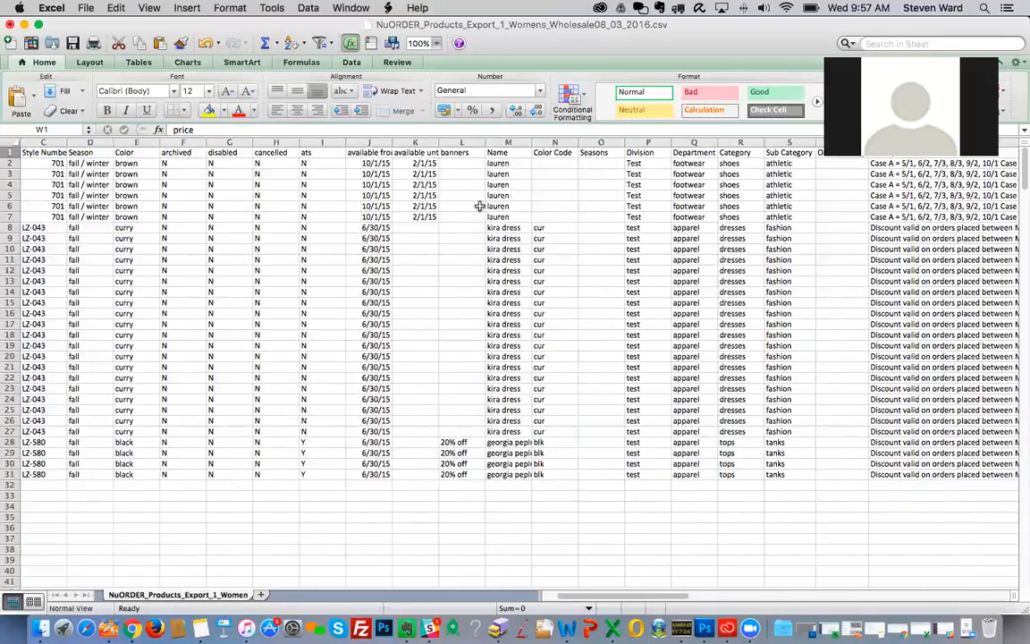
pyautogui.hscroll(-3, 479, 206)
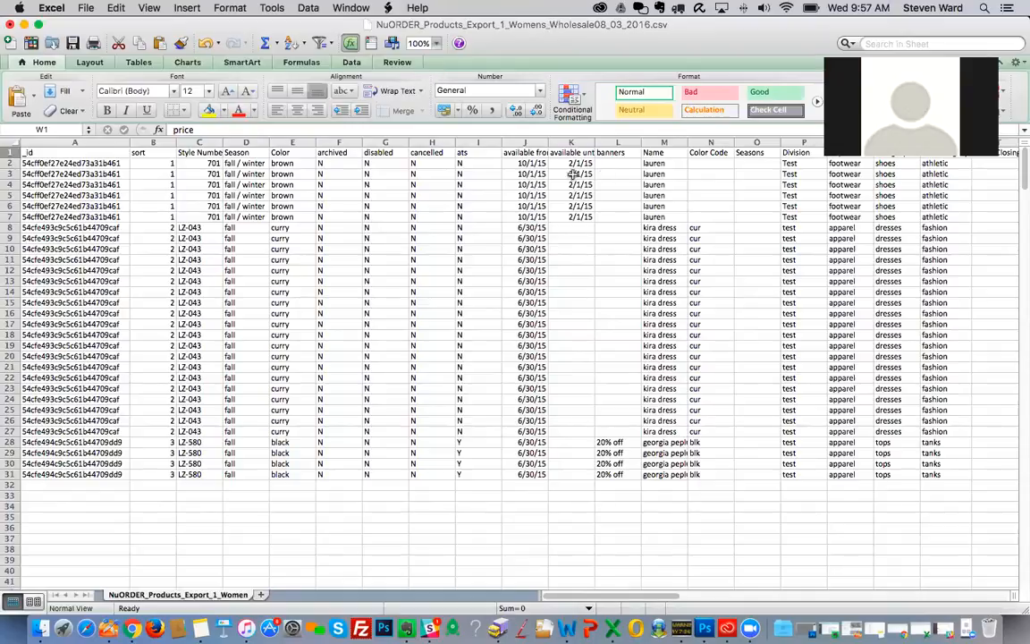
pyautogui.click(506, 204)
pyautogui.hscroll(5, 552, 195)
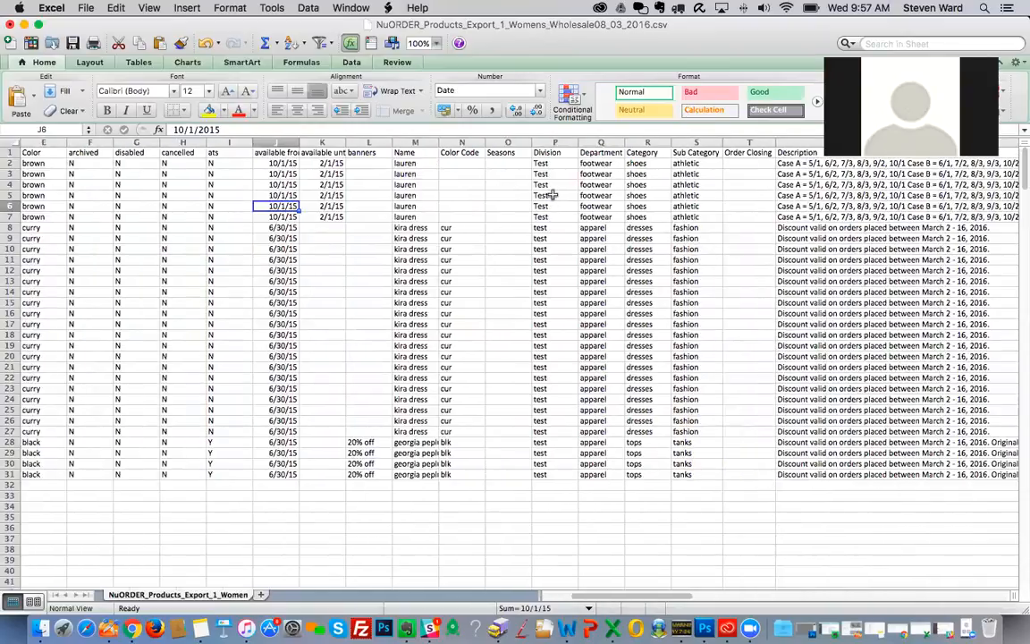
pyautogui.hscroll(-5, 553, 195)
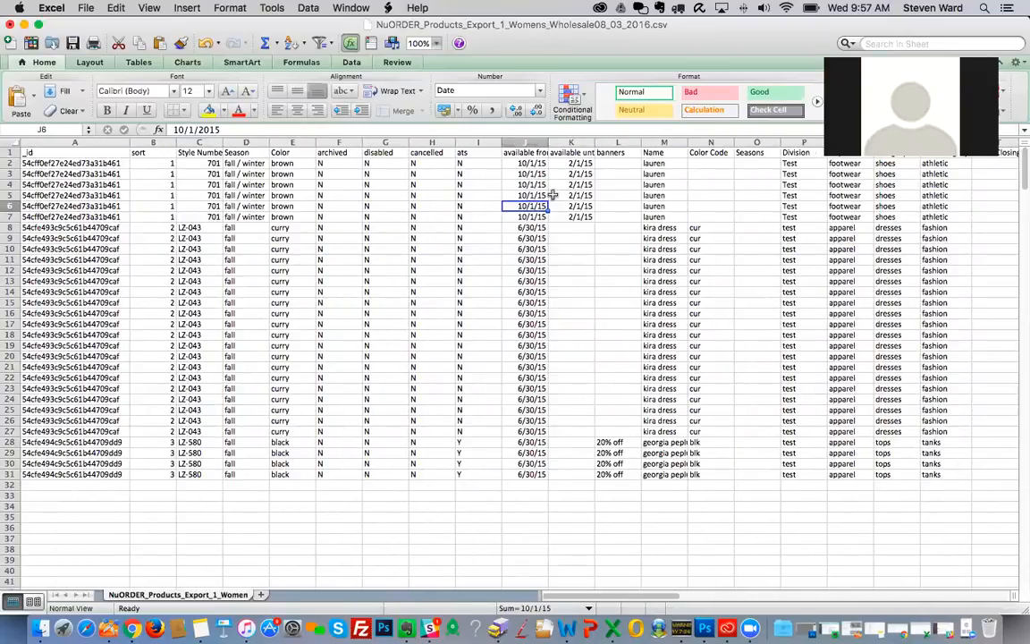
# - Save the edited product export, keeping it in CSV format despite the unsupported features
pyautogui.click(74, 43)
pyautogui.click(630, 363)
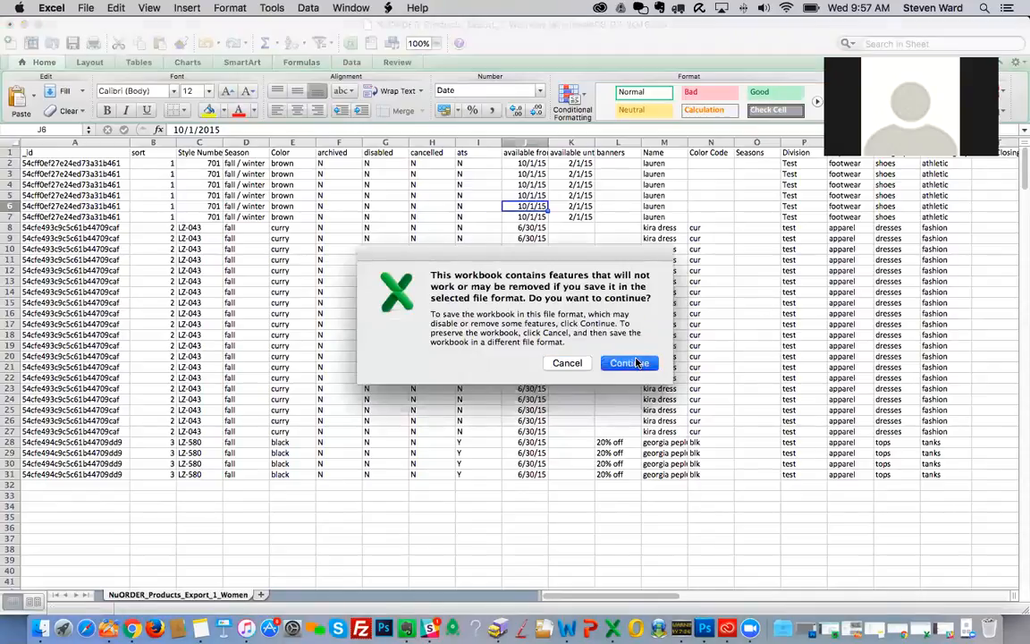
# - Move the spreadsheet aside and switch to Chrome, showing the Upload area of NuORDER's product data page
pyautogui.moveTo(615, 39); pyautogui.dragTo(691, 38)
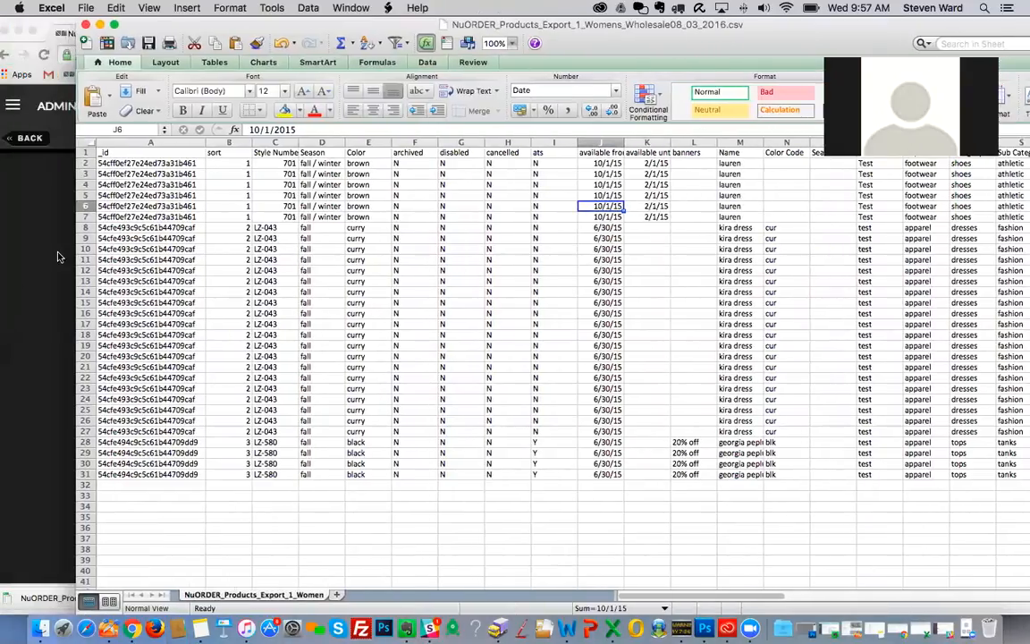
pyautogui.click(59, 256)
pyautogui.scroll(10, 395, 338)
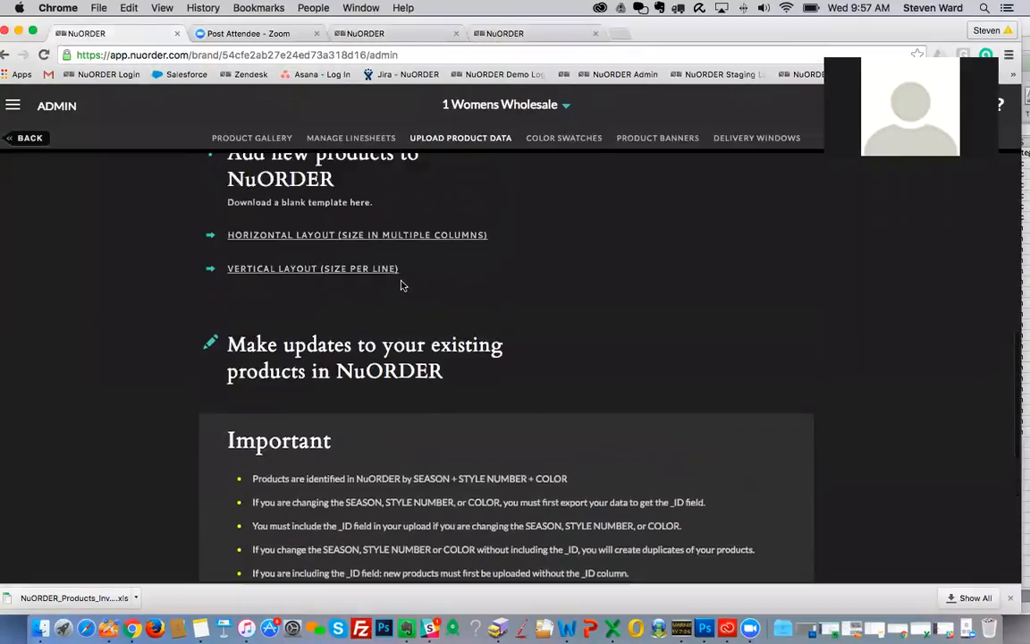
pyautogui.scroll(5, 403, 285)
pyautogui.scroll(-2, 409, 271)
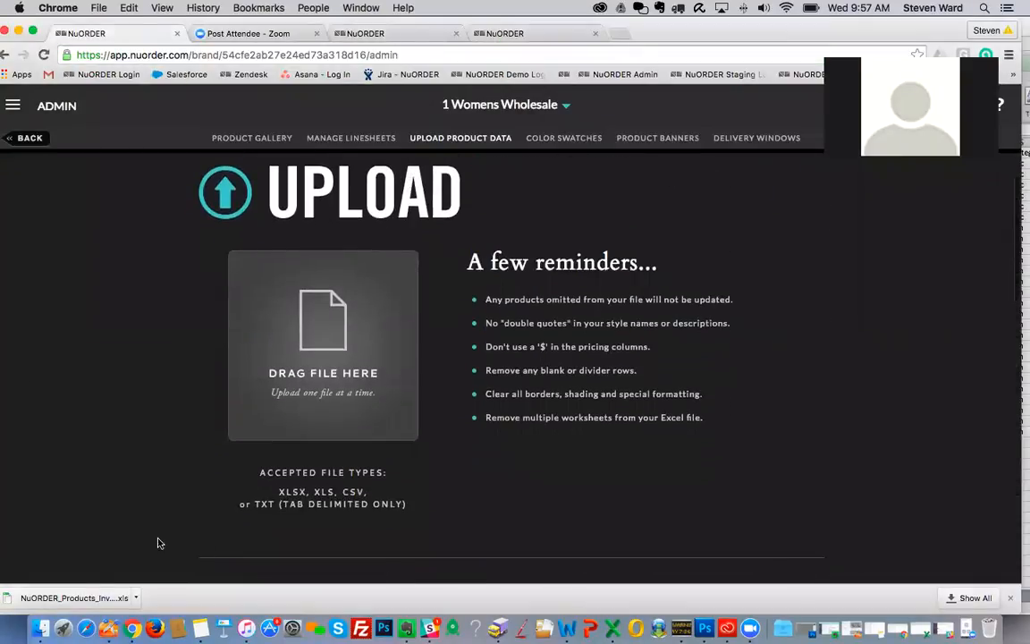
# - Upload NuORDER_Products_Export_1_Womens_Wholesale08_03_2016.csv from the Downloads folder to the product data page
pyautogui.click(41, 629)
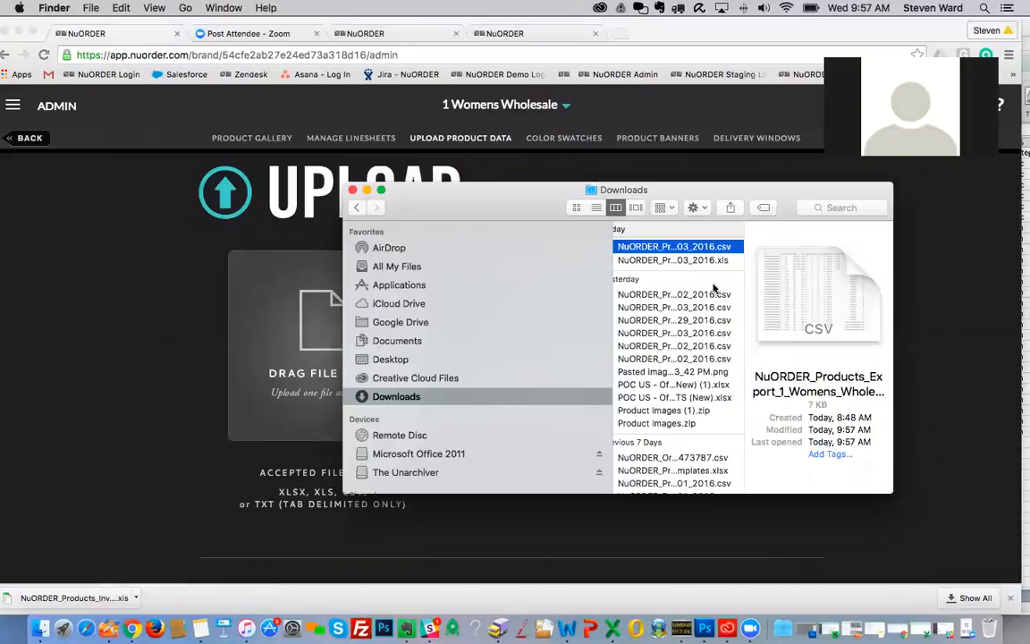
pyautogui.scroll(-1, 713, 244)
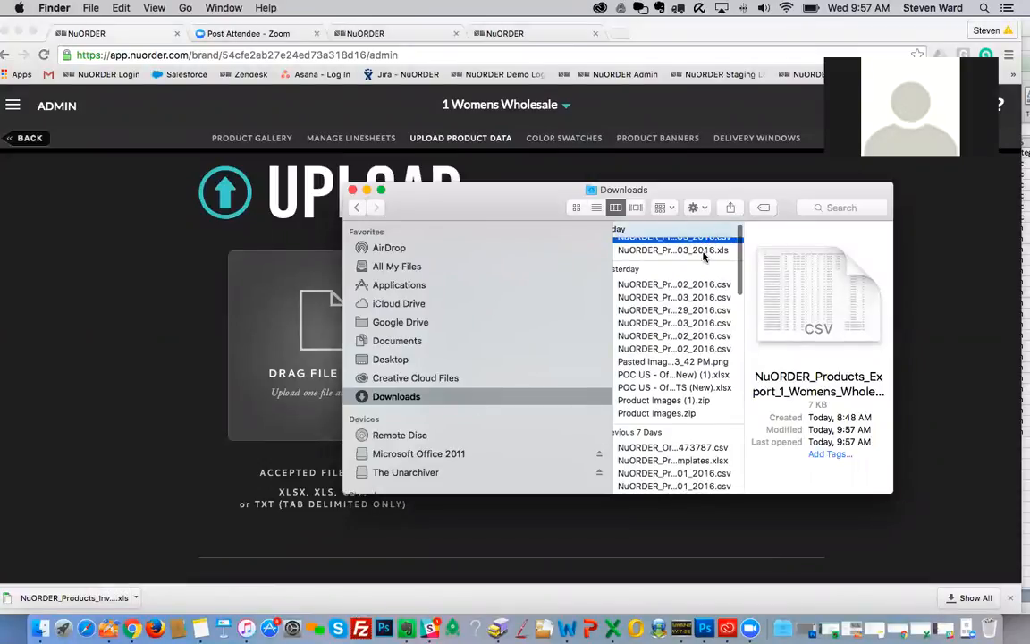
pyautogui.click(706, 251)
pyautogui.scroll(1, 698, 234)
pyautogui.click(697, 245)
pyautogui.moveTo(748, 192); pyautogui.dragTo(923, 193)
pyautogui.moveTo(847, 247); pyautogui.dragTo(277, 327)
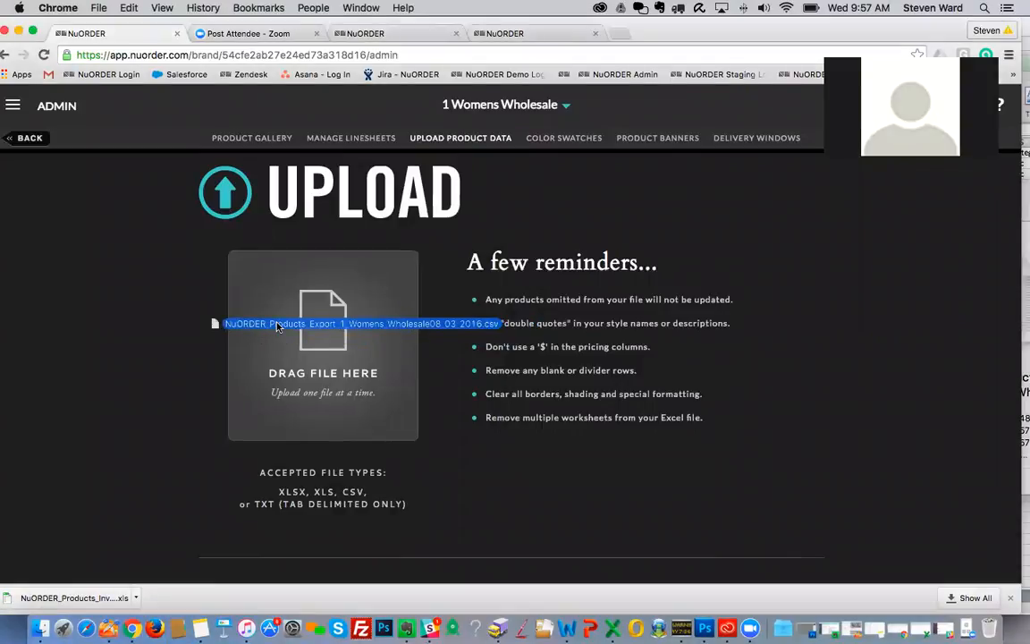
# - Check the upload result beneath the upload area for the list of updated products
pyautogui.scroll(2, 477, 308)
pyautogui.scroll(-4, 480, 308)
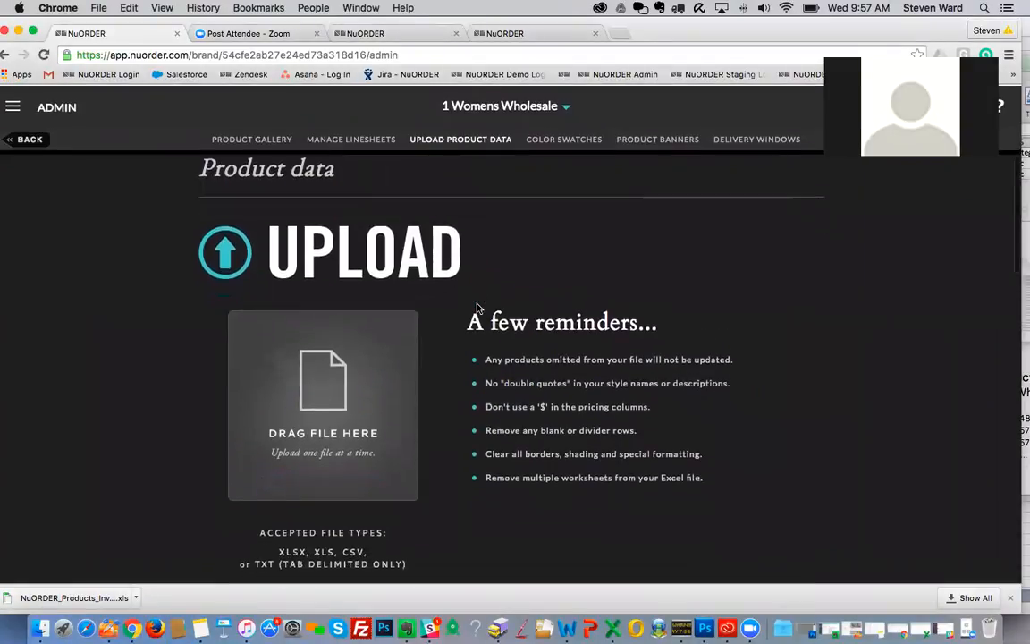
pyautogui.scroll(-1, 450, 377)
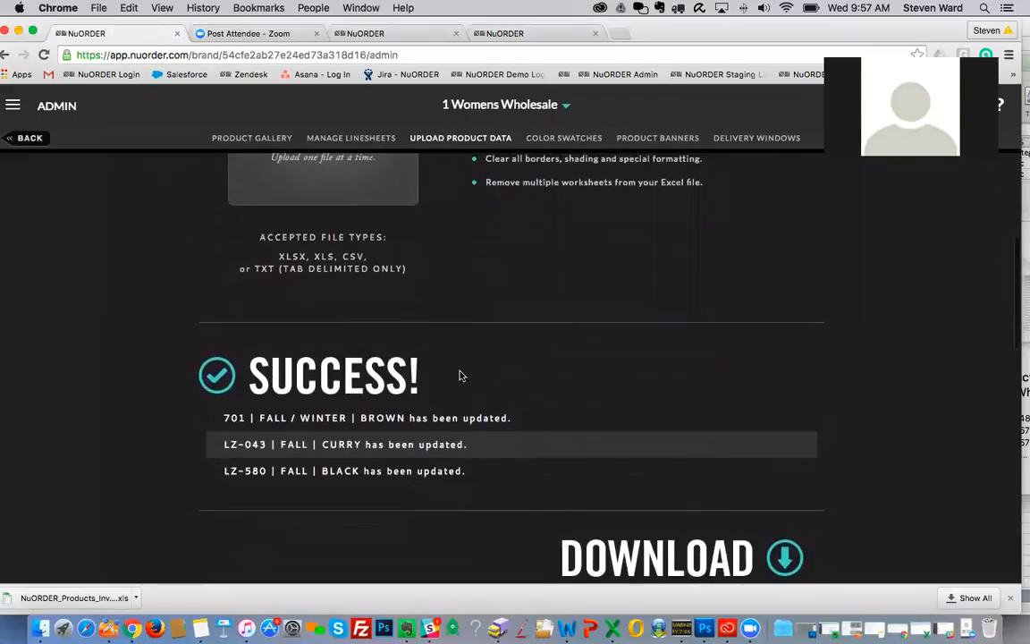
pyautogui.scroll(10, 487, 378)
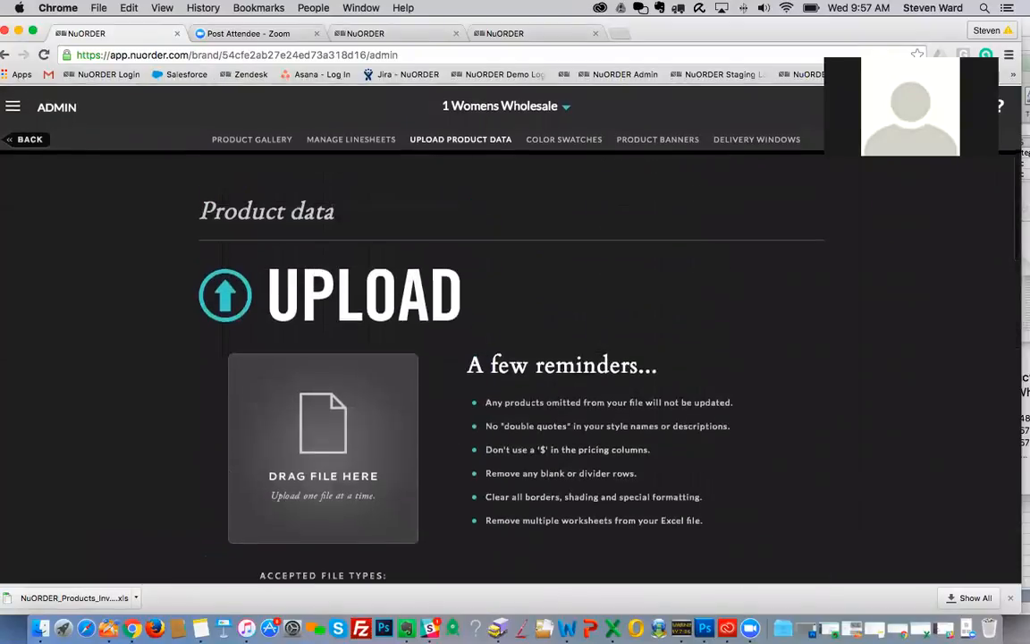
# - Go to the Wholesale section and browse all products in the gallery
pyautogui.click(57, 106)
pyautogui.click(105, 147)
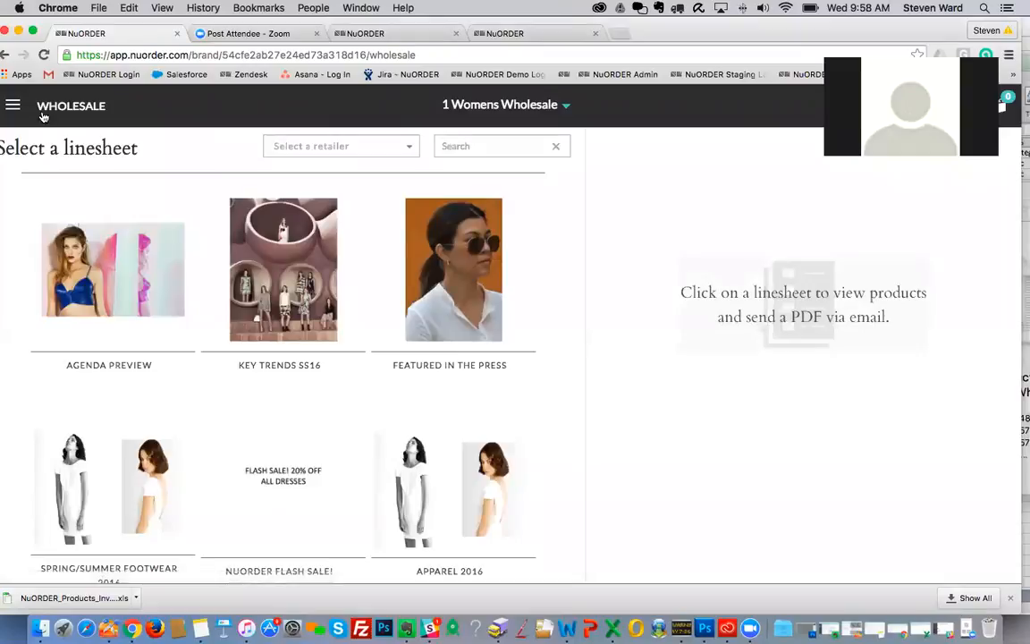
pyautogui.click(43, 114)
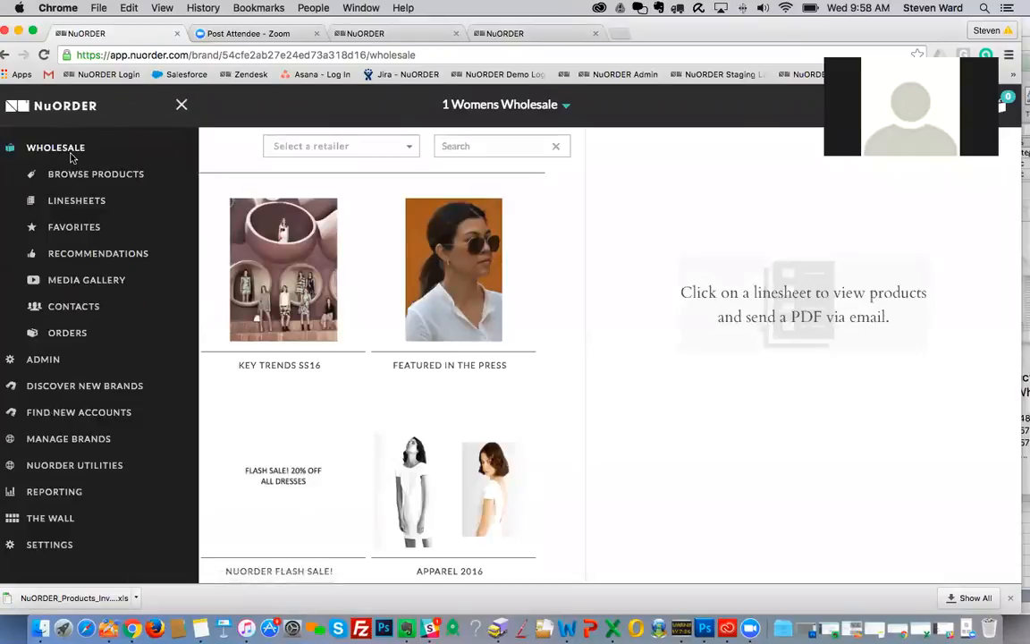
pyautogui.click(73, 175)
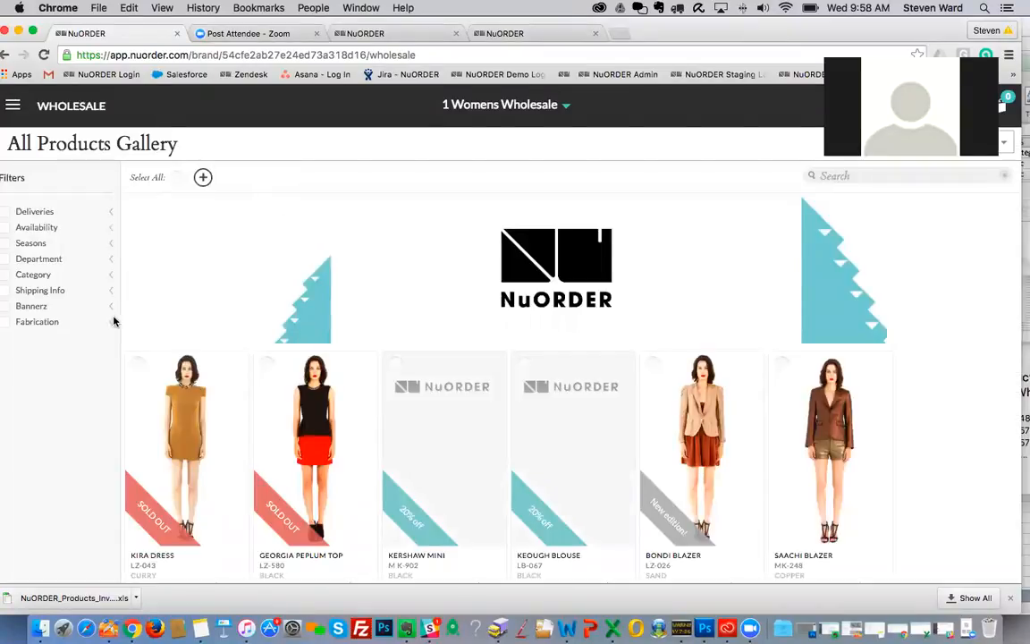
# - Try the Fabrication filters Altered and Wash on the product gallery and clear them again
pyautogui.click(110, 323)
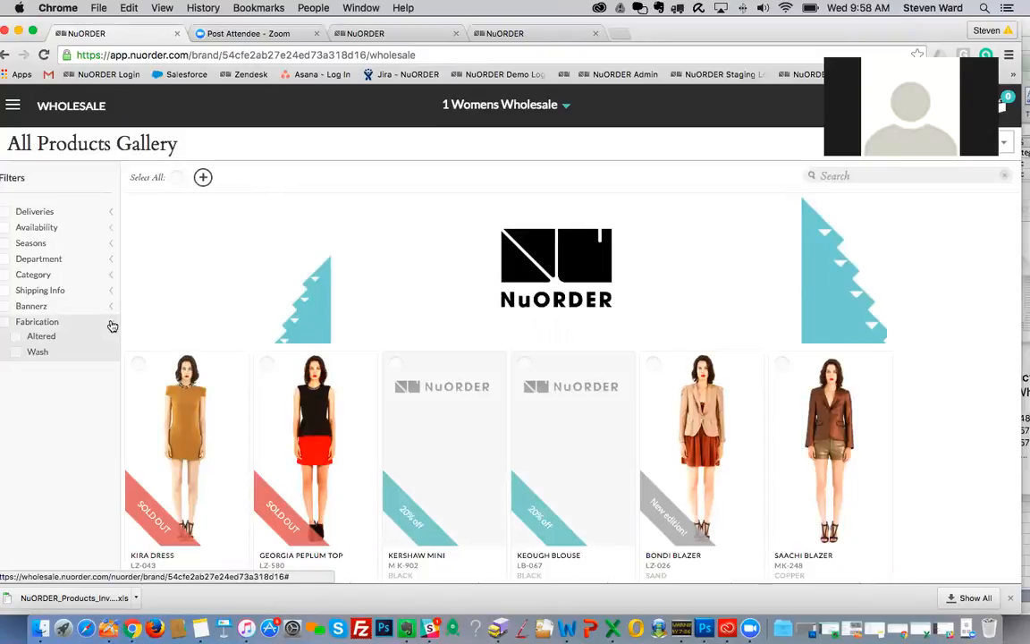
pyautogui.click(15, 336)
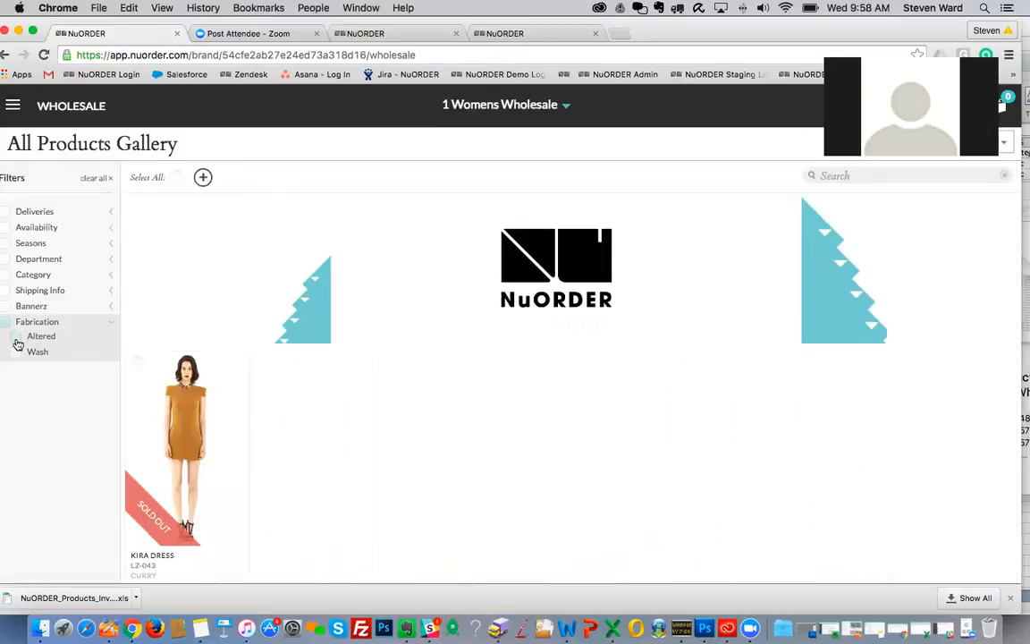
pyautogui.click(17, 352)
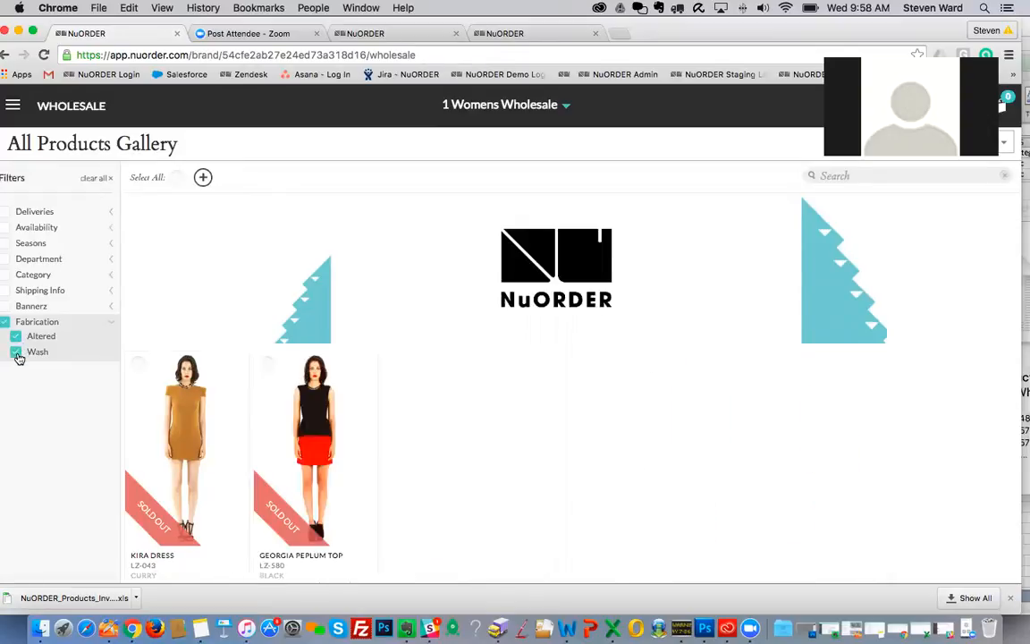
pyautogui.click(15, 336)
pyautogui.click(16, 352)
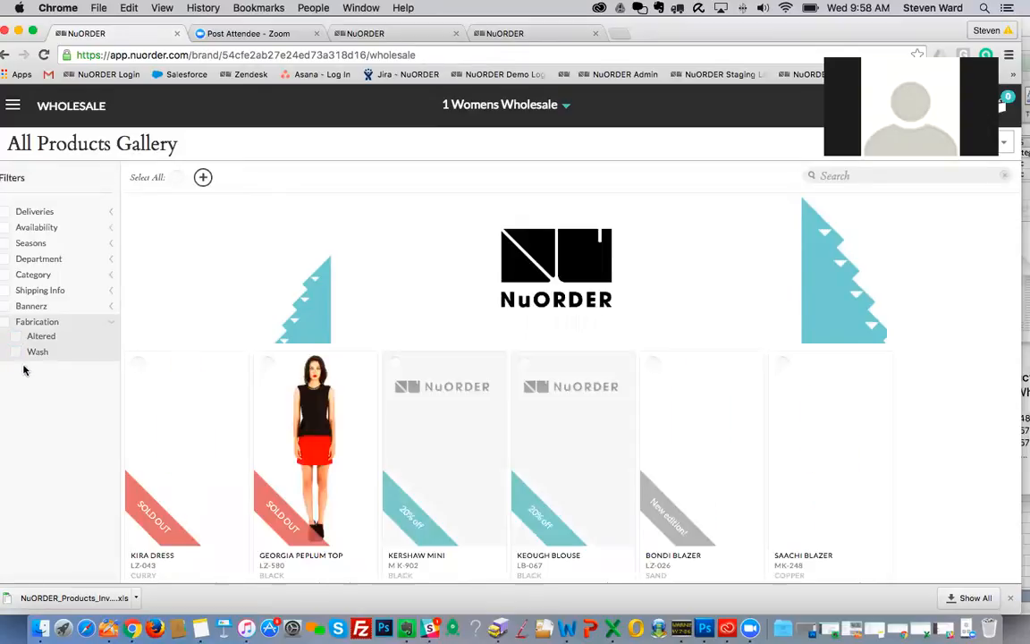
pyautogui.click(16, 337)
pyautogui.click(17, 352)
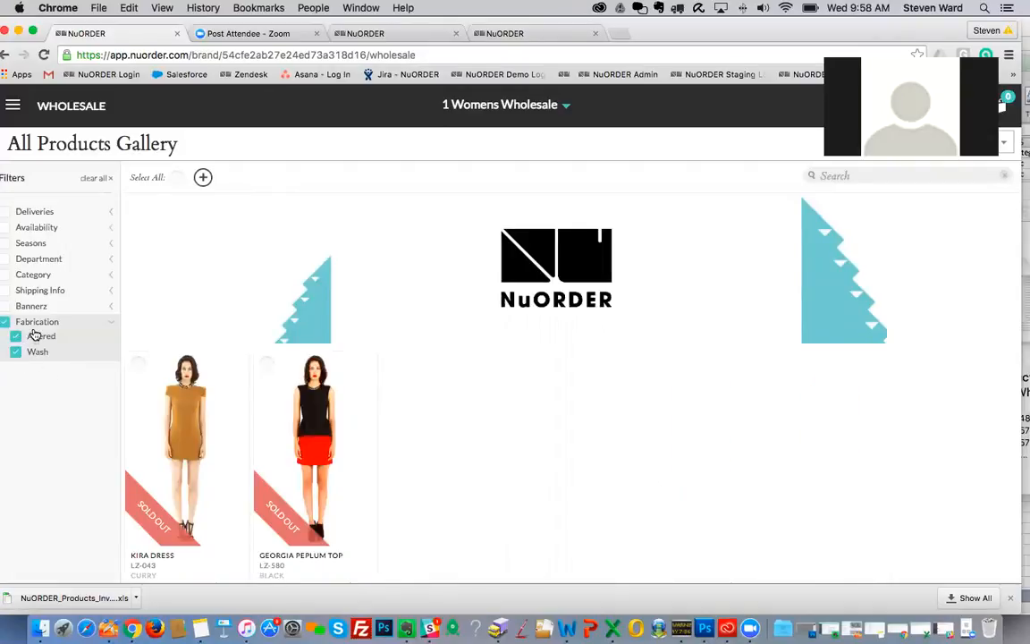
pyautogui.click(41, 337)
pyautogui.click(18, 351)
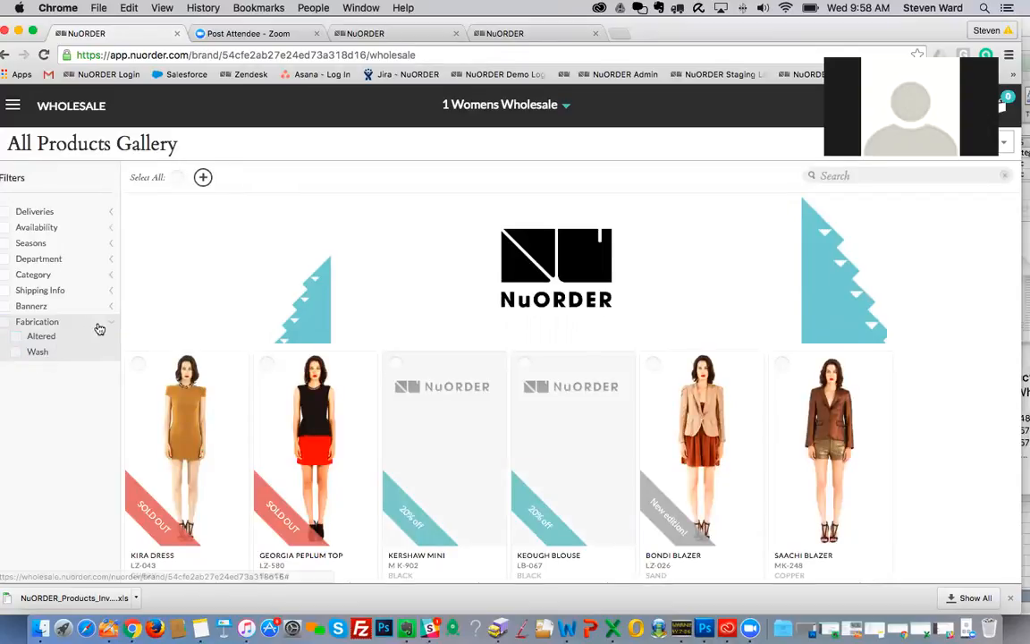
# - Expand the Department and Category filters and examine the values available across the gallery's filter list
pyautogui.click(109, 262)
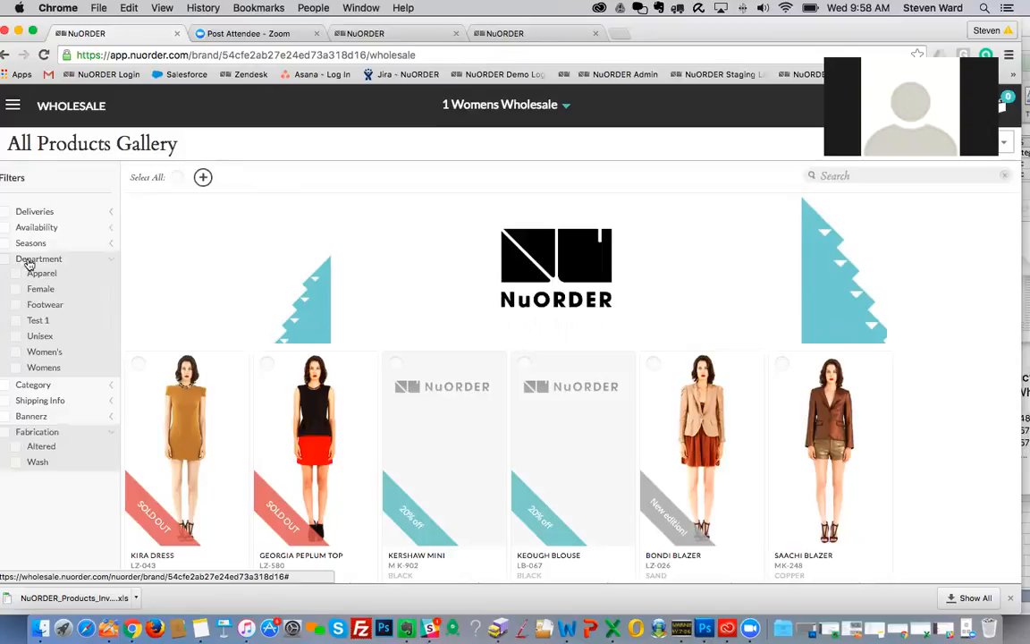
pyautogui.click(68, 390)
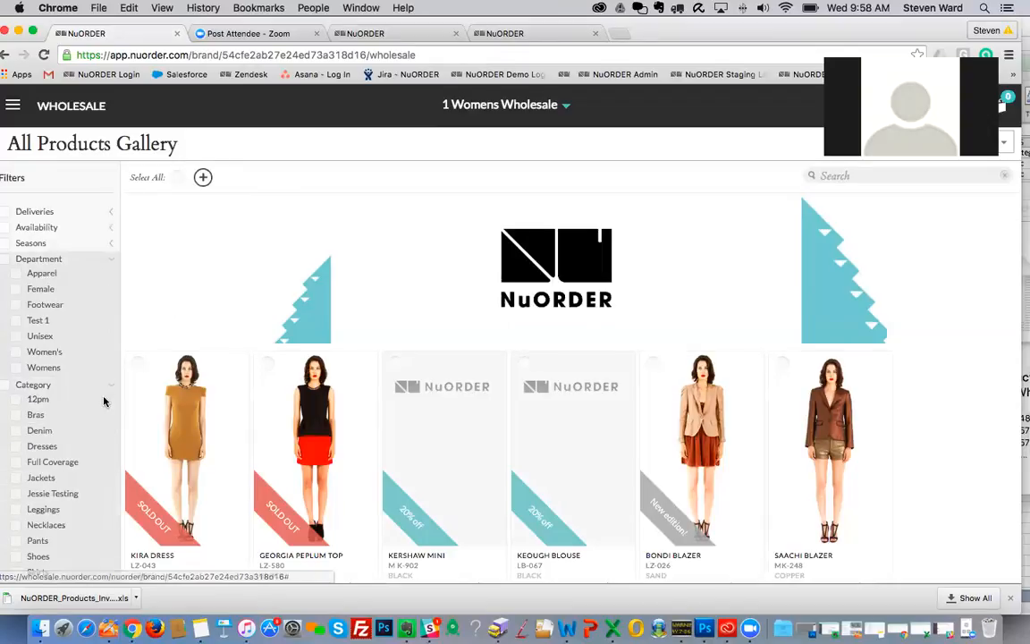
pyautogui.scroll(-3, 85, 406)
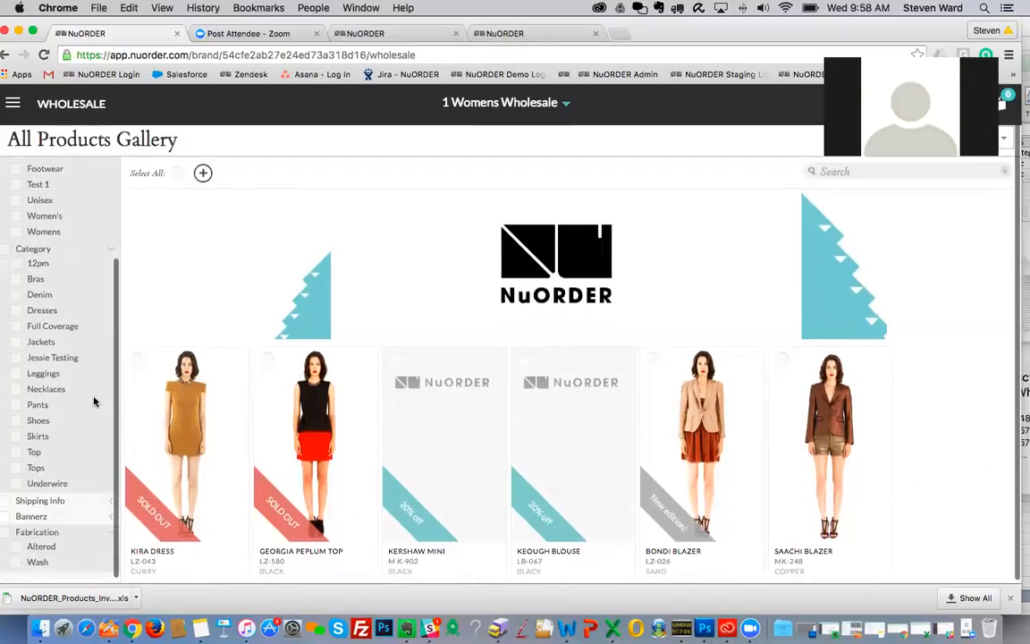
pyautogui.click(94, 504)
pyautogui.scroll(5, 94, 425)
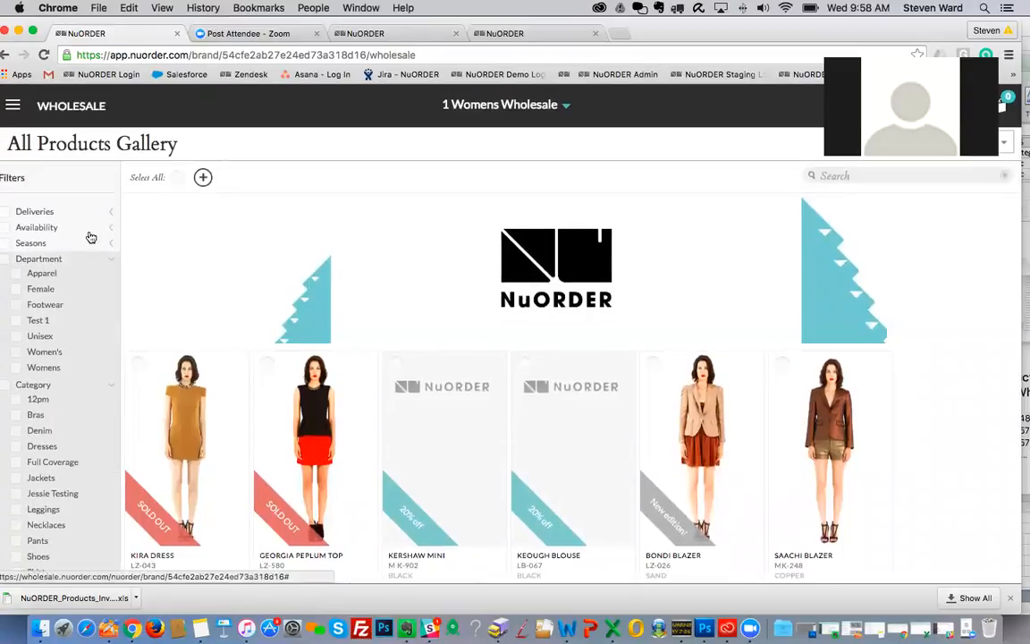
pyautogui.scroll(-4, 85, 260)
pyautogui.scroll(5, 85, 263)
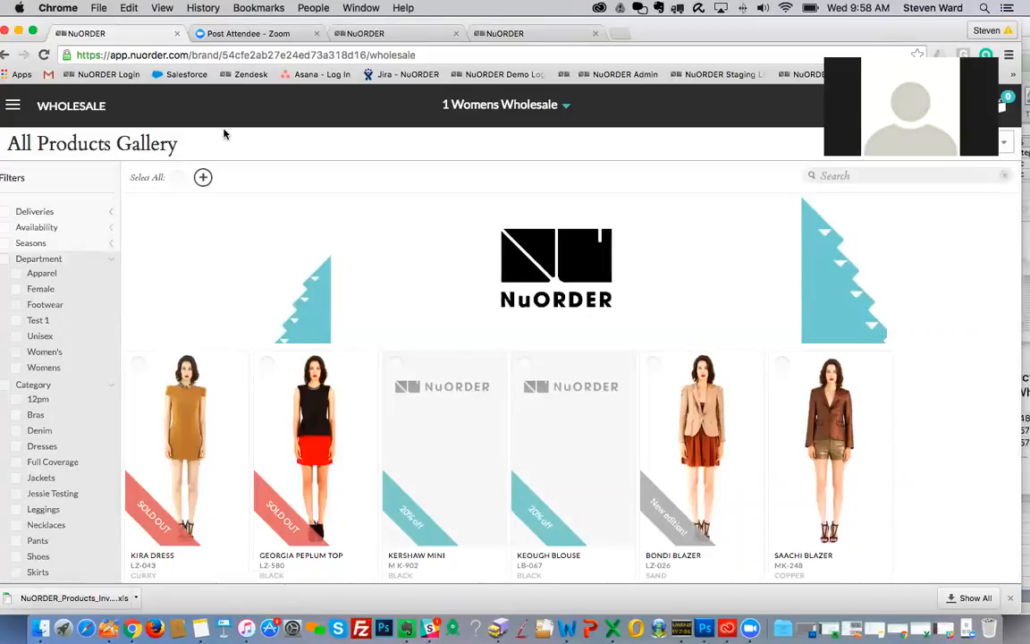
# - Return to the Admin section and reopen the Upload Product Data page
pyautogui.click(71, 107)
pyautogui.click(104, 357)
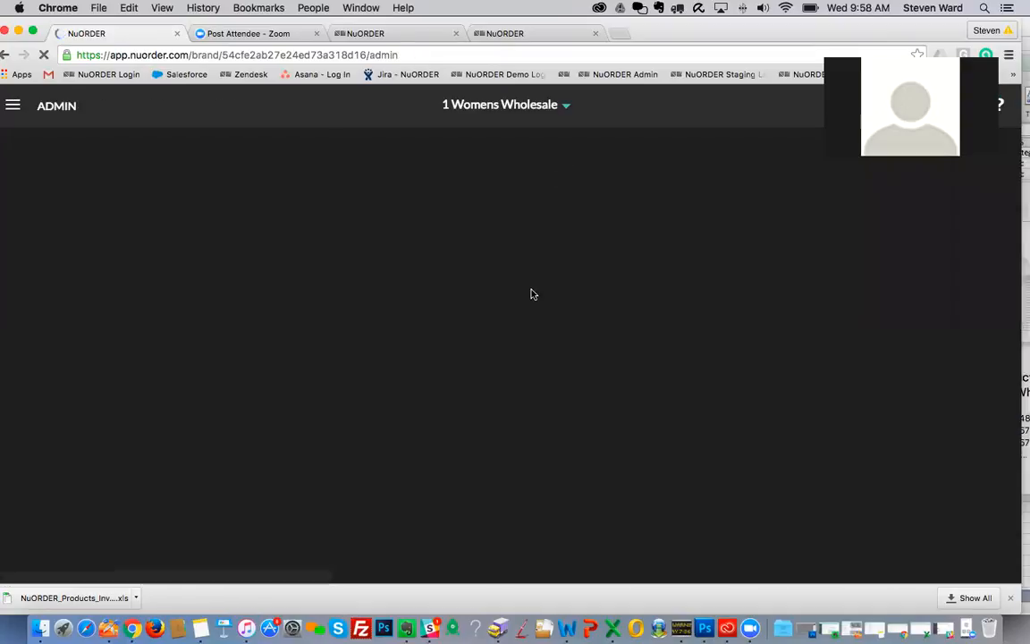
pyautogui.scroll(-2, 616, 295)
pyautogui.click(615, 295)
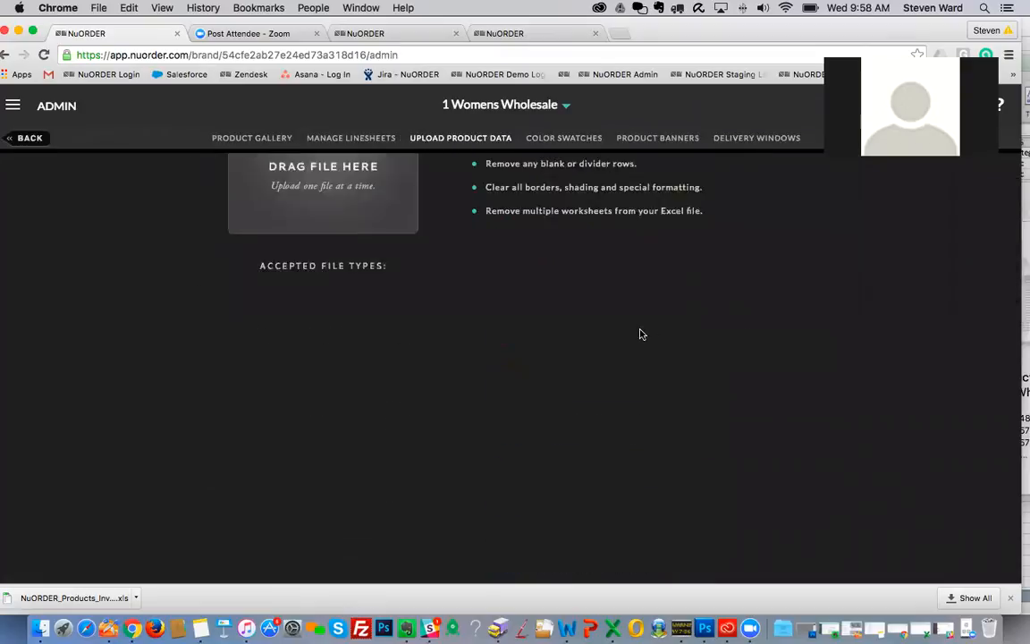
# - Review the reminders and accepted file types on the Upload Product Data page
pyautogui.scroll(-5, 603, 334)
pyautogui.scroll(5, 602, 329)
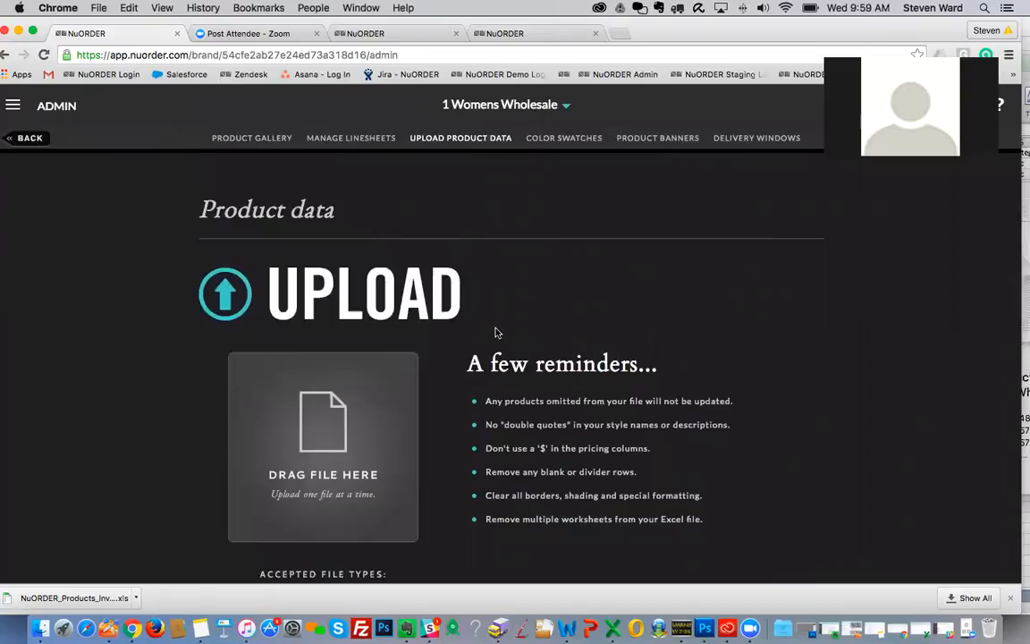
pyautogui.scroll(-2, 496, 331)
pyautogui.scroll(-4, 498, 331)
pyautogui.scroll(4, 498, 331)
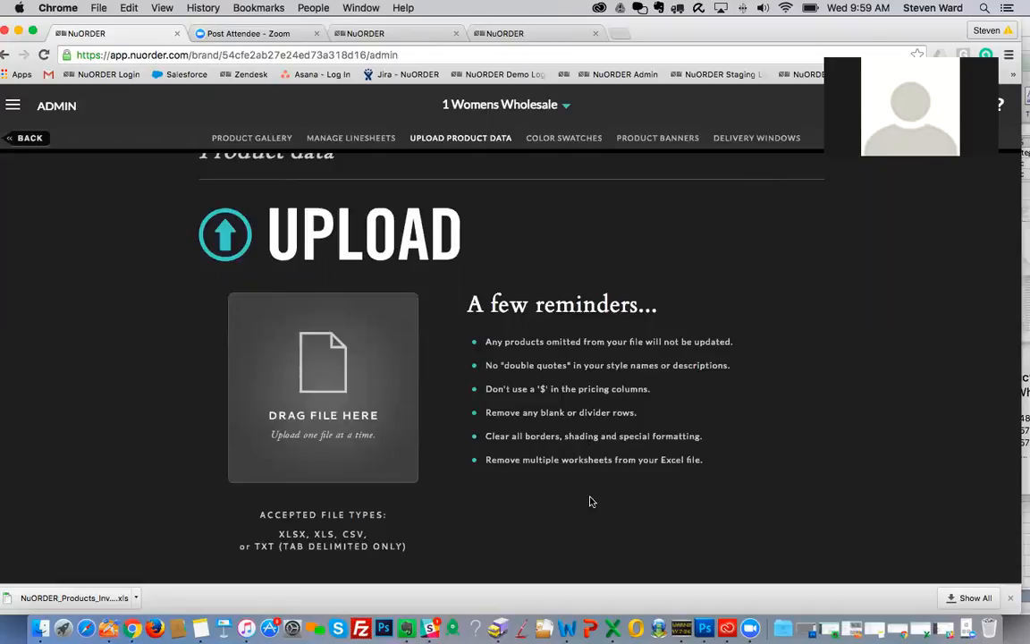
# - Switch to Excel and bring up the exported Womens Wholesale CSV at the style 701 rows
pyautogui.hotkey('ctrl', 'Up')
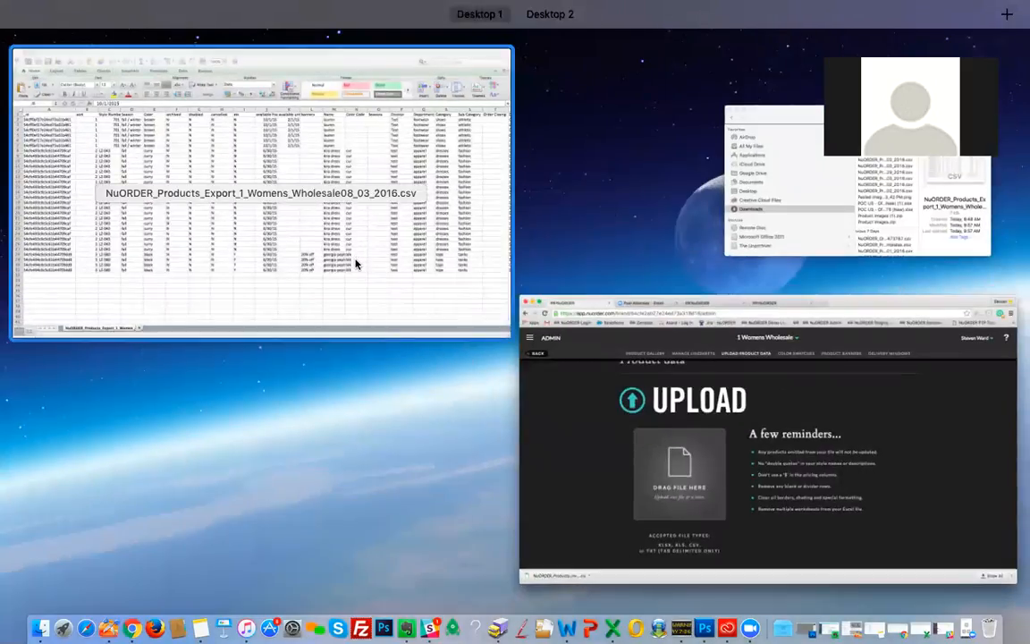
pyautogui.click(354, 271)
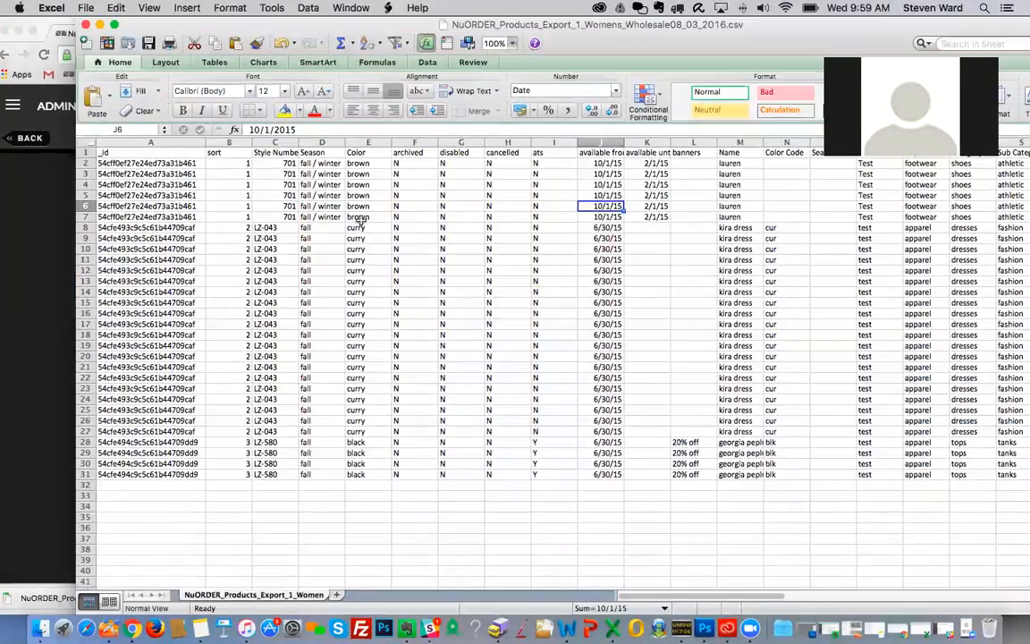
pyautogui.click(368, 280)
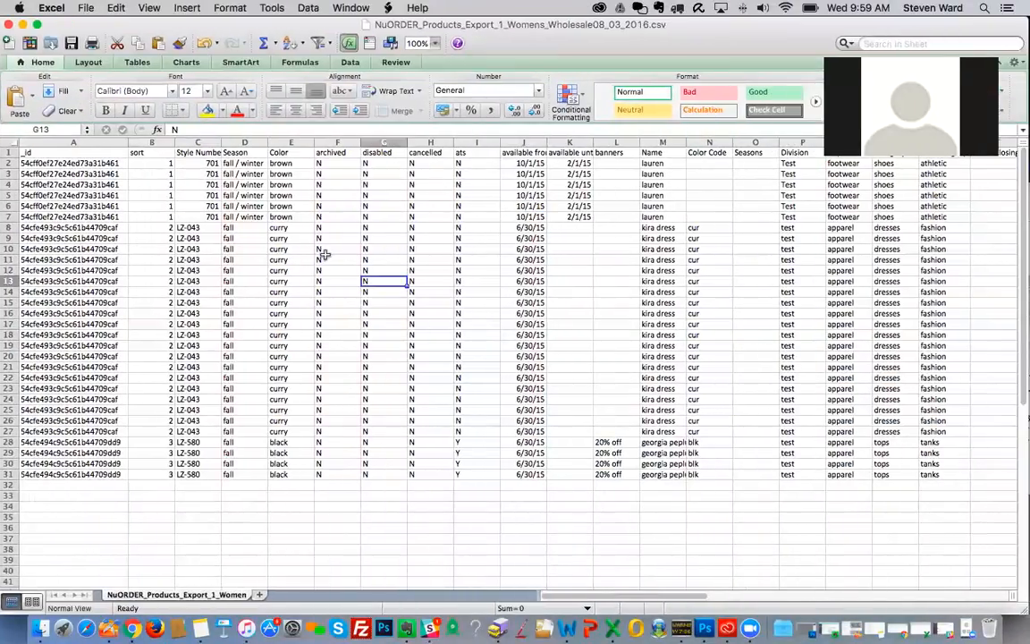
pyautogui.click(219, 171)
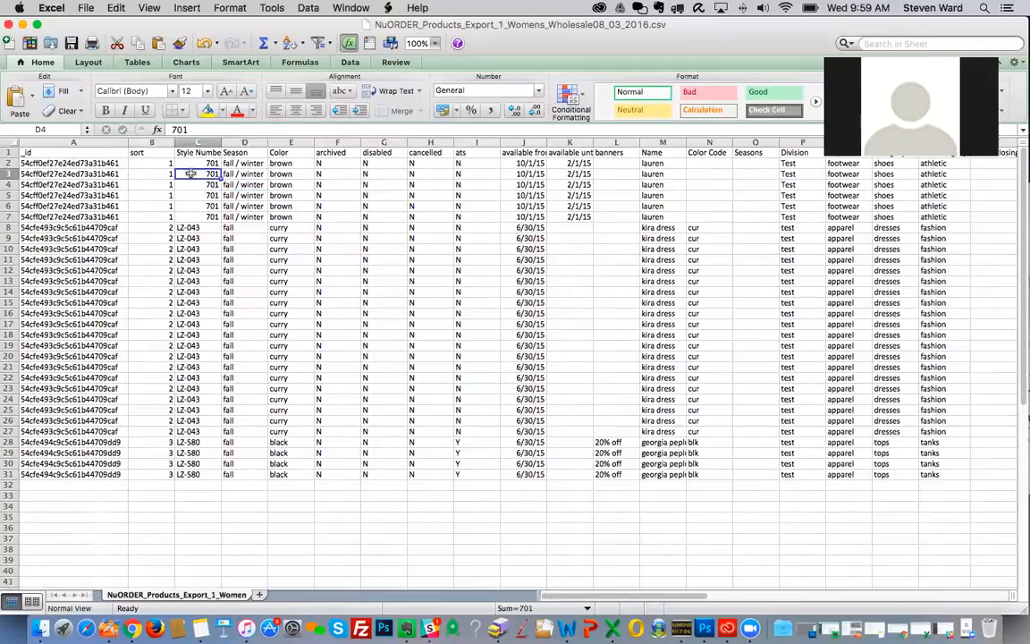
pyautogui.click(243, 165)
pyautogui.click(271, 216)
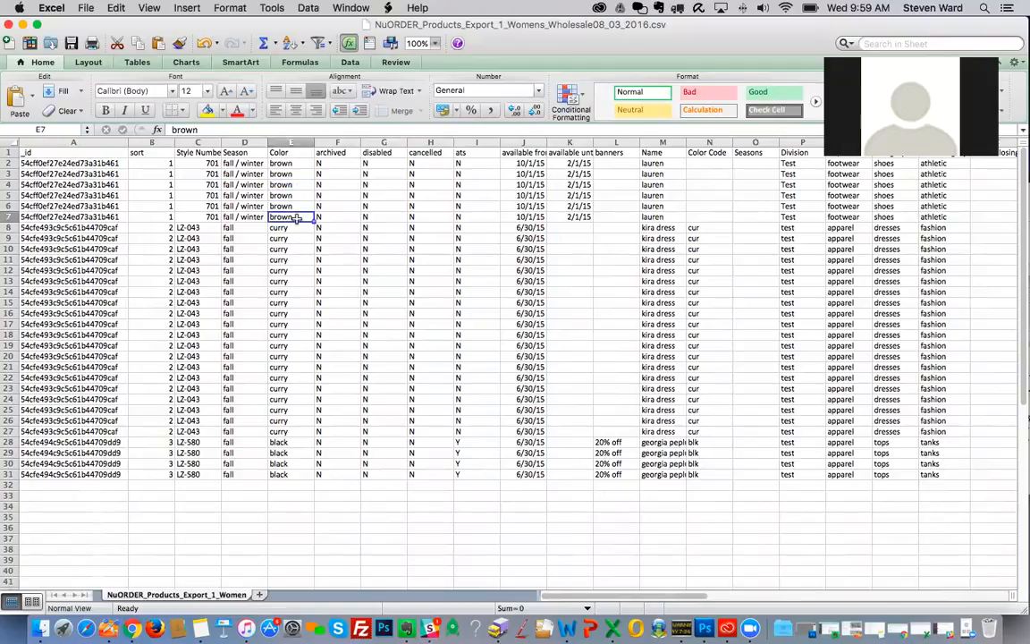
# - Clear the Color values in rows 2 to 7, the style 701 entries
pyautogui.moveTo(273, 163); pyautogui.dragTo(293, 216)
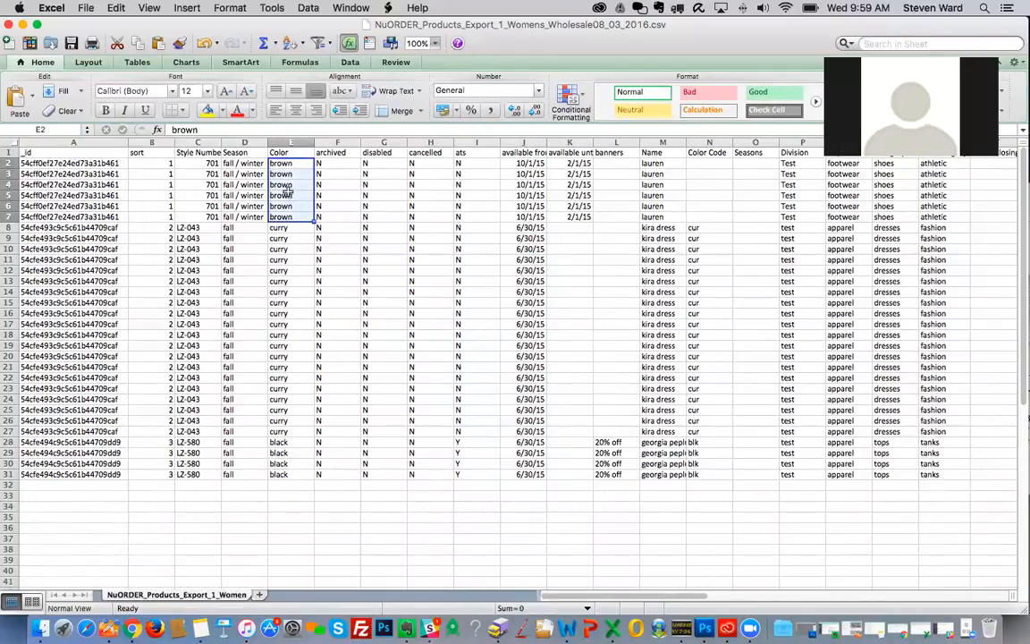
pyautogui.rightClick(290, 192)
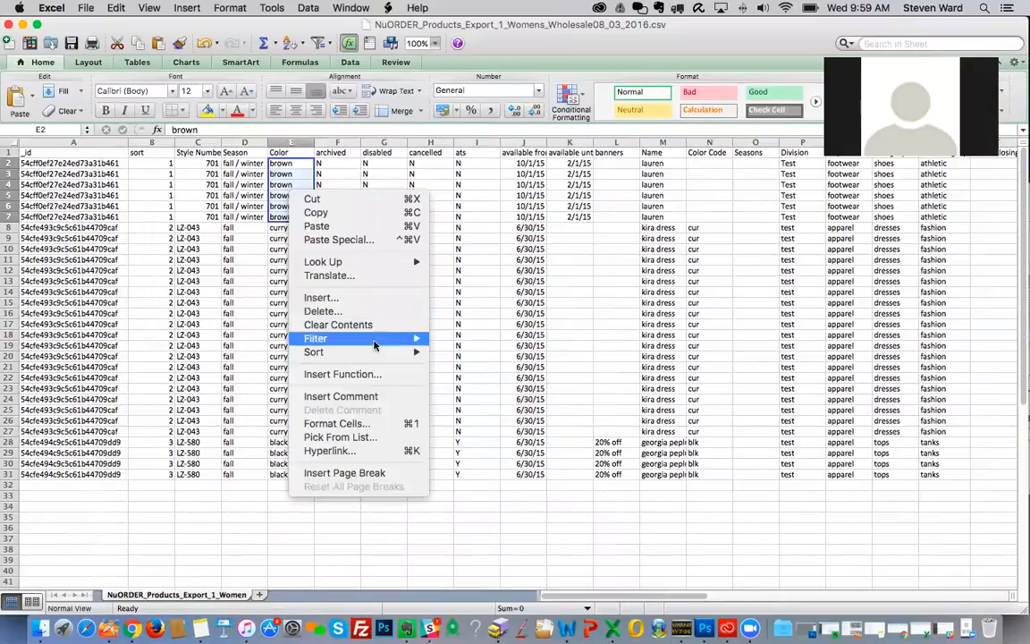
pyautogui.click(338, 324)
pyautogui.click(375, 248)
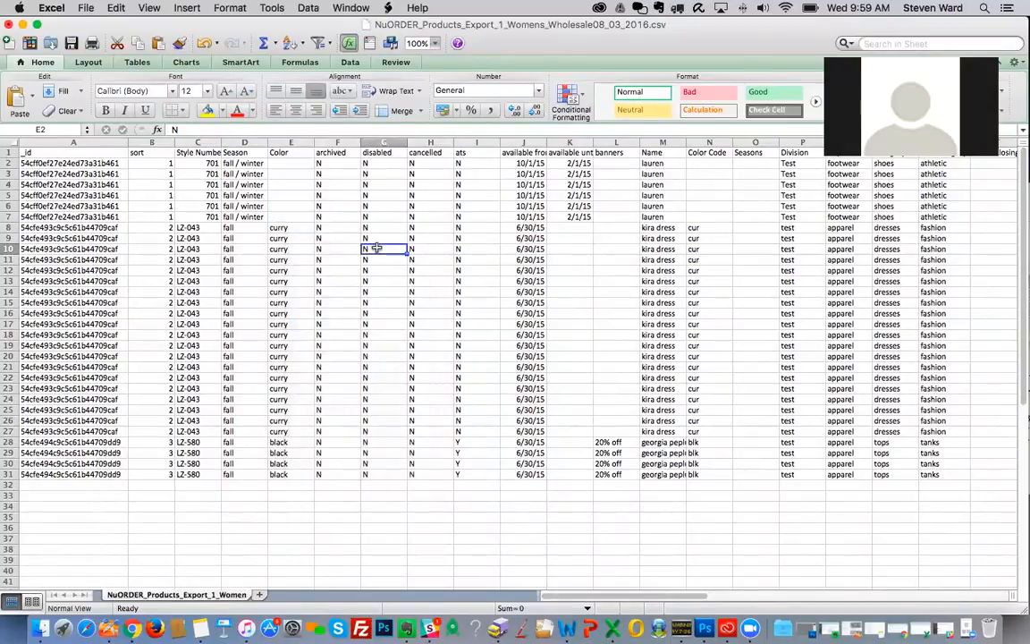
pyautogui.moveTo(279, 142); pyautogui.dragTo(114, 216)
pyautogui.click(291, 163)
pyautogui.click(353, 204)
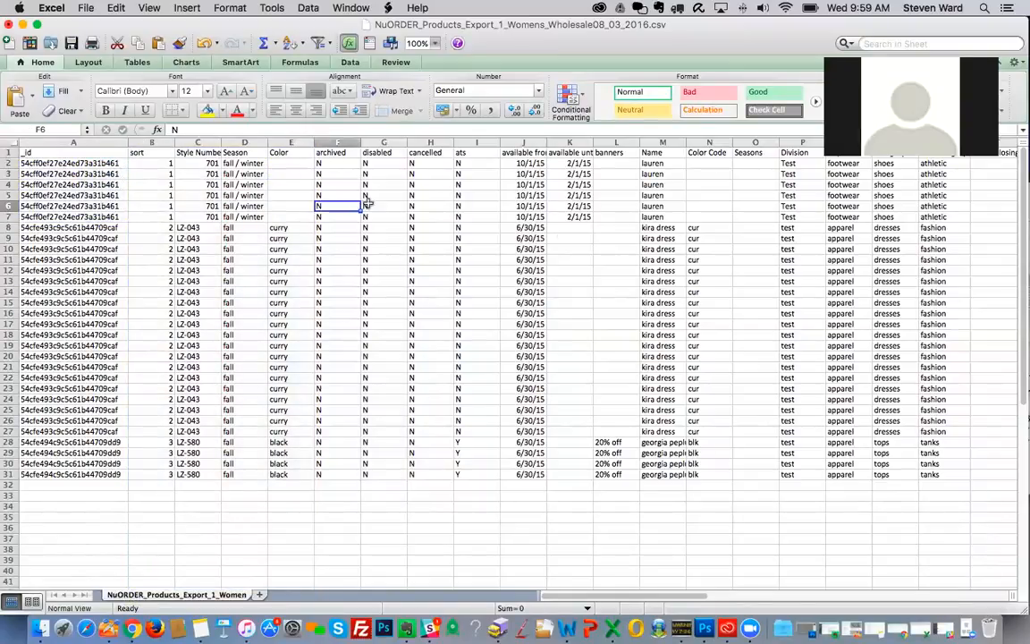
# - Delete the size 1 values in rows 2 to 5 of style 701
pyautogui.hscroll(1, 583, 239)
pyautogui.hscroll(-1, 584, 239)
pyautogui.hscroll(1, 583, 239)
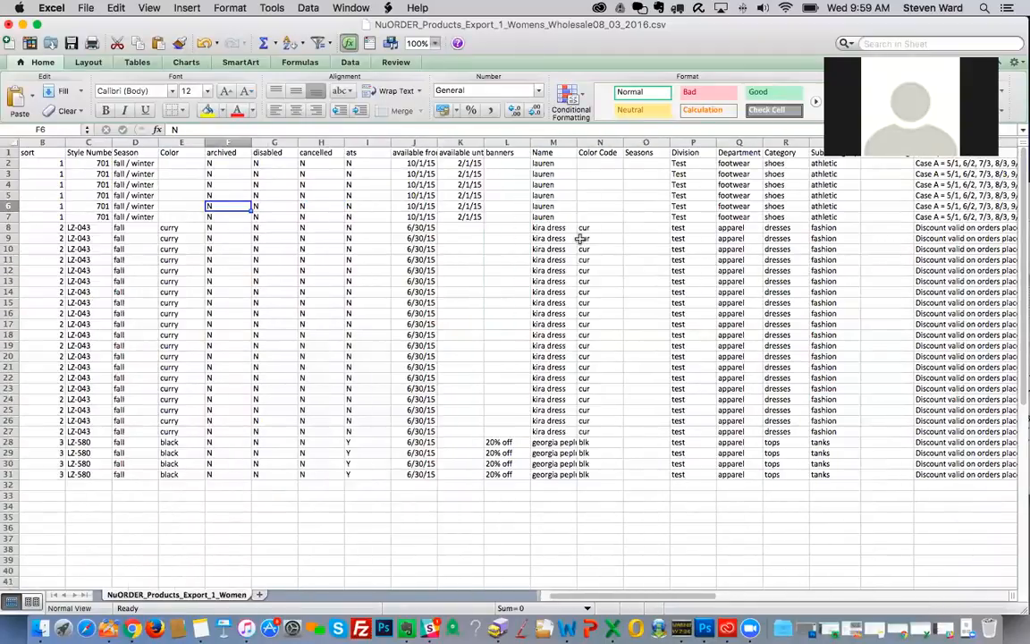
pyautogui.hscroll(1, 581, 239)
pyautogui.hscroll(2, 579, 240)
pyautogui.click(599, 195)
pyautogui.hscroll(11, 510, 189)
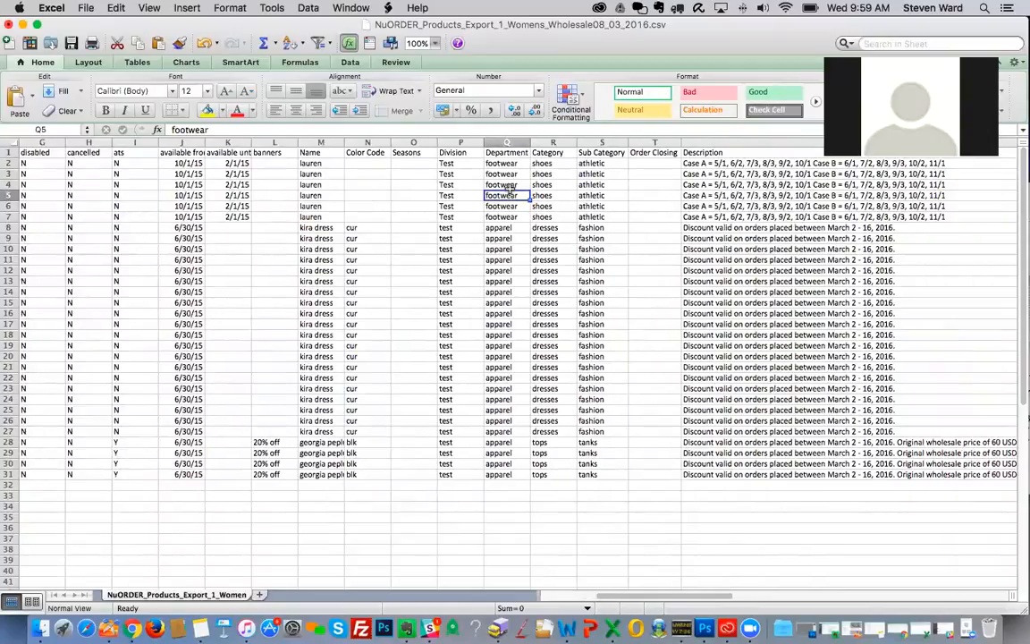
pyautogui.hscroll(6, 565, 212)
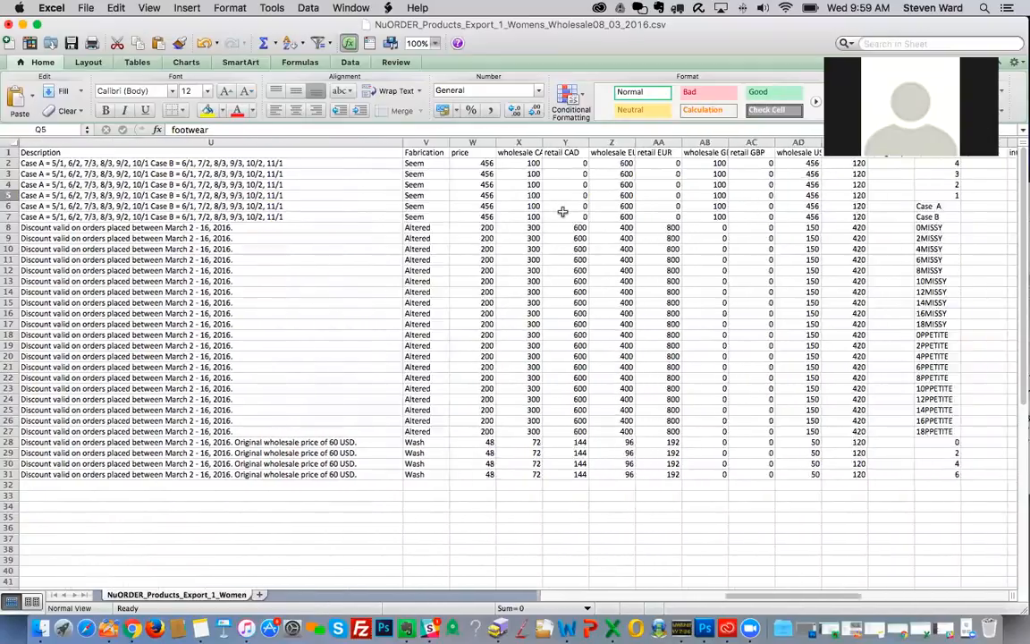
pyautogui.click(565, 162)
pyautogui.moveTo(565, 163); pyautogui.dragTo(561, 197)
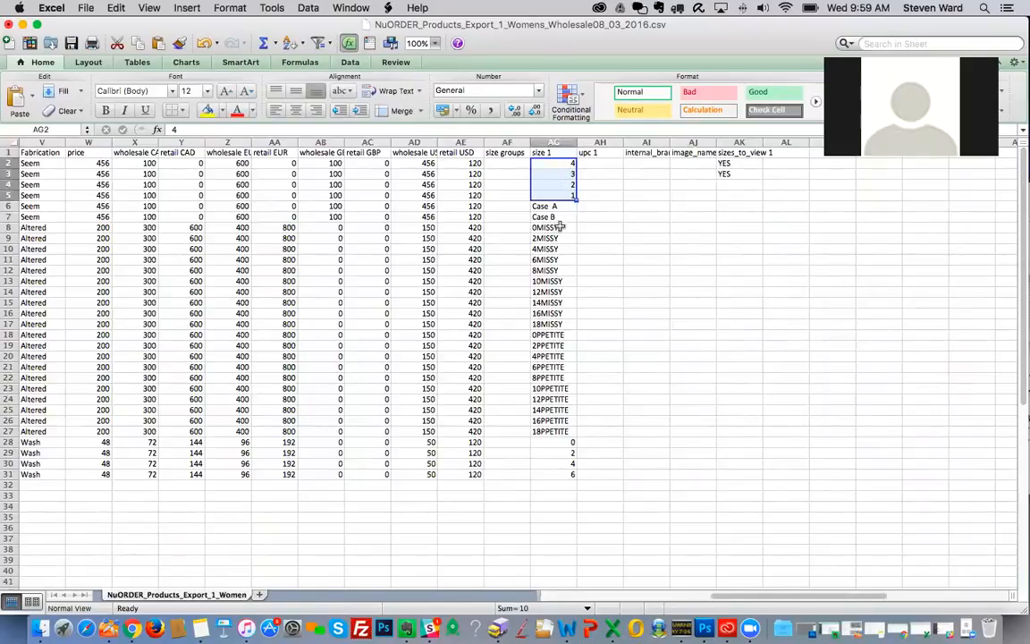
pyautogui.press('BackSpace')
pyautogui.press('Return')
pyautogui.press('BackSpace')
pyautogui.press('Return')
pyautogui.press('BackSpace')
pyautogui.press('Return')
pyautogui.press('BackSpace')
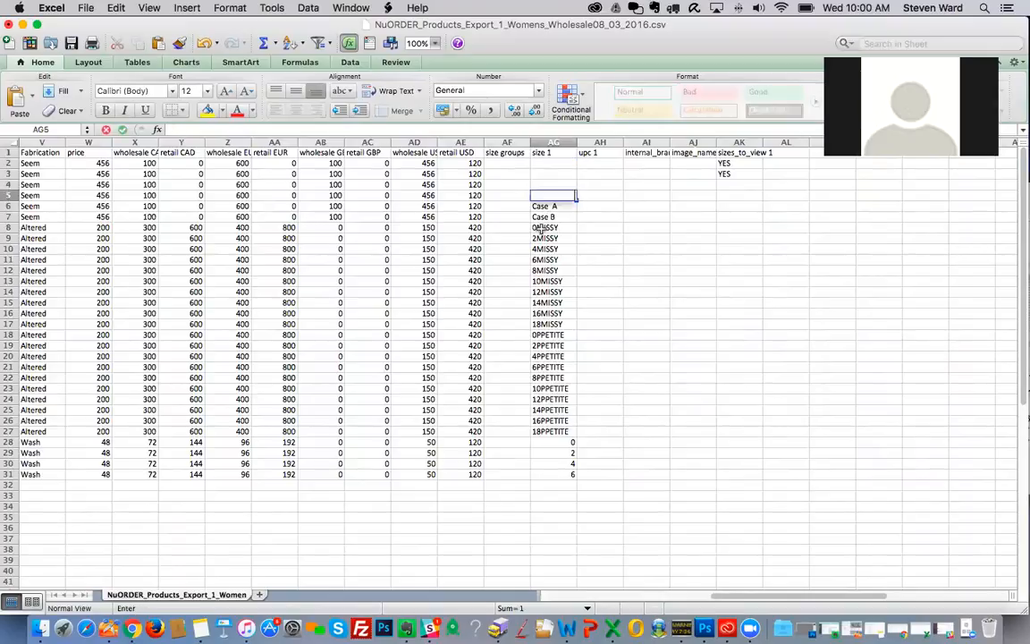
pyautogui.click(541, 229)
# - Clear the Name values in rows 28 to 31, the LZ-580 entries
pyautogui.hscroll(-5, 544, 229)
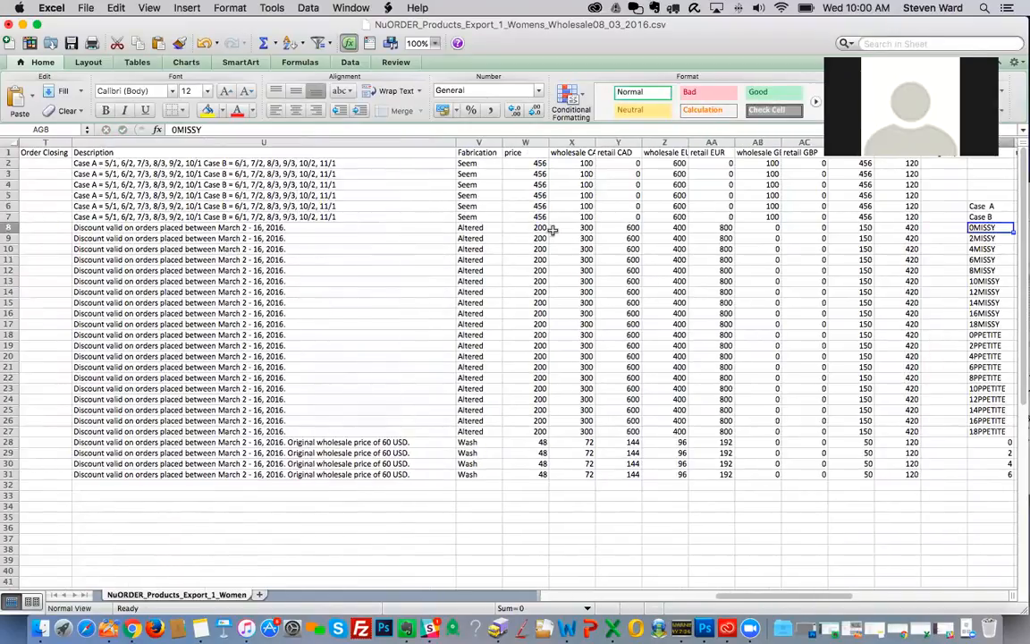
pyautogui.hscroll(-2, 555, 230)
pyautogui.hscroll(-10, 552, 231)
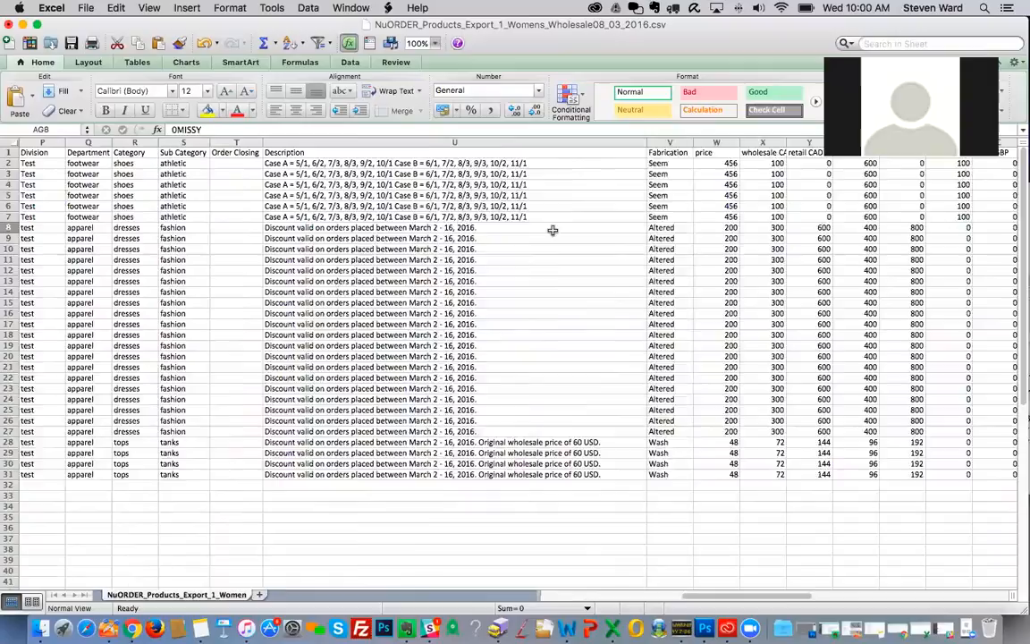
pyautogui.hscroll(-5, 553, 231)
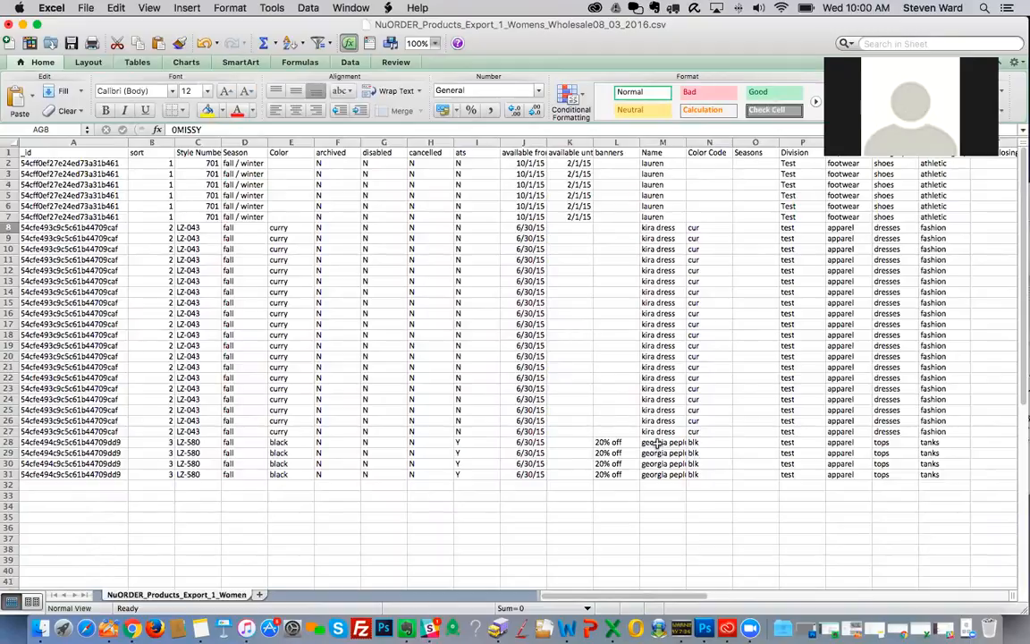
pyautogui.moveTo(657, 442); pyautogui.dragTo(661, 474)
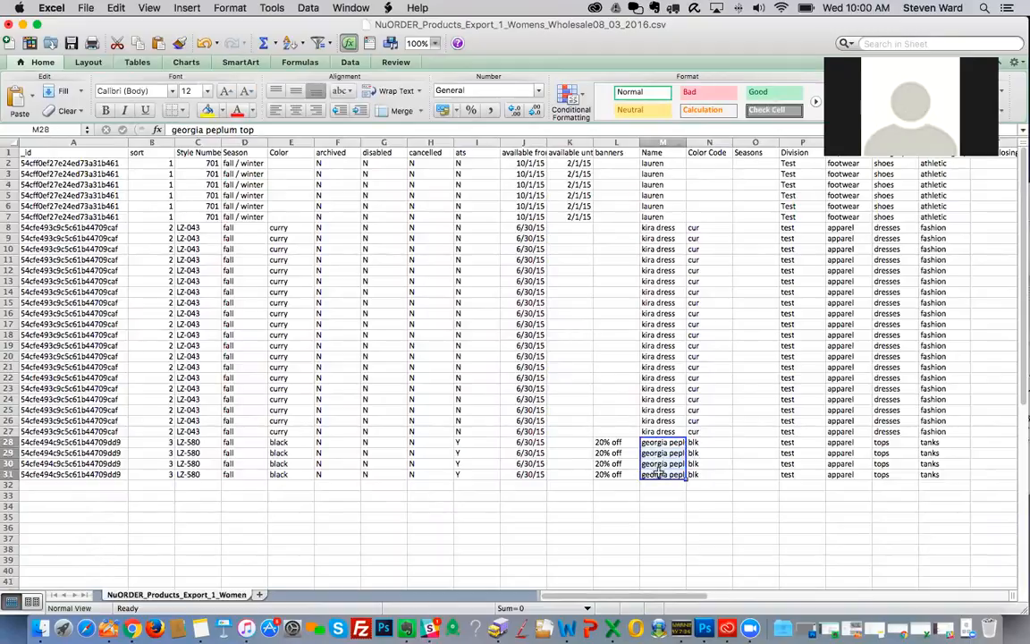
pyautogui.rightClick(662, 454)
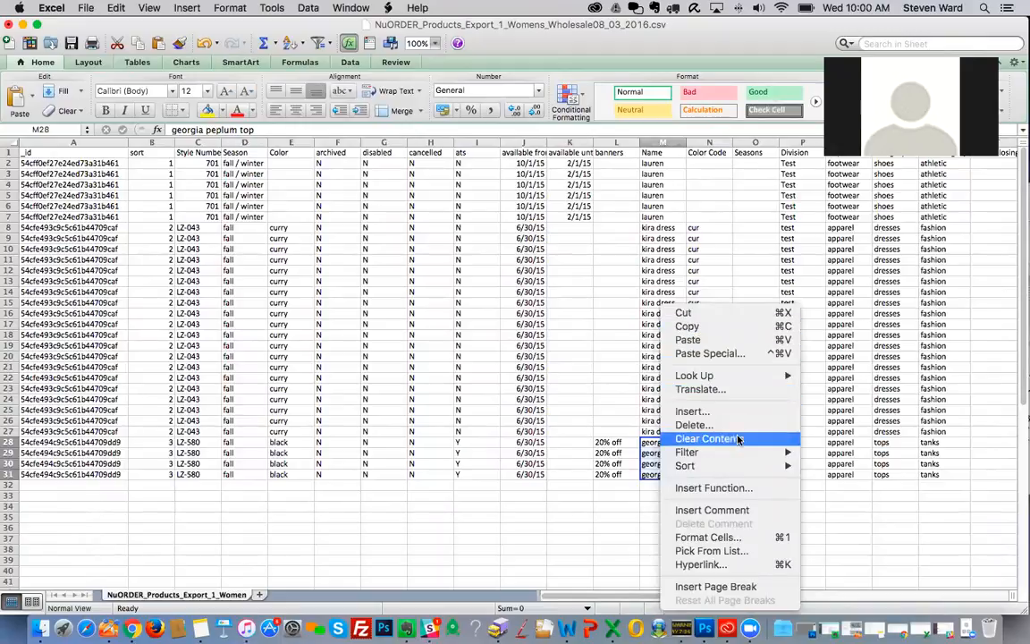
pyautogui.click(720, 438)
pyautogui.click(525, 302)
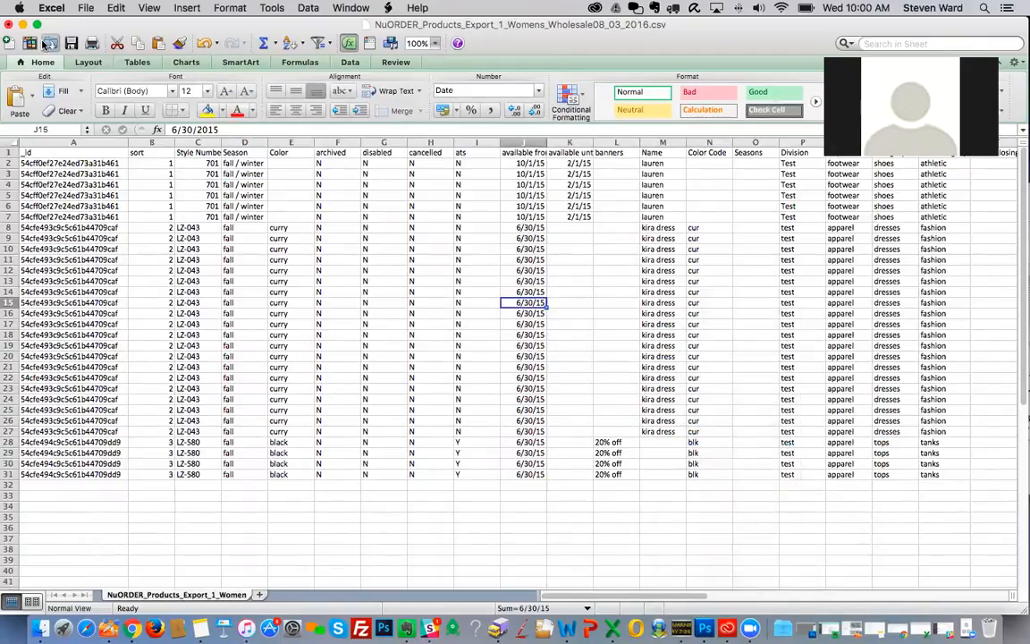
# - Save the edited workbook, keeping the CSV format, and switch back to the NuORDER upload page in Chrome
pyautogui.click(71, 43)
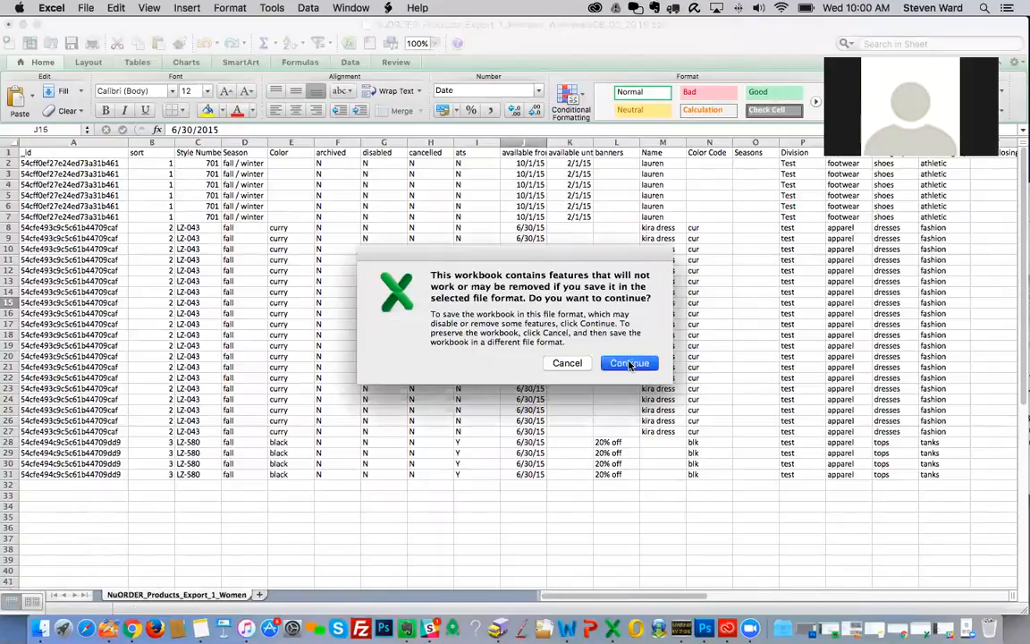
pyautogui.click(572, 329)
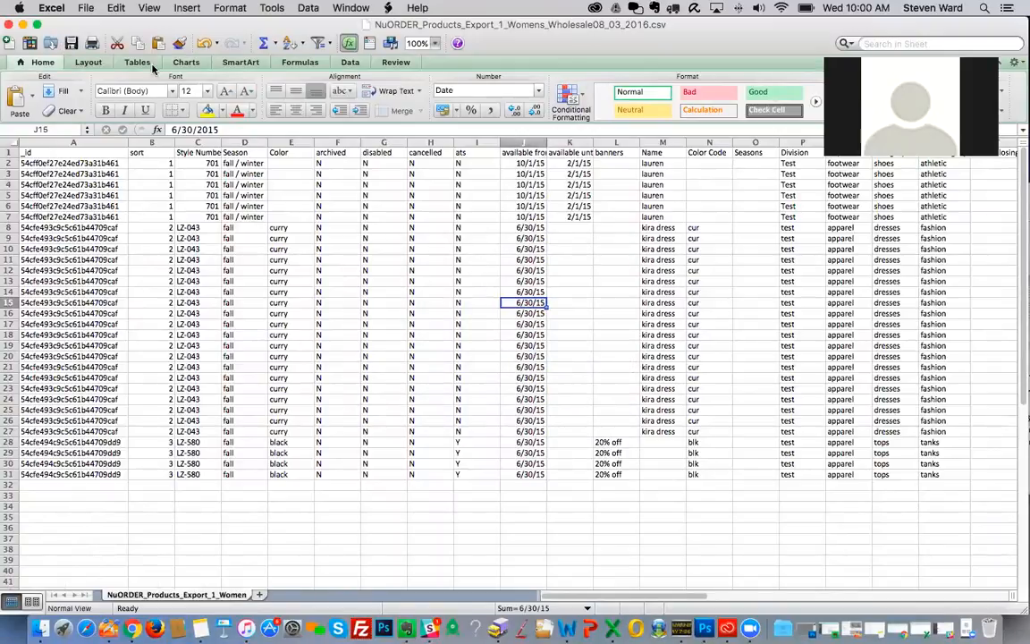
pyautogui.moveTo(89, 24); pyautogui.dragTo(162, 35)
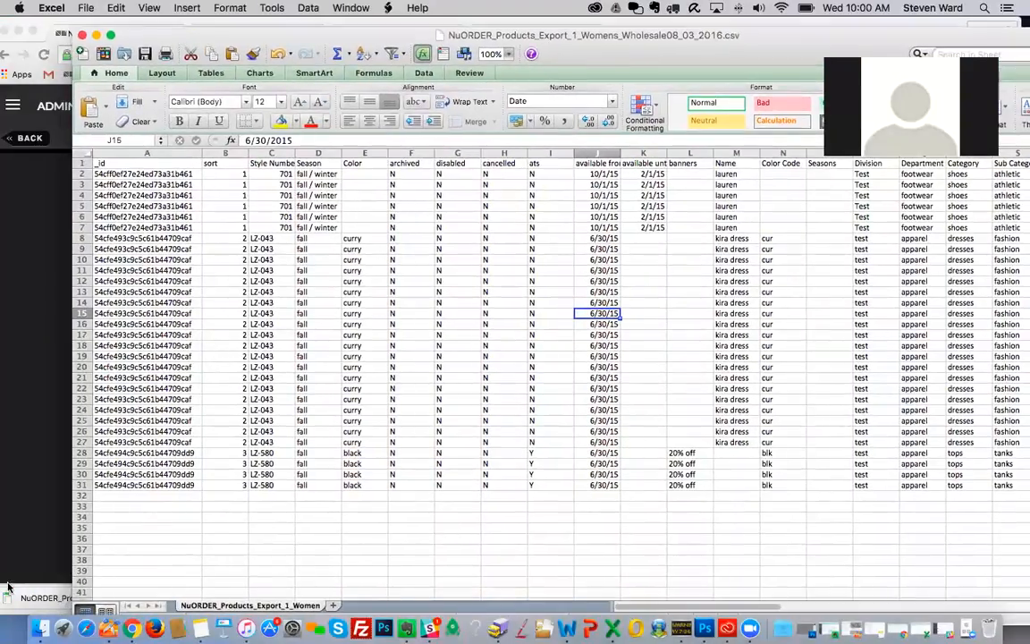
pyautogui.click(37, 447)
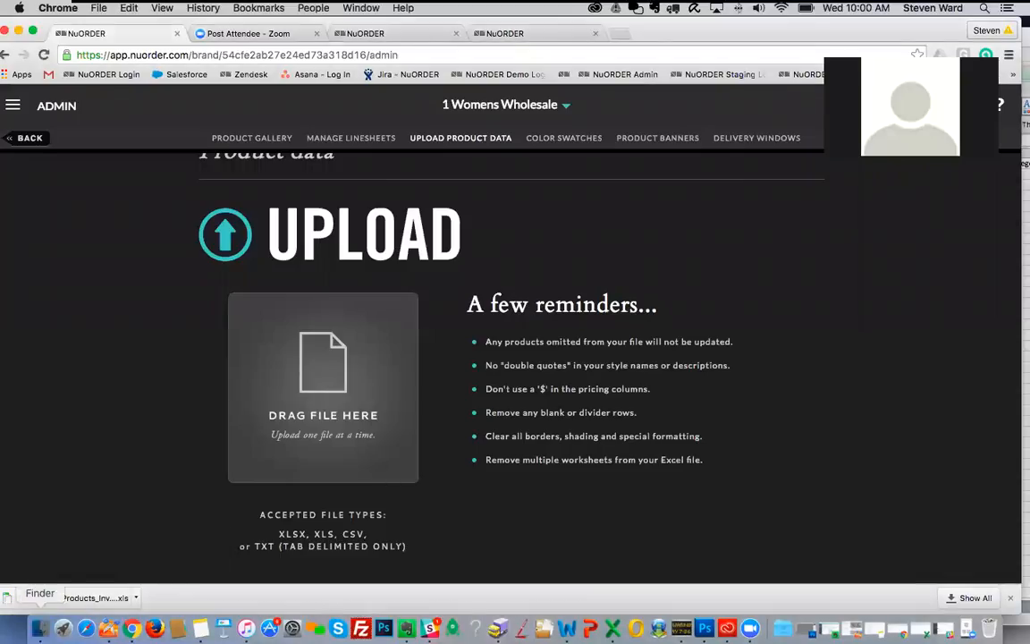
# - Upload NuORDER_Products_Export_1_Womens_Wholesale08_03_2016.csv from the Downloads folder as product data and put the Finder window away
pyautogui.click(40, 627)
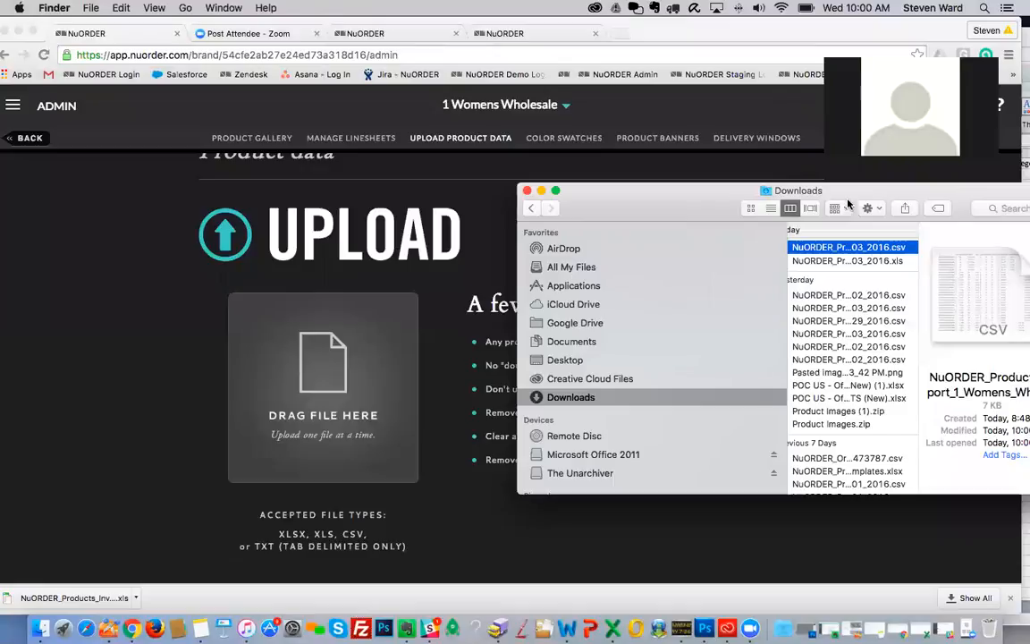
pyautogui.moveTo(846, 189); pyautogui.dragTo(787, 155)
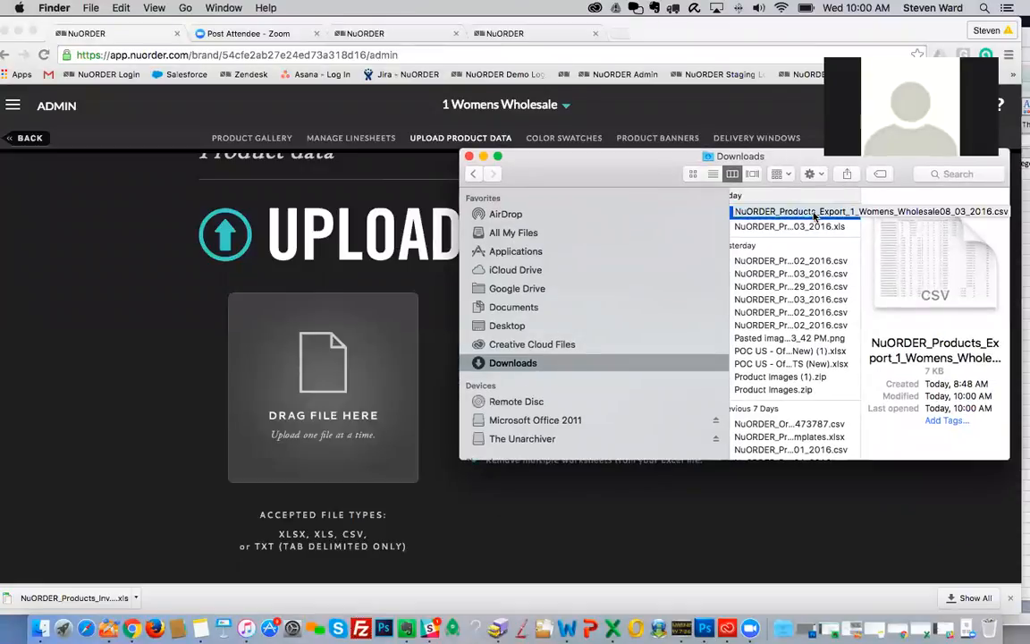
pyautogui.moveTo(815, 215); pyautogui.dragTo(286, 385)
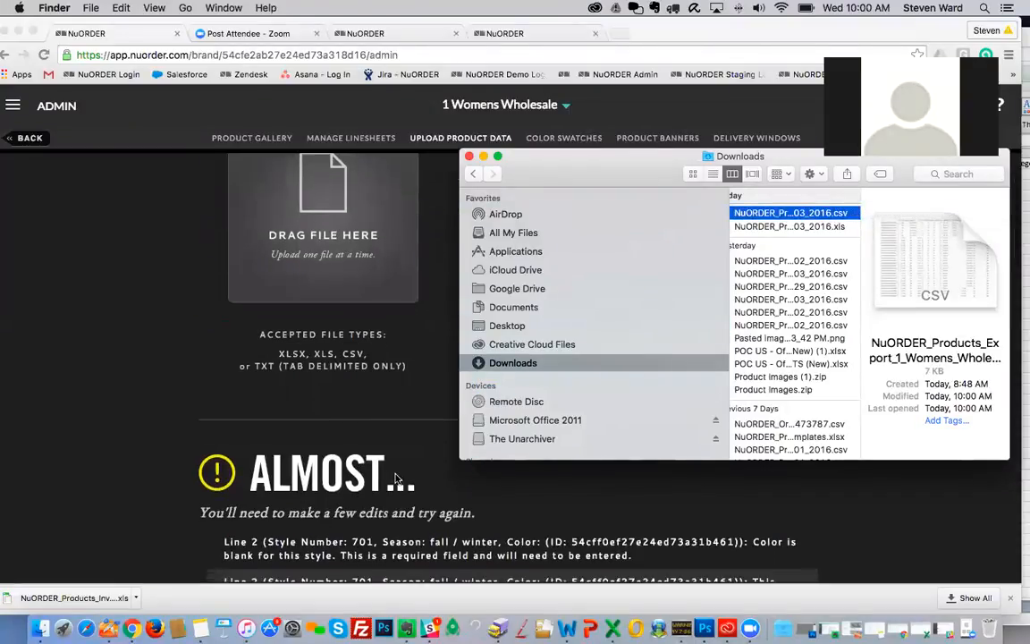
pyautogui.click(484, 157)
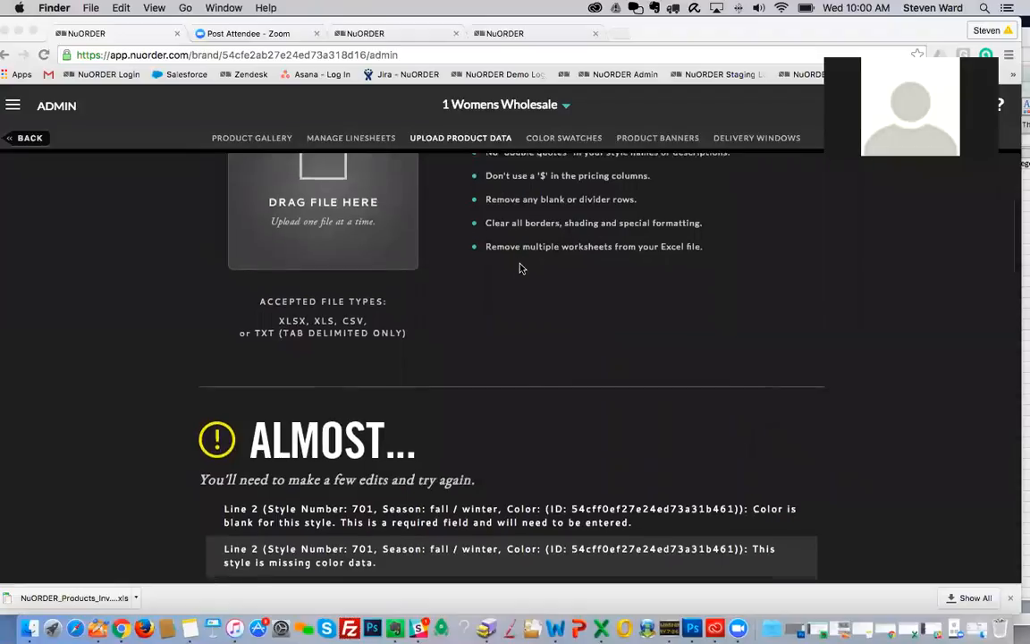
# - Examine the line-by-line list of required edits reported for the uploaded file
pyautogui.scroll(-3, 521, 265)
pyautogui.scroll(-5, 524, 266)
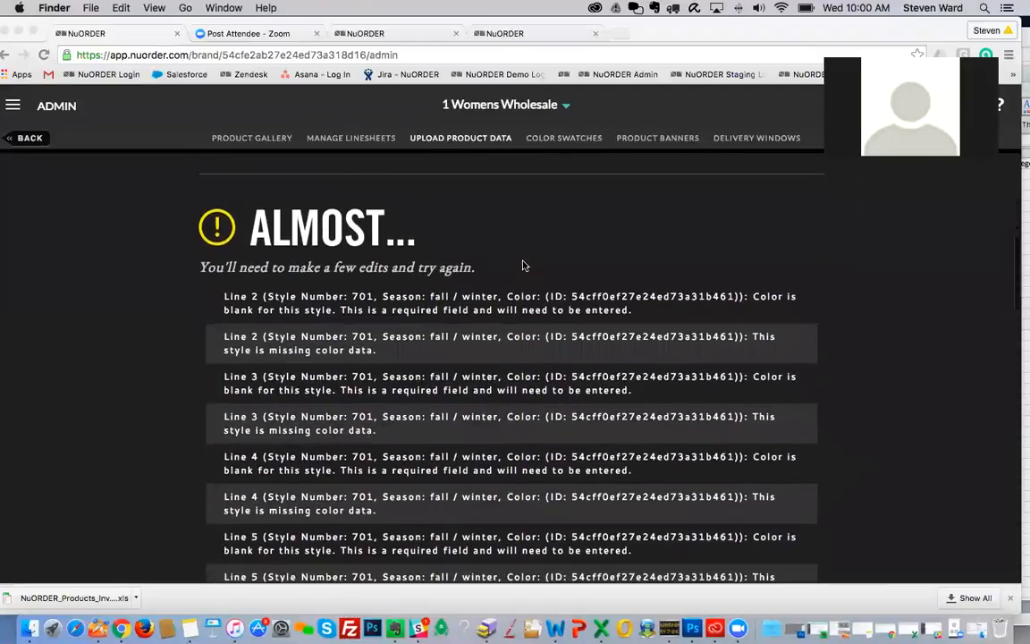
pyautogui.scroll(9, 524, 267)
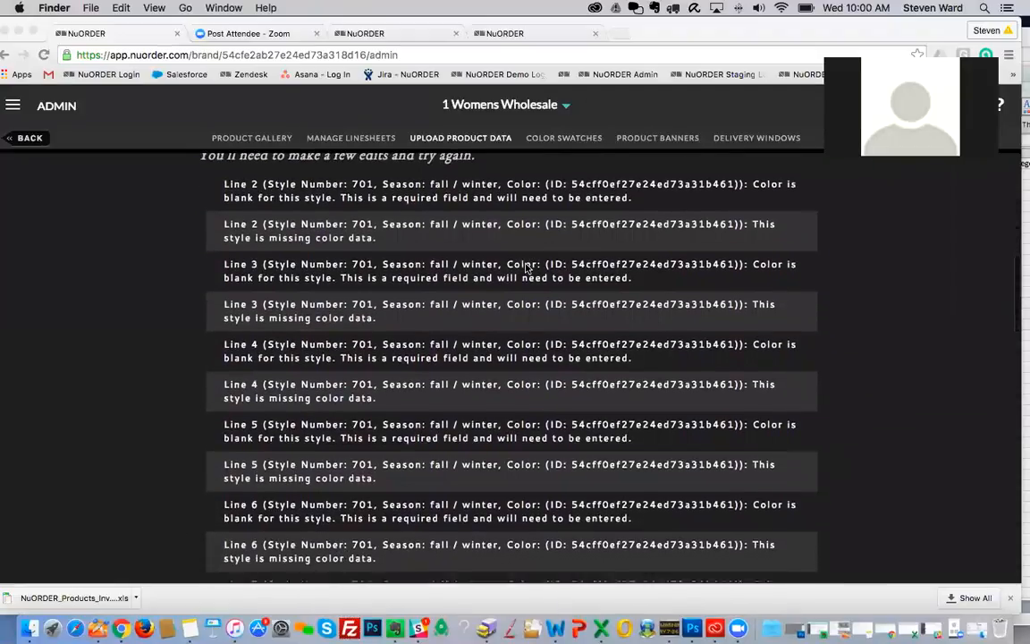
pyautogui.scroll(2, 519, 266)
pyautogui.scroll(-10, 519, 267)
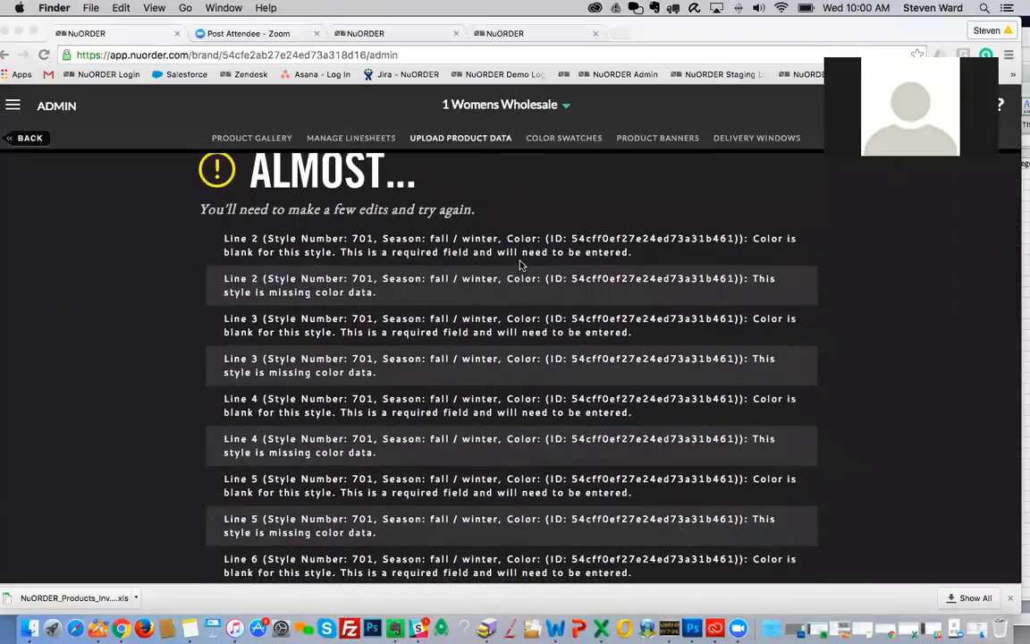
pyautogui.scroll(-1, 520, 267)
pyautogui.scroll(-1, 520, 266)
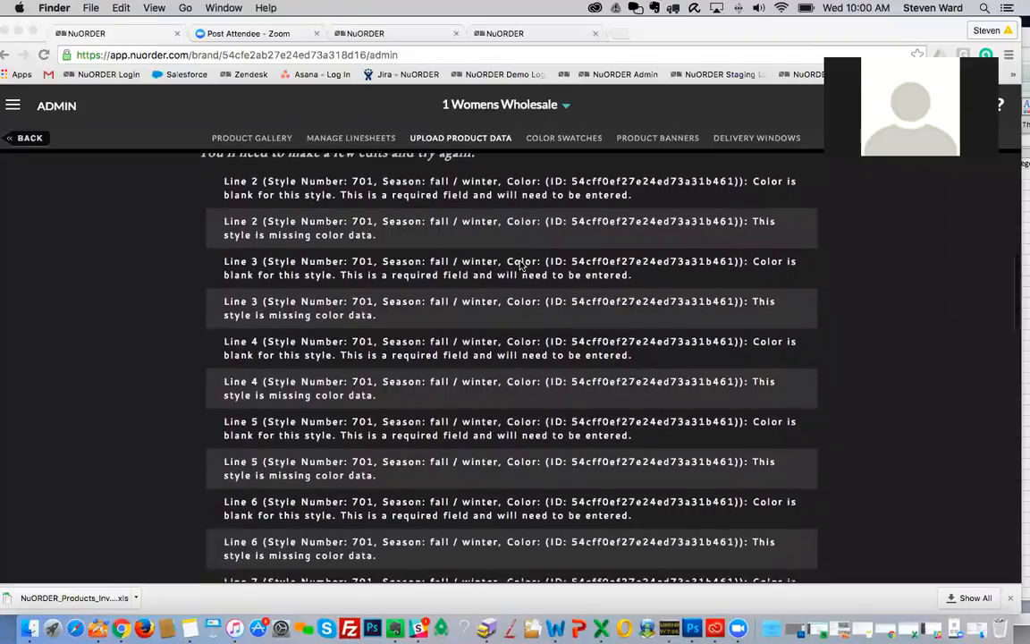
pyautogui.scroll(1, 521, 266)
pyautogui.scroll(-1, 520, 266)
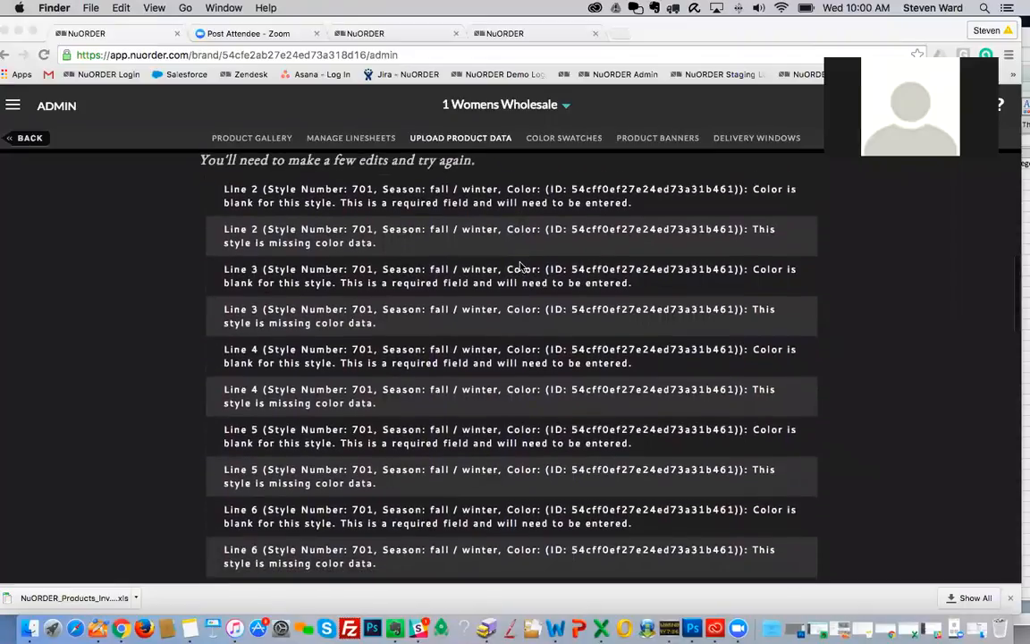
# - Review the missing-color errors for style 701 on lines 2 to 7 of the upload error list
pyautogui.scroll(-1, 520, 266)
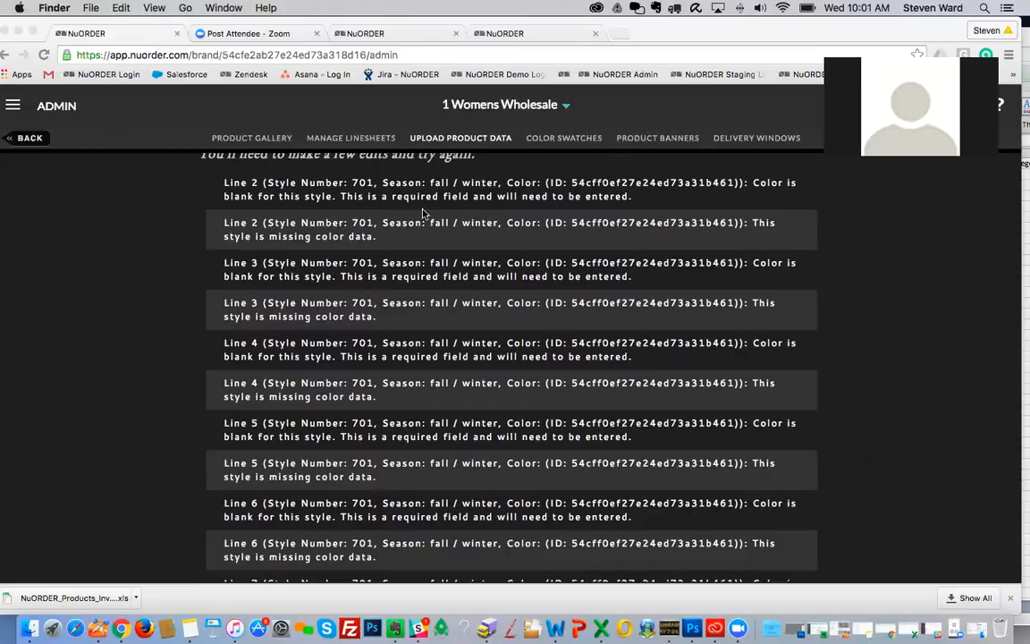
pyautogui.scroll(-2, 674, 391)
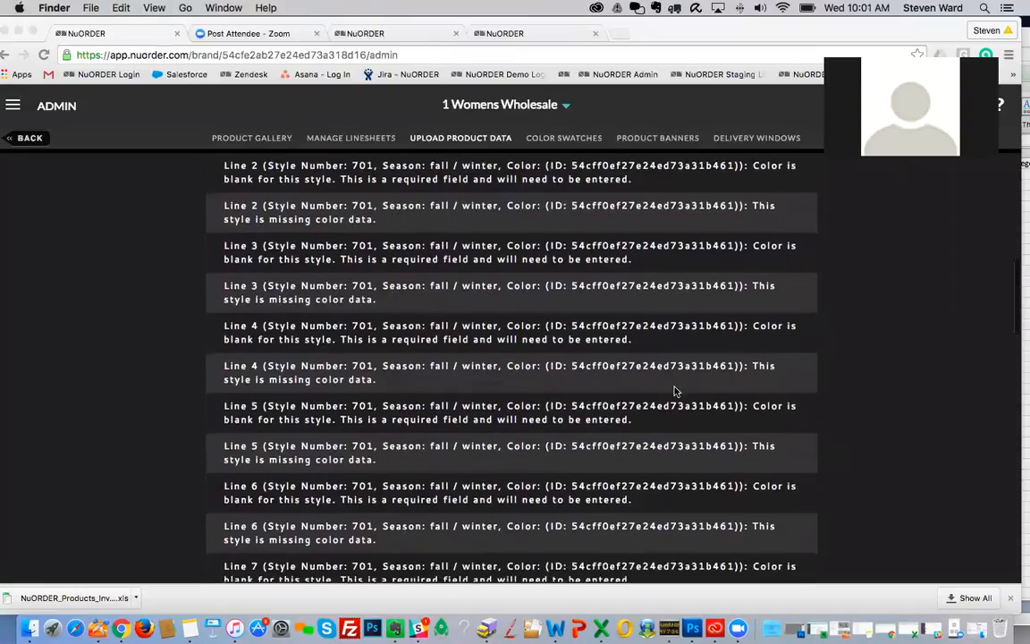
pyautogui.scroll(3, 675, 388)
pyautogui.scroll(2, 676, 391)
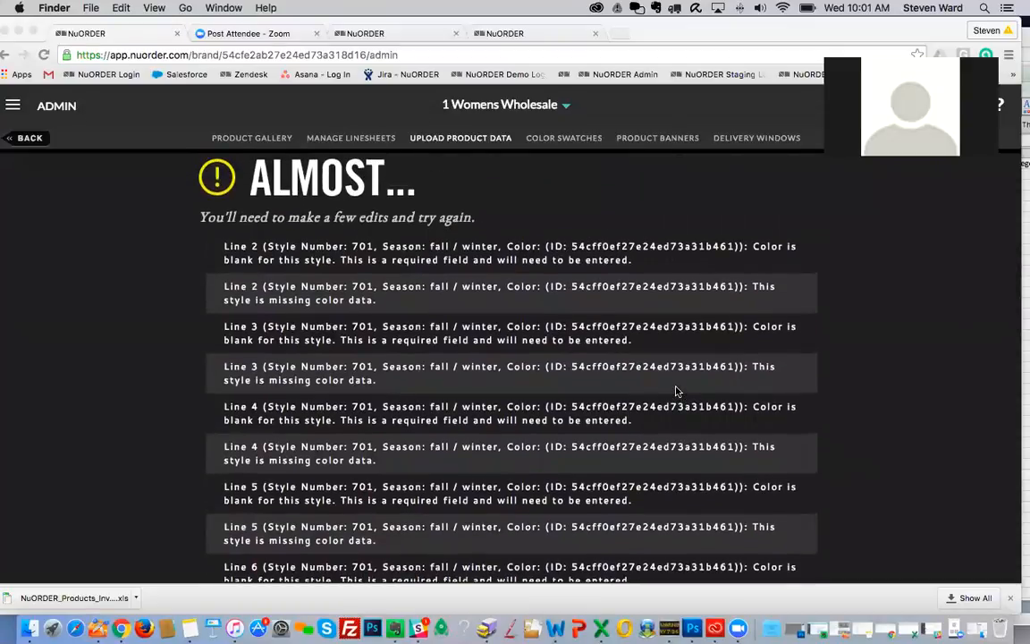
pyautogui.scroll(-3, 676, 390)
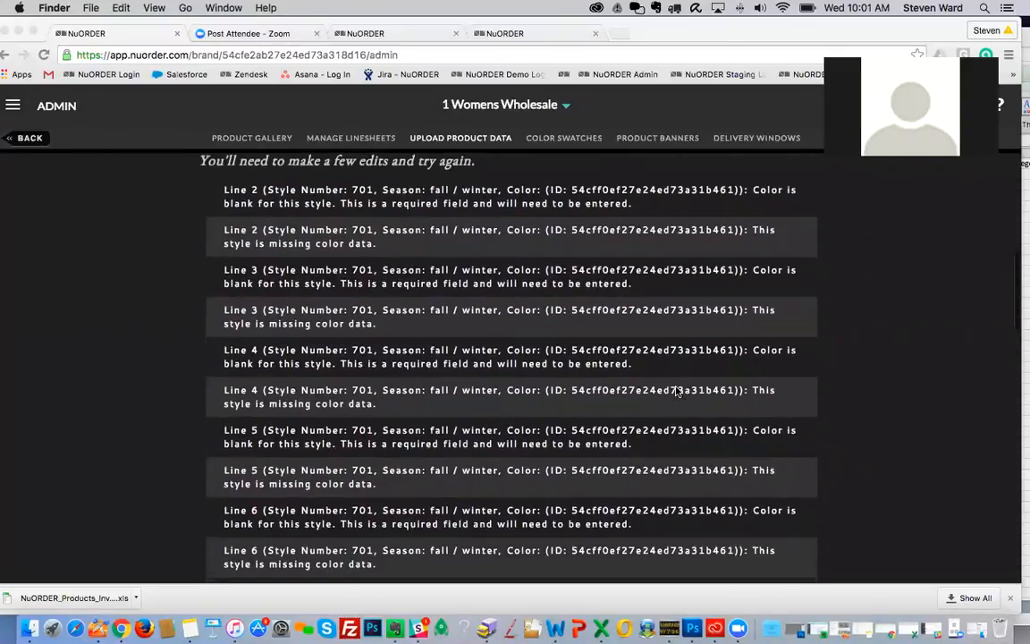
pyautogui.scroll(1, 678, 390)
pyautogui.scroll(-5, 681, 390)
pyautogui.scroll(4, 681, 390)
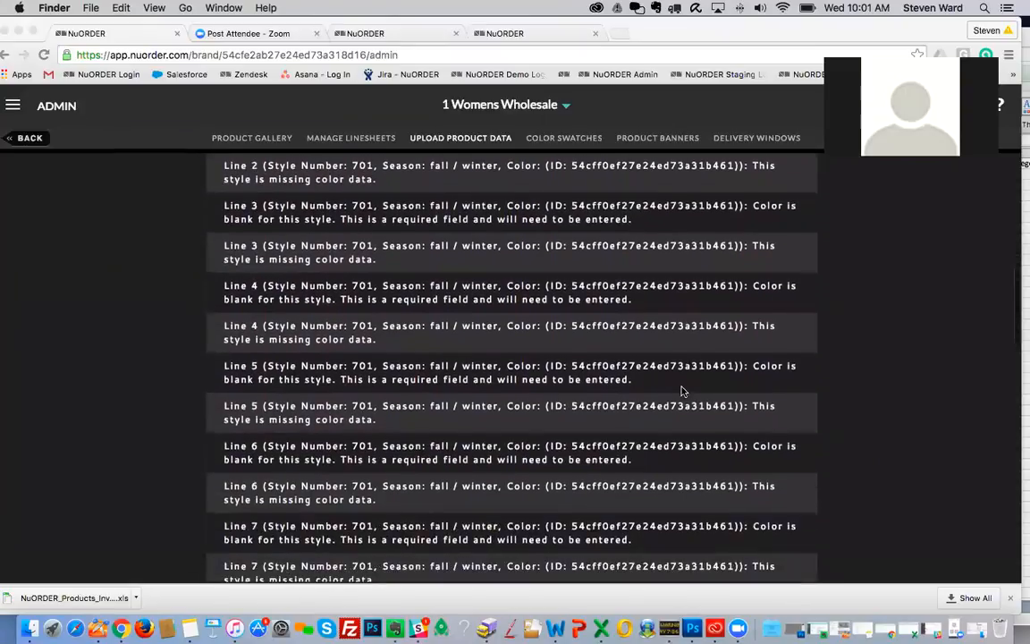
pyautogui.scroll(-1, 681, 389)
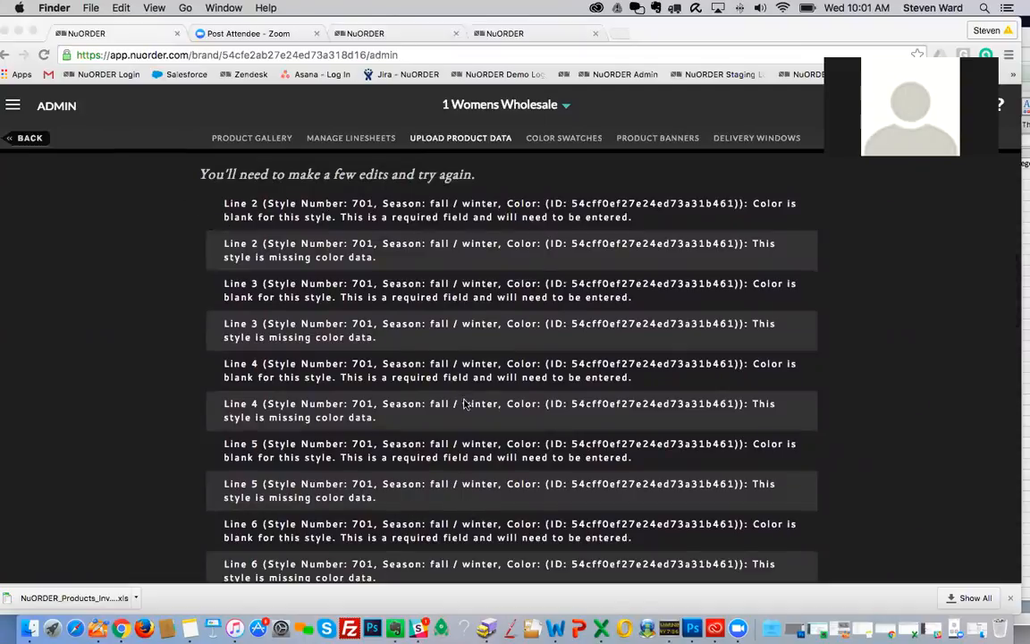
# - Switch to the exported product workbook in Excel, place it beside the upload errors, and select the _id cell in row 2 for comparison
pyautogui.hotkey('ctrl', 'Up')
pyautogui.click(379, 271)
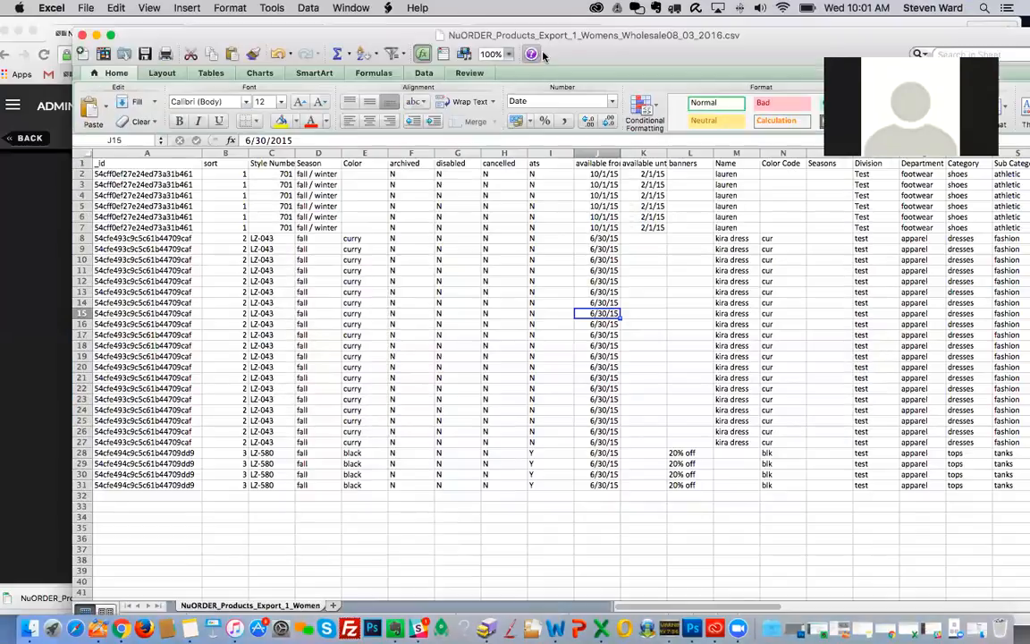
pyautogui.moveTo(693, 55); pyautogui.dragTo(1012, 63)
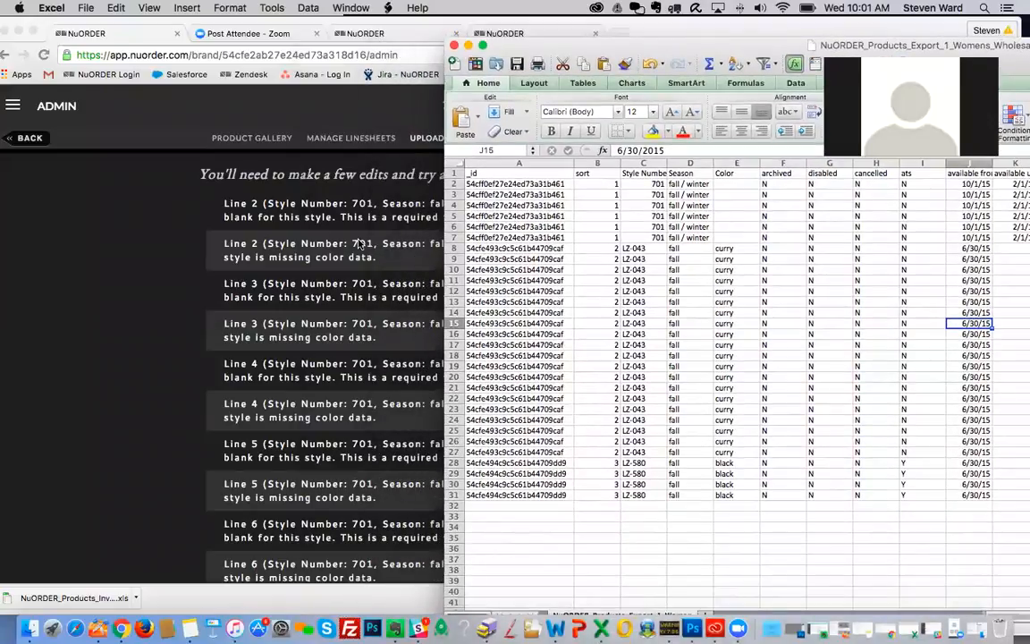
pyautogui.moveTo(767, 54); pyautogui.dragTo(841, 56)
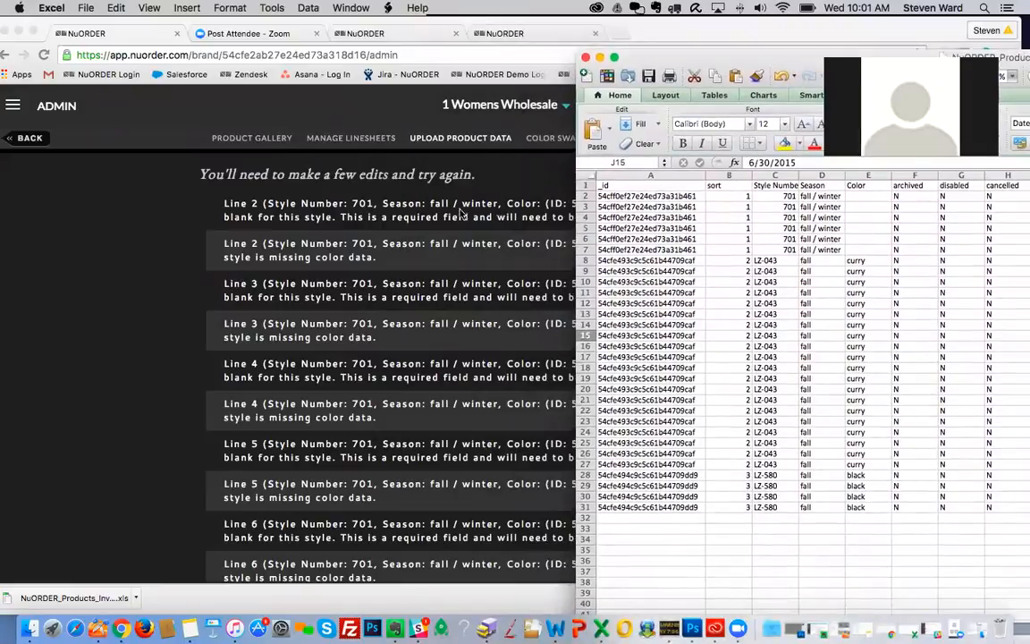
pyautogui.moveTo(657, 61); pyautogui.dragTo(750, 62)
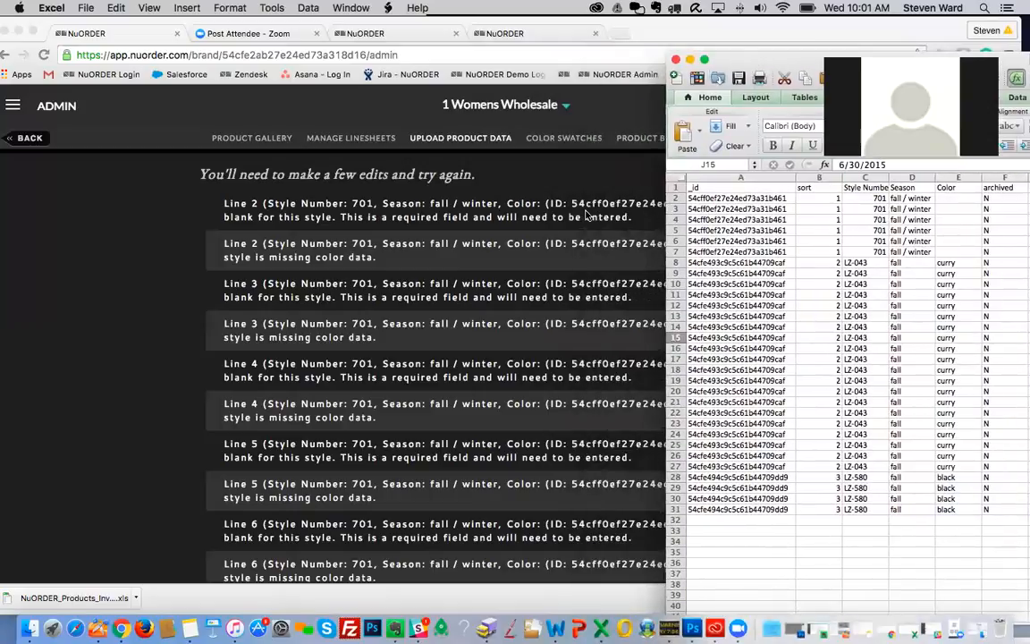
pyautogui.moveTo(766, 60); pyautogui.dragTo(815, 61)
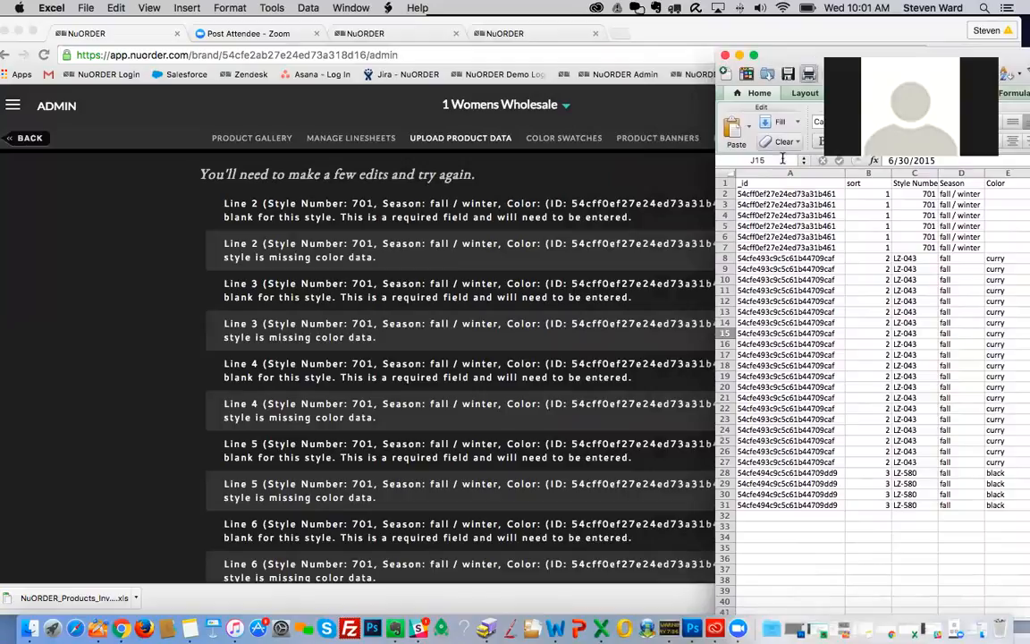
pyautogui.click(760, 193)
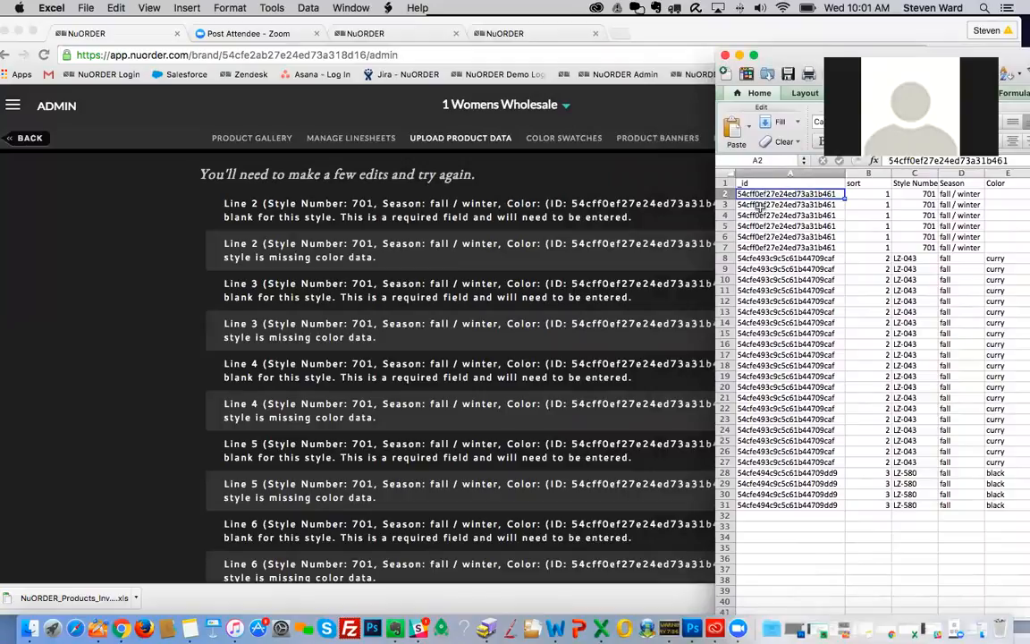
pyautogui.moveTo(802, 60); pyautogui.dragTo(790, 244)
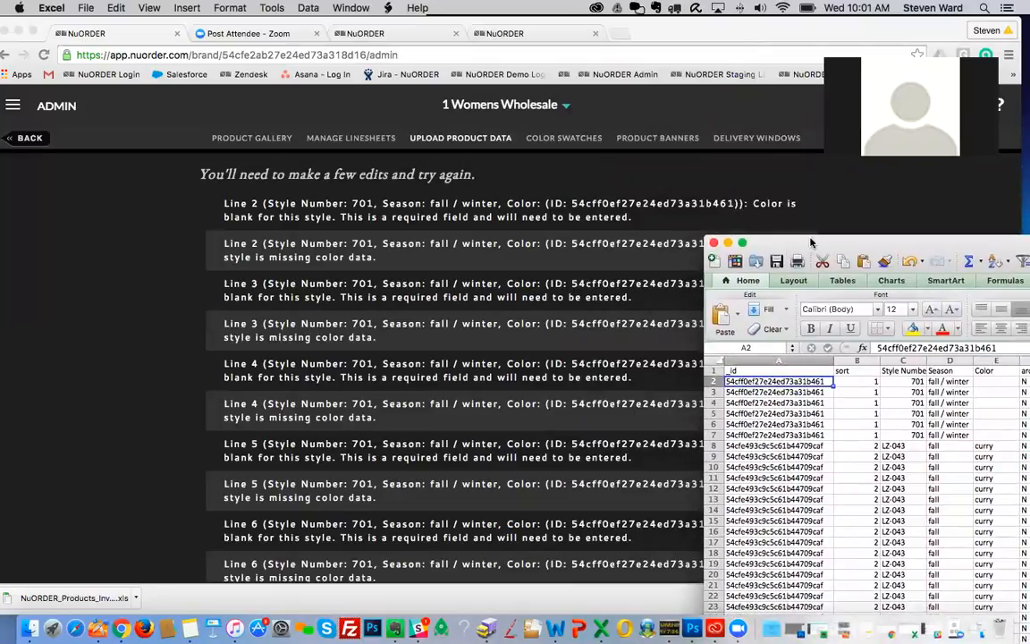
# - Enter red as the Color for style 701 in row 2 and fill it down through row 7
pyautogui.moveTo(828, 251); pyautogui.dragTo(622, 32)
pyautogui.click(778, 163)
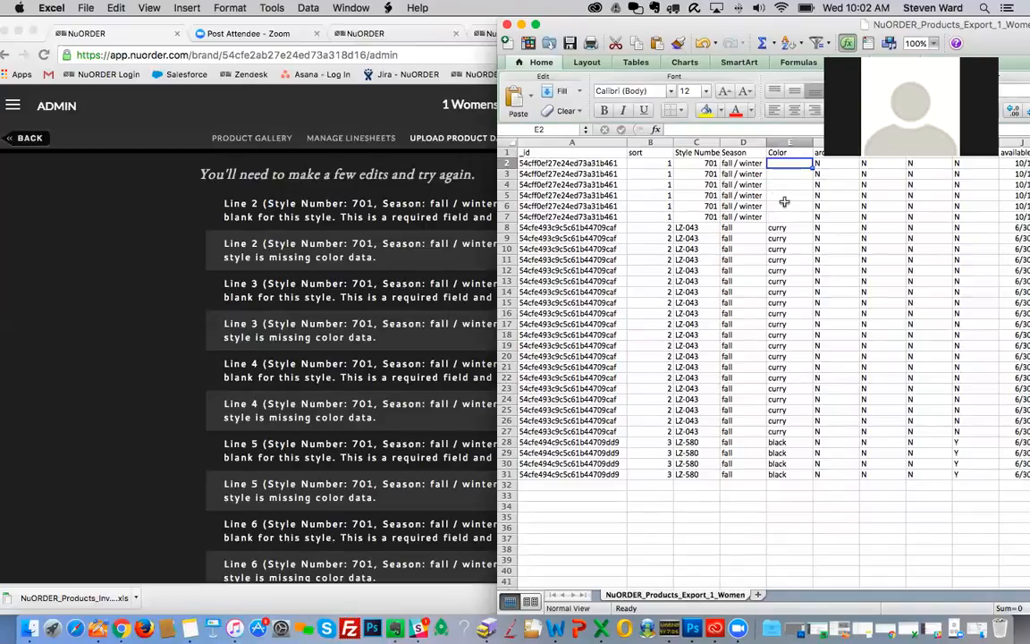
pyautogui.moveTo(784, 164)
pyautogui.mouseDown()
pyautogui.moveTo(790, 230)
pyautogui.moveTo(790, 161)
pyautogui.mouseUp()
pyautogui.write('red')
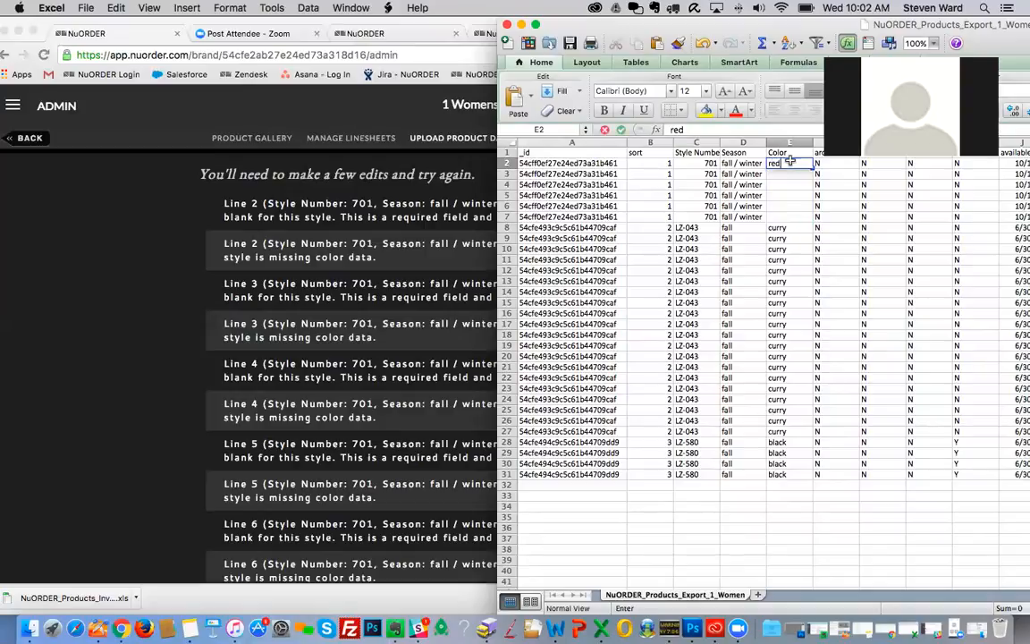
pyautogui.moveTo(811, 164); pyautogui.dragTo(814, 217)
pyautogui.click(788, 249)
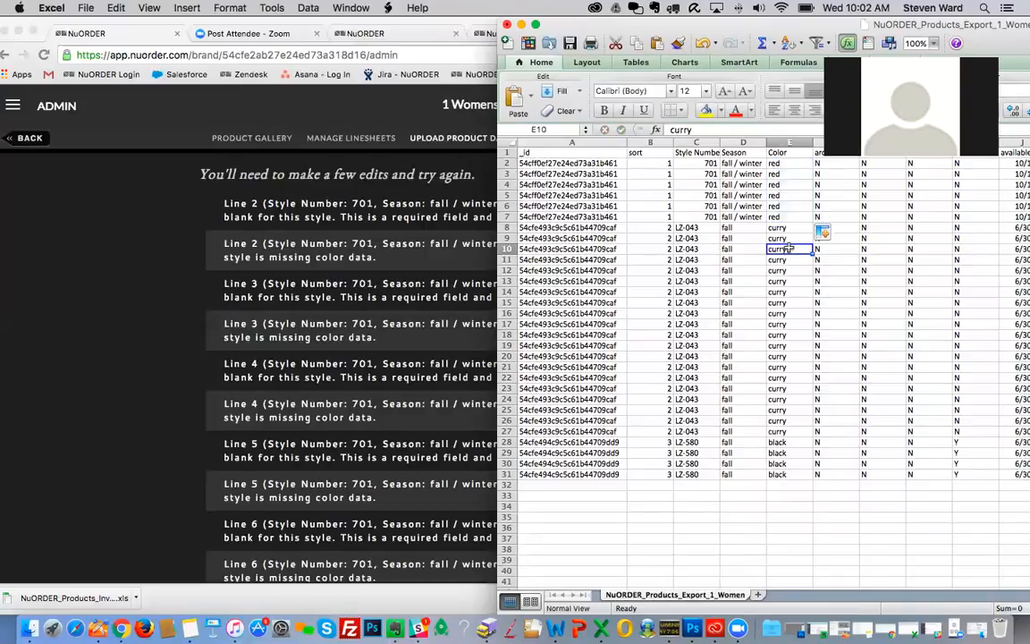
pyautogui.click(655, 205)
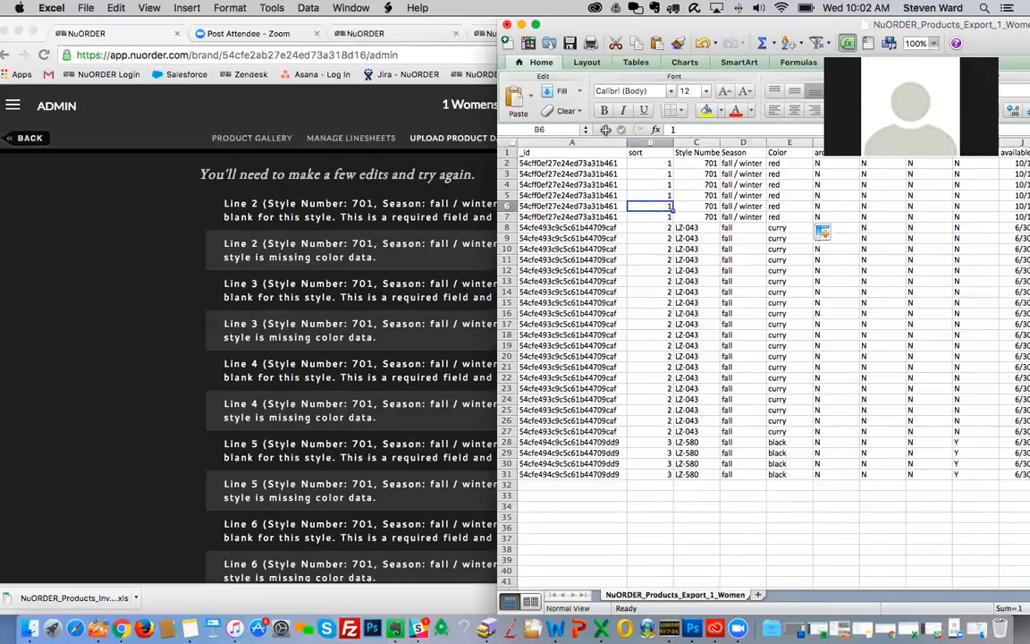
pyautogui.click(708, 209)
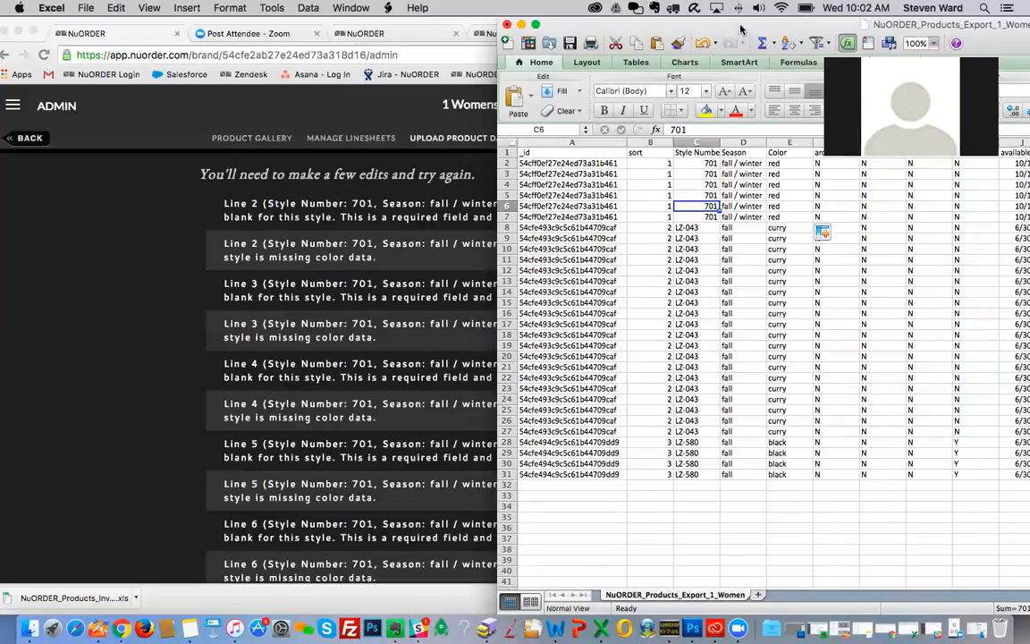
# - Bring the Chrome error list to the front, then return to the Excel workbook and place it beside the list
pyautogui.moveTo(740, 29); pyautogui.dragTo(961, 29)
pyautogui.click(563, 230)
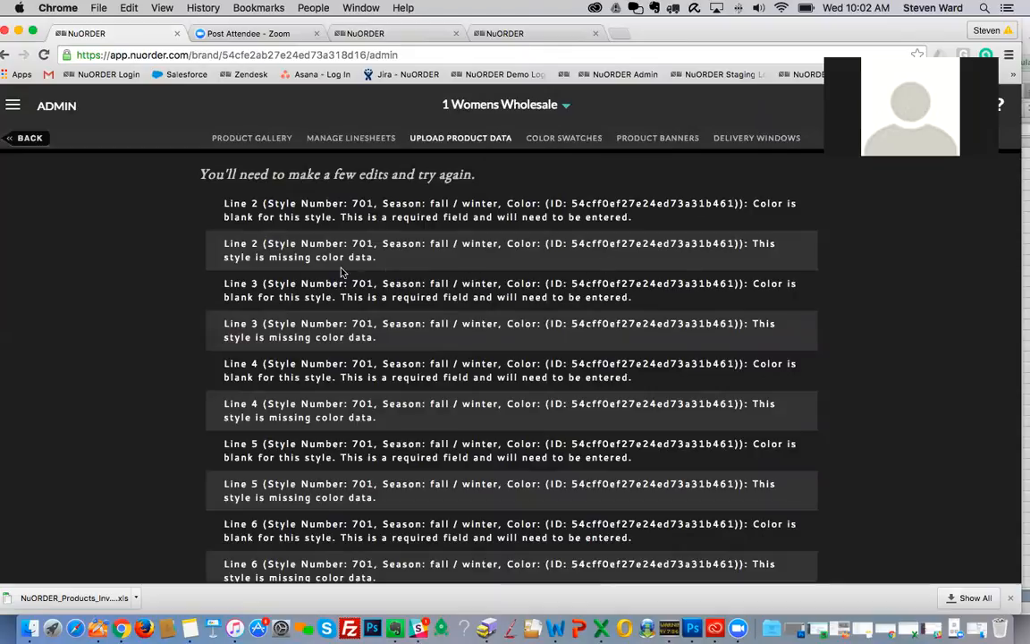
pyautogui.hotkey('ctrl', 'Up')
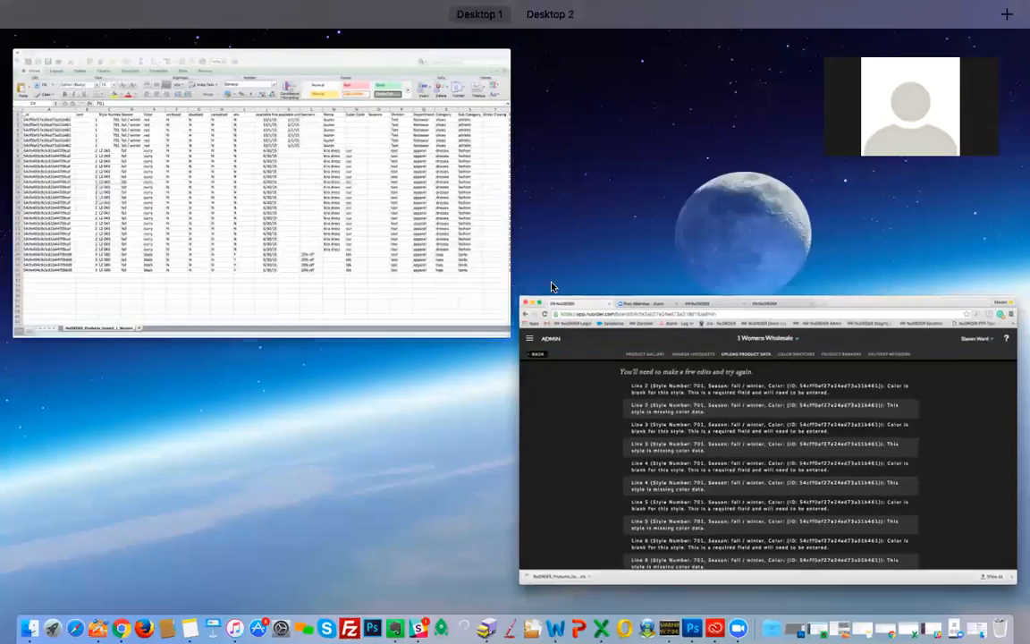
pyautogui.click(483, 264)
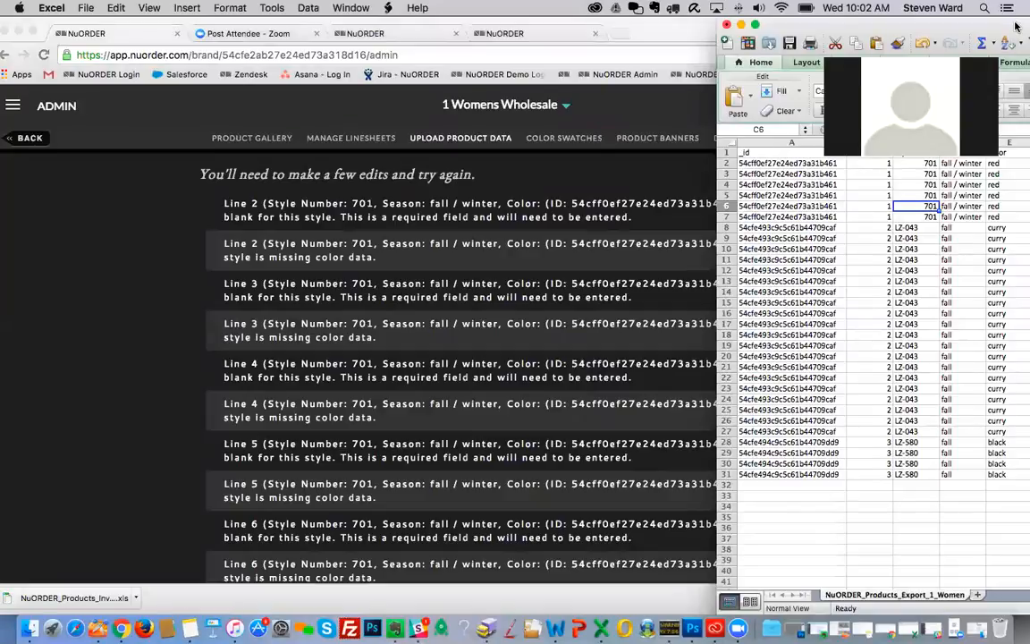
pyautogui.doubleClick(919, 25)
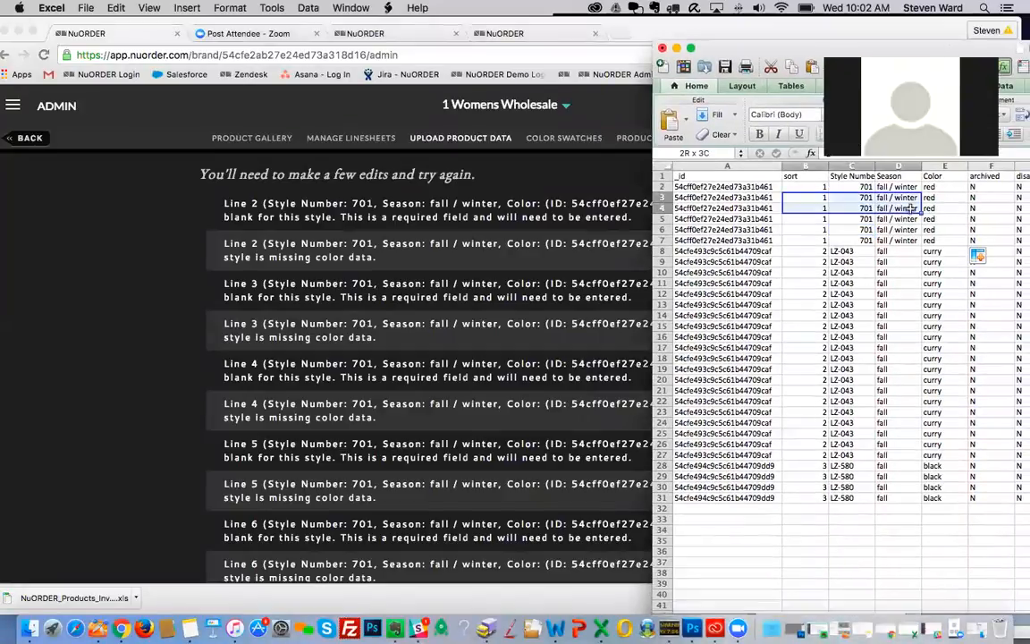
# - Check the Color cells of style 701 one by one from row 3 to row 7
pyautogui.click(938, 197)
pyautogui.press('Down')
pyautogui.press('Down')
pyautogui.press('Down')
pyautogui.press('Down')
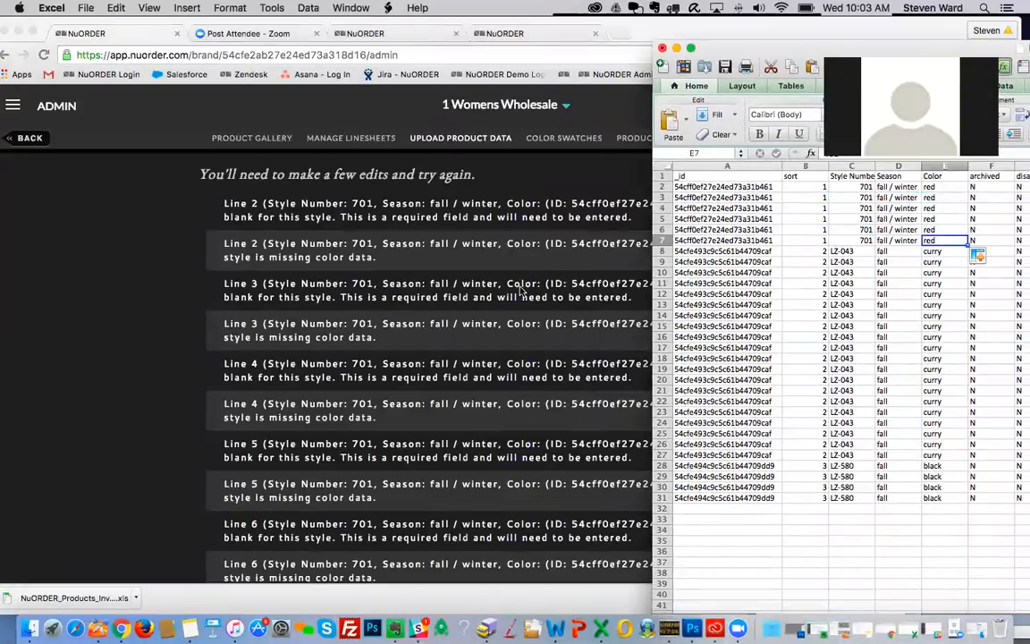
# - Compare the style 701 and LZ-580 error lines with the workbook rows, selecting Color cells E2 to E7 for reference
pyautogui.moveTo(748, 50); pyautogui.dragTo(689, 33)
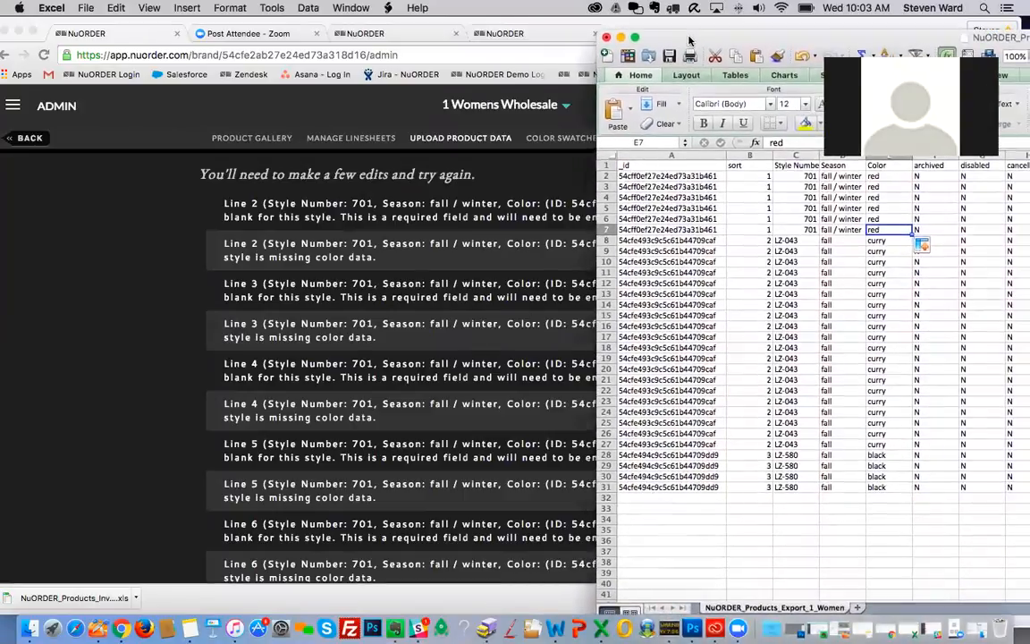
pyautogui.scroll(-5, 505, 264)
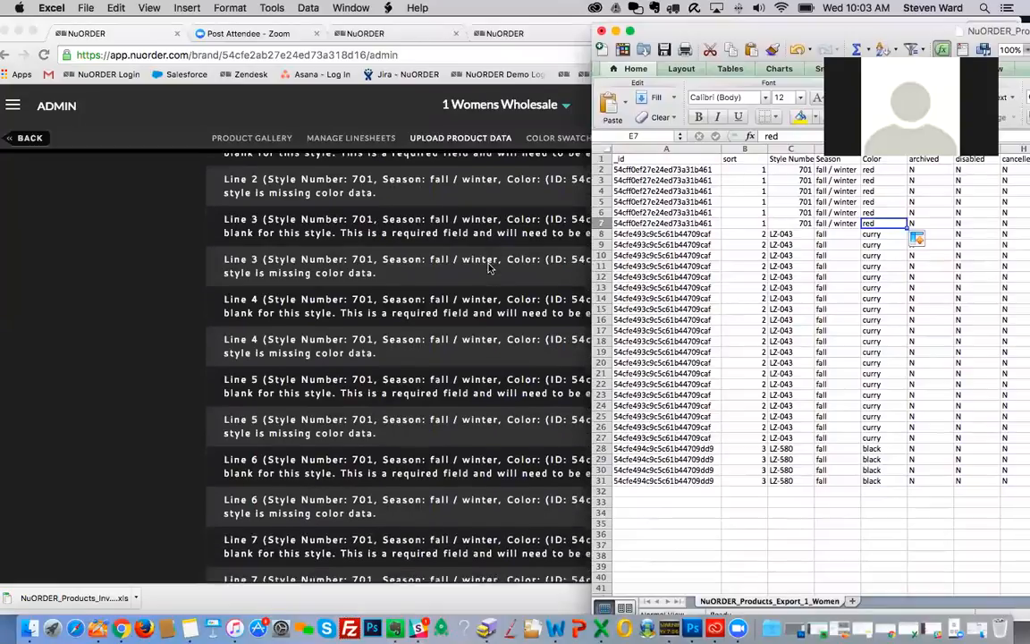
pyautogui.click(798, 222)
pyautogui.scroll(-1, 798, 221)
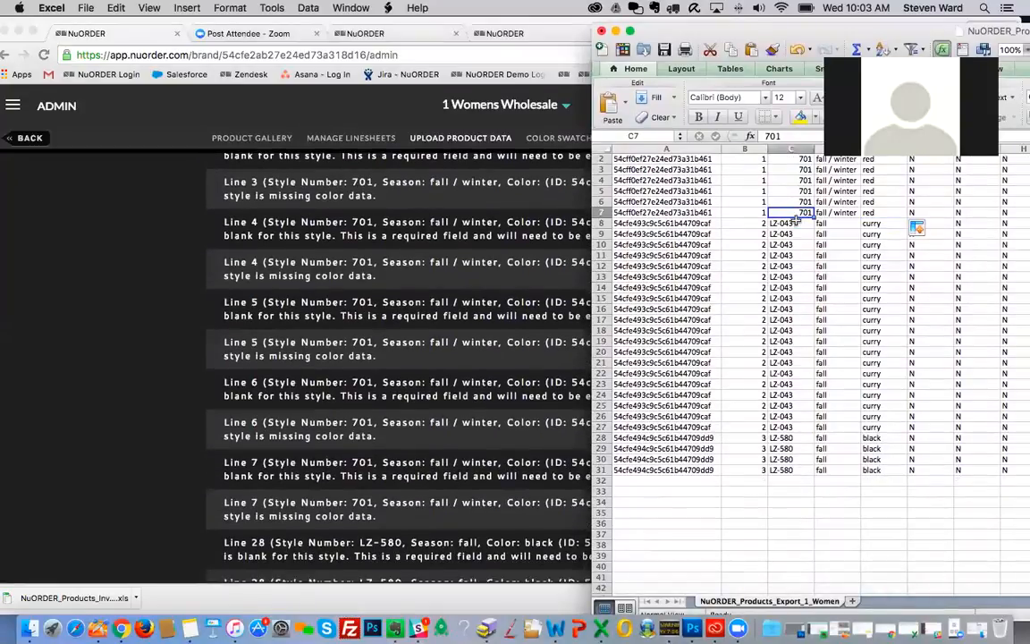
pyautogui.scroll(-1, 507, 289)
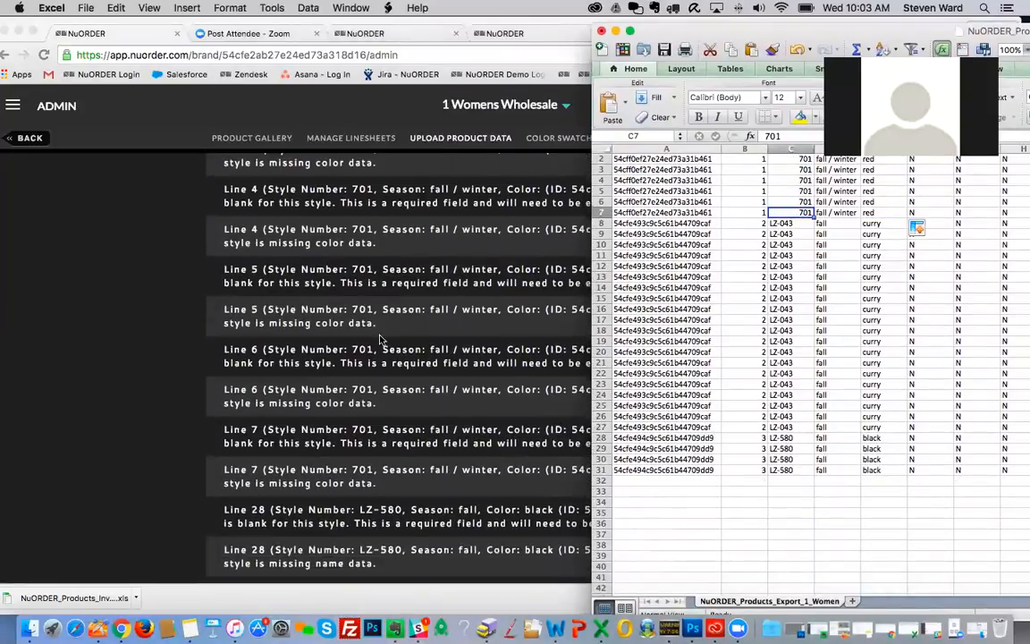
pyautogui.scroll(1, 787, 170)
pyautogui.click(874, 170)
pyautogui.moveTo(876, 172); pyautogui.dragTo(878, 224)
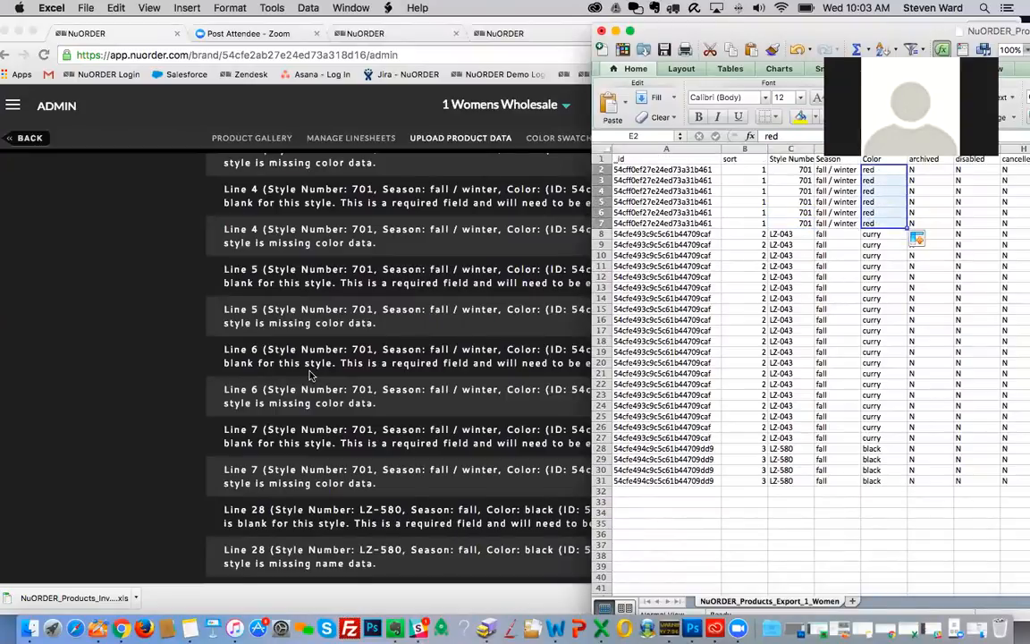
pyautogui.scroll(-3, 311, 376)
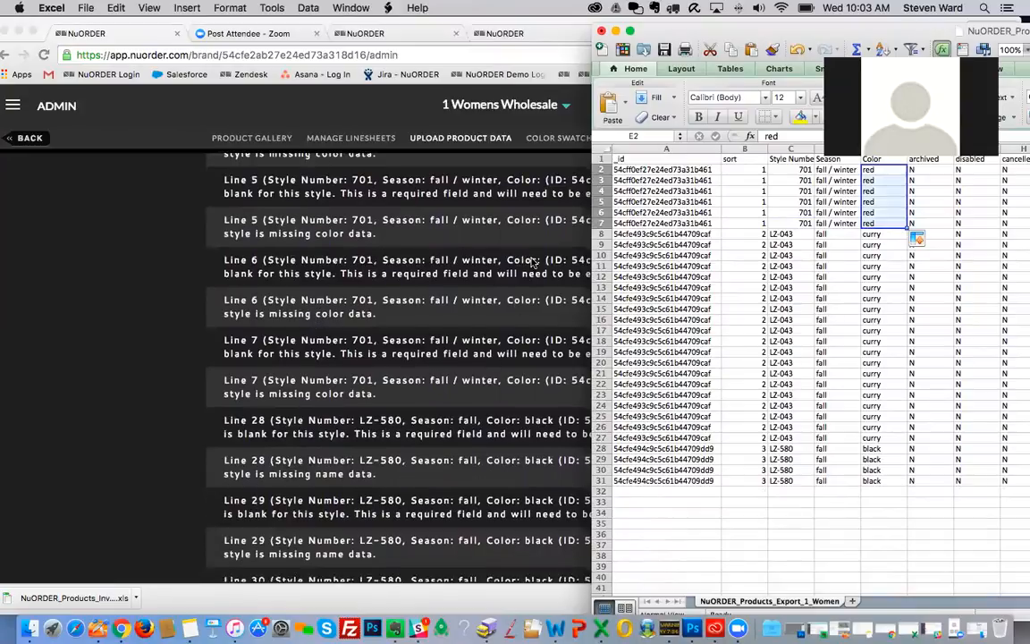
pyautogui.scroll(-1, 479, 306)
# - Move the Excel workbook further over the error list and select rows 28 and 27 to locate the first LZ-580 line
pyautogui.moveTo(702, 34); pyautogui.dragTo(582, 8)
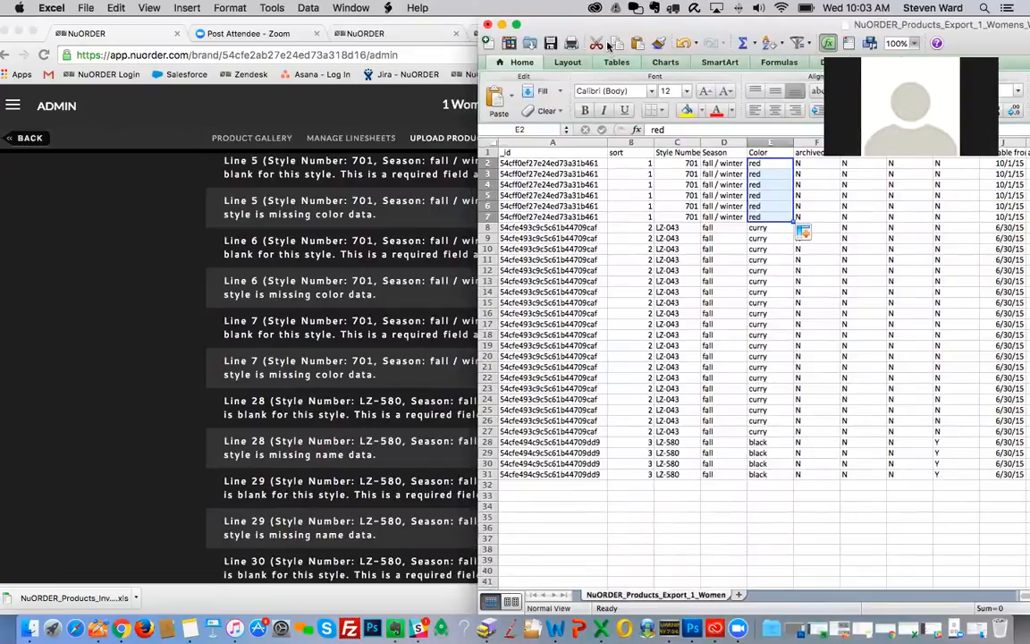
pyautogui.moveTo(622, 20); pyautogui.dragTo(417, 6)
pyautogui.click(303, 441)
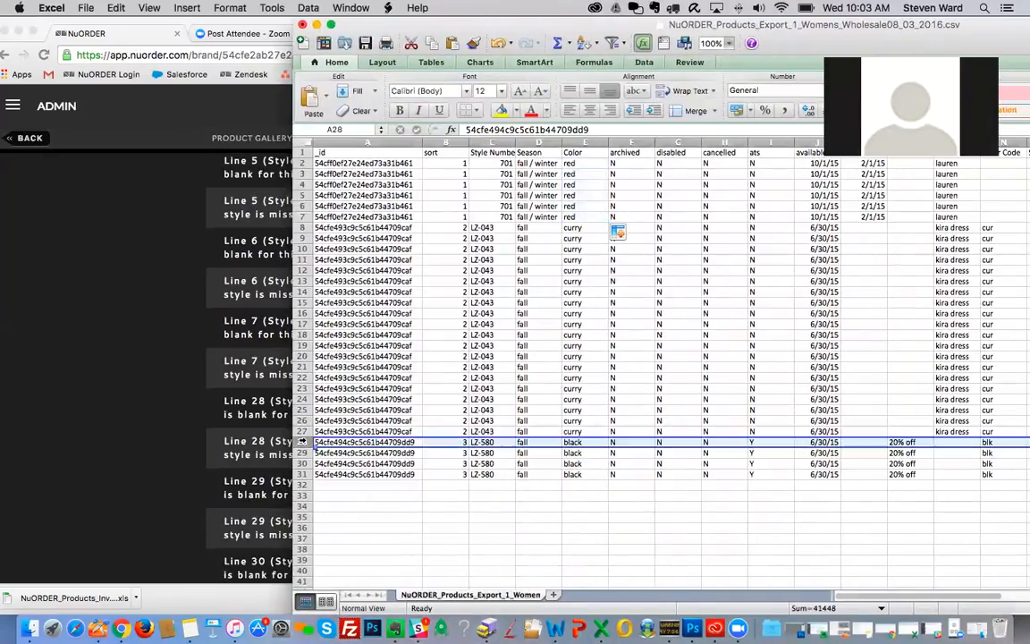
pyautogui.click(302, 431)
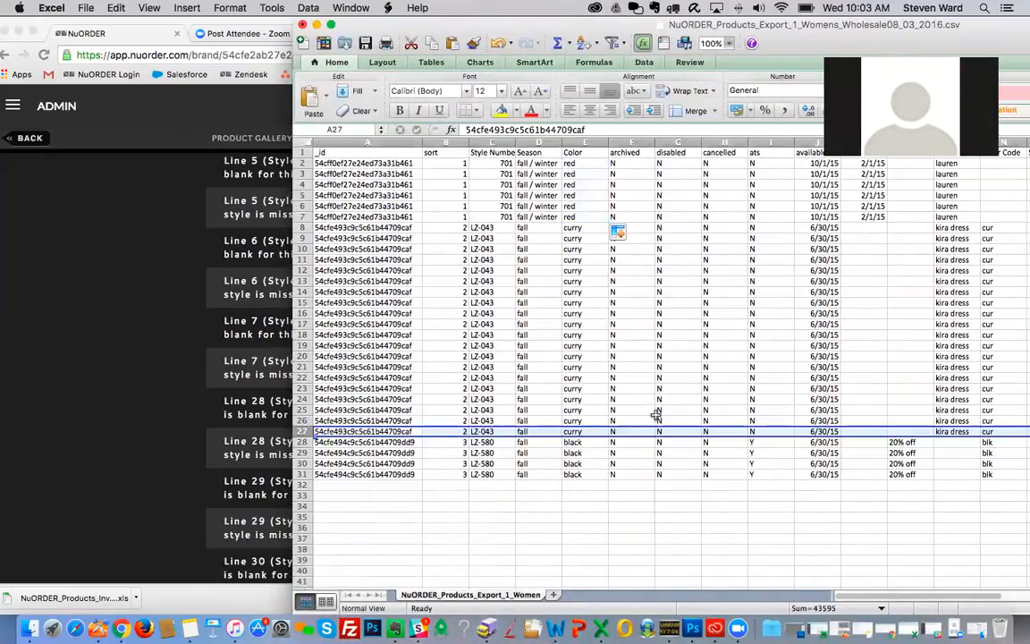
# - Find the Name column and select the blank Name cells of style LZ-580 in rows 28 to 31
pyautogui.hscroll(4, 626, 393)
pyautogui.hscroll(9, 655, 415)
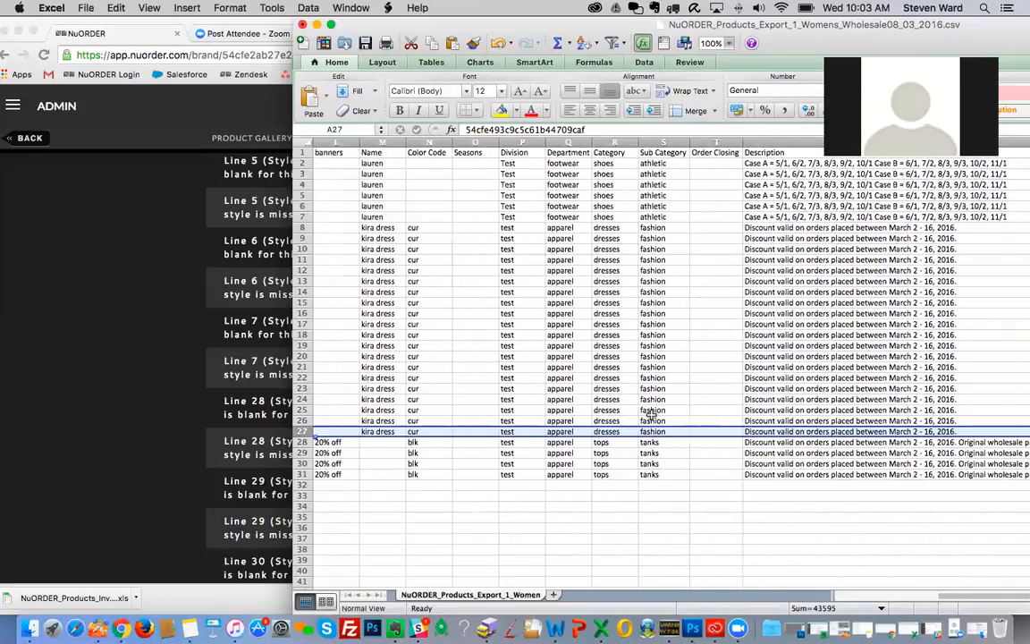
pyautogui.hscroll(5, 651, 415)
pyautogui.hscroll(-6, 652, 415)
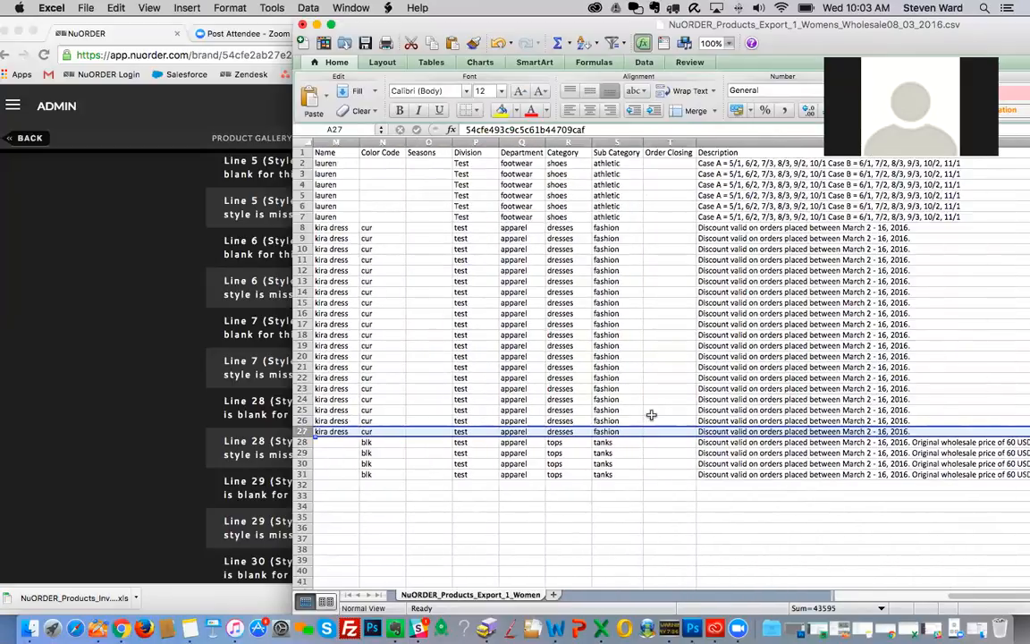
pyautogui.hscroll(-4, 650, 415)
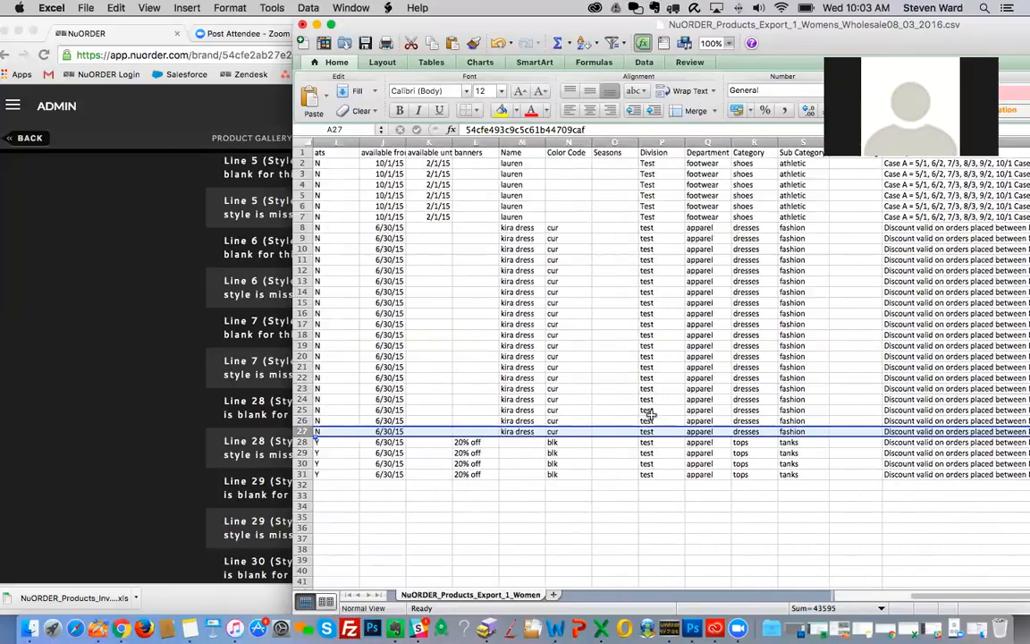
pyautogui.click(522, 143)
pyautogui.click(522, 430)
pyautogui.moveTo(522, 442); pyautogui.dragTo(526, 469)
pyautogui.hscroll(-8, 525, 468)
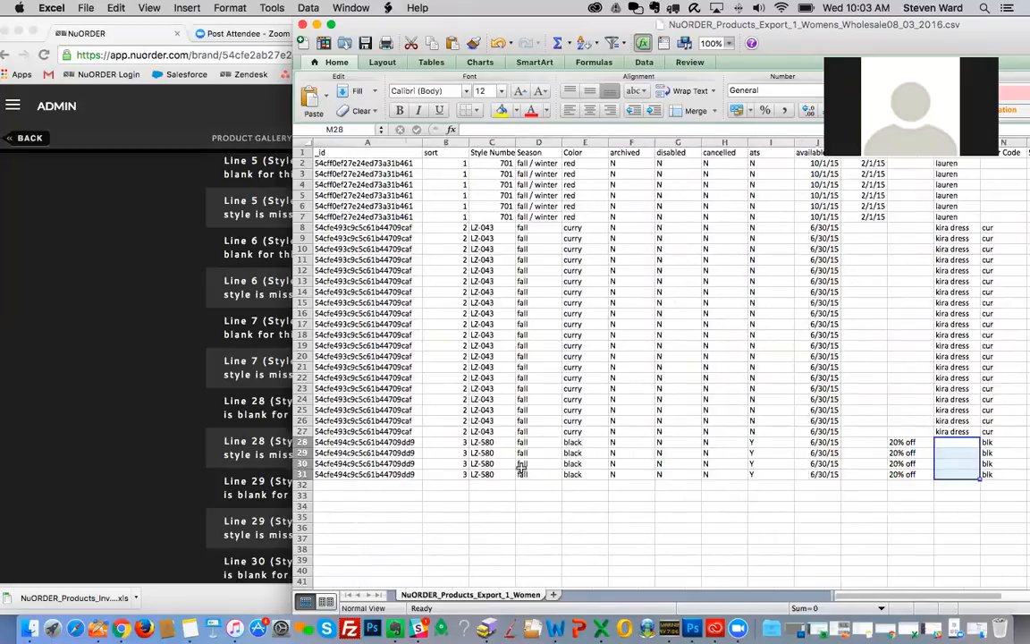
# - Enter Tank as the Name for style LZ-580 in row 28 and fill it down through row 31
pyautogui.hscroll(5, 520, 469)
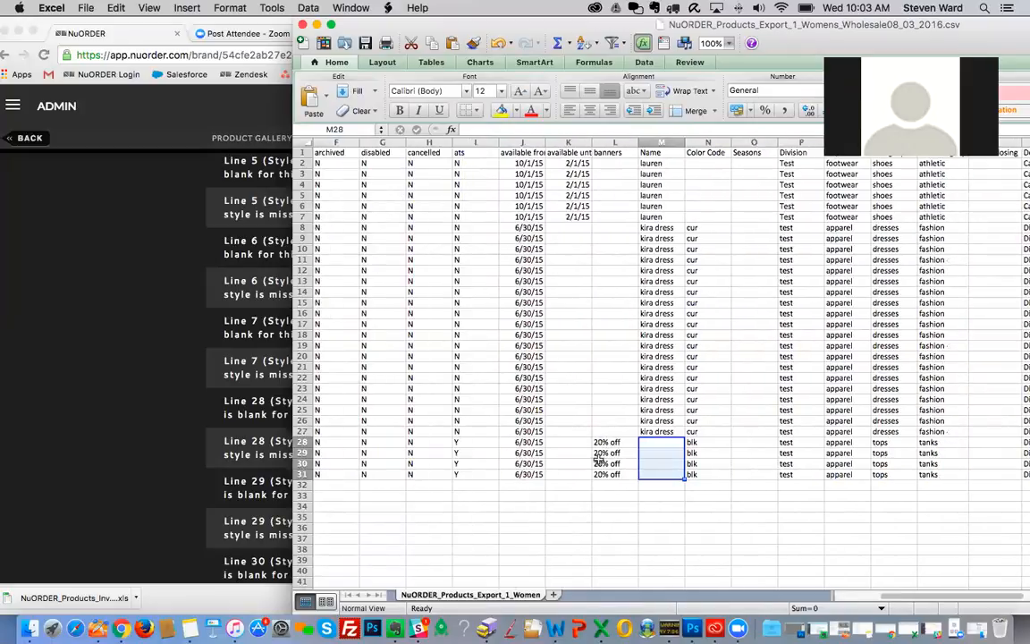
pyautogui.click(664, 450)
pyautogui.click(664, 443)
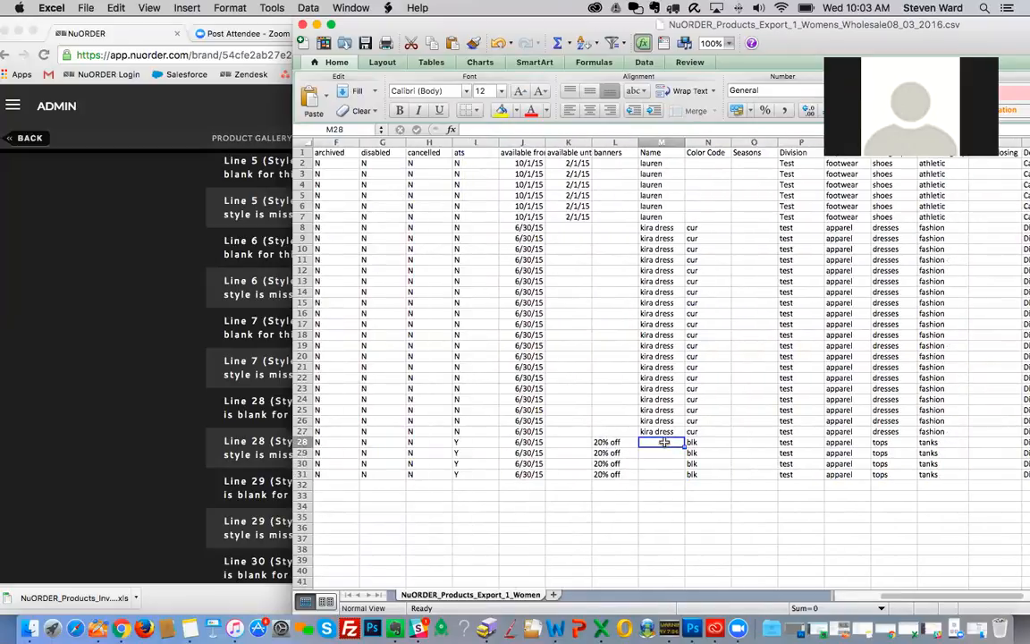
pyautogui.hscroll(-5, 664, 442)
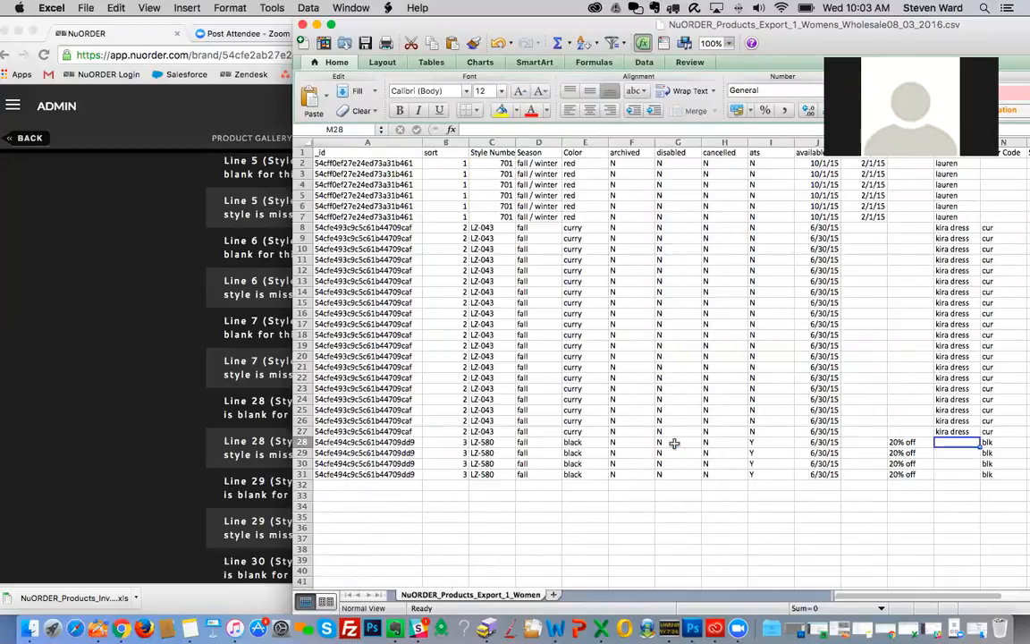
pyautogui.hscroll(4, 615, 443)
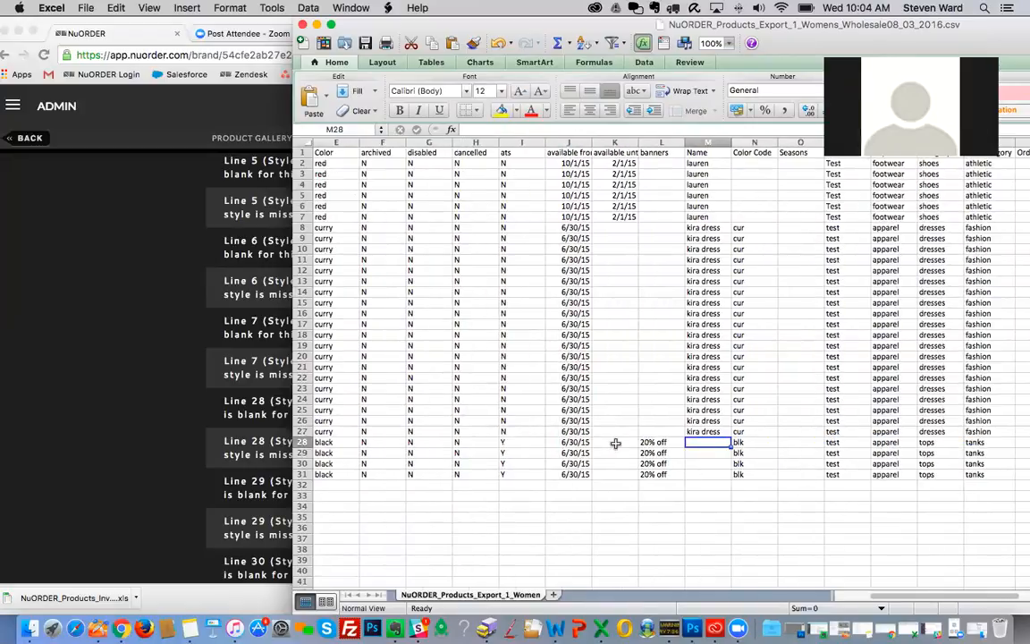
pyautogui.write('Tank')
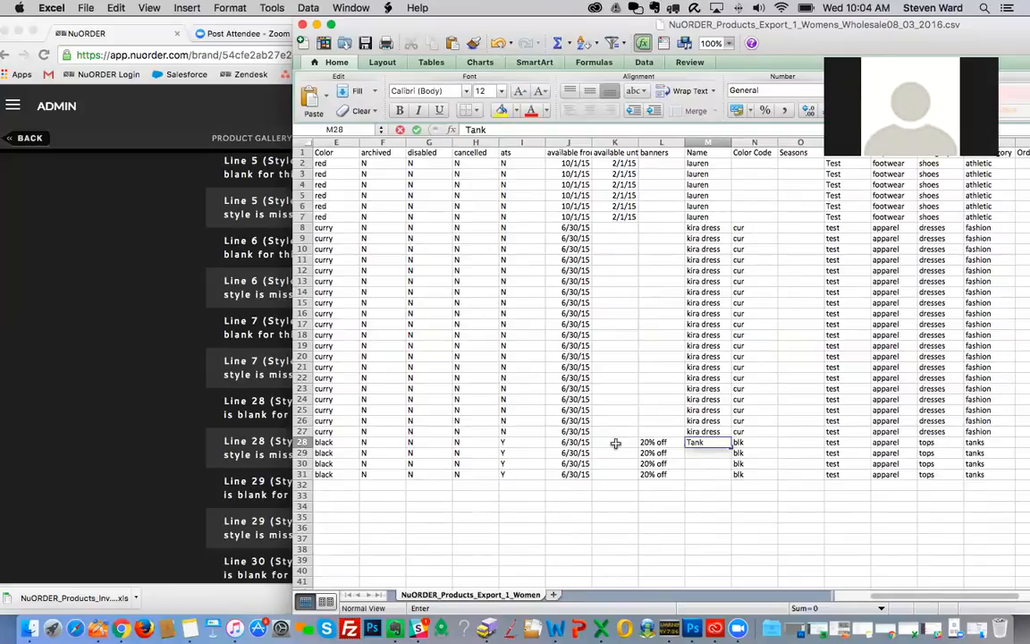
pyautogui.click(767, 483)
pyautogui.click(725, 445)
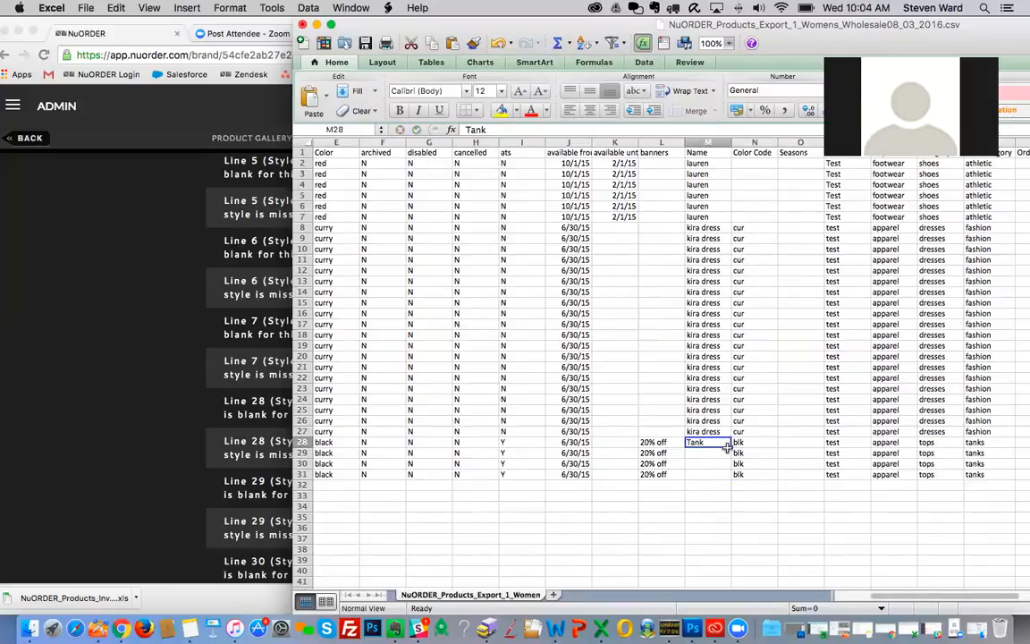
pyautogui.moveTo(728, 445); pyautogui.dragTo(732, 475)
pyautogui.click(651, 431)
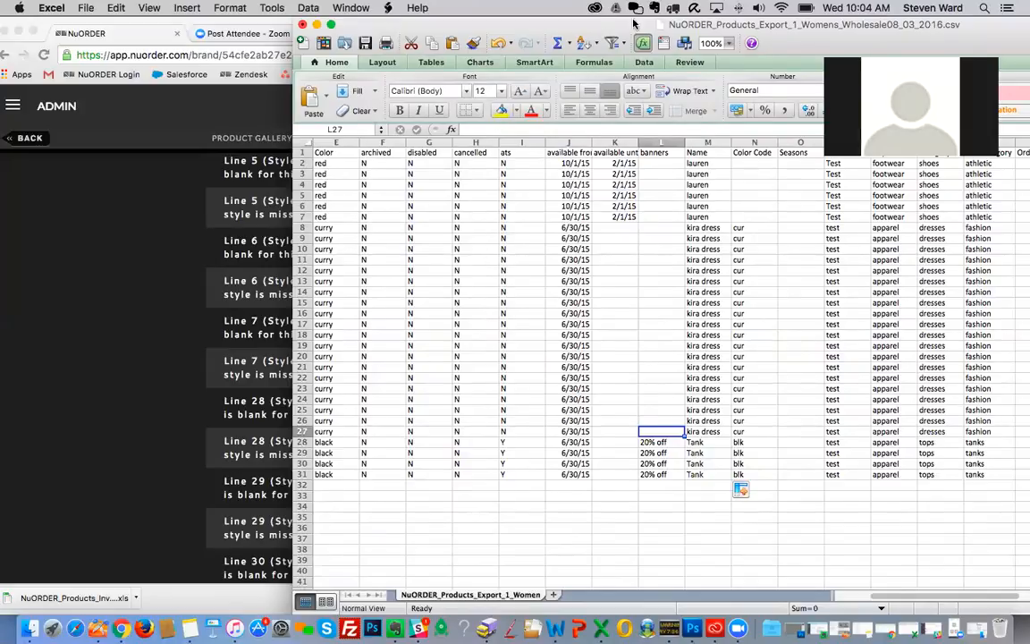
# - Check the last LZ-580 error lines against the workbook's columns, moving the workbook window aside to expose the list
pyautogui.moveTo(570, 20); pyautogui.dragTo(625, 20)
pyautogui.scroll(-5, 221, 500)
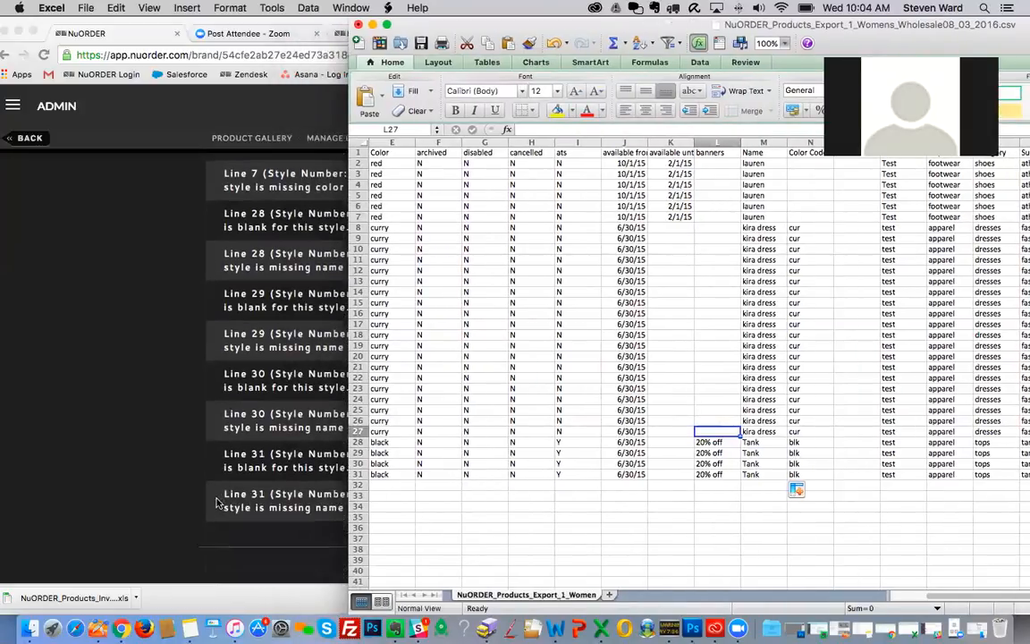
pyautogui.moveTo(537, 25); pyautogui.dragTo(387, 8)
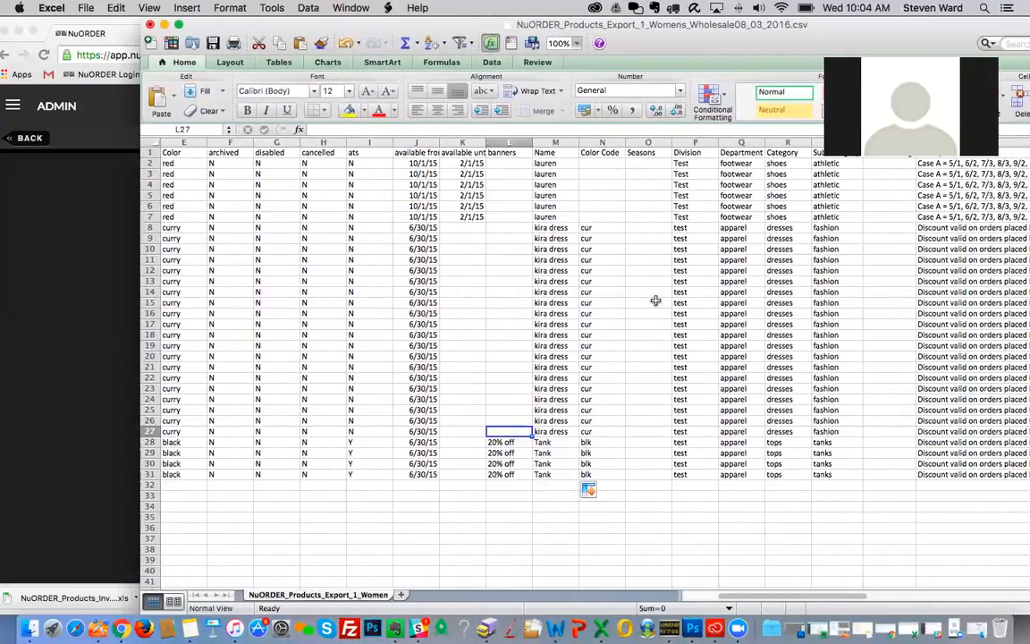
pyautogui.hscroll(9, 645, 299)
pyautogui.hscroll(-10, 646, 298)
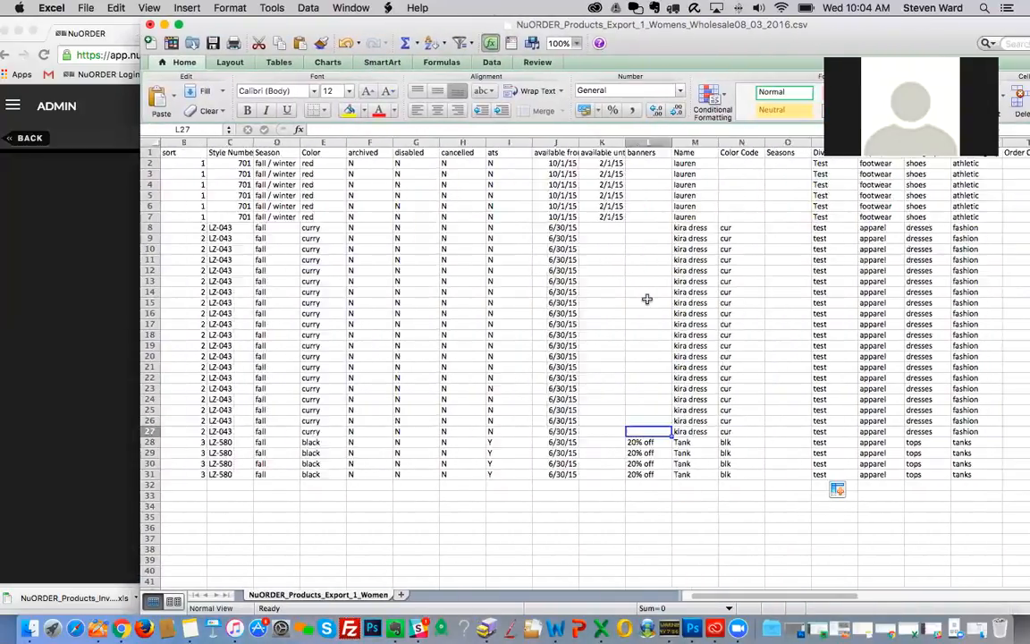
pyautogui.moveTo(626, 32); pyautogui.dragTo(978, 8)
# - Switch to Chrome and review the error list from the LZ-580 name lines back up to the first style 701 color lines
pyautogui.click(340, 438)
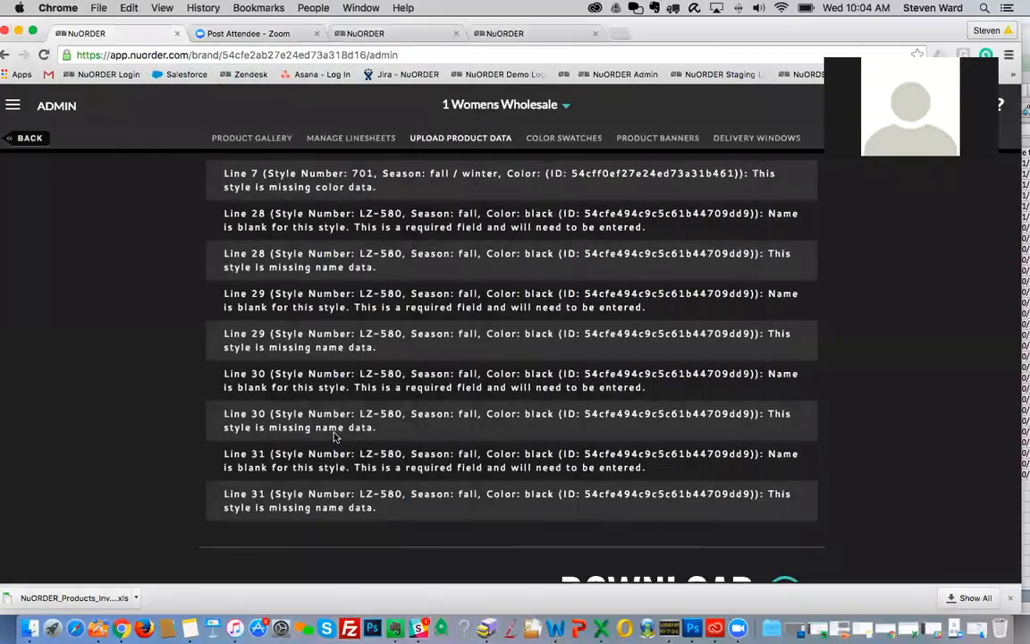
pyautogui.scroll(-3, 339, 439)
pyautogui.scroll(5, 747, 329)
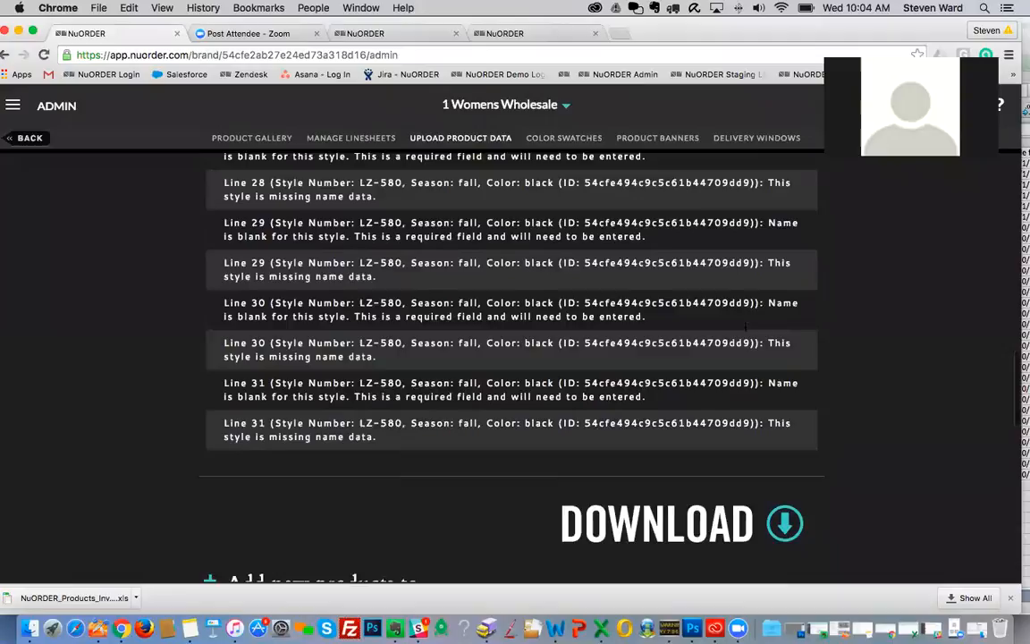
pyautogui.scroll(2, 749, 331)
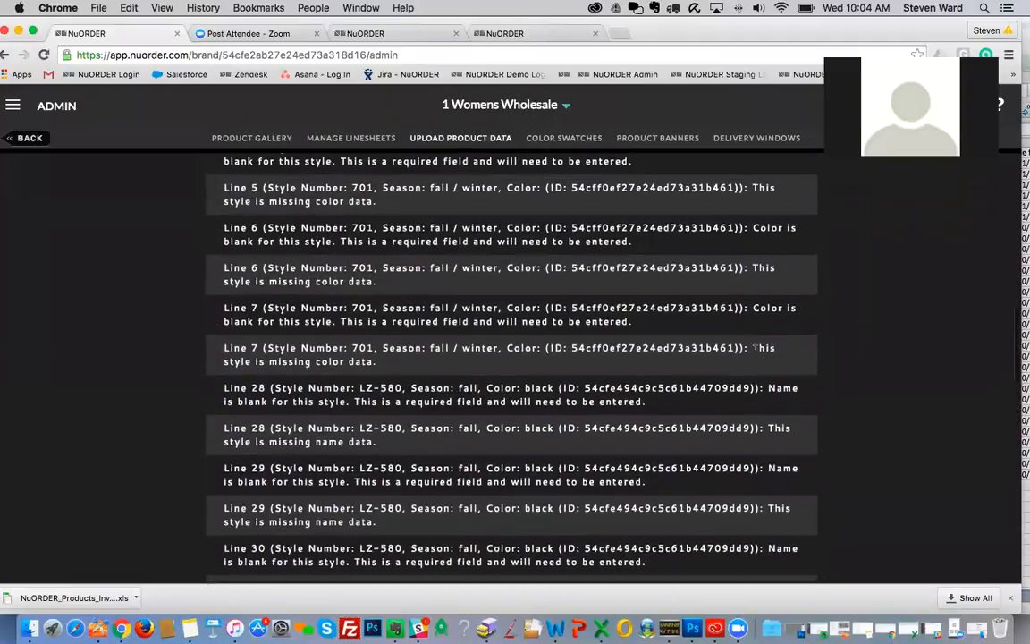
pyautogui.scroll(2, 767, 362)
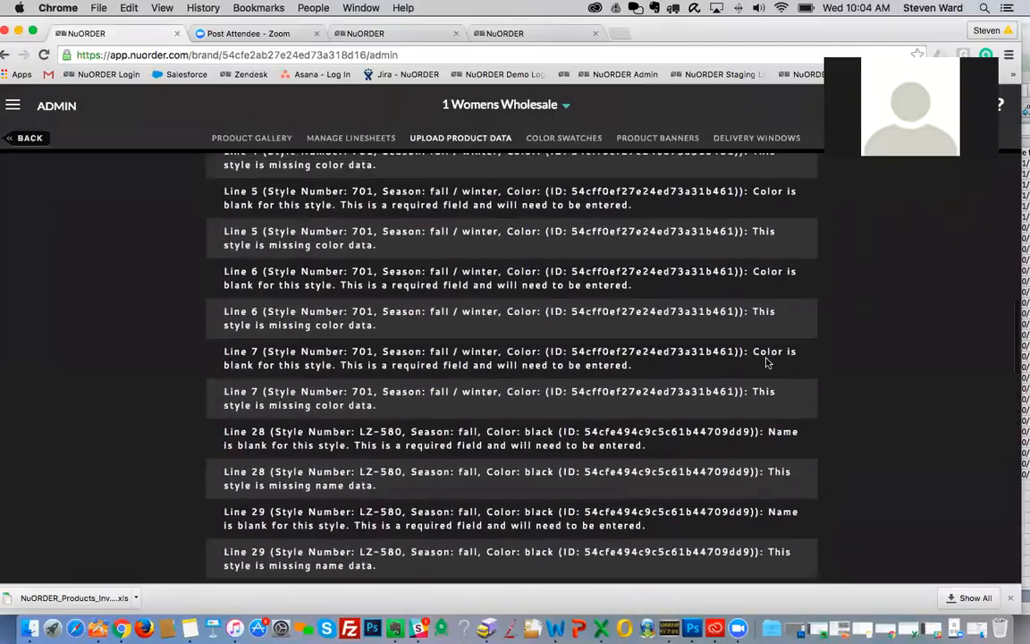
pyautogui.scroll(4, 765, 360)
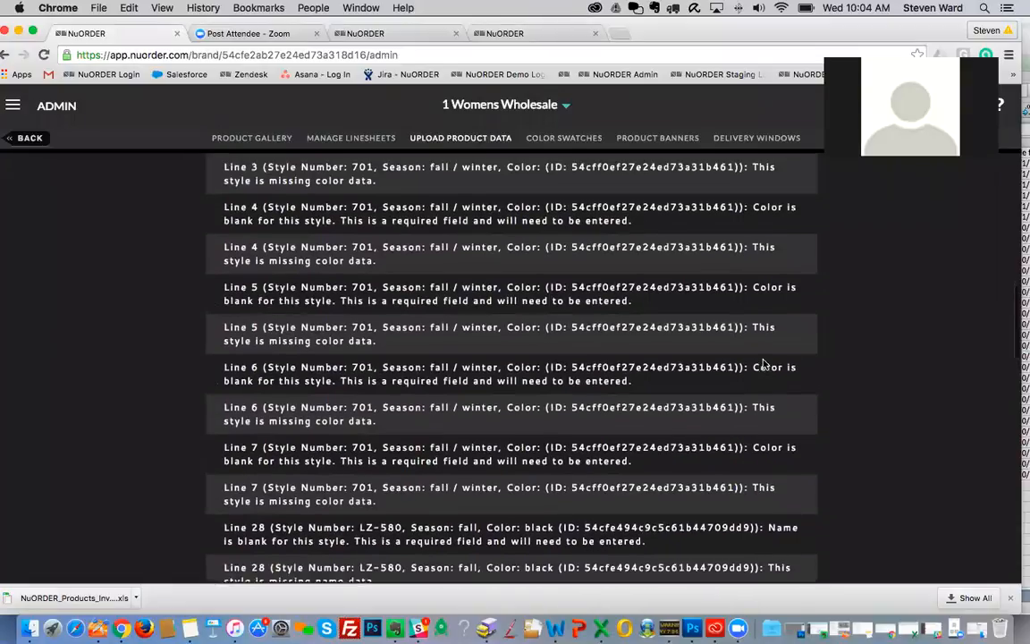
pyautogui.scroll(5, 765, 364)
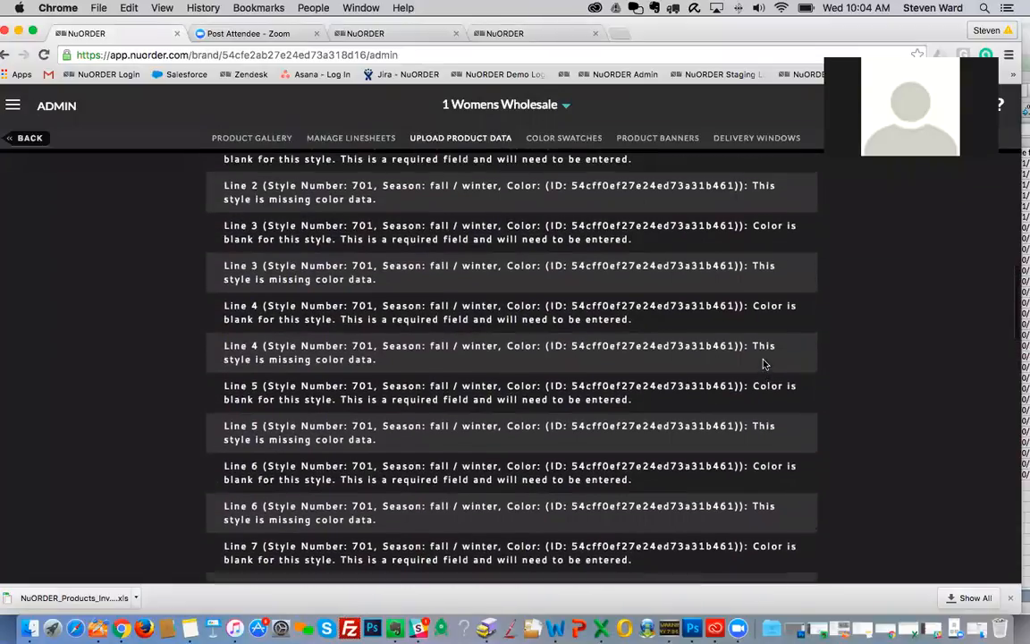
pyautogui.scroll(3, 763, 363)
# - Return to the Excel workbook and save the corrected data, continuing in the CSV format
pyautogui.hotkey('ctrl', 'Up')
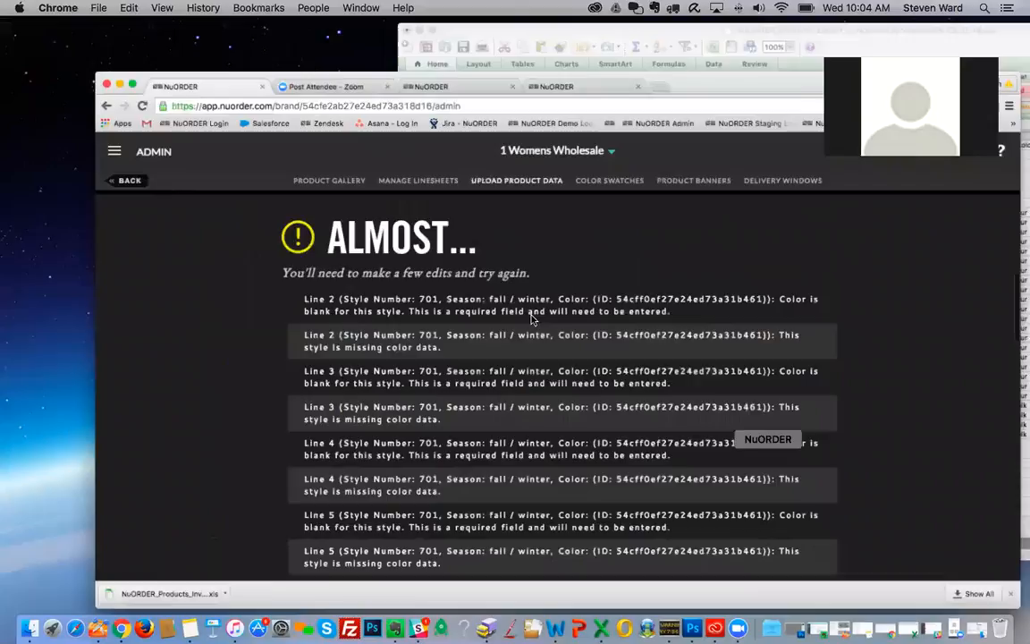
pyautogui.click(358, 280)
pyautogui.moveTo(590, 25); pyautogui.dragTo(254, 44)
pyautogui.click(231, 63)
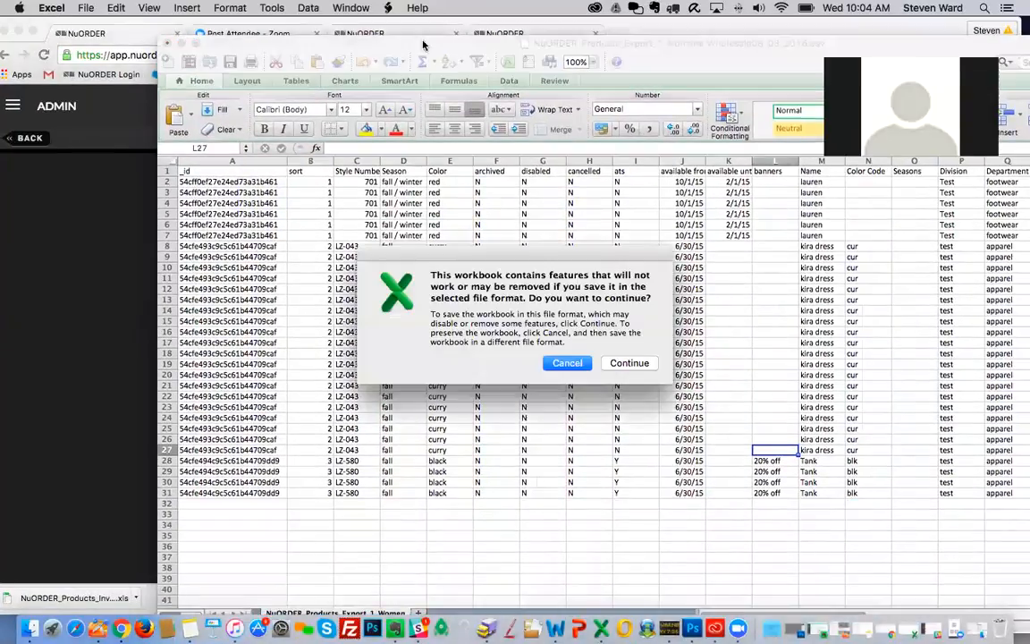
pyautogui.click(624, 364)
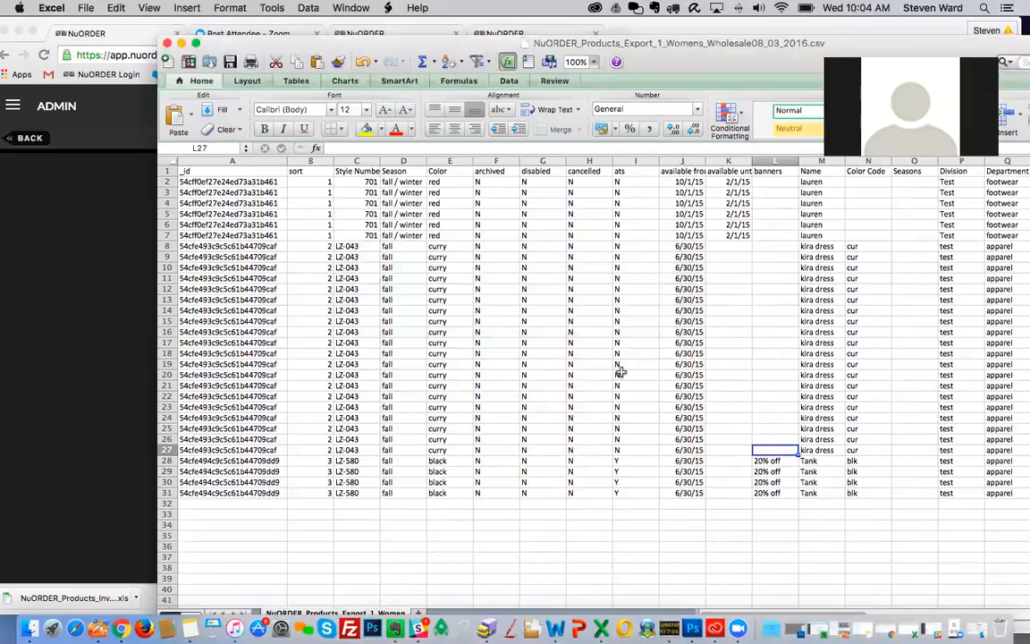
# - Reopen NuORDER's product data upload page in Chrome and upload the corrected NuORDER products export CSV from the Downloads folder
pyautogui.click(90, 263)
pyautogui.click(460, 139)
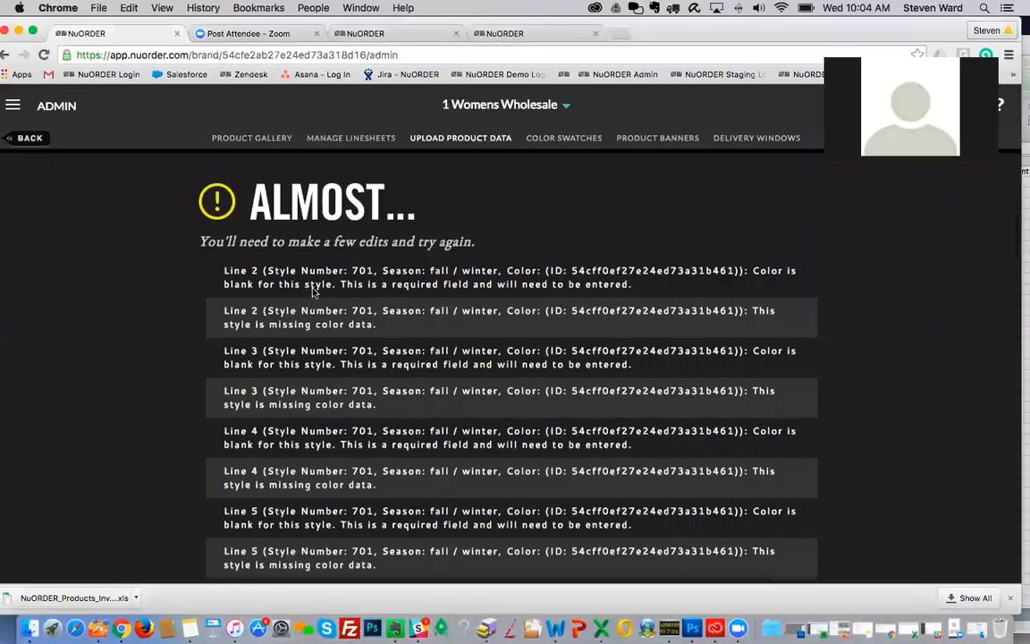
pyautogui.click(29, 628)
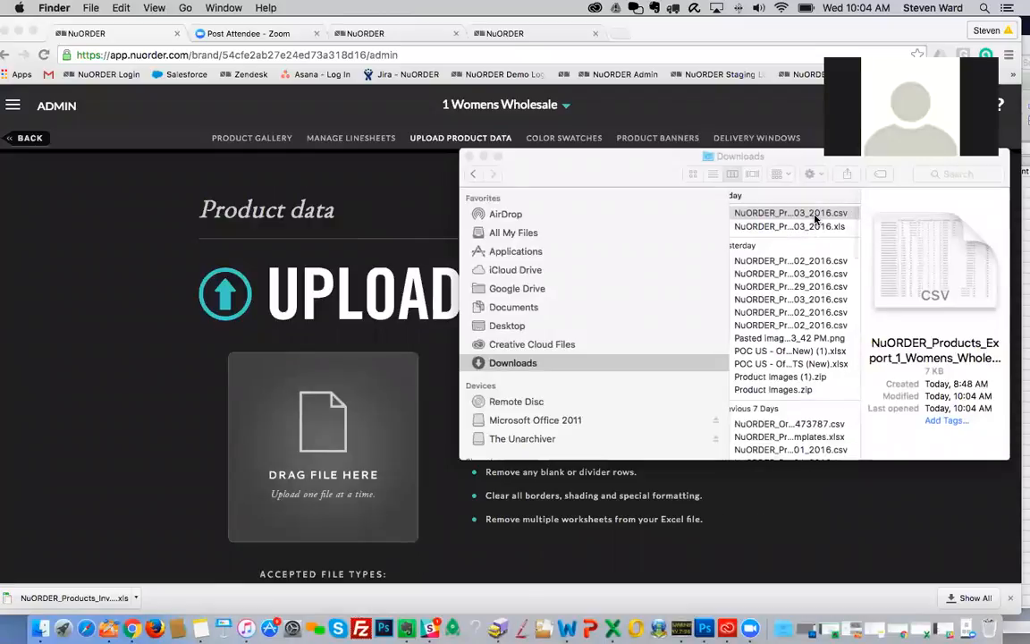
pyautogui.moveTo(811, 215); pyautogui.dragTo(266, 437)
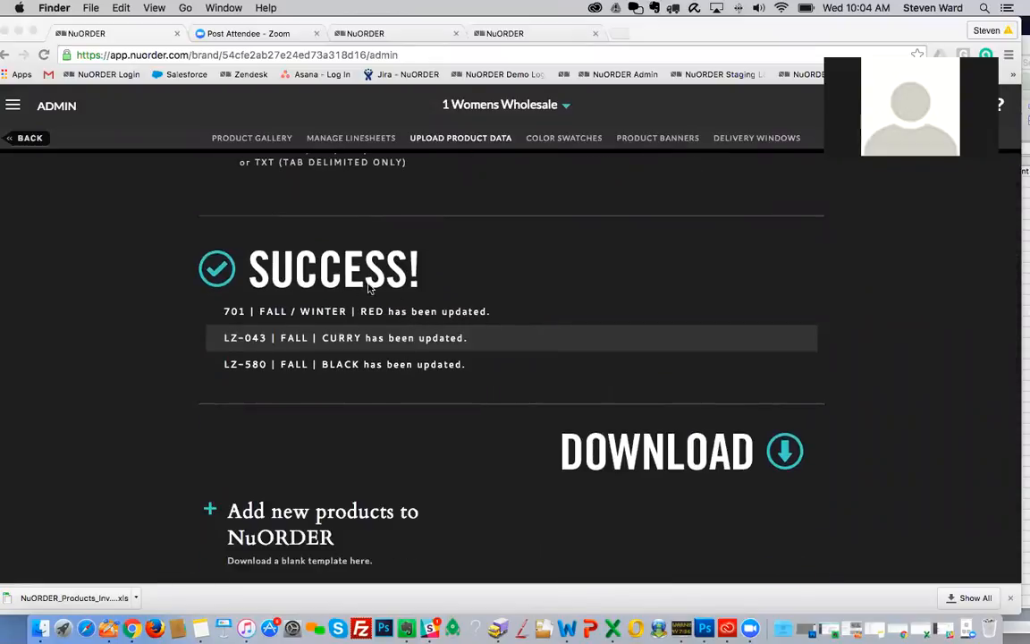
# - Review the upload result lines for styles 701, LZ-043 and LZ-580
pyautogui.scroll(3, 393, 338)
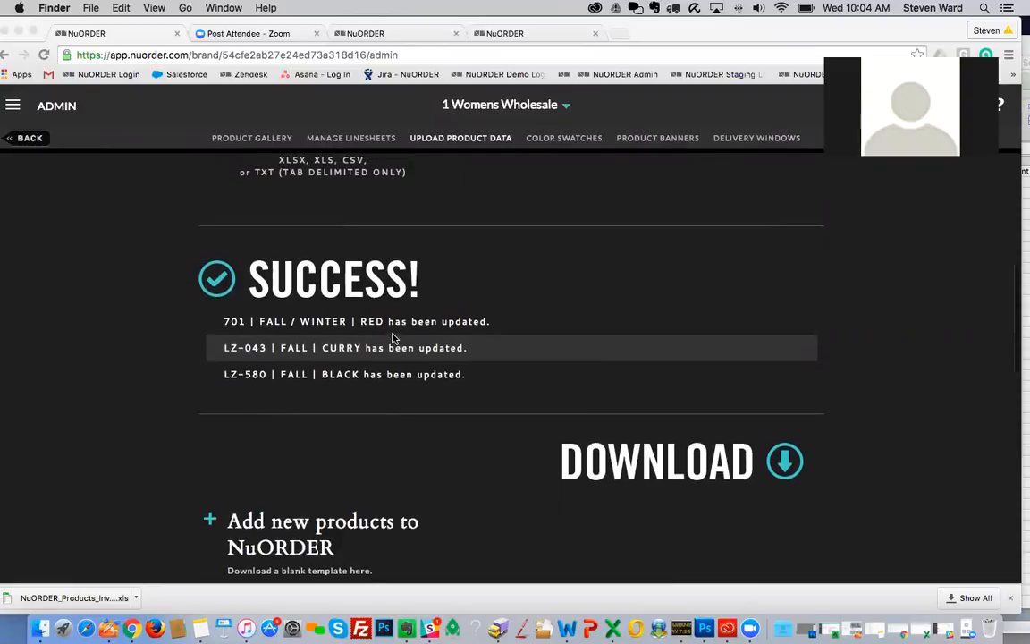
pyautogui.scroll(1, 393, 338)
pyautogui.scroll(-3, 392, 340)
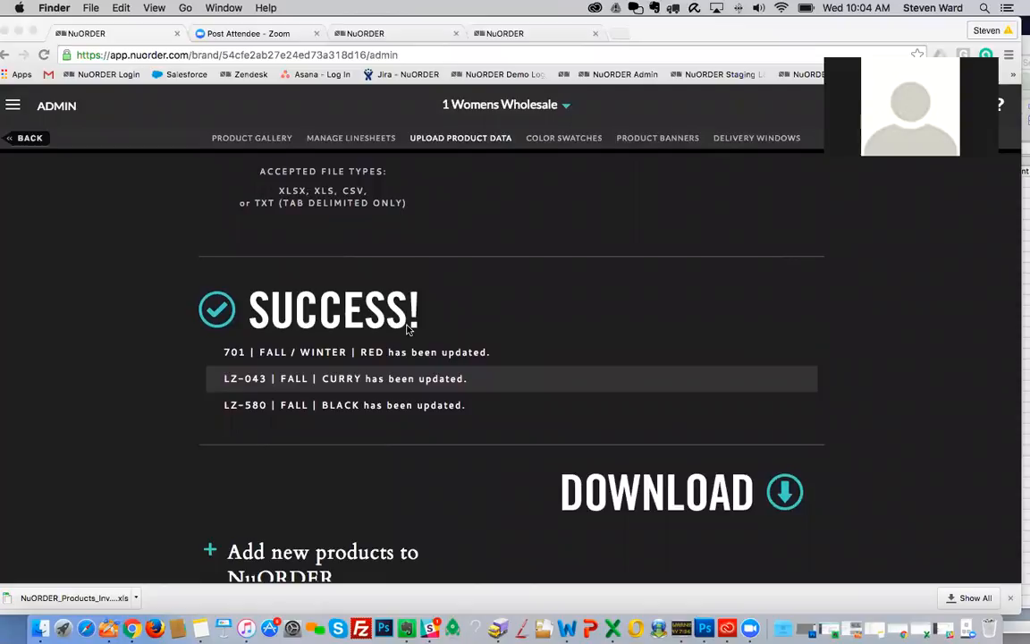
pyautogui.scroll(-2, 479, 327)
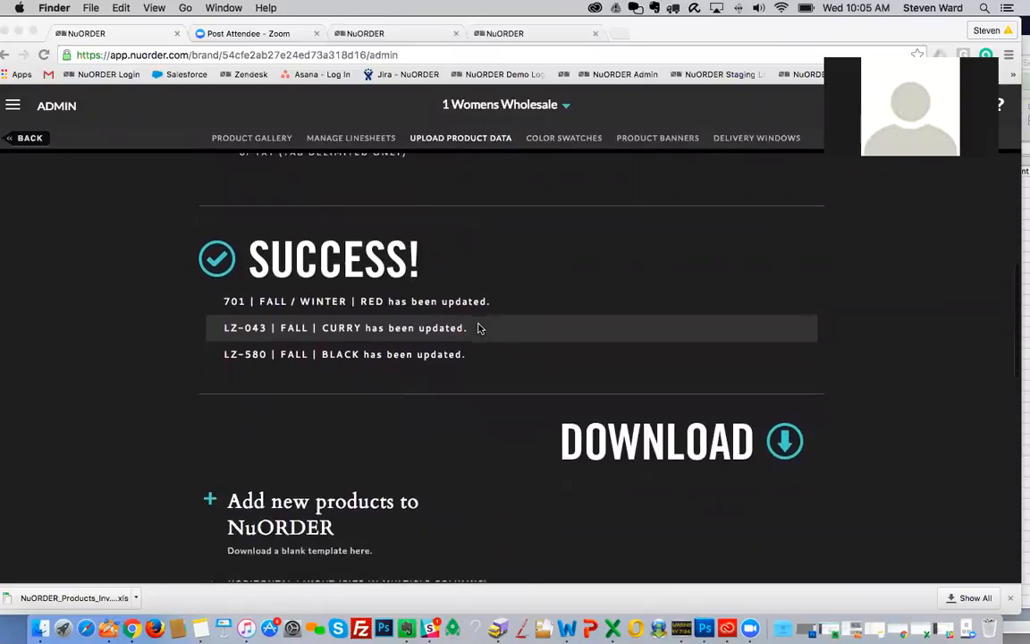
pyautogui.scroll(1, 470, 334)
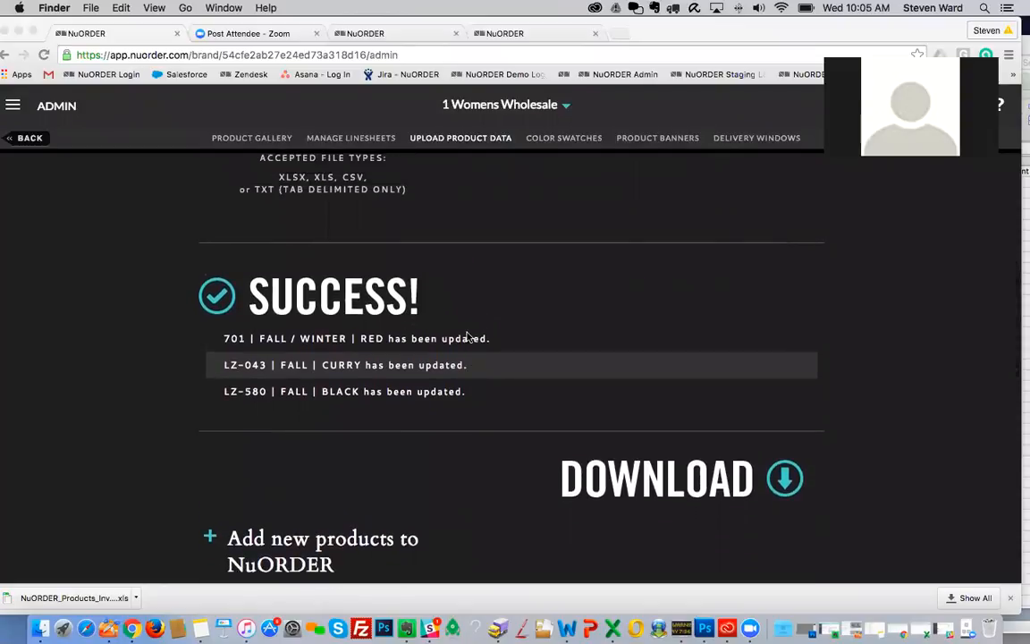
# - Review the exported products spreadsheet, and check the upload reminders and download templates on the product data page
pyautogui.scroll(10, 467, 337)
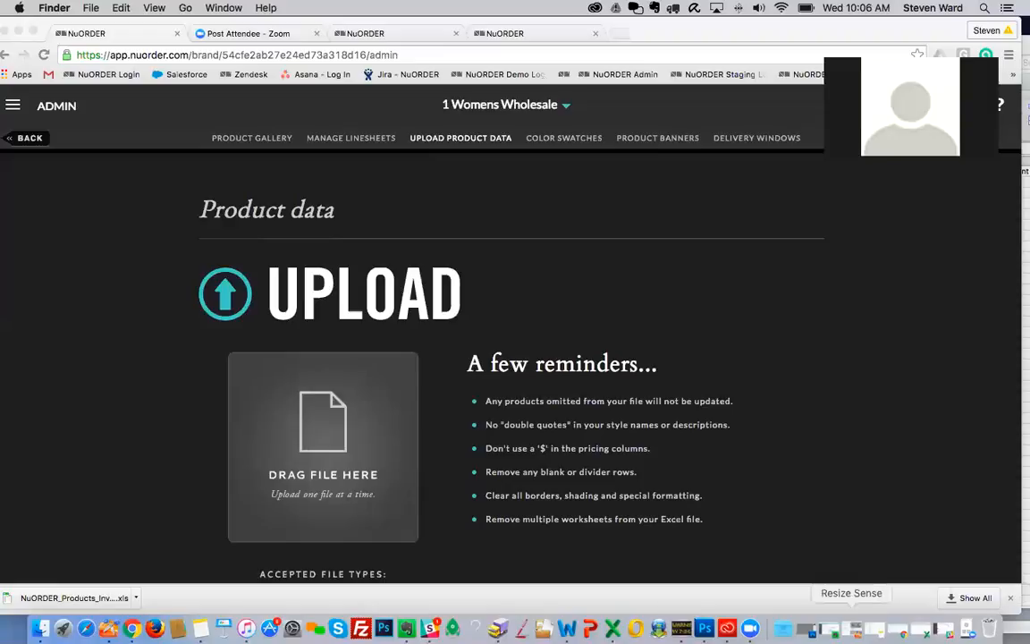
pyautogui.hotkey('ctrl', 'Up')
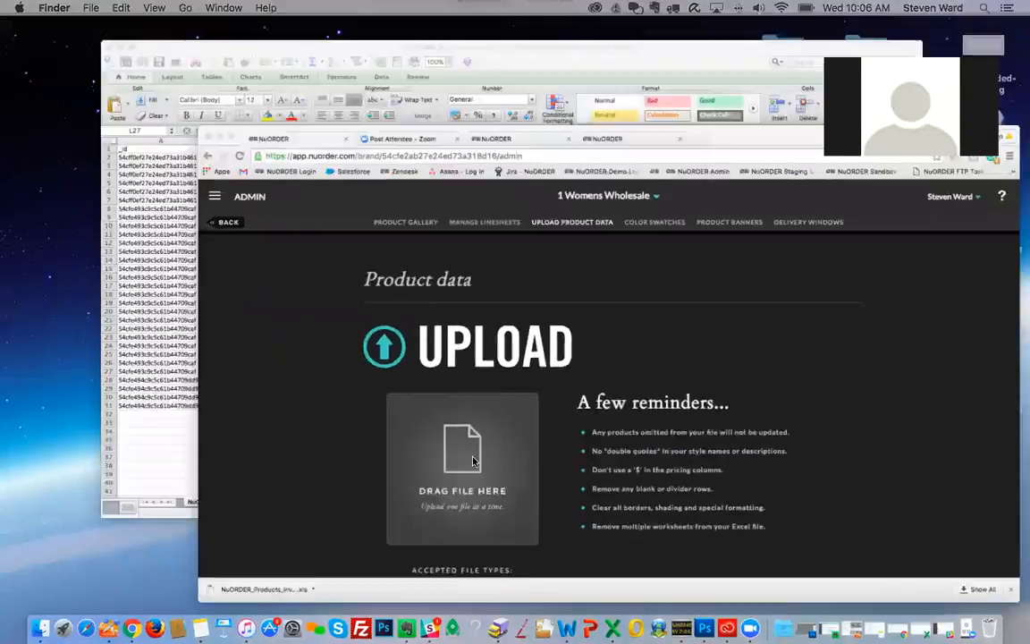
pyautogui.click(344, 297)
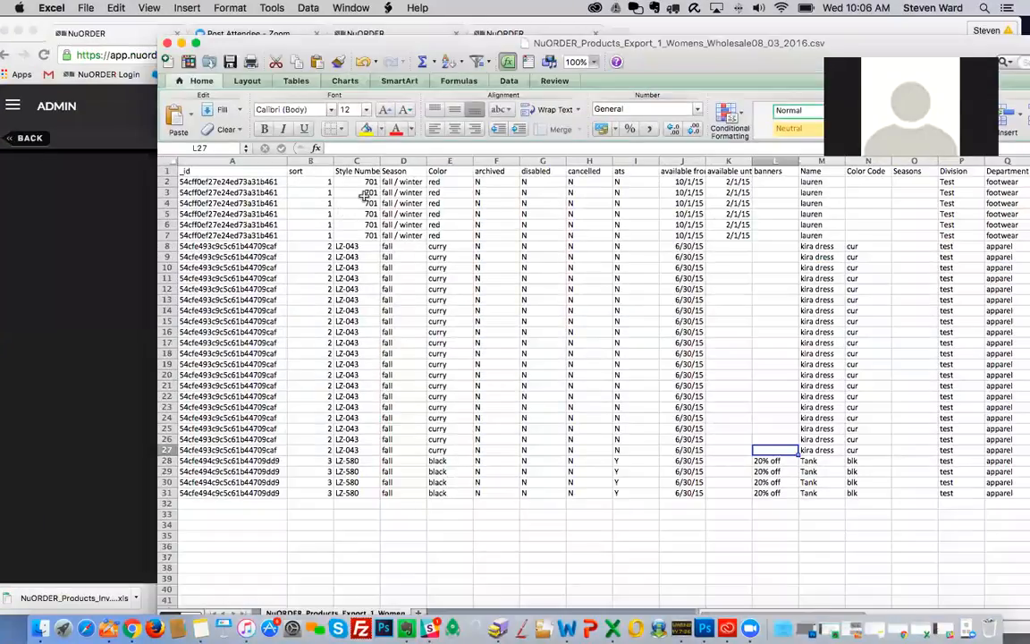
pyautogui.hscroll(3, 367, 183)
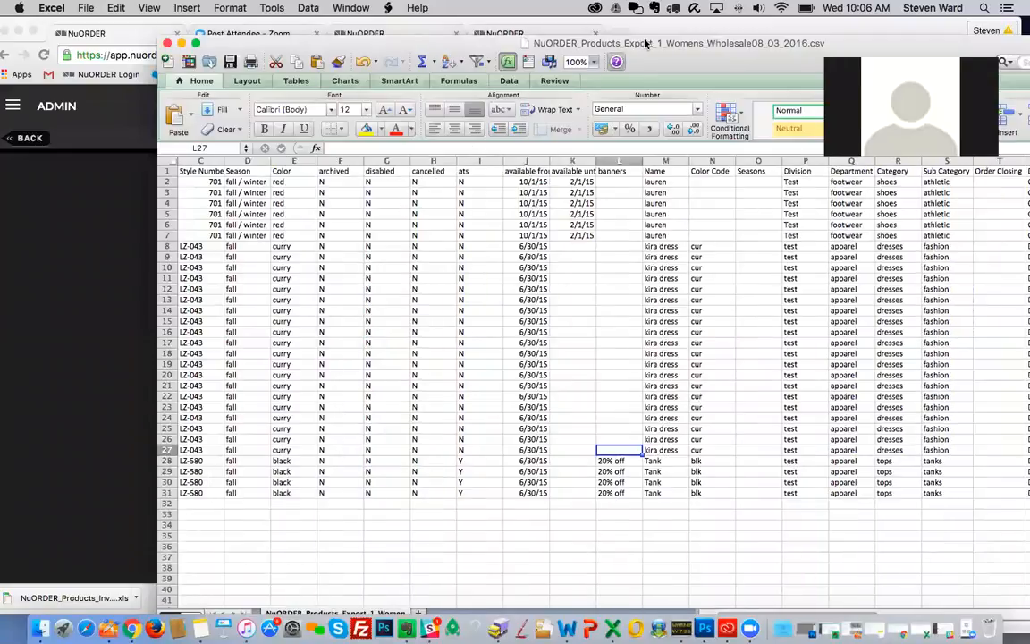
pyautogui.hscroll(-3, 340, 333)
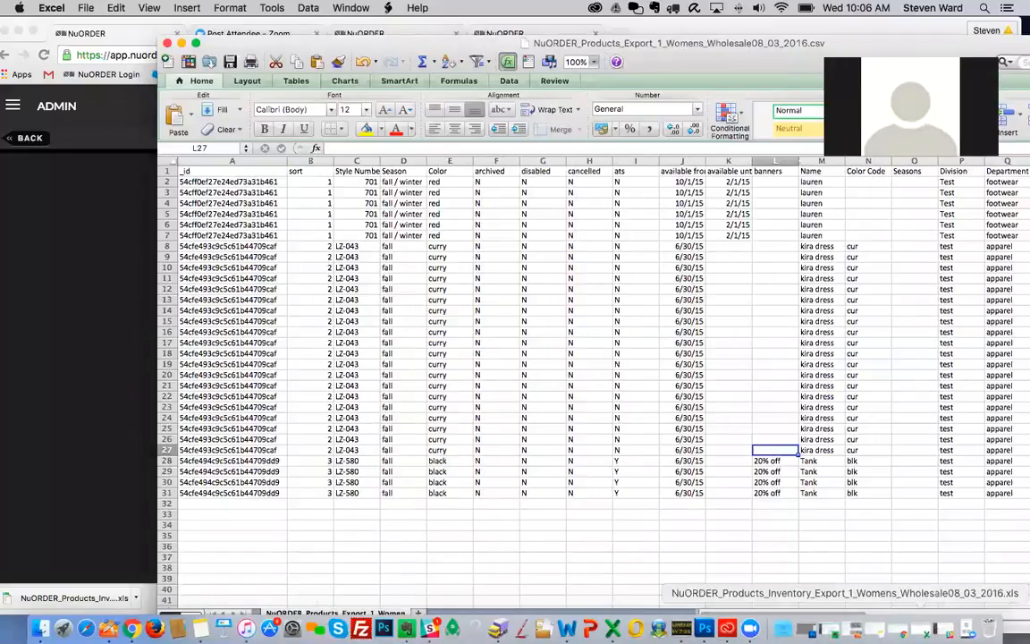
pyautogui.click(116, 268)
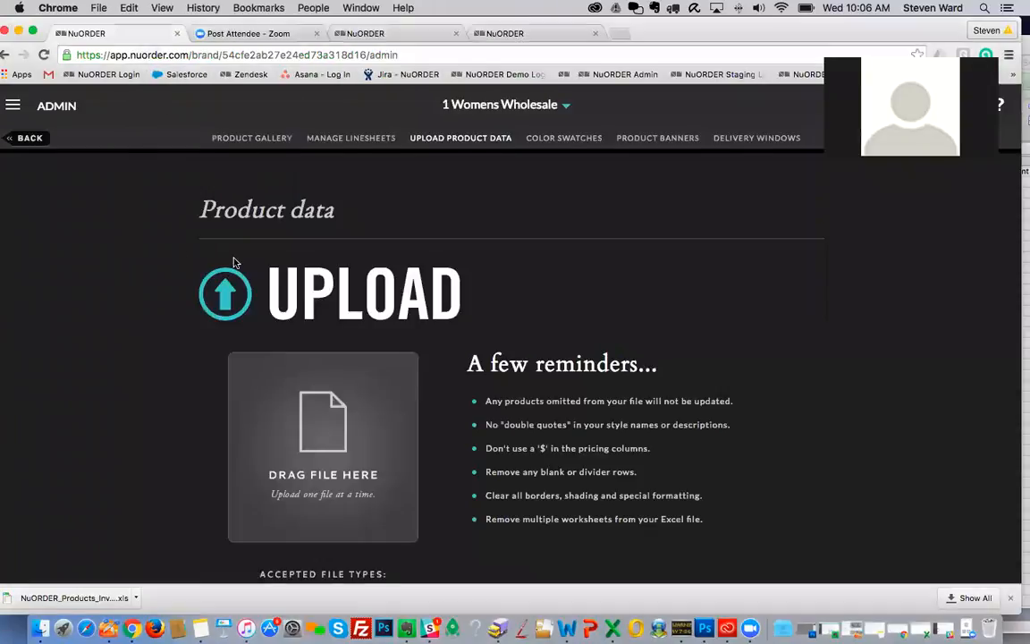
pyautogui.scroll(-10, 234, 262)
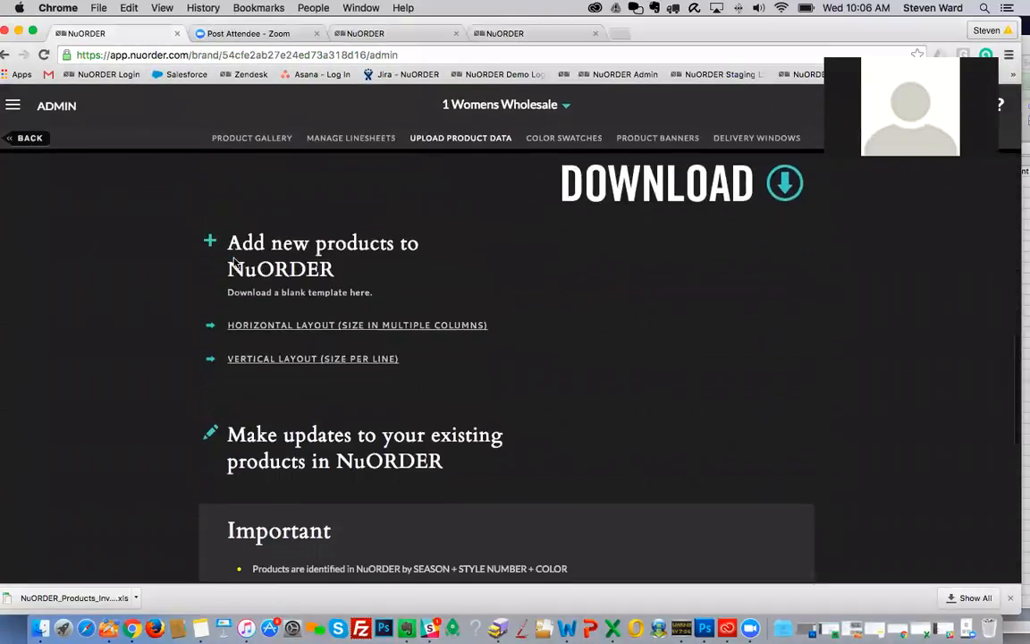
pyautogui.scroll(10, 234, 262)
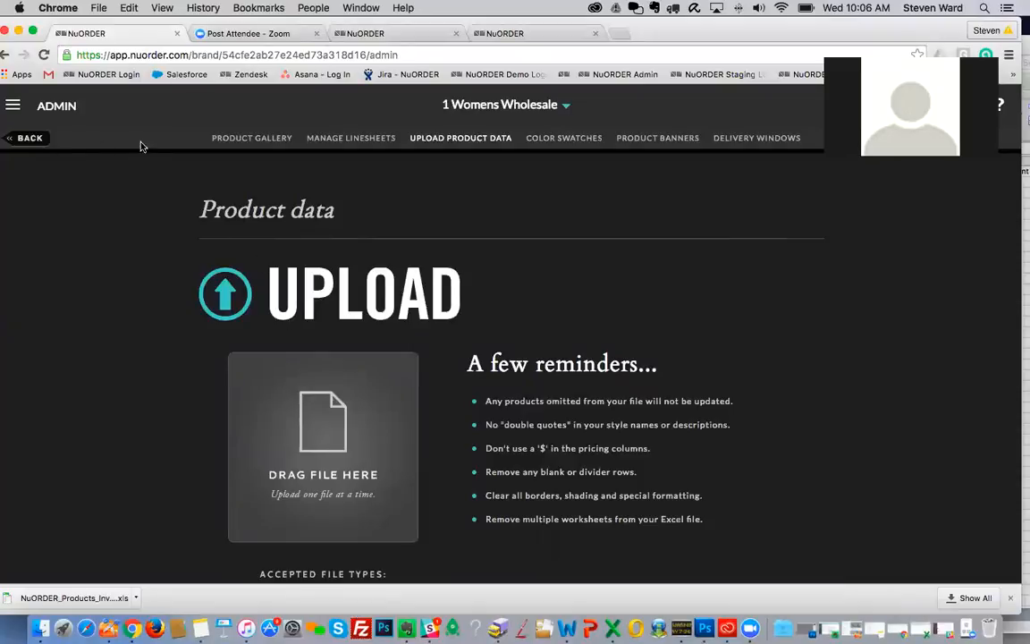
# - Return to the admin overview and open the Inventory page for uploading and downloading data
pyautogui.click(32, 105)
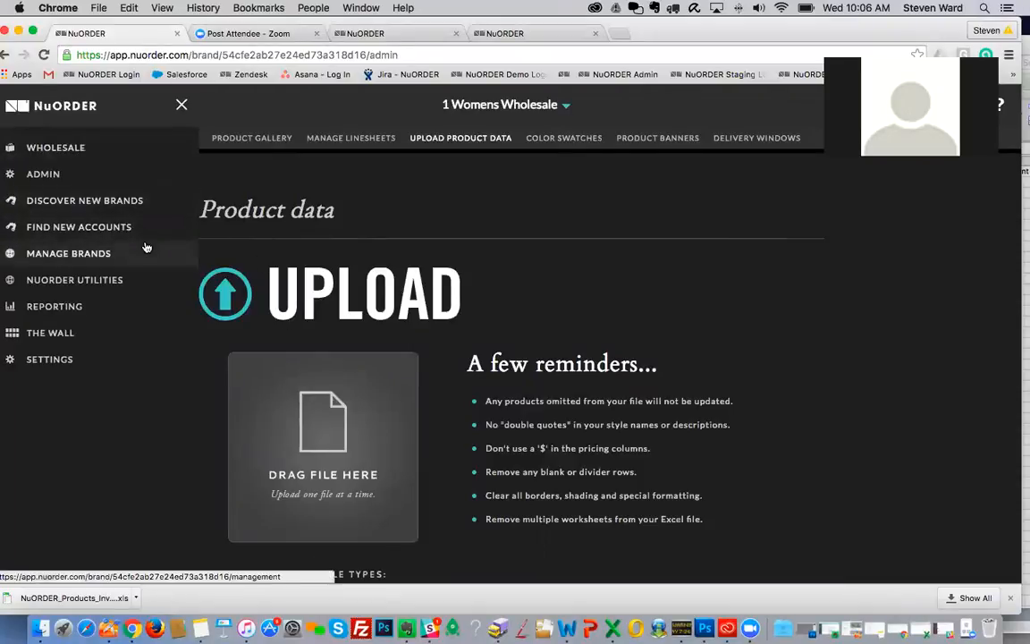
pyautogui.click(109, 175)
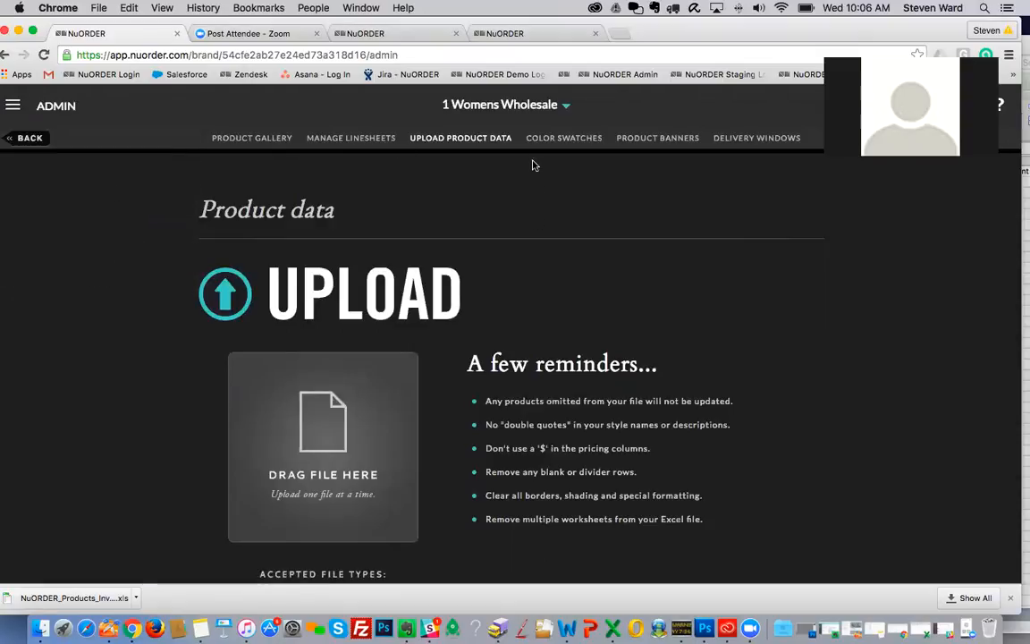
pyautogui.click(40, 141)
pyautogui.scroll(5, 438, 274)
pyautogui.scroll(-4, 438, 273)
pyautogui.scroll(-5, 438, 273)
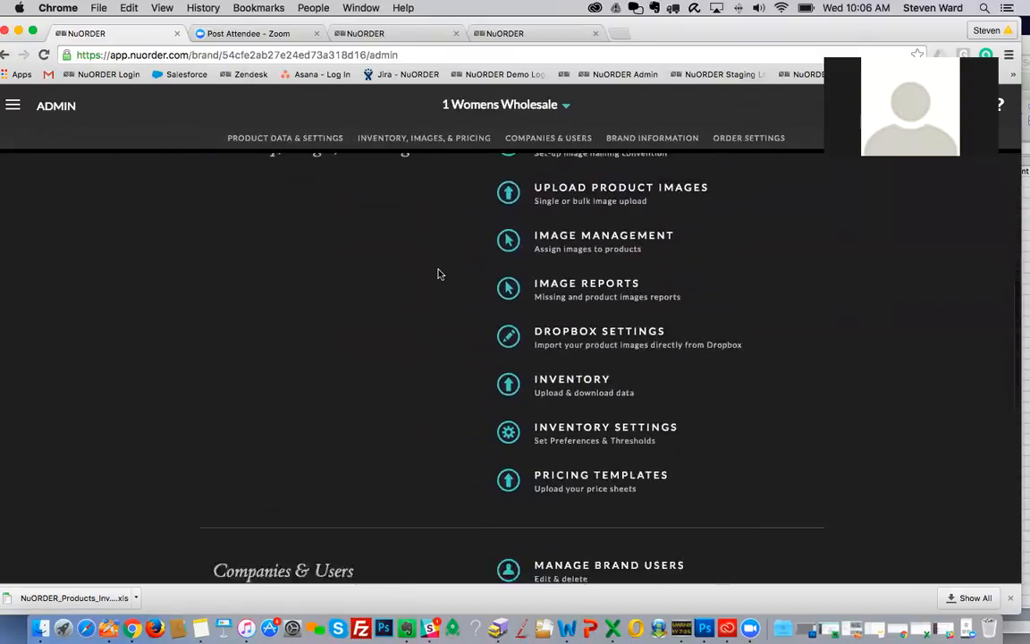
pyautogui.scroll(2, 438, 274)
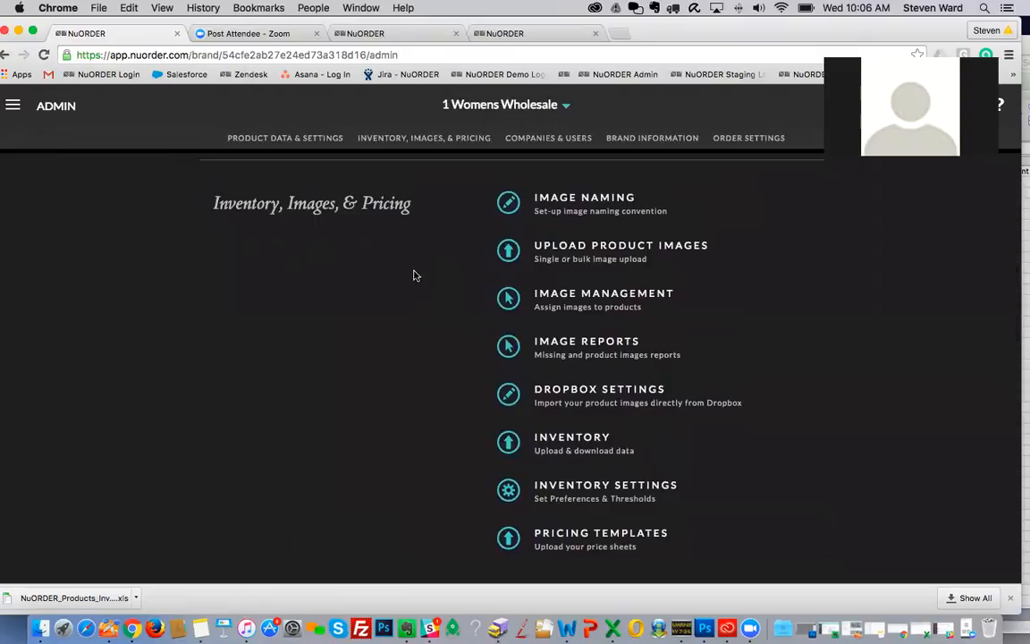
pyautogui.scroll(-2, 262, 246)
pyautogui.scroll(-1, 426, 219)
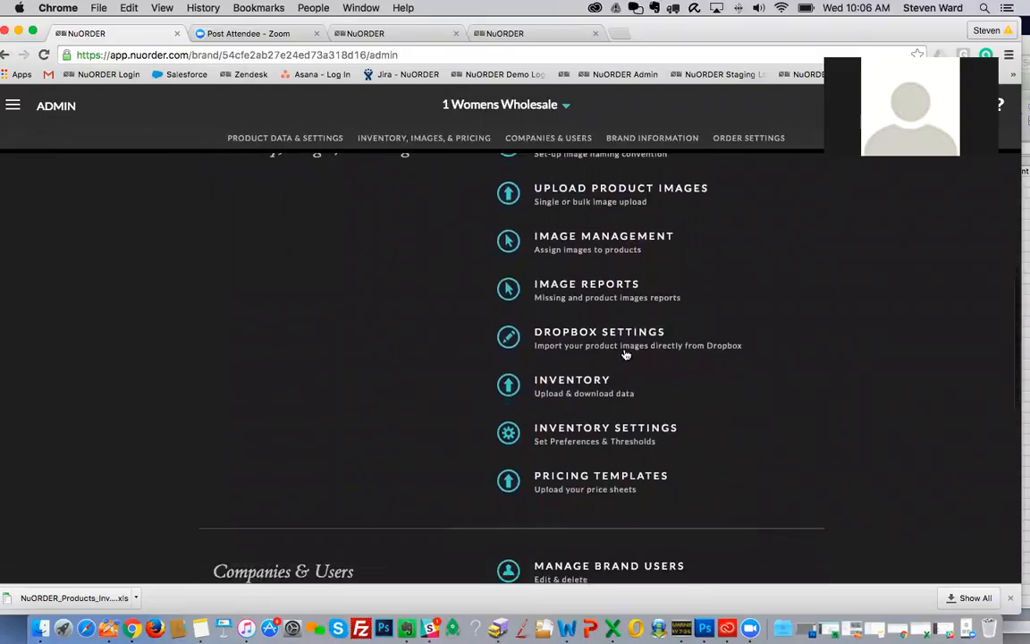
pyautogui.click(578, 391)
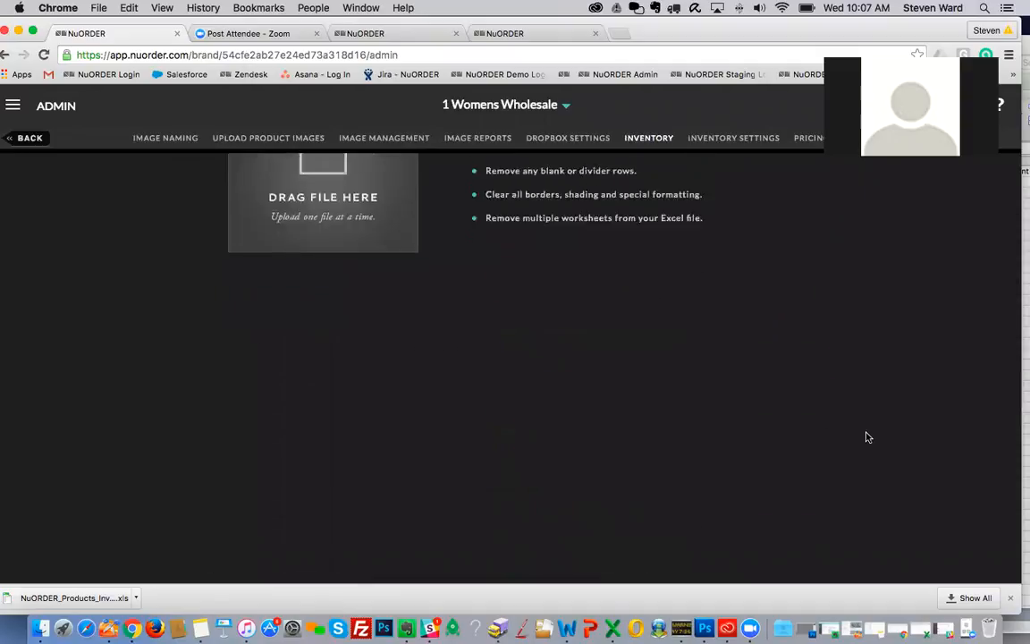
# - Examine the inventory download formats, the delete-all option and the upload reminders on the Inventory page
pyautogui.scroll(-5, 768, 421)
pyautogui.scroll(-5, 765, 422)
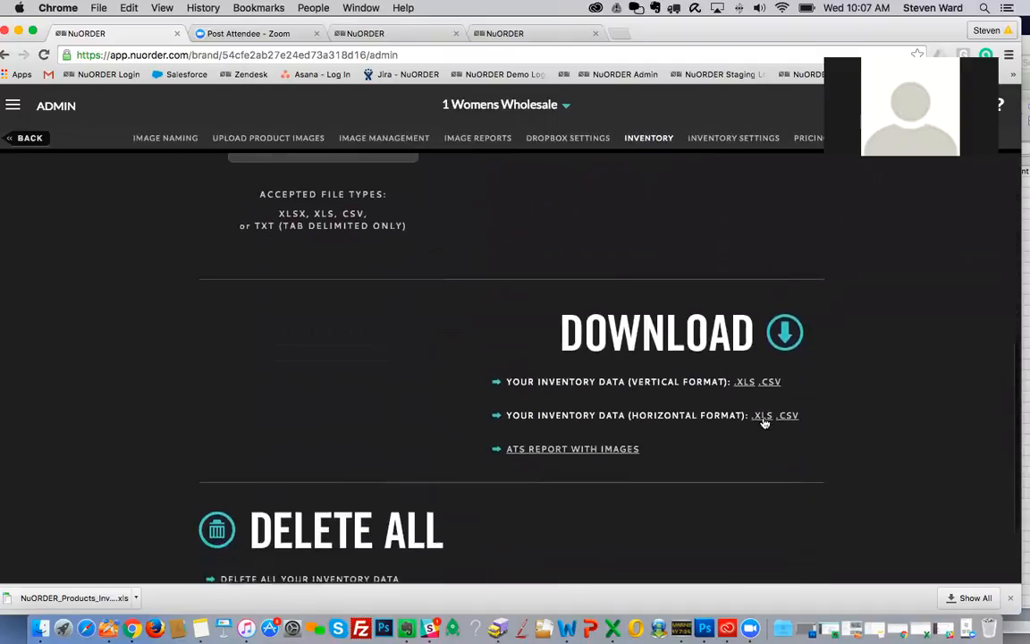
pyautogui.scroll(-1, 689, 278)
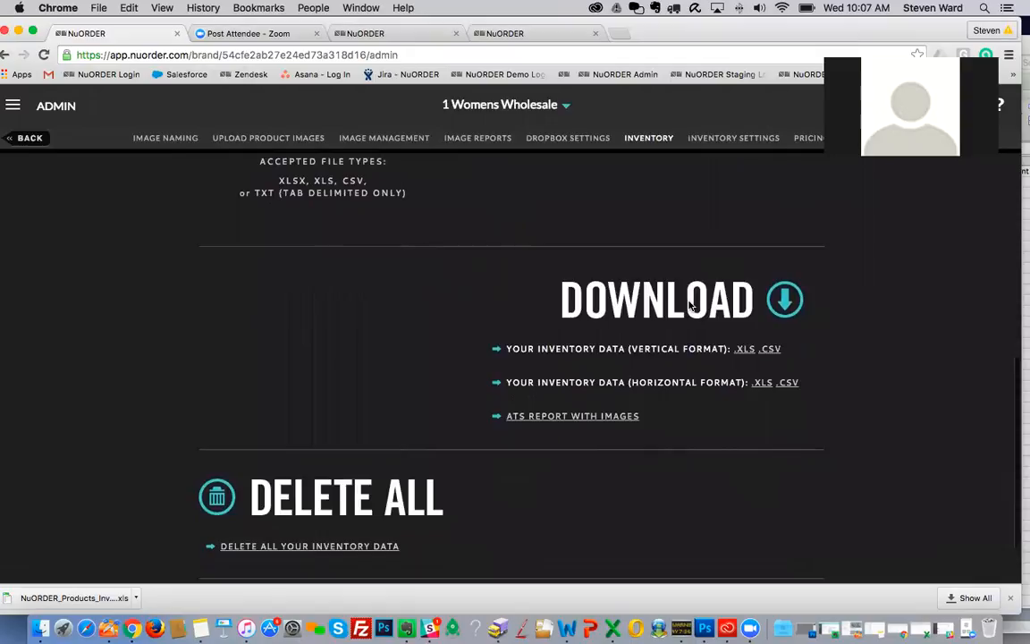
pyautogui.scroll(-1, 693, 295)
pyautogui.scroll(-2, 722, 280)
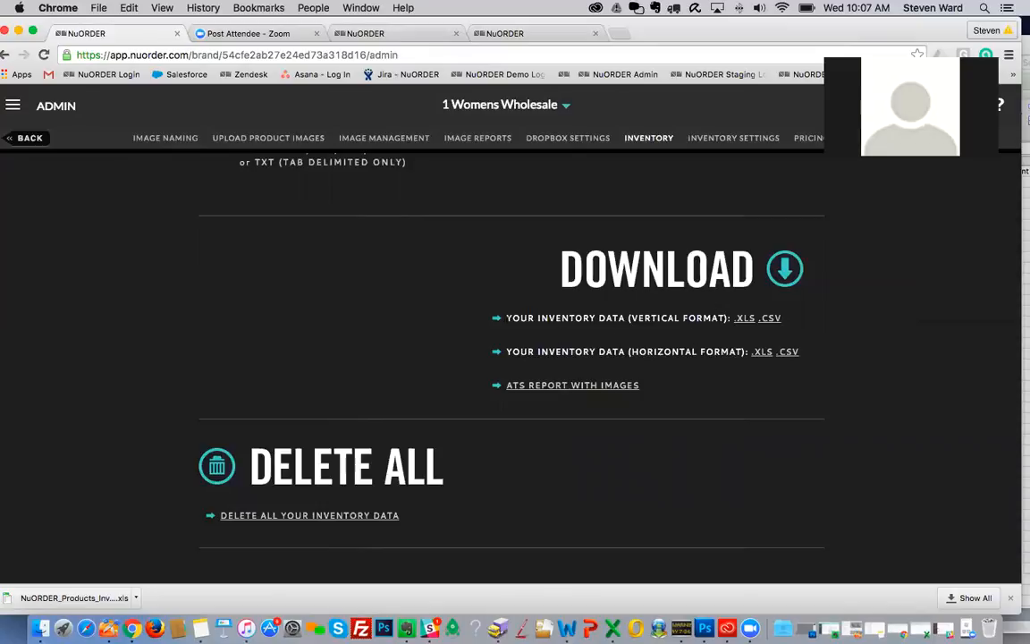
pyautogui.scroll(-1, 656, 330)
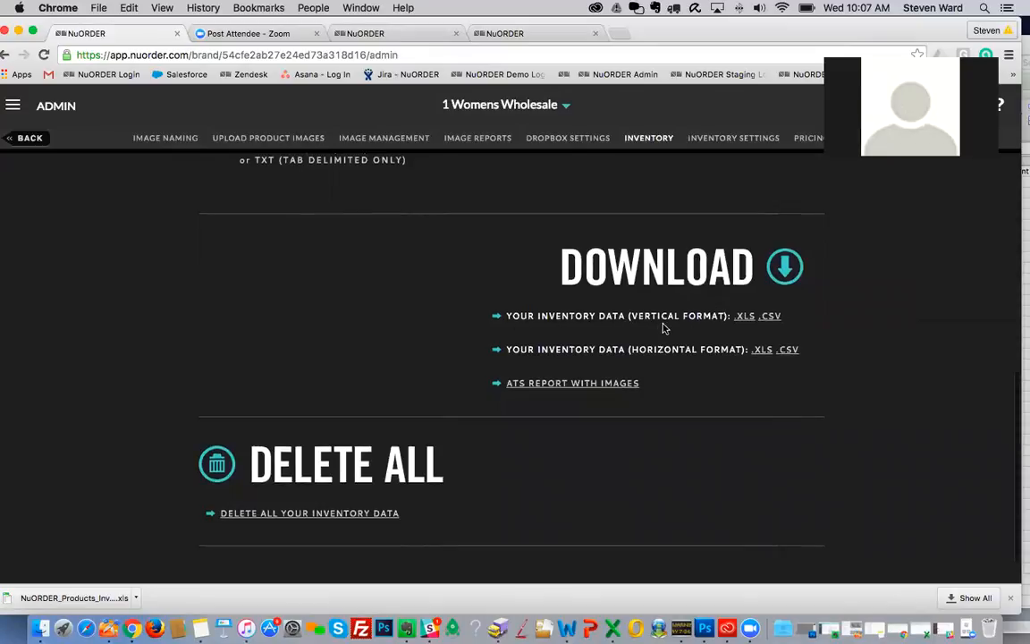
pyautogui.scroll(-1, 674, 325)
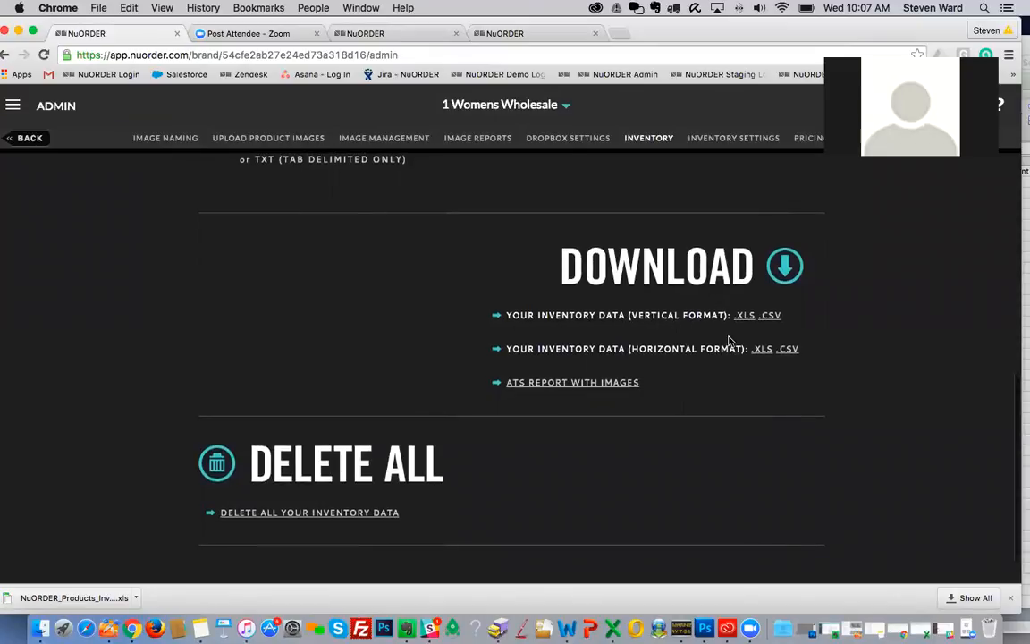
pyautogui.scroll(3, 651, 347)
pyautogui.scroll(-1, 653, 347)
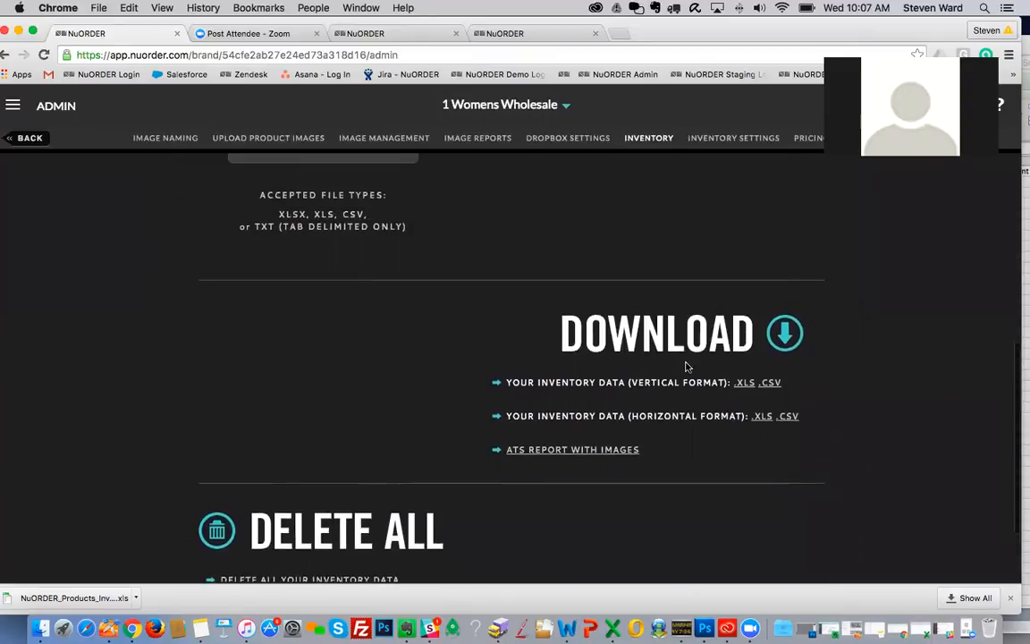
pyautogui.scroll(1, 658, 382)
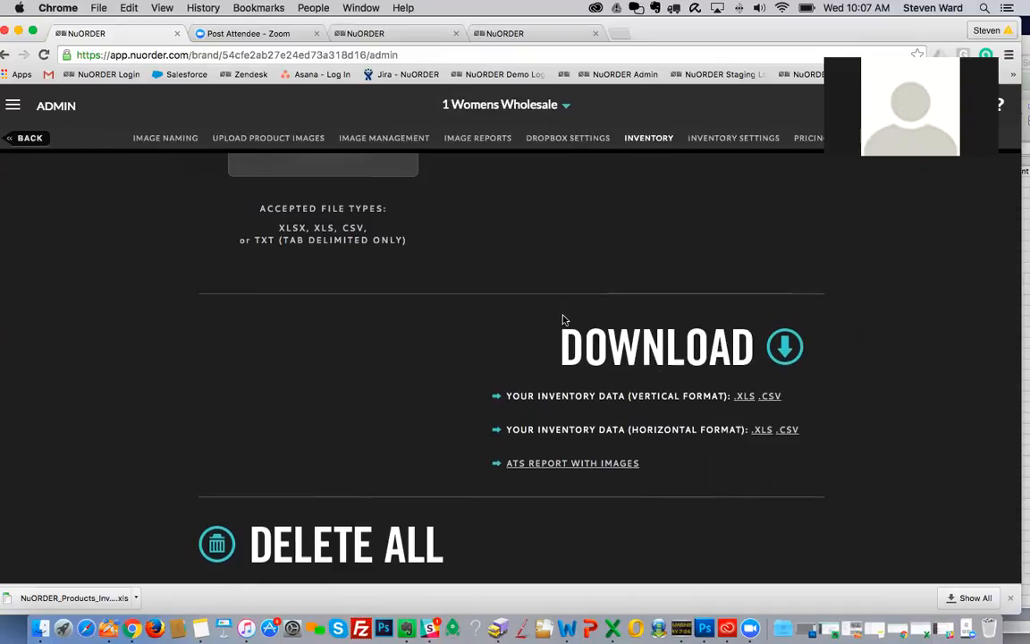
pyautogui.scroll(5, 563, 319)
pyautogui.scroll(3, 563, 320)
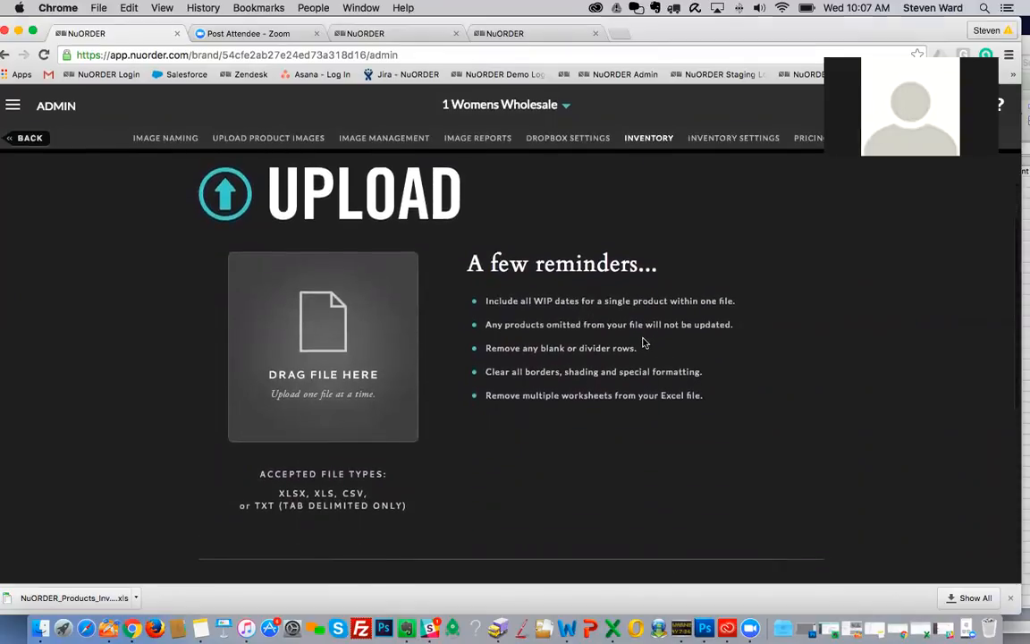
# - Switch to the NuORDER_Products_Inventory_Export workbook in Excel and widen the Style Number column to fit its heading
pyautogui.hotkey('ctrl', 'Up')
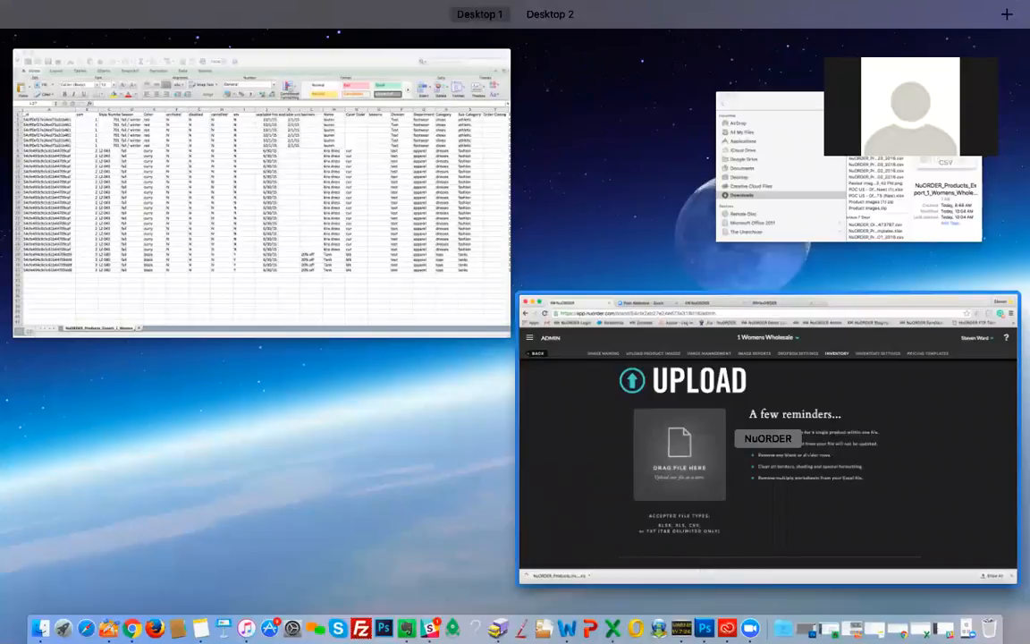
pyautogui.click(658, 345)
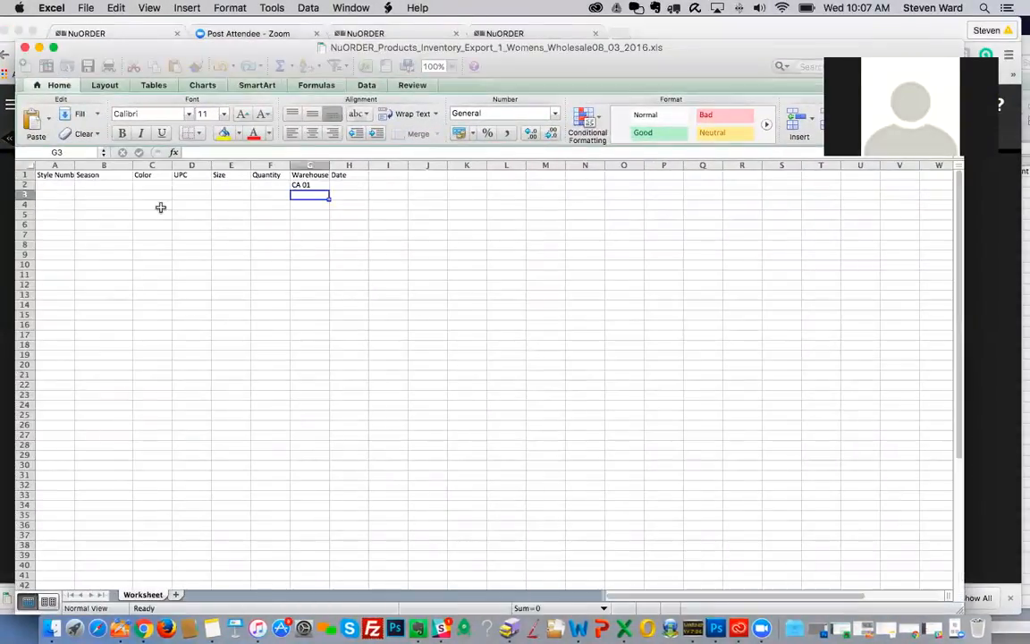
pyautogui.click(161, 207)
pyautogui.click(41, 172)
pyautogui.doubleClick(74, 166)
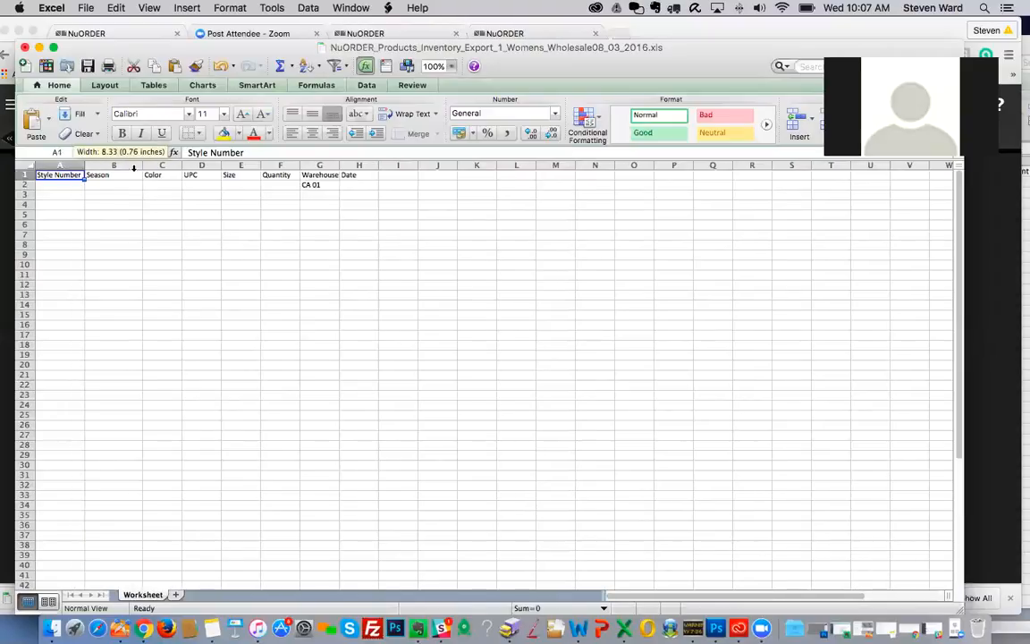
pyautogui.click(144, 167)
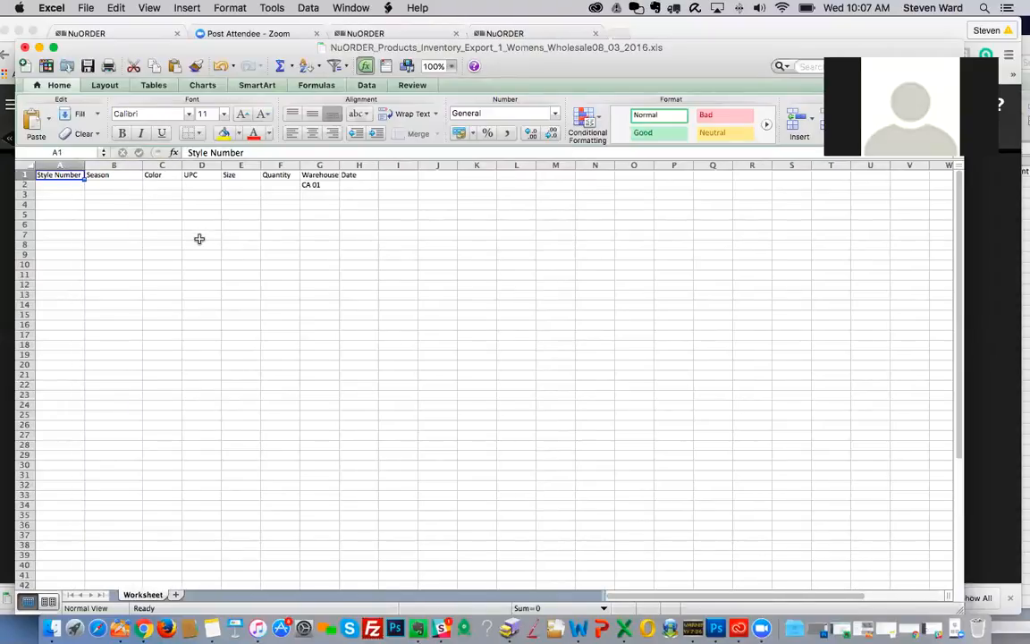
# - Examine the Style Number, Season and Color columns of the inventory template
pyautogui.click(92, 183)
pyautogui.click(67, 175)
pyautogui.click(62, 165)
pyautogui.moveTo(62, 166); pyautogui.dragTo(168, 166)
pyautogui.click(163, 166)
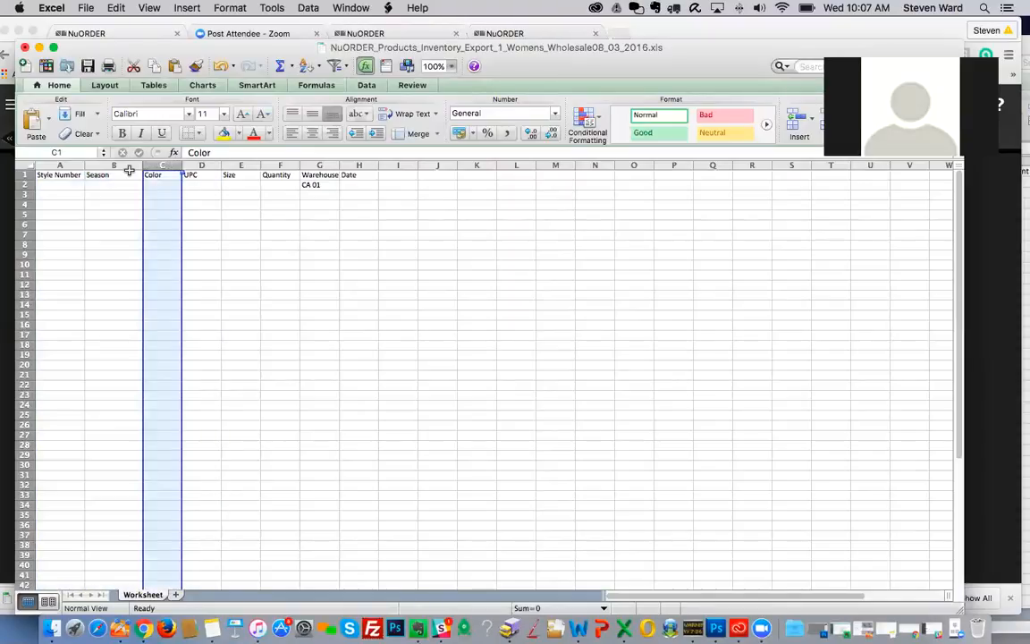
pyautogui.click(127, 174)
pyautogui.click(60, 166)
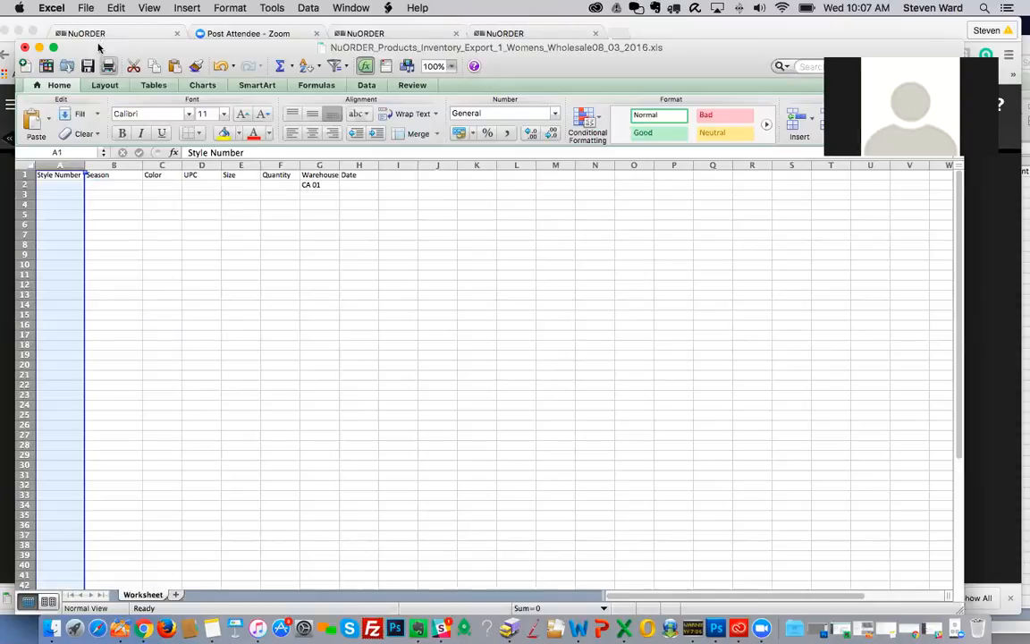
pyautogui.click(204, 234)
pyautogui.click(72, 175)
# - Copy the style number, season and color values in C2:E31 of the products export workbook
pyautogui.hotkey('ctrl', 'Up')
pyautogui.click(329, 216)
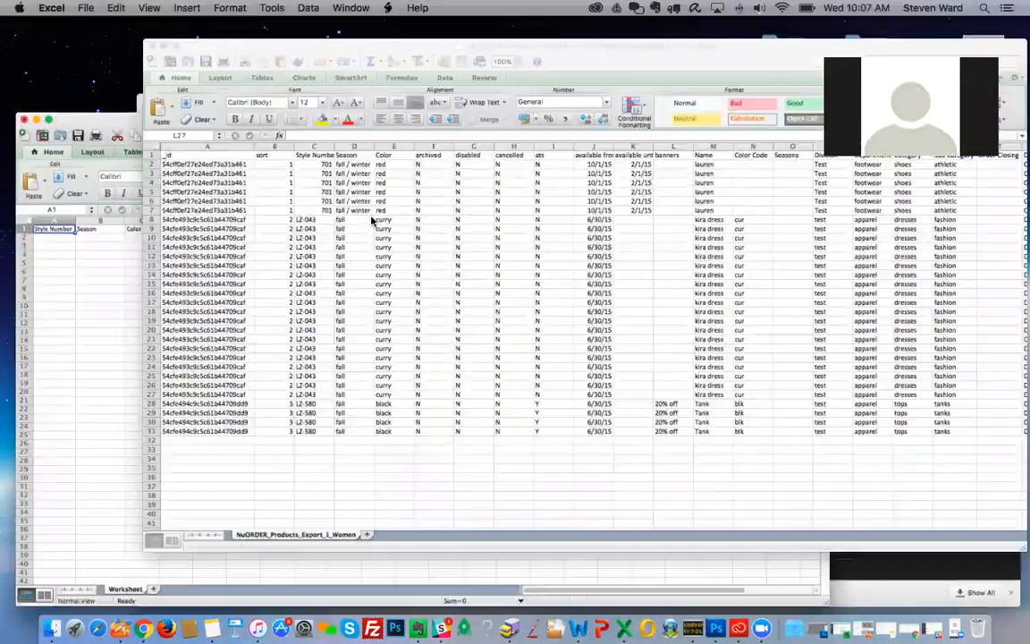
pyautogui.click(348, 192)
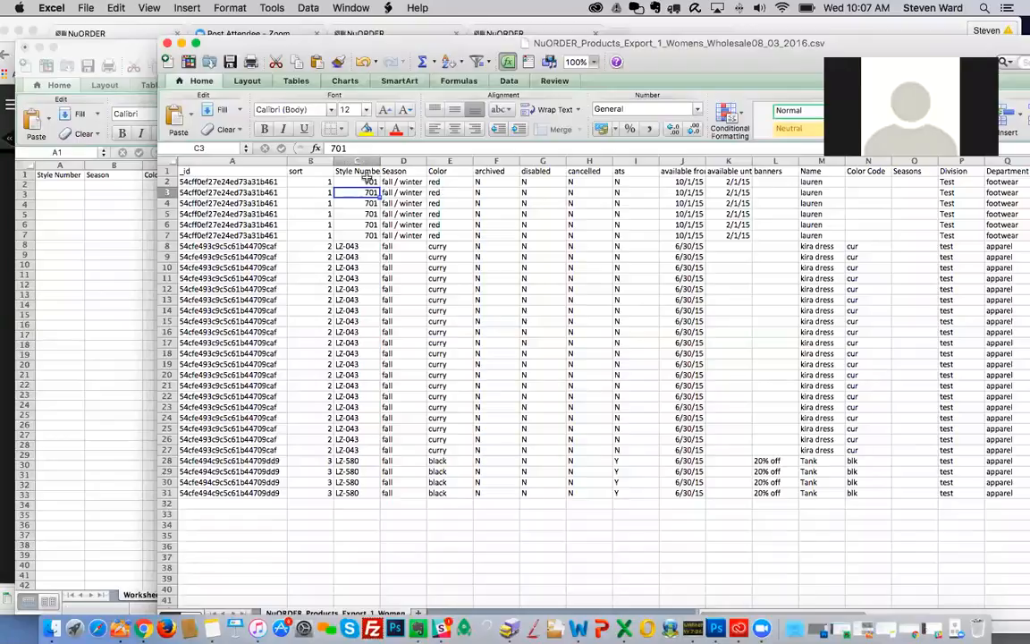
pyautogui.moveTo(349, 182); pyautogui.dragTo(447, 494)
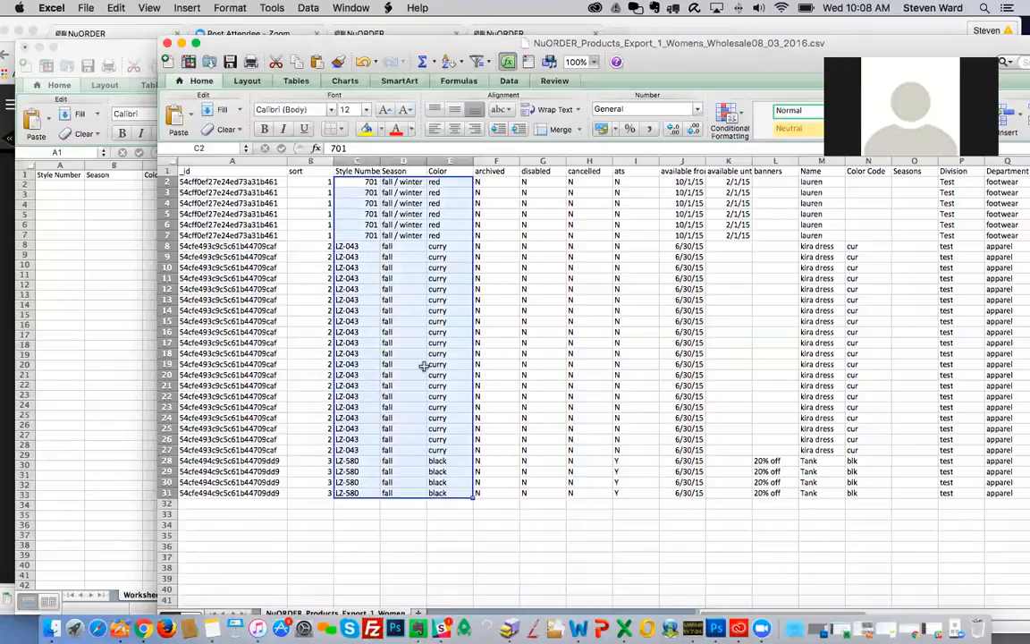
pyautogui.rightClick(433, 228)
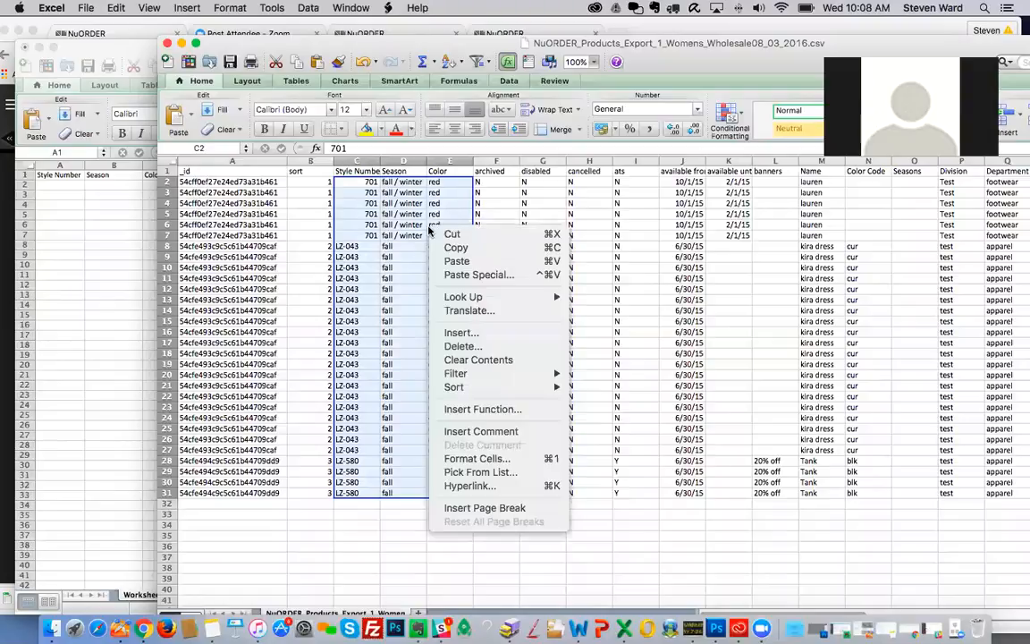
pyautogui.click(472, 254)
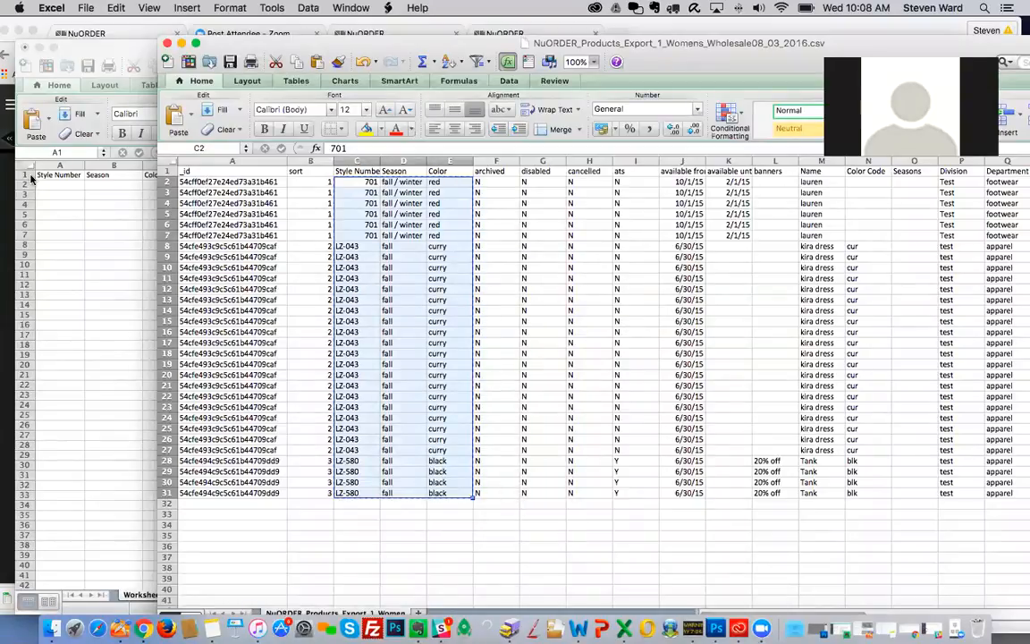
# - Paste the copied product values into the inventory export worksheet, starting at cell A2
pyautogui.click(73, 186)
pyautogui.rightClick(72, 185)
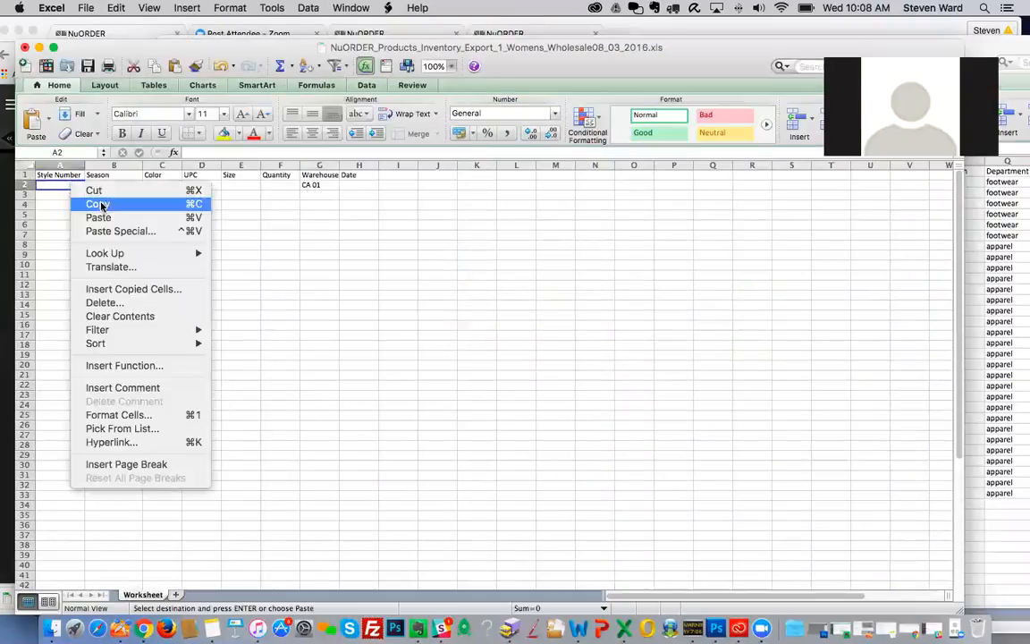
pyautogui.click(101, 214)
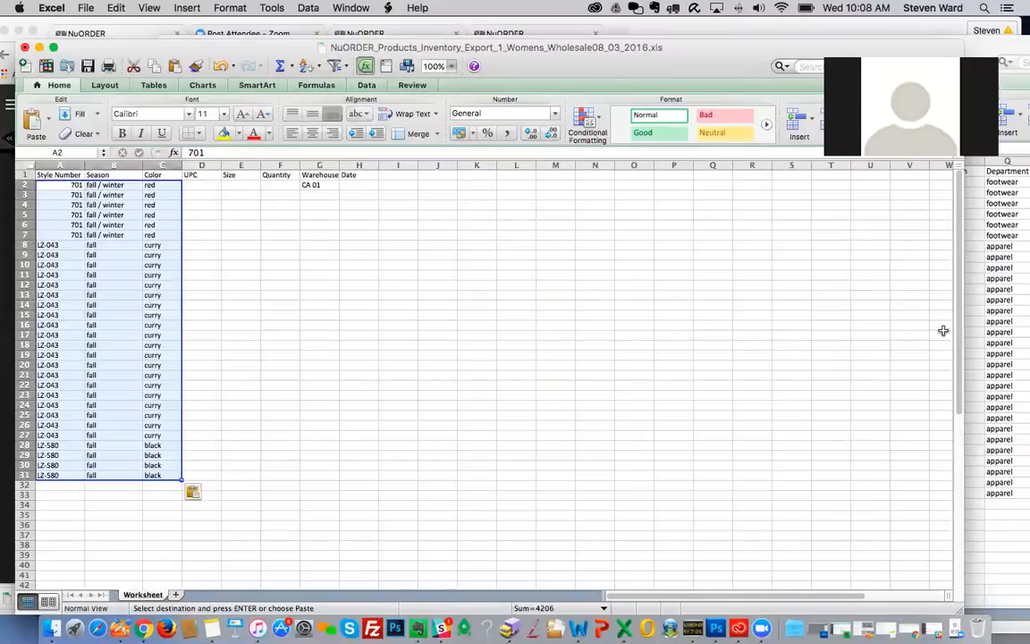
# - Switch to the products export workbook and enter sizes 1, 2, 3 and 4 in cells AG2 to AG5 of the size 1 column
pyautogui.click(998, 324)
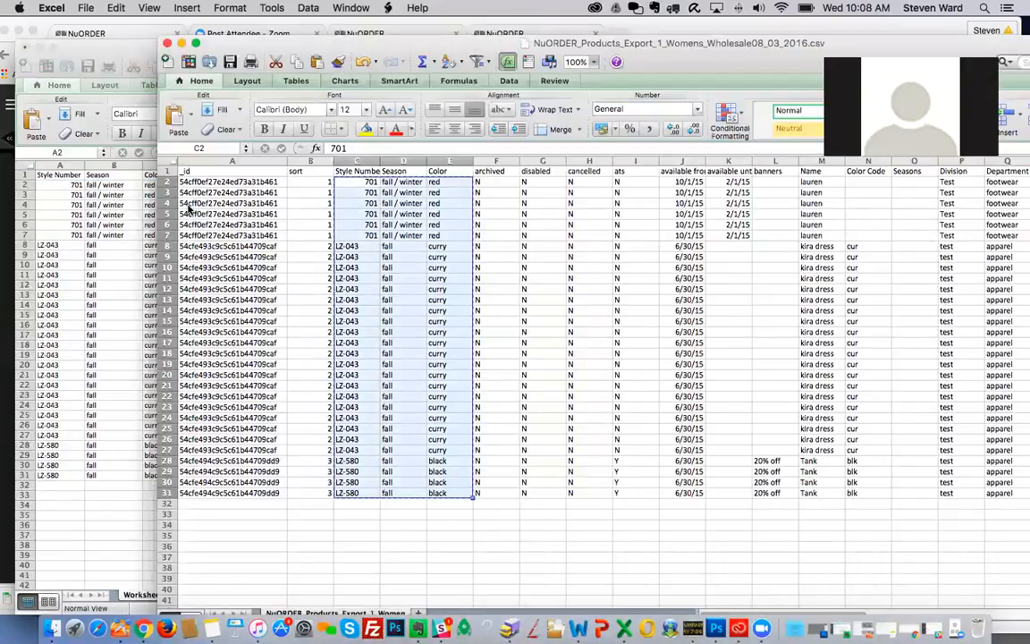
pyautogui.click(136, 209)
pyautogui.click(989, 303)
pyautogui.hscroll(15, 772, 282)
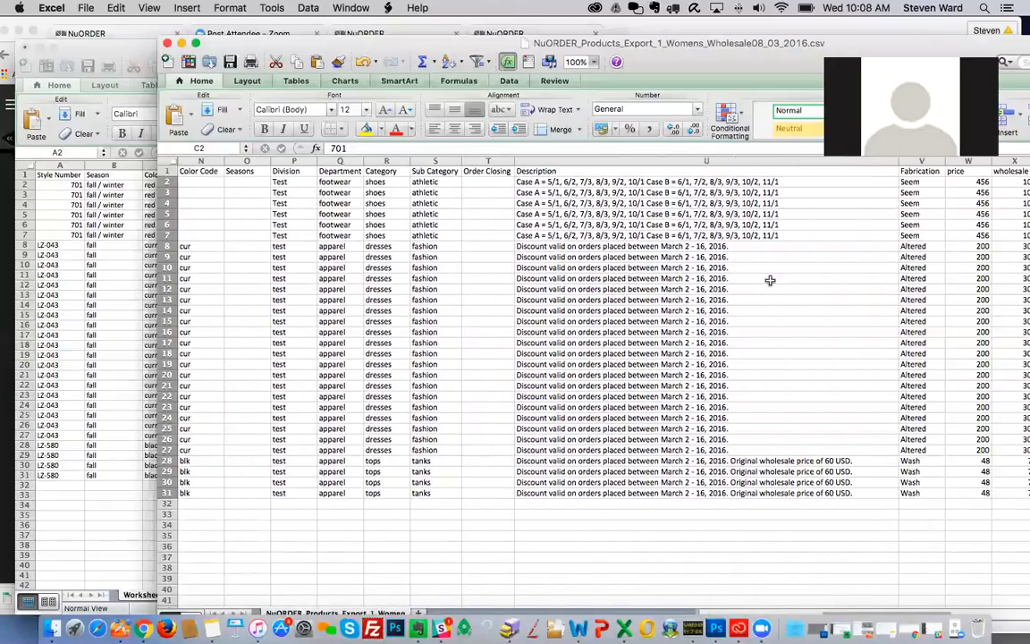
pyautogui.hscroll(15, 769, 281)
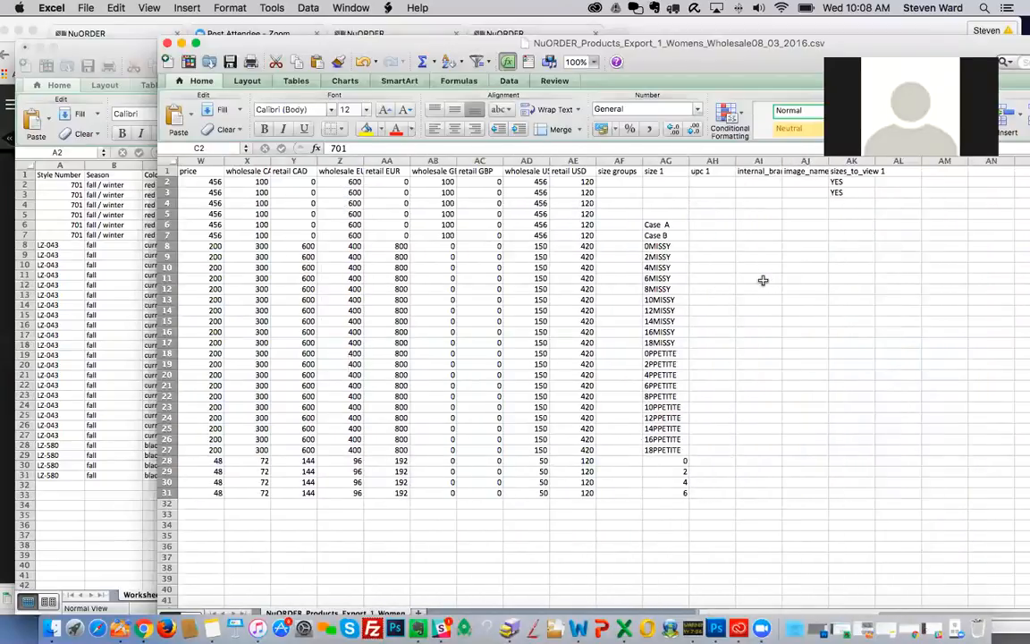
pyautogui.click(666, 183)
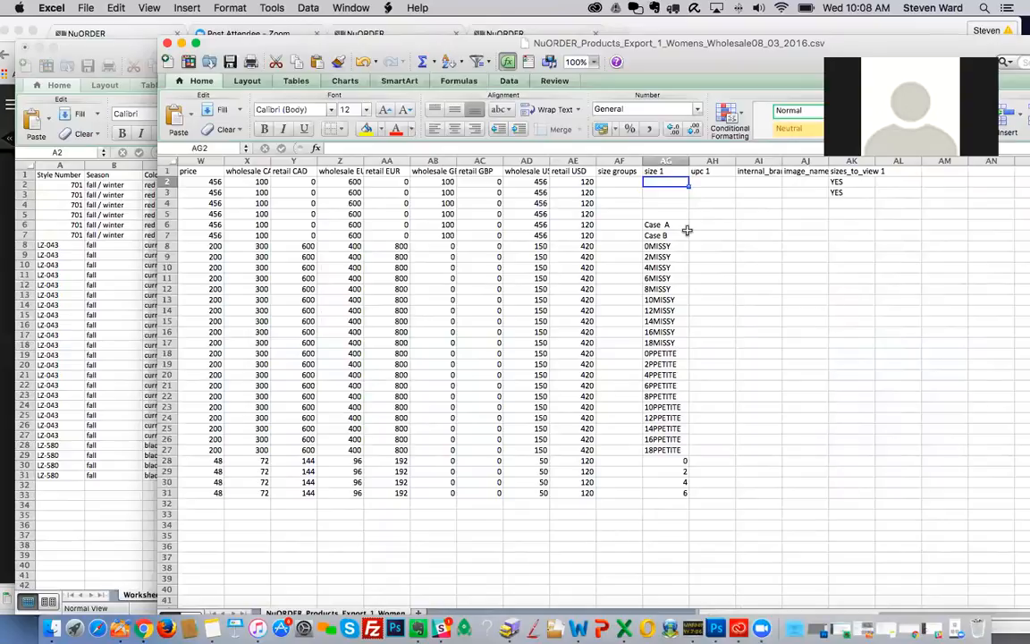
pyautogui.write('1')
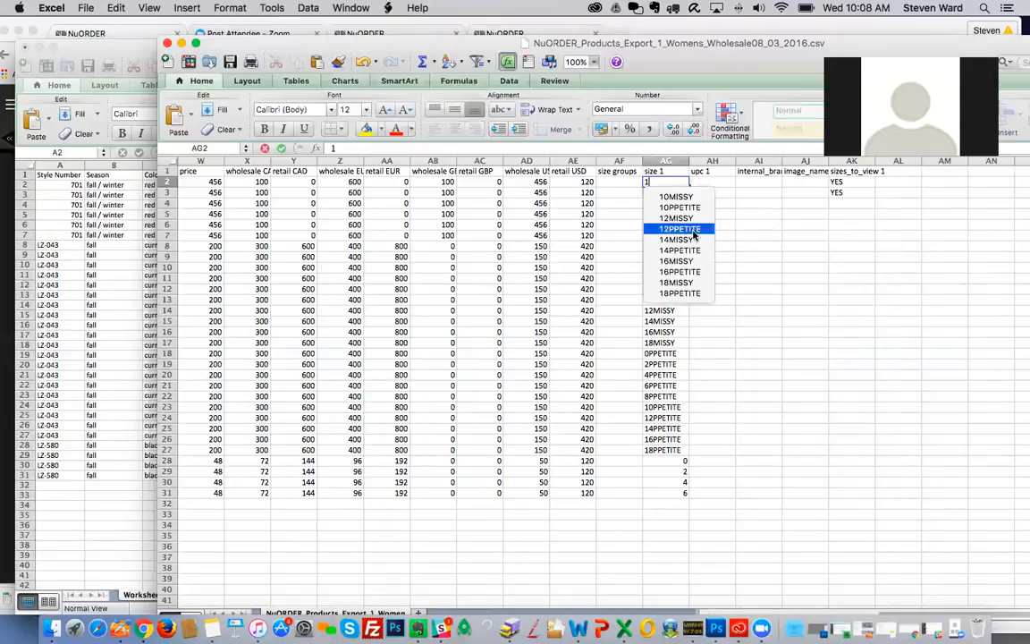
pyautogui.click(768, 233)
pyautogui.click(667, 191)
pyautogui.write('2')
pyautogui.press('Return')
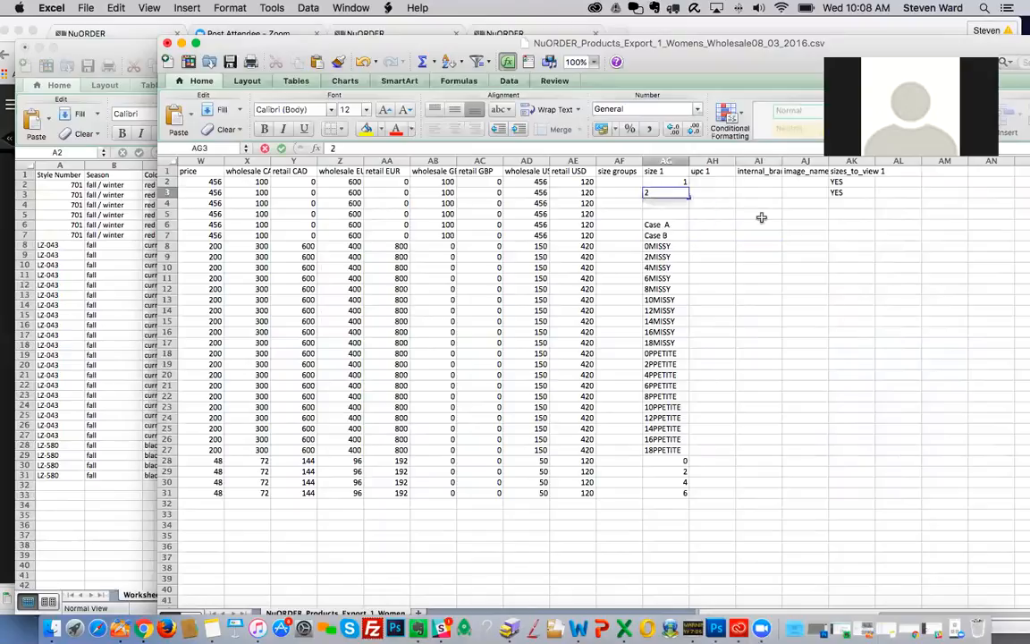
pyautogui.write('3')
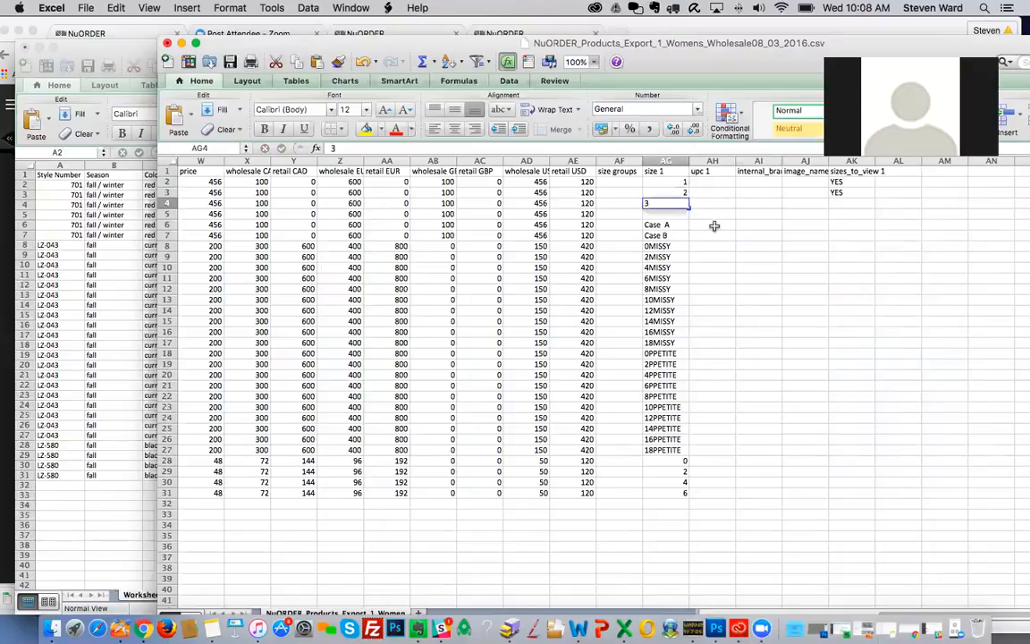
pyautogui.click(716, 223)
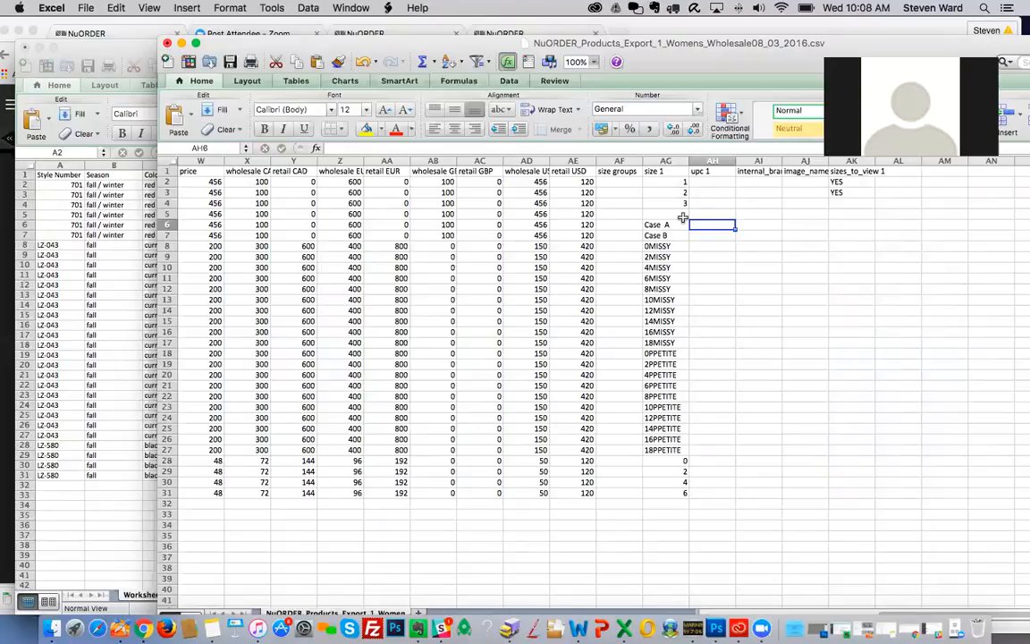
pyautogui.click(670, 182)
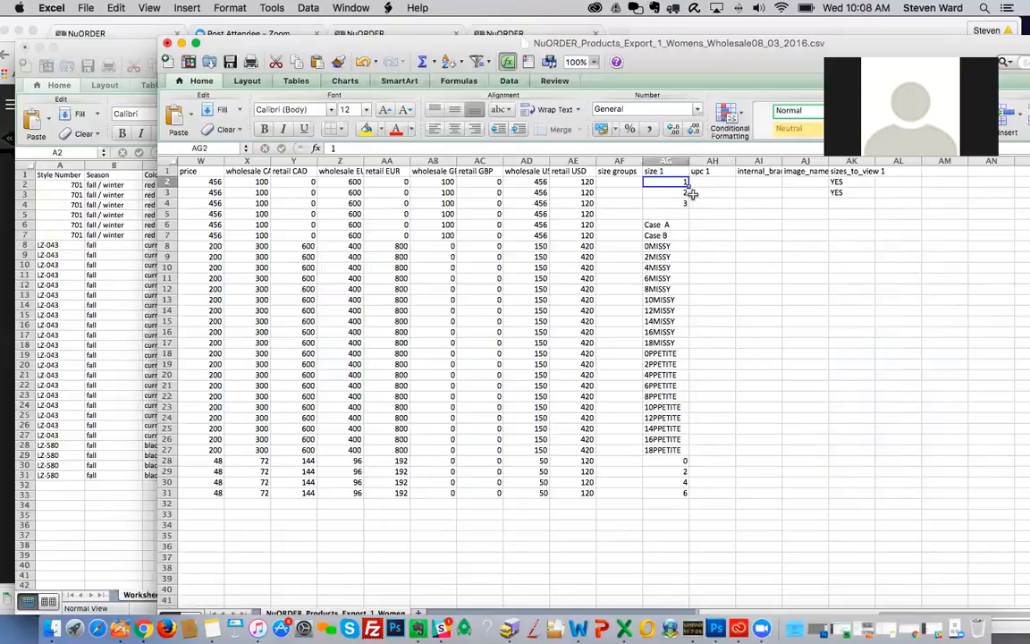
pyautogui.click(676, 213)
pyautogui.write('4')
pyautogui.click(851, 246)
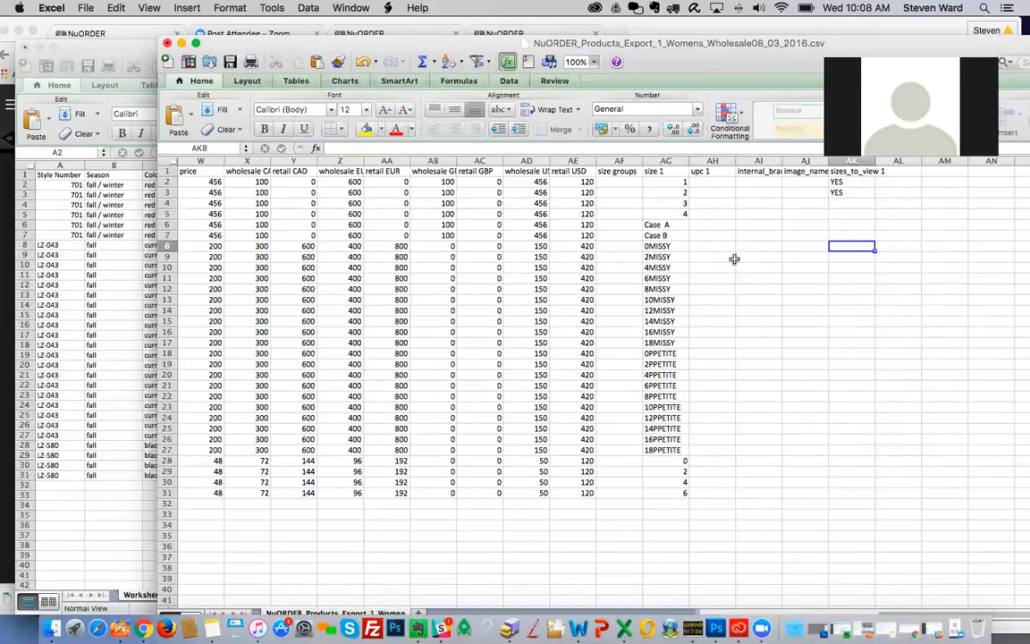
# - Copy the size values in AG2:AG31 of the products export workbook
pyautogui.click(684, 225)
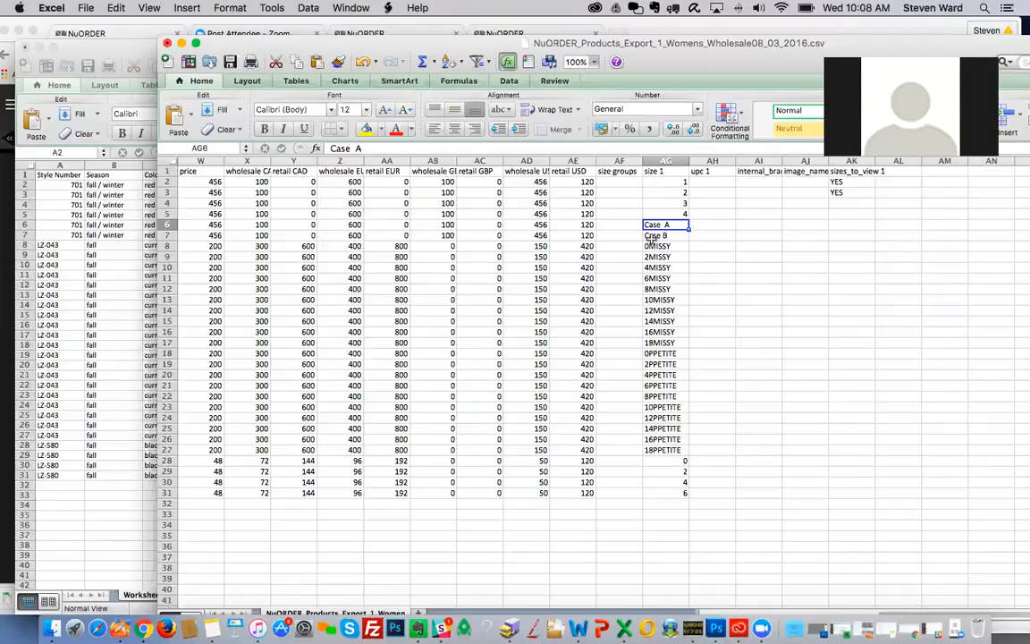
pyautogui.moveTo(670, 182); pyautogui.dragTo(681, 490)
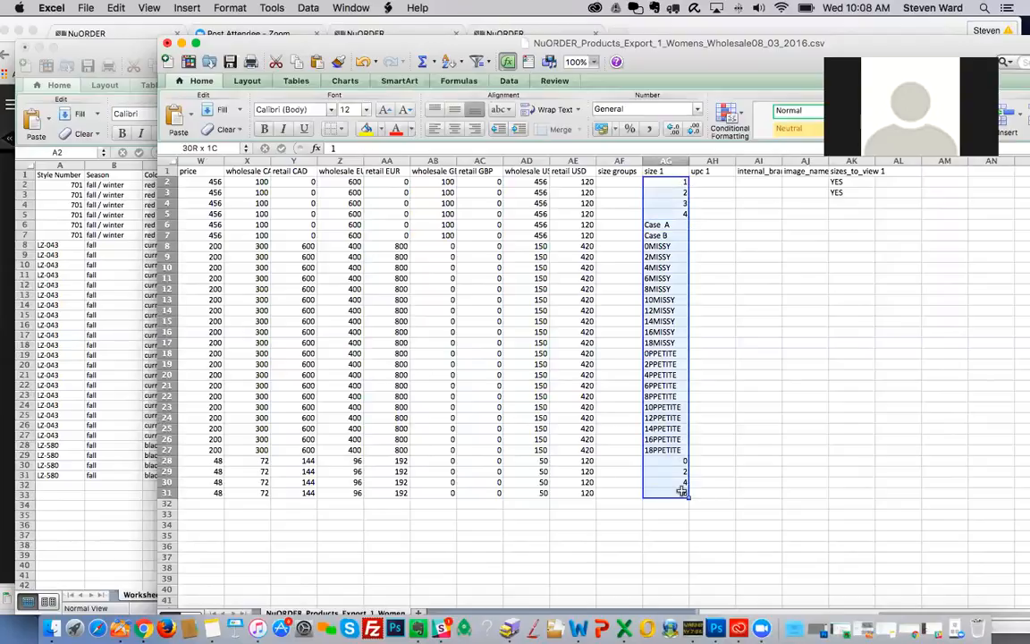
pyautogui.rightClick(681, 261)
pyautogui.click(702, 290)
# - Paste the copied sizes into the Size column of the inventory export worksheet, starting at cell E2
pyautogui.click(132, 315)
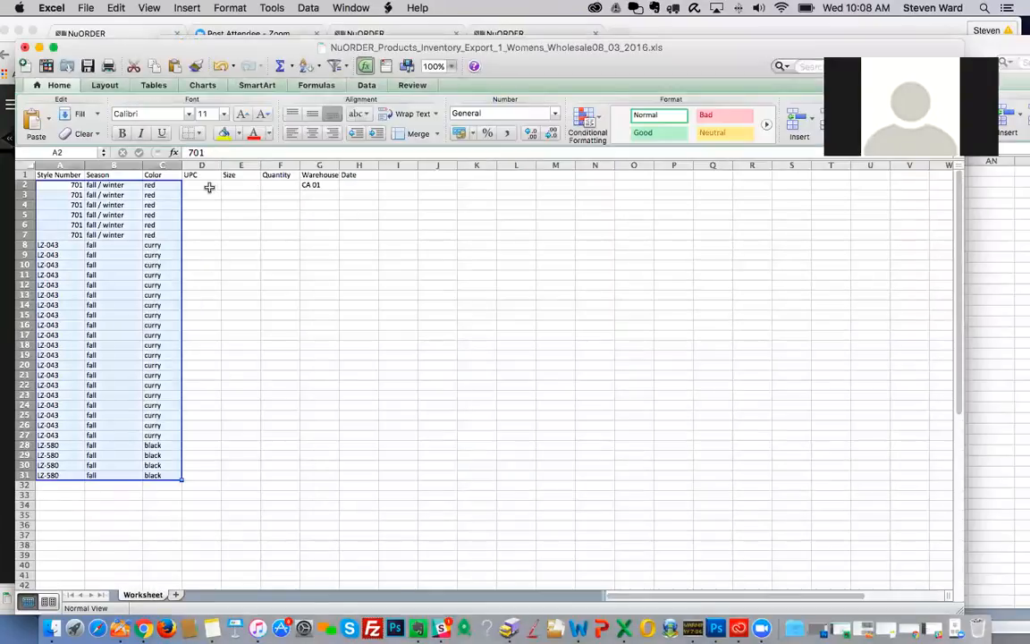
pyautogui.click(246, 185)
pyautogui.rightClick(252, 187)
pyautogui.click(278, 221)
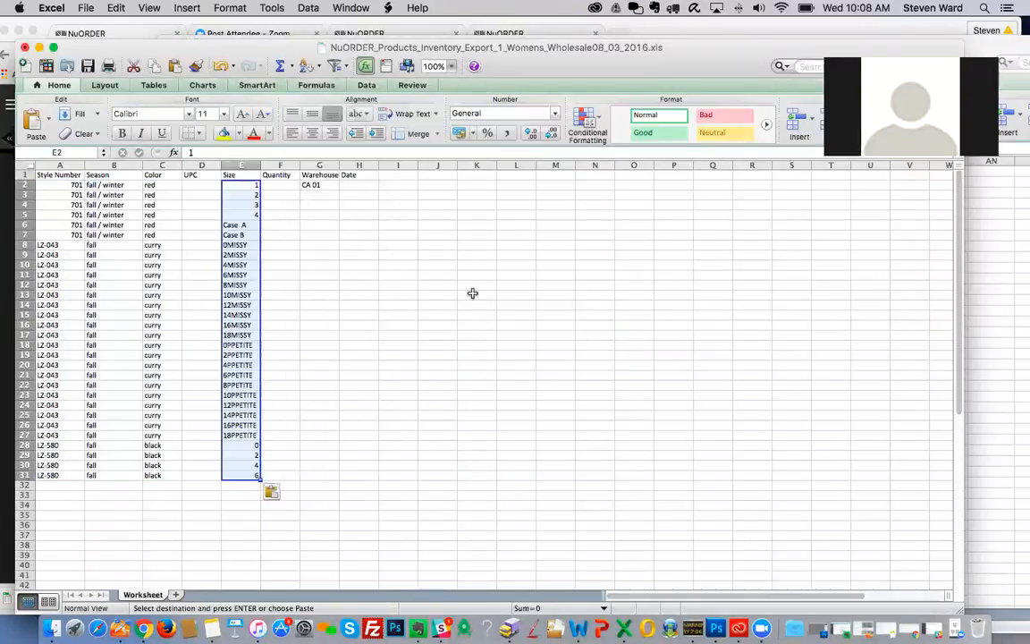
pyautogui.click(472, 295)
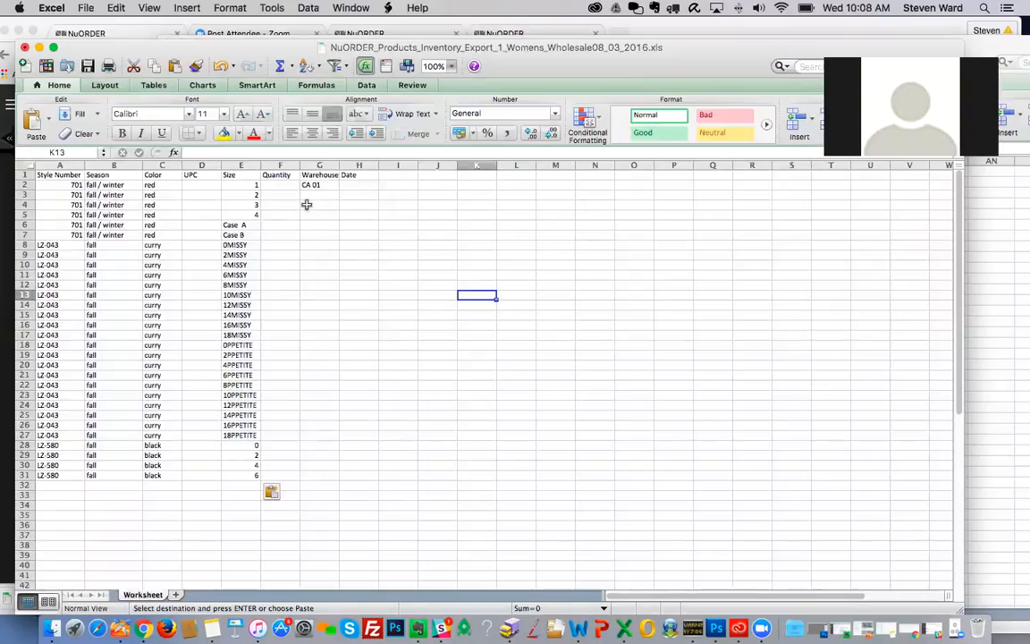
# - Examine the empty Quantity column against the size and style number values of the inventory worksheet
pyautogui.click(280, 165)
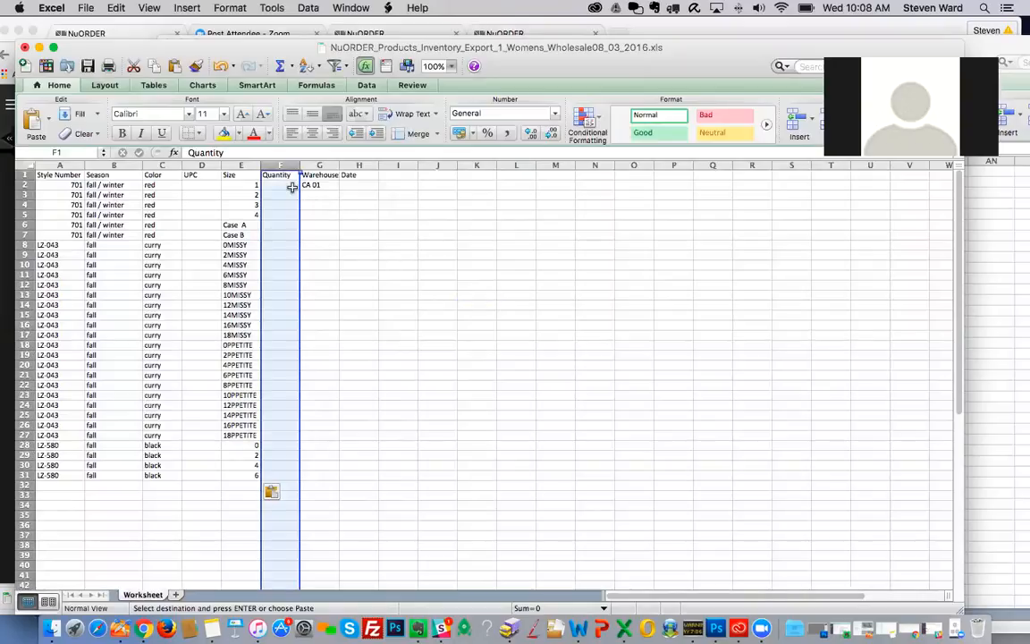
pyautogui.click(291, 188)
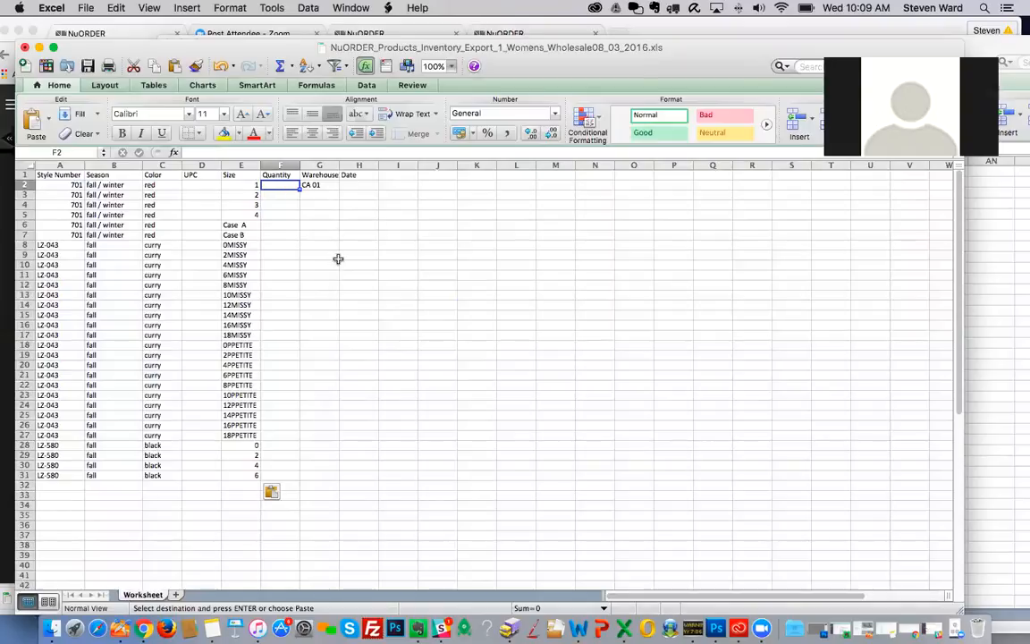
pyautogui.moveTo(255, 192); pyautogui.dragTo(251, 244)
pyautogui.click(250, 244)
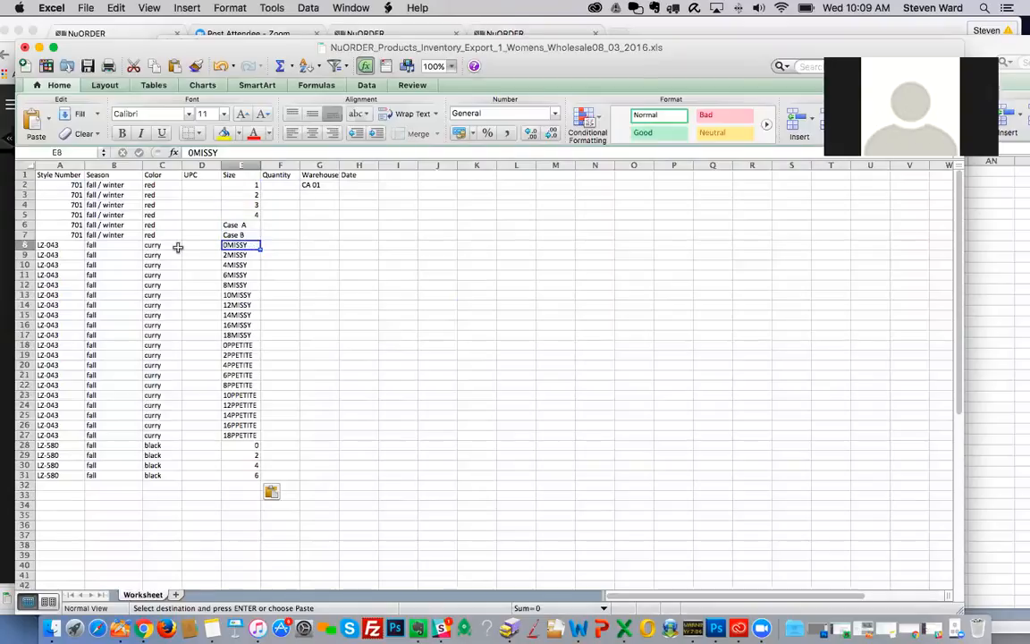
pyautogui.click(82, 195)
pyautogui.click(109, 188)
pyautogui.click(77, 193)
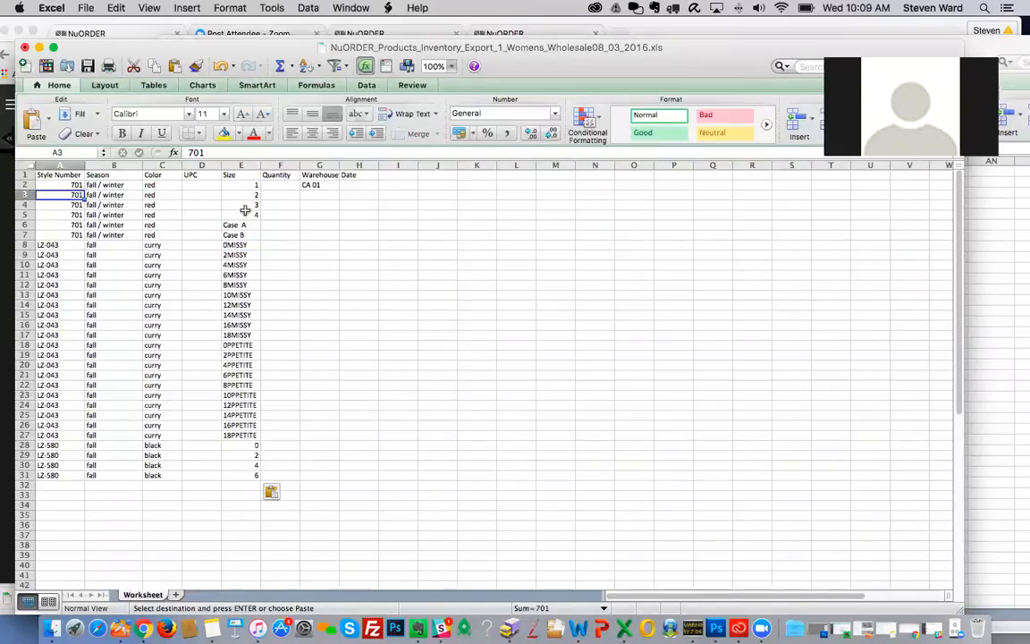
# - Enter the quantities 50, 60, 55 and 70 in cells F2 to F5 for sizes 1 to 4 of style 701
pyautogui.click(279, 186)
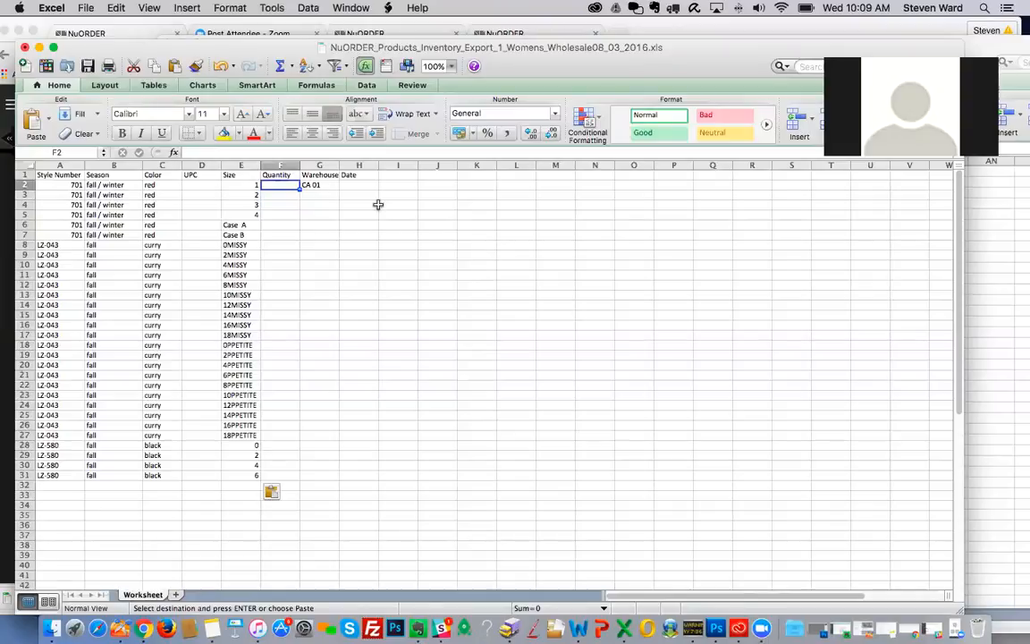
pyautogui.write('50')
pyautogui.press('Return')
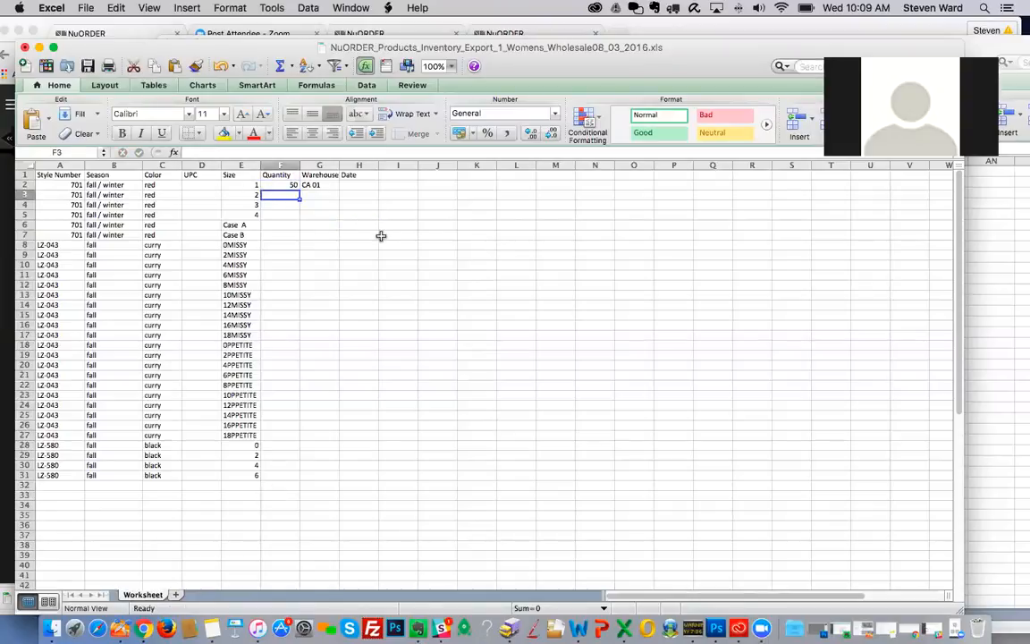
pyautogui.write('60')
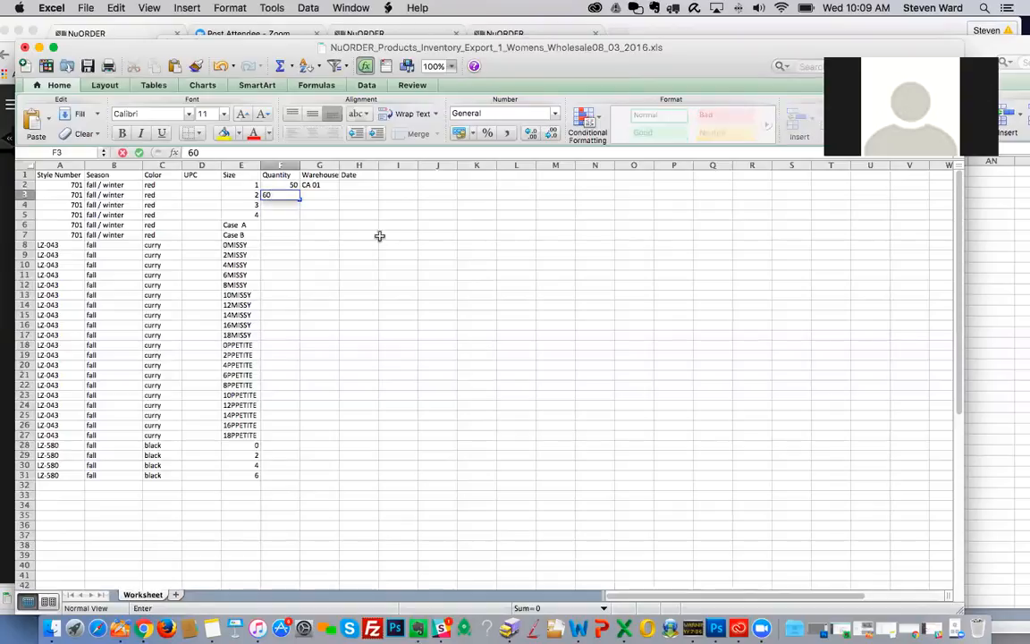
pyautogui.press('Return')
pyautogui.write('55')
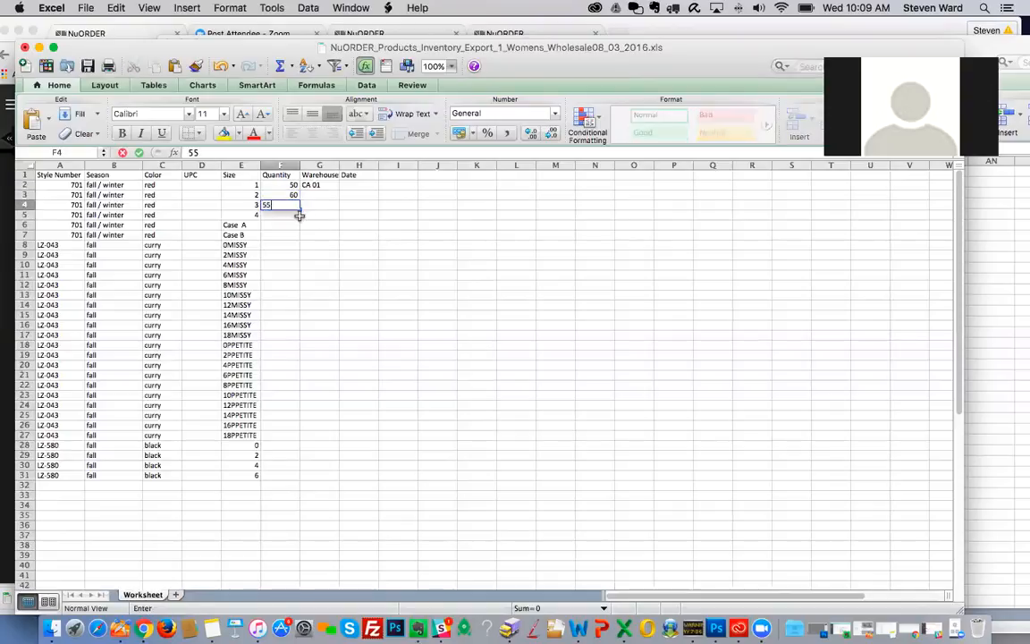
pyautogui.press('Return')
pyautogui.write('70')
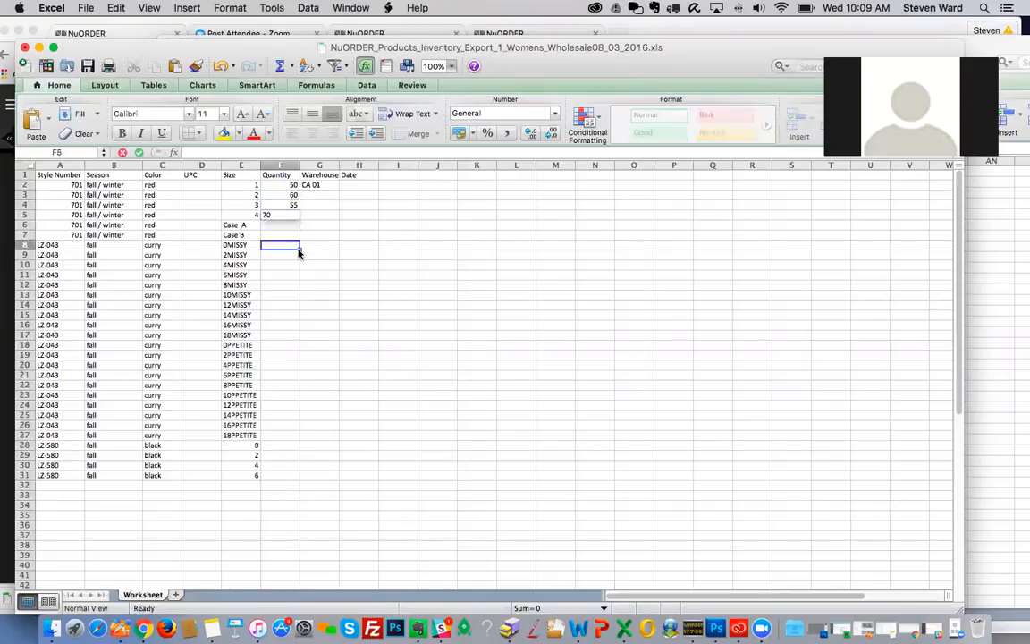
pyautogui.press('Return')
# - Enter a quantity of 12 for Case A in cell F6 and fill it down the Quantity column to F31
pyautogui.write('12')
pyautogui.click(304, 268)
pyautogui.click(295, 226)
pyautogui.moveTo(298, 229); pyautogui.dragTo(284, 476)
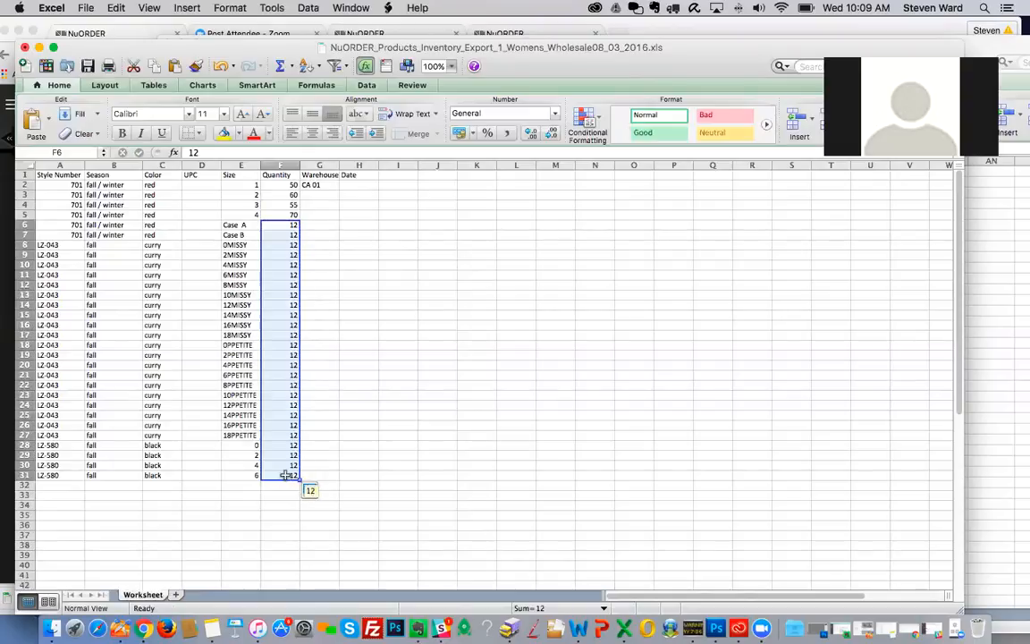
# - Change the LZ-043 quantities to 15 in F8, 17 in F11, 18 in F17, and 13 in both F21 and F23
pyautogui.click(291, 245)
pyautogui.write('15')
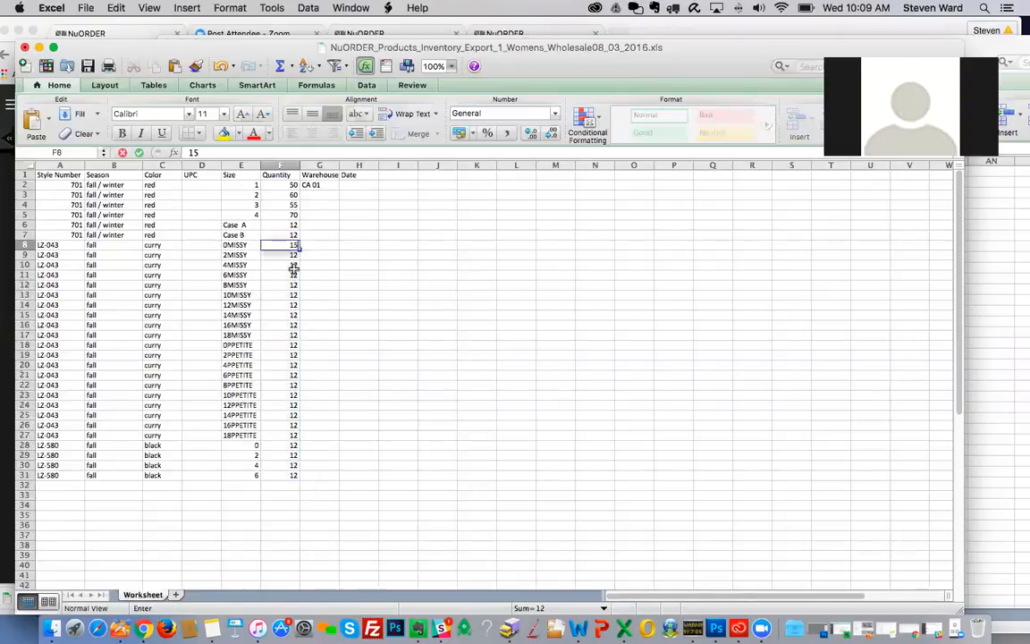
pyautogui.click(291, 274)
pyautogui.write('17')
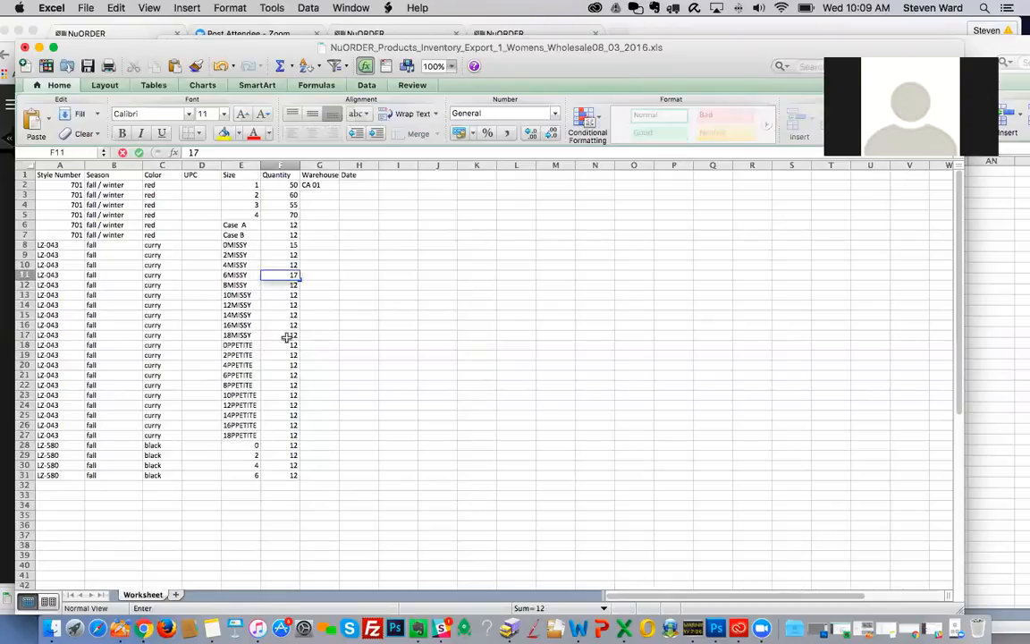
pyautogui.click(291, 334)
pyautogui.write('18')
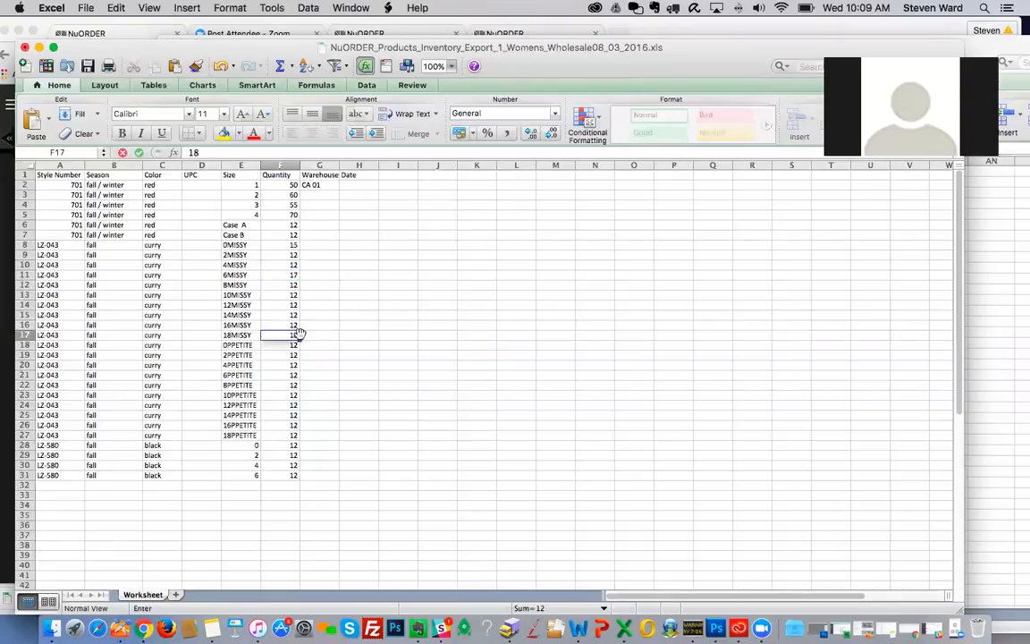
pyautogui.click(288, 374)
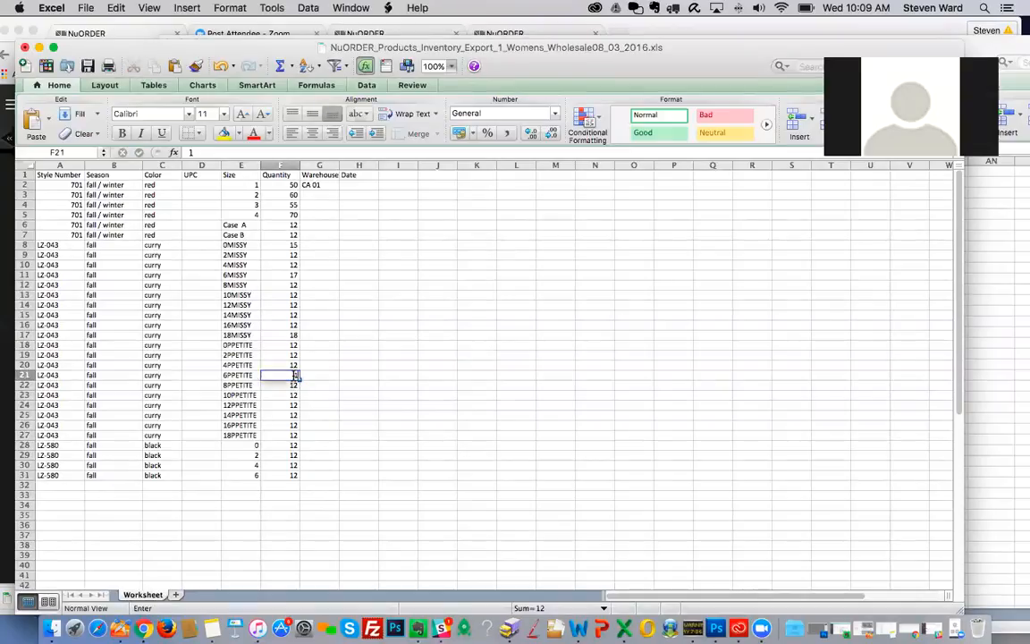
pyautogui.write('13')
pyautogui.click(282, 394)
pyautogui.write('1')
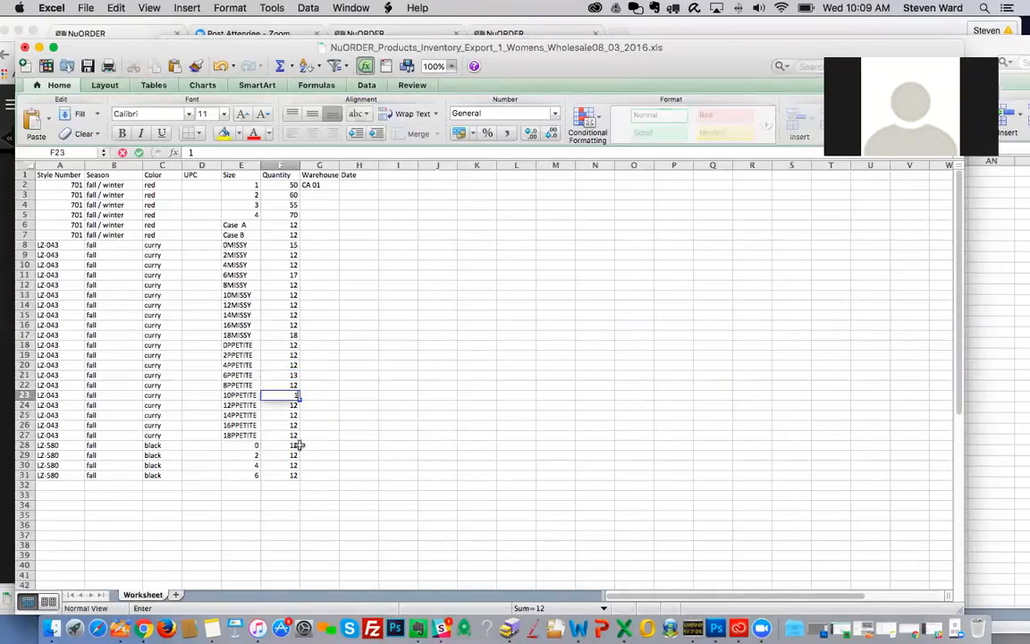
pyautogui.write('3')
pyautogui.click(319, 255)
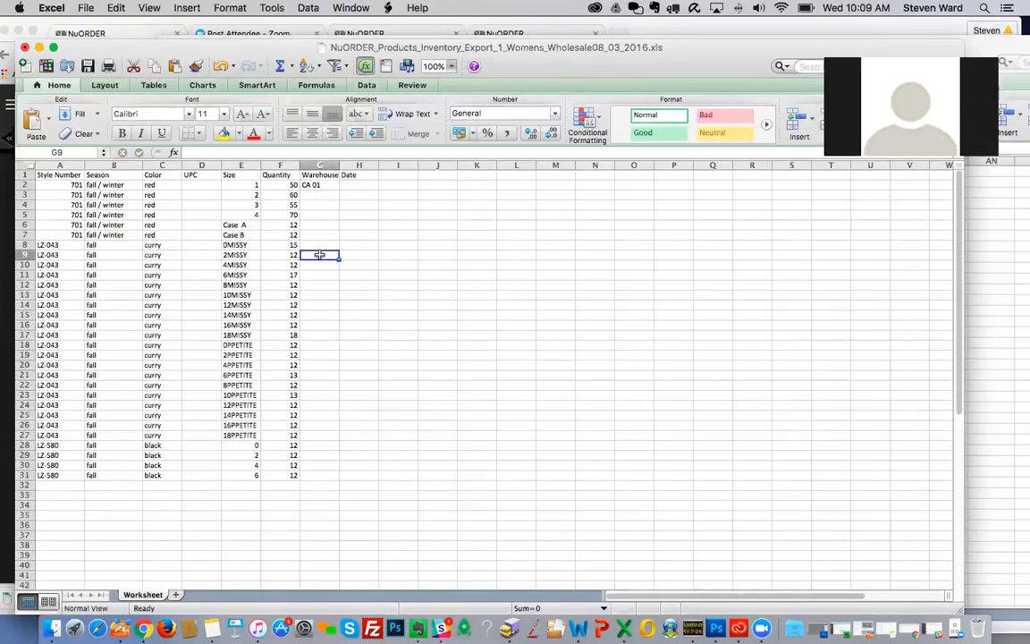
# - Widen the Warehouse column to fit its heading and select the CA 01 entry in cell G2
pyautogui.click(317, 165)
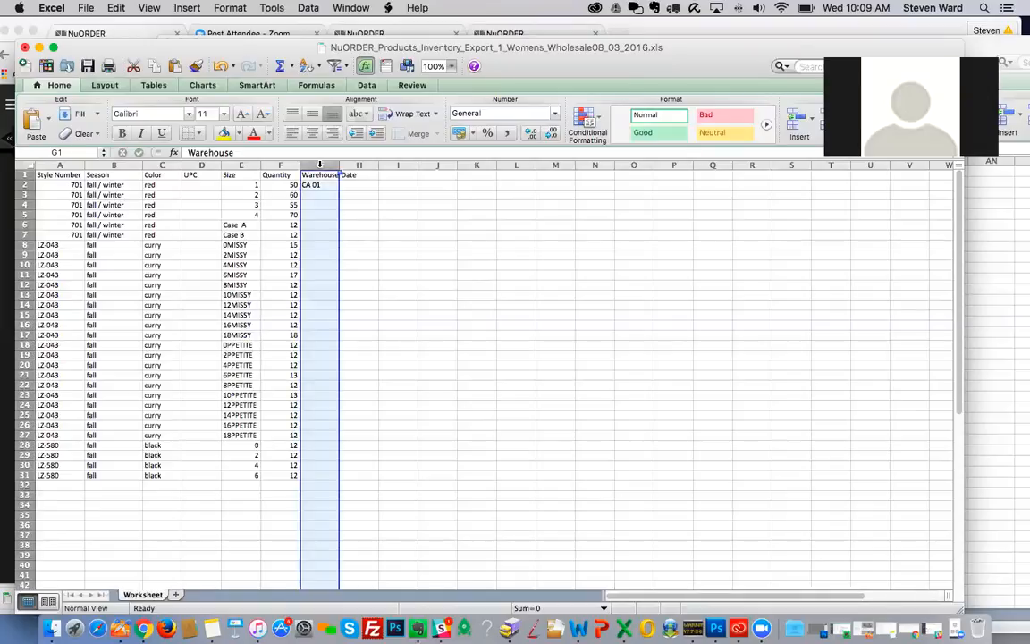
pyautogui.doubleClick(337, 161)
pyautogui.click(331, 195)
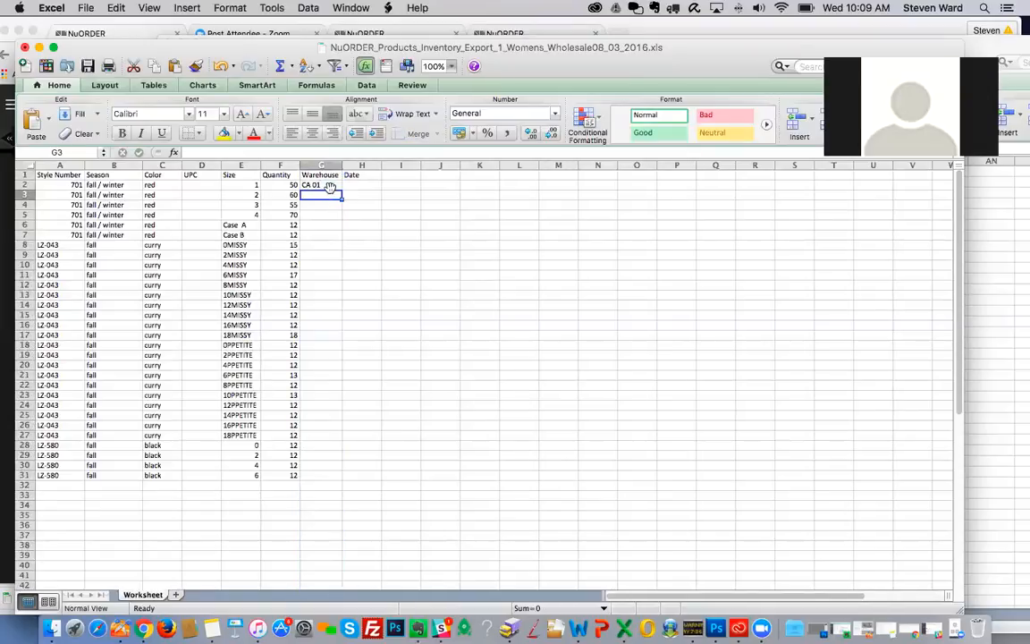
pyautogui.click(327, 185)
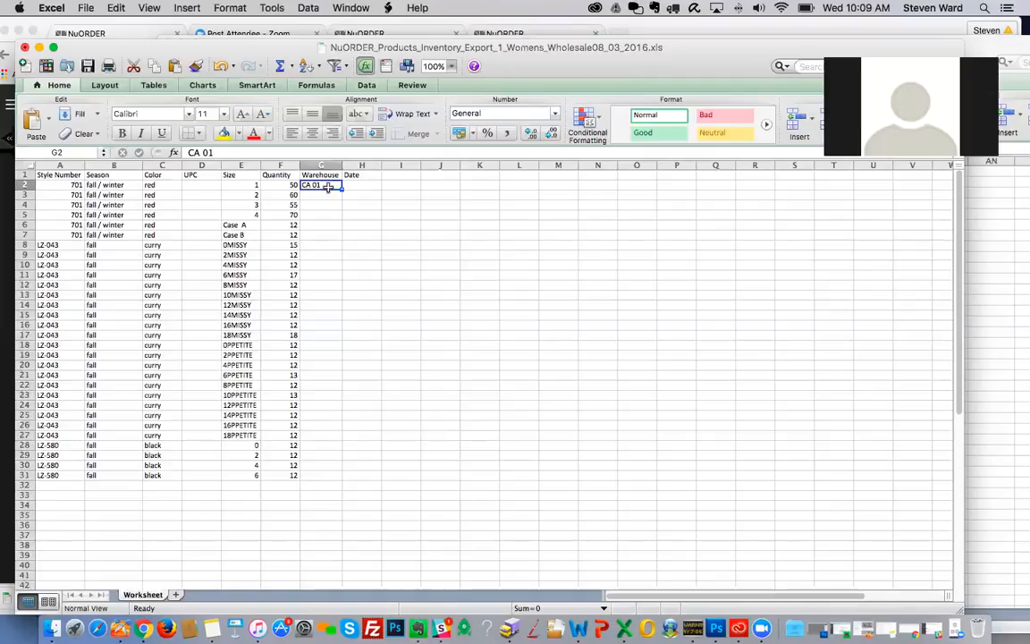
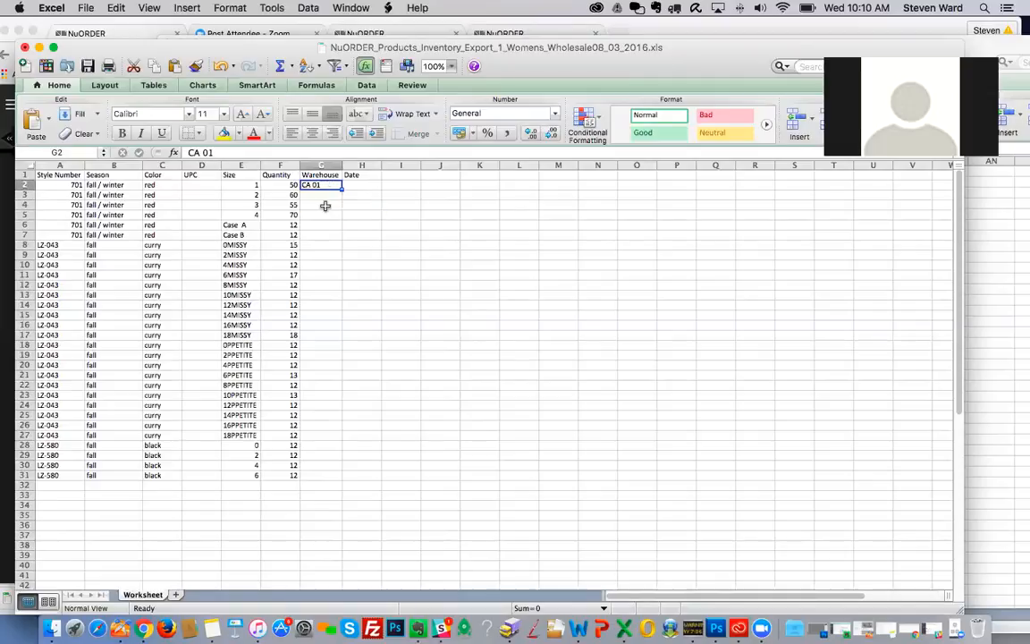
# - Fill the CA 01 warehouse entry from G2 down to G31 as identical copies rather than a series
pyautogui.moveTo(341, 189); pyautogui.dragTo(335, 483)
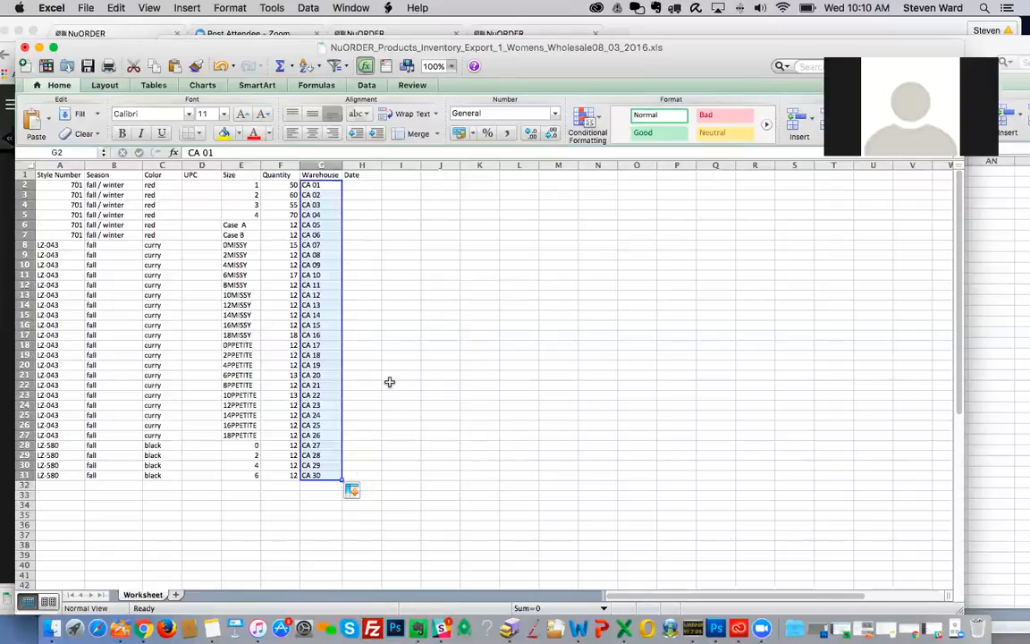
pyautogui.click(363, 491)
pyautogui.click(386, 508)
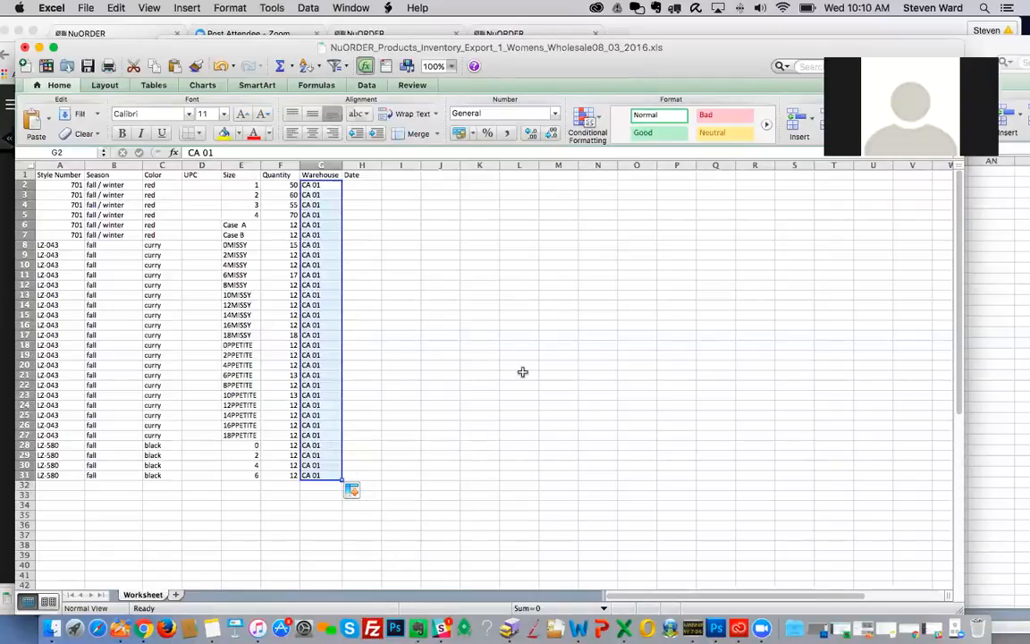
pyautogui.click(451, 273)
pyautogui.moveTo(324, 185); pyautogui.dragTo(328, 475)
# - Enter Immediate as the date in H2 and fill it down to H5 for sizes 1 to 4 of style 701
pyautogui.click(356, 186)
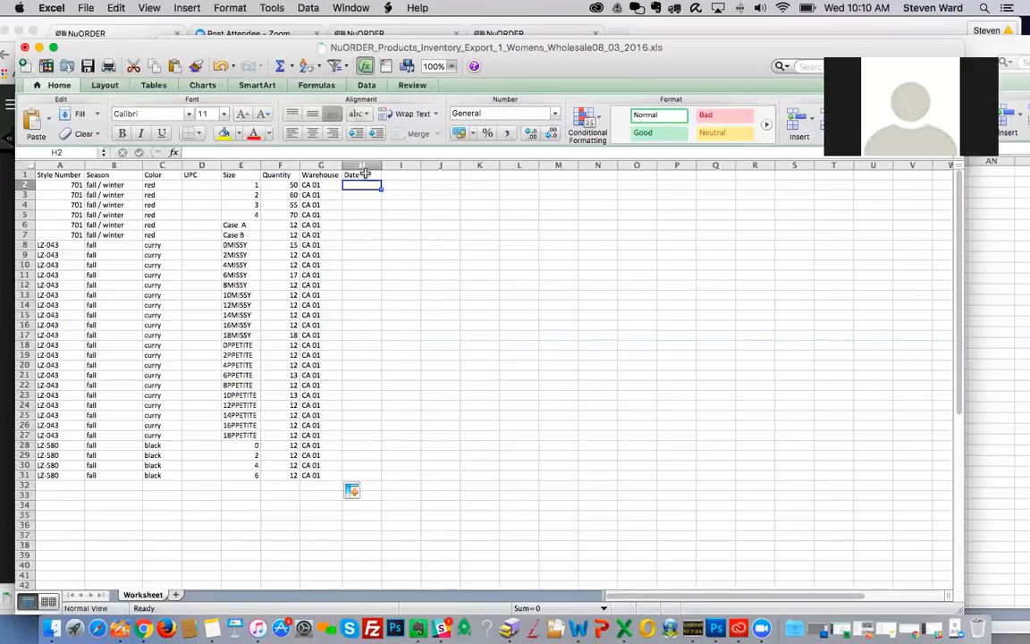
pyautogui.write('1')
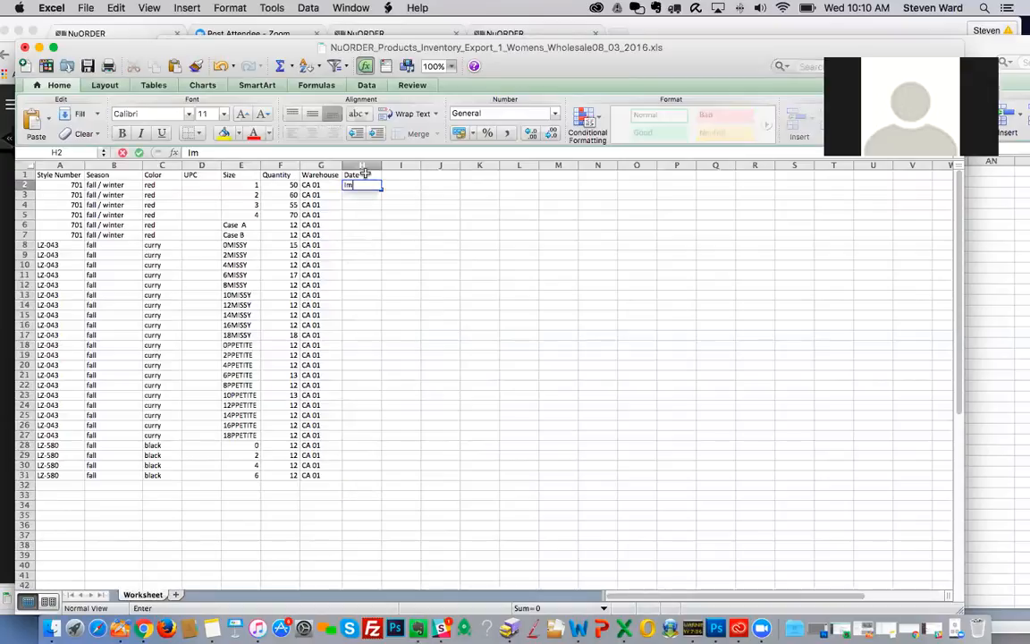
pyautogui.write('mmediate')
pyautogui.click(364, 217)
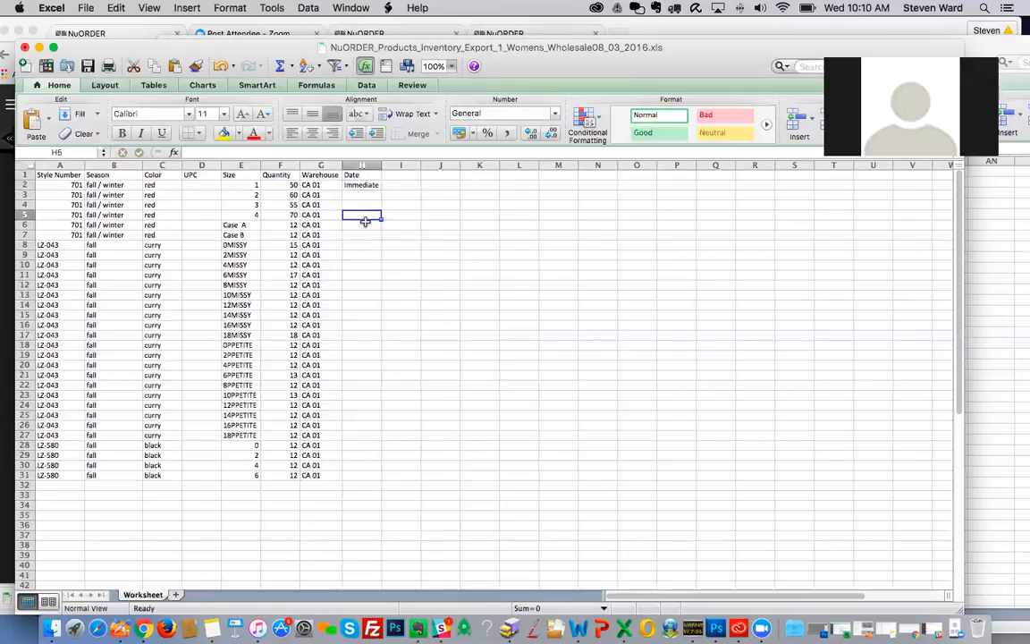
pyautogui.click(366, 182)
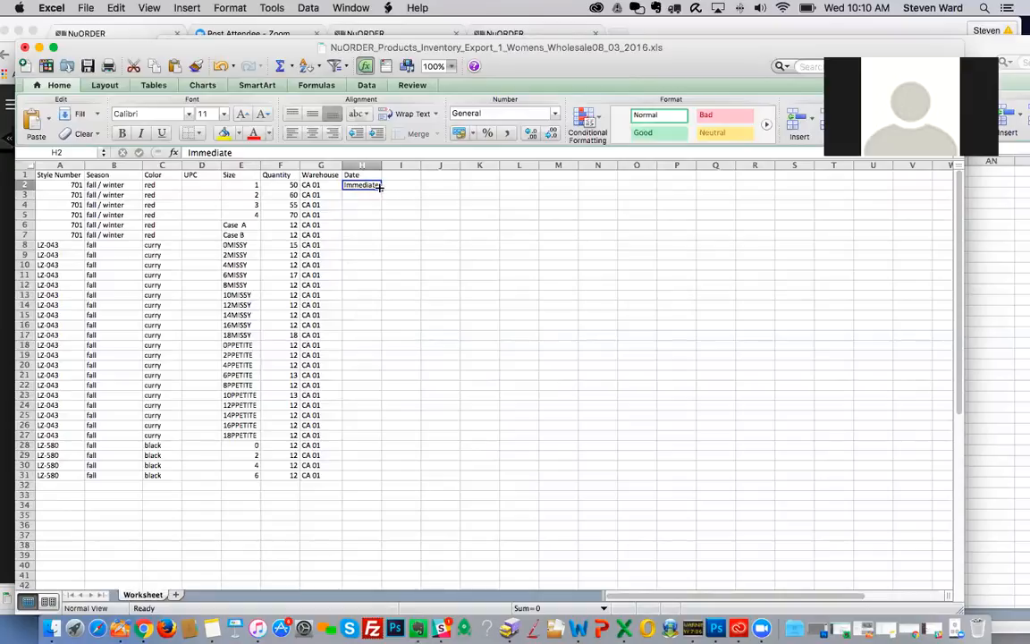
pyautogui.moveTo(380, 189); pyautogui.dragTo(381, 219)
pyautogui.click(72, 194)
pyautogui.click(108, 194)
pyautogui.click(152, 194)
pyautogui.moveTo(241, 185); pyautogui.dragTo(254, 215)
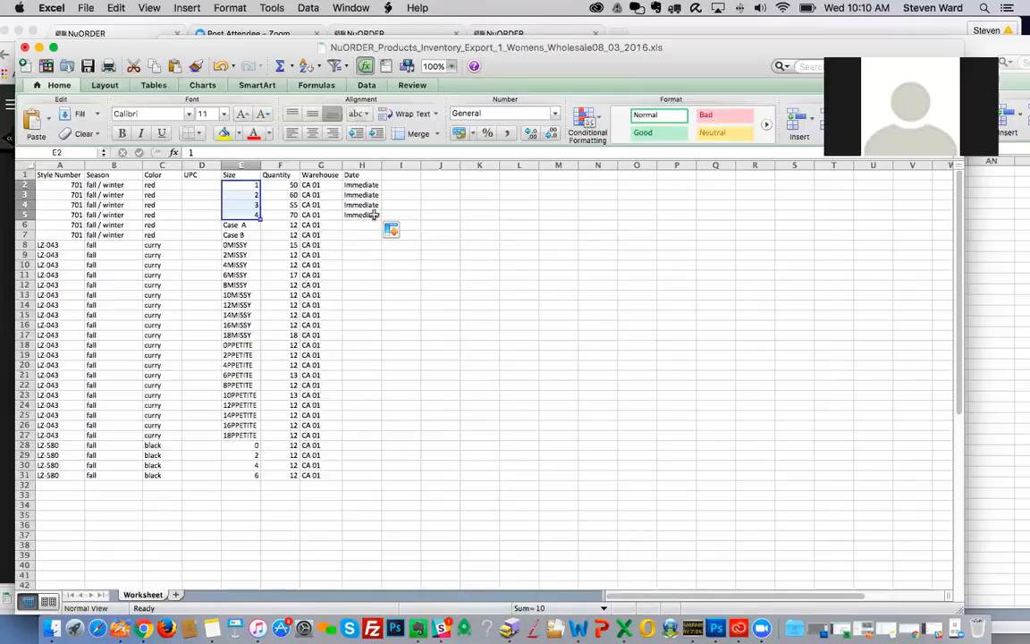
# - Enter the date 10/1/17 for Case A in H6 and copy the same date to Case B in H7
pyautogui.click(376, 216)
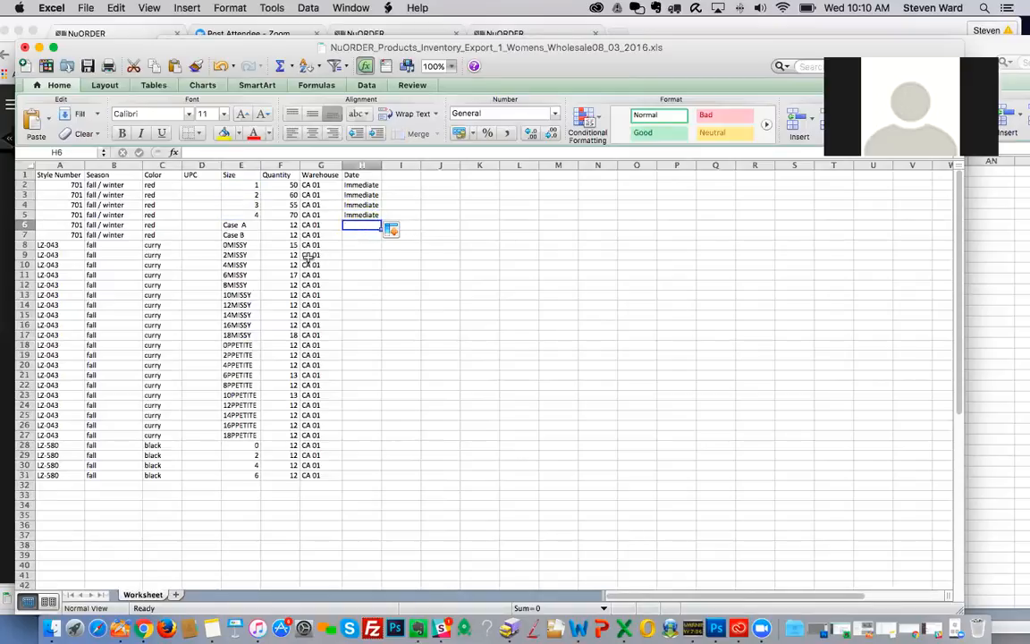
pyautogui.click(60, 224)
pyautogui.moveTo(234, 224); pyautogui.dragTo(240, 237)
pyautogui.click(356, 225)
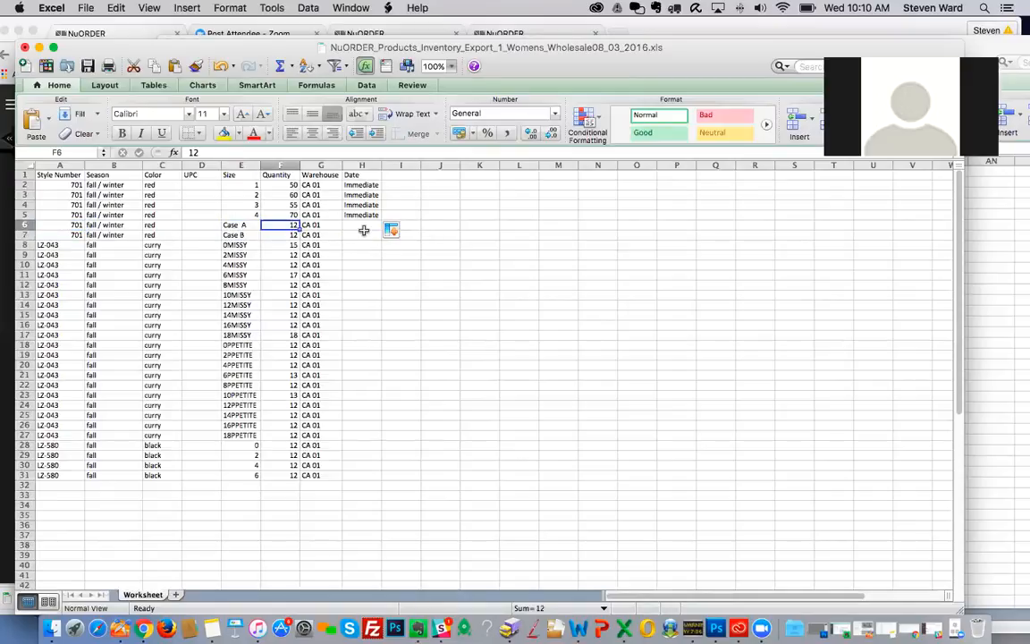
pyautogui.click(362, 216)
pyautogui.click(365, 225)
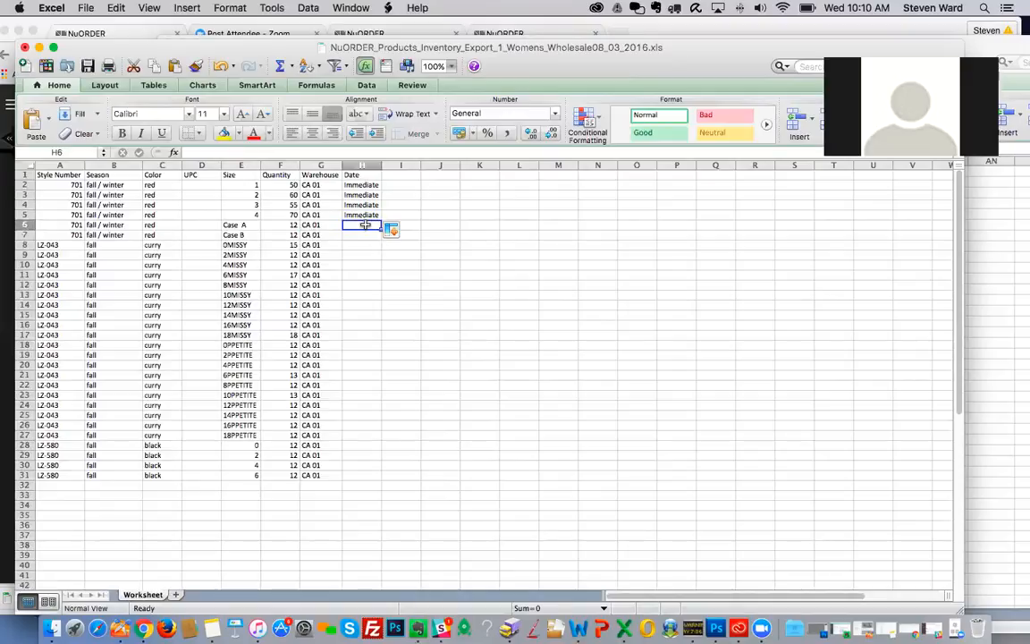
pyautogui.write('10/1')
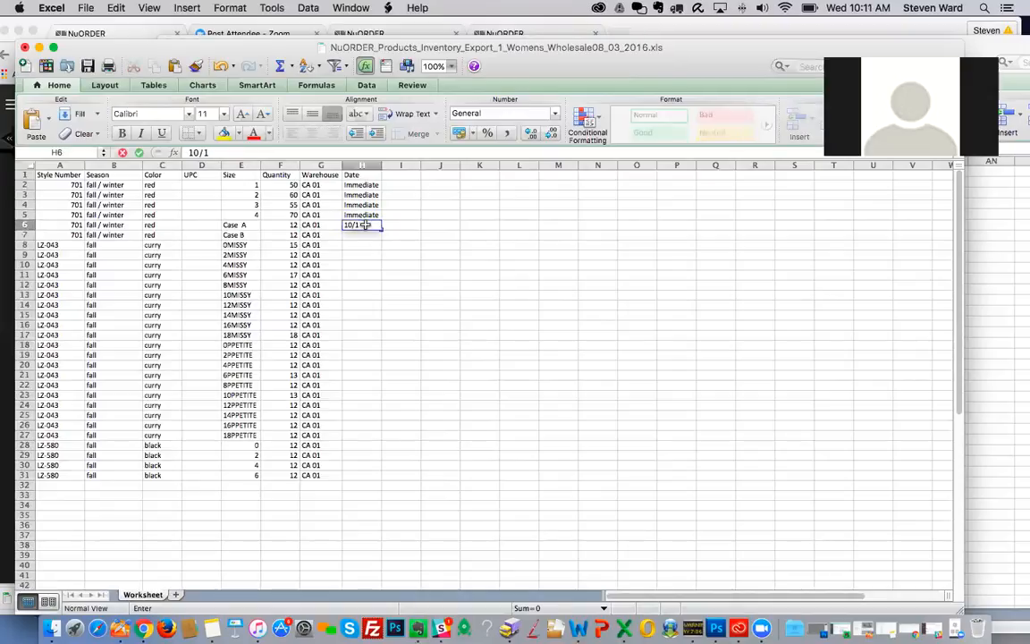
pyautogui.write('/17')
pyautogui.click(367, 257)
pyautogui.click(363, 225)
pyautogui.moveTo(380, 228); pyautogui.dragTo(366, 240)
pyautogui.click(394, 251)
pyautogui.click(421, 268)
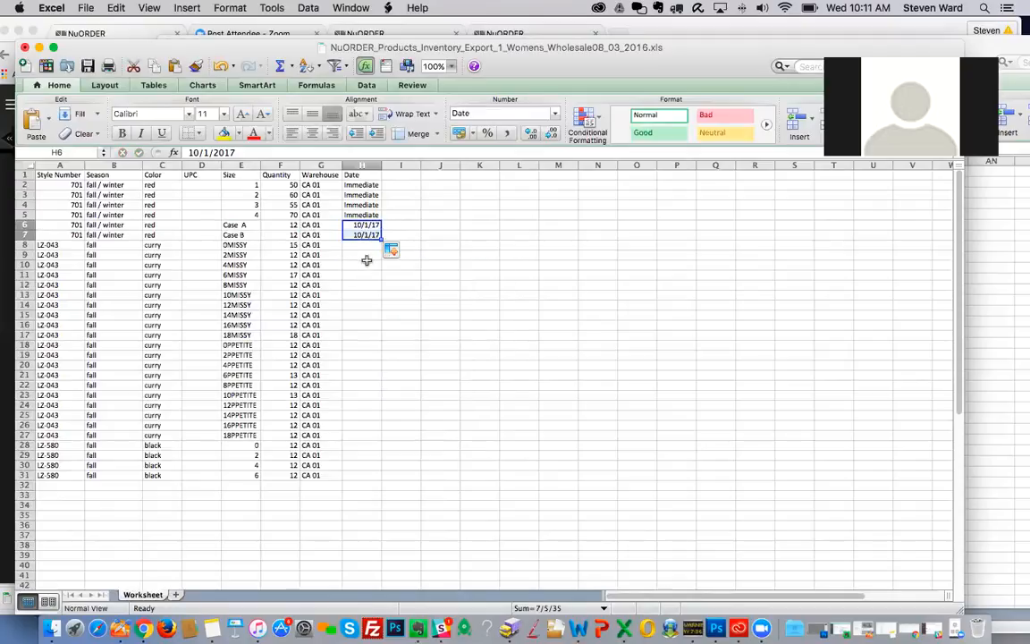
# - Enter the date 1/1/17 in H8 for the first LZ-043 MISSY size
pyautogui.click(362, 245)
pyautogui.click(45, 245)
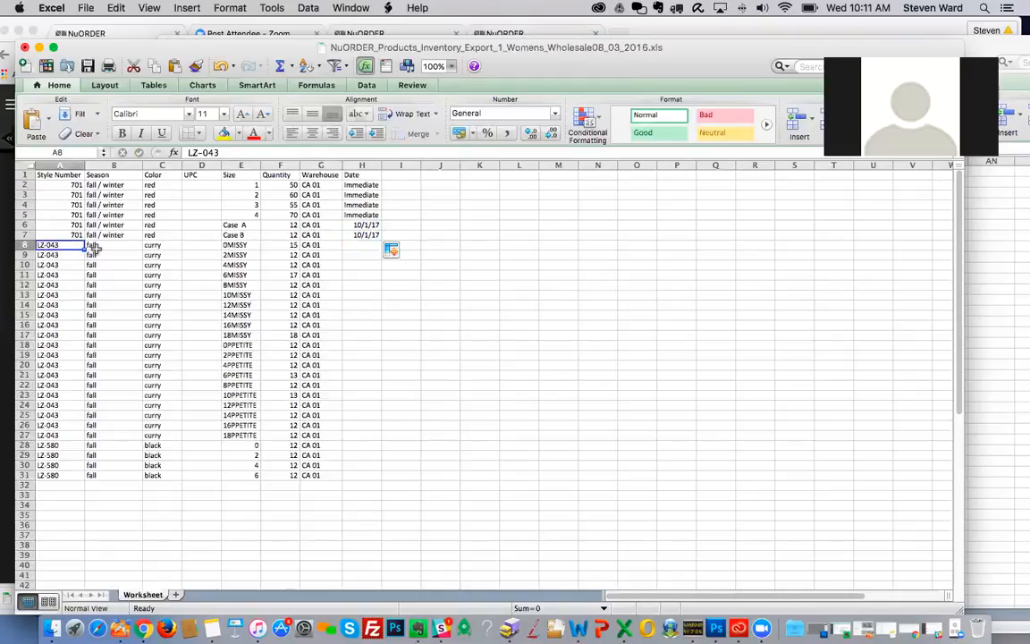
pyautogui.click(139, 245)
pyautogui.click(155, 245)
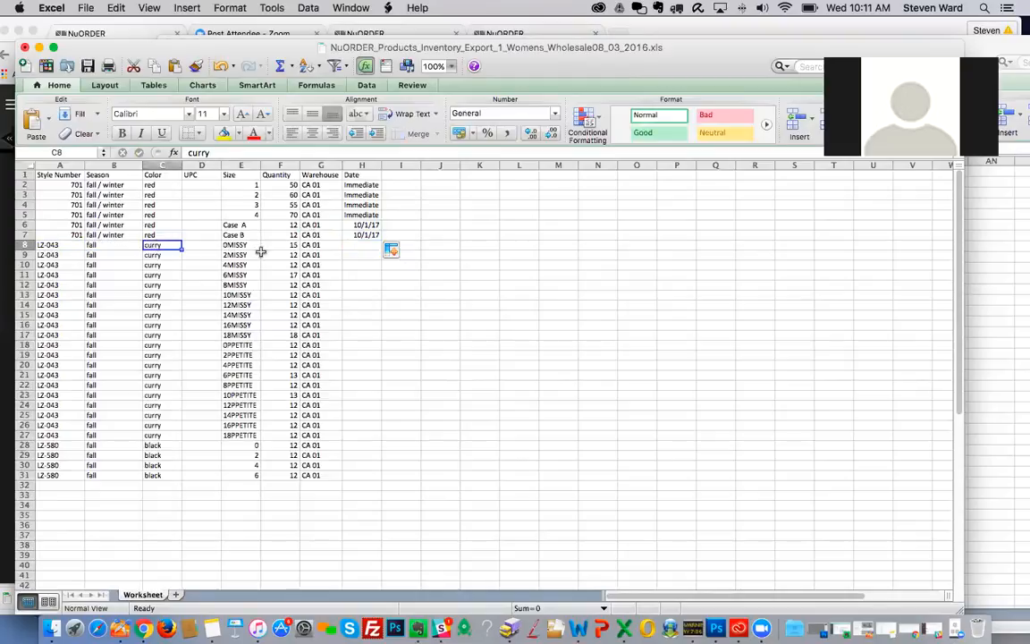
pyautogui.moveTo(234, 248); pyautogui.dragTo(238, 281)
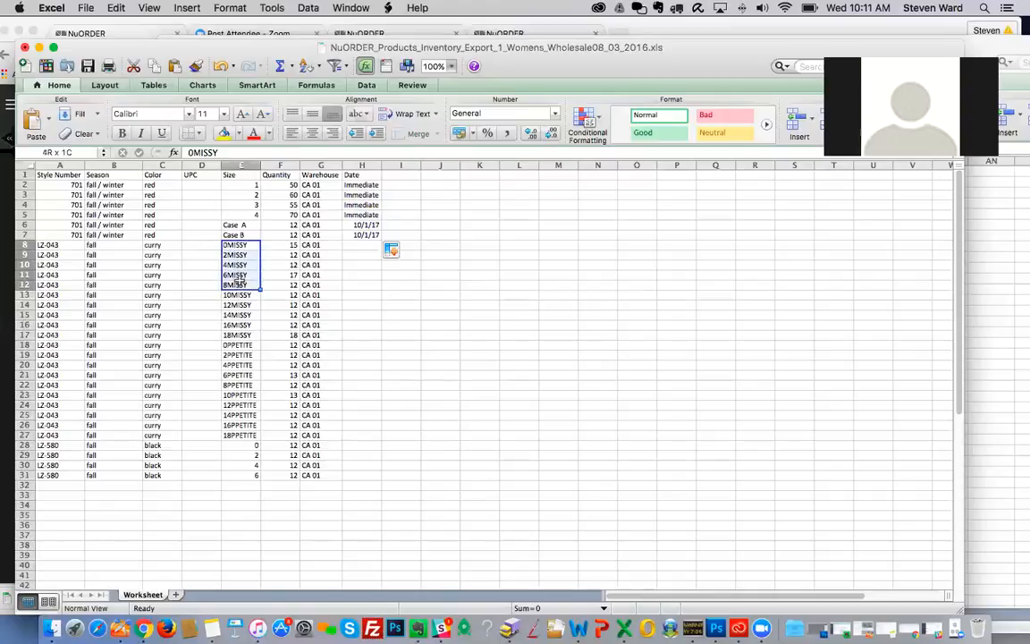
pyautogui.moveTo(238, 292); pyautogui.dragTo(235, 335)
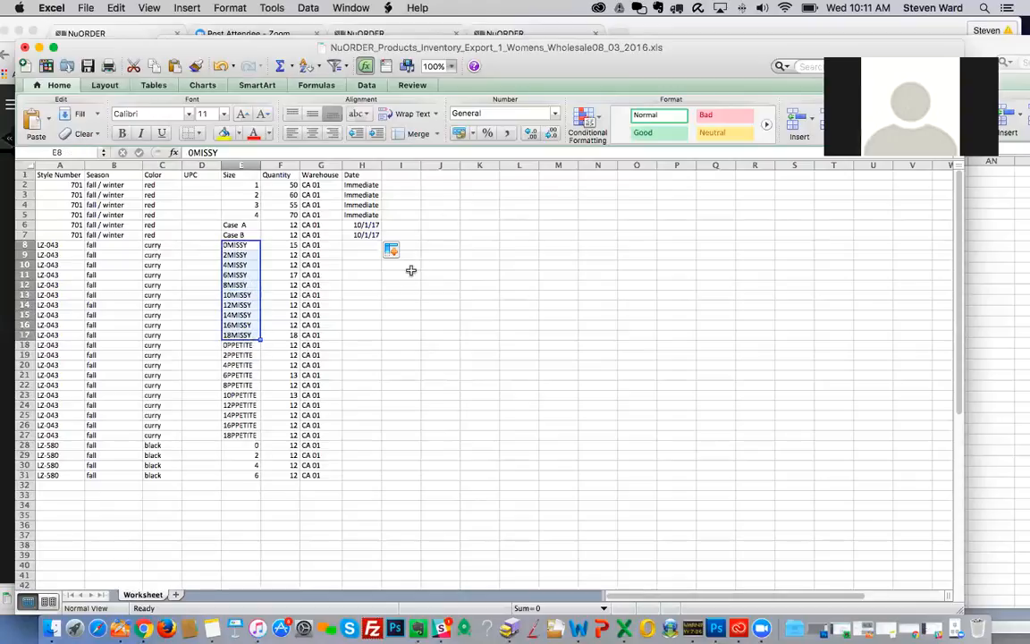
pyautogui.click(363, 245)
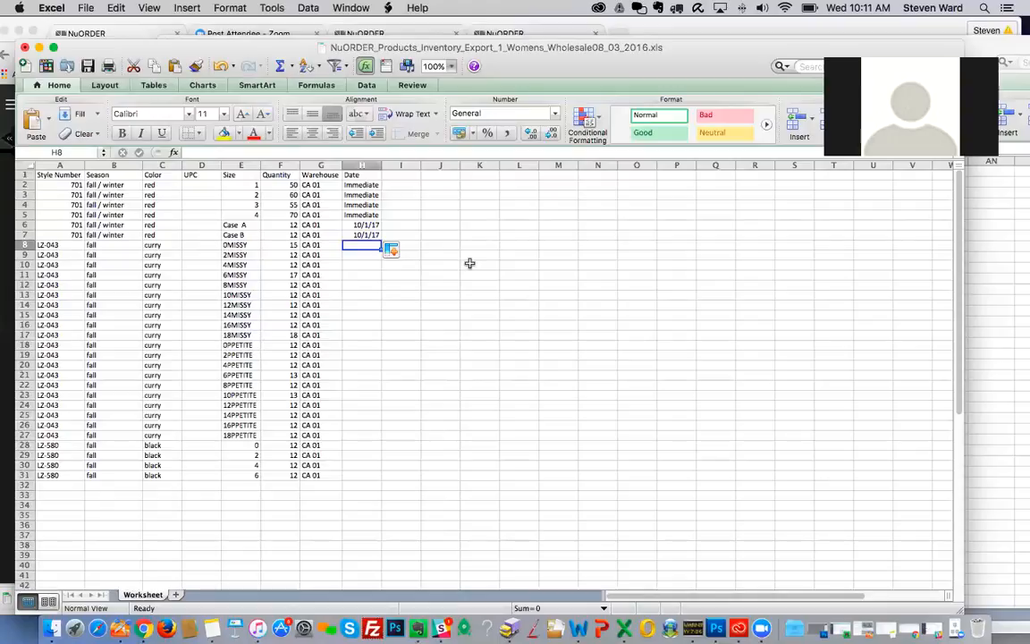
pyautogui.write('1/1/17')
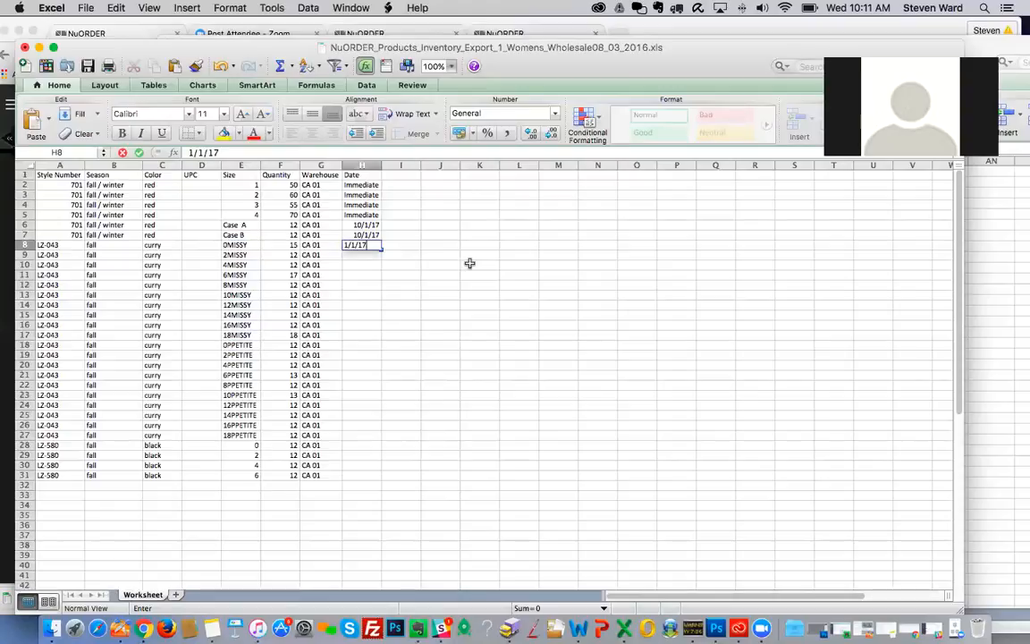
pyautogui.click(469, 263)
# - Copy the H8 date unchanged down to H17 for the remaining MISSY sizes
pyautogui.click(375, 246)
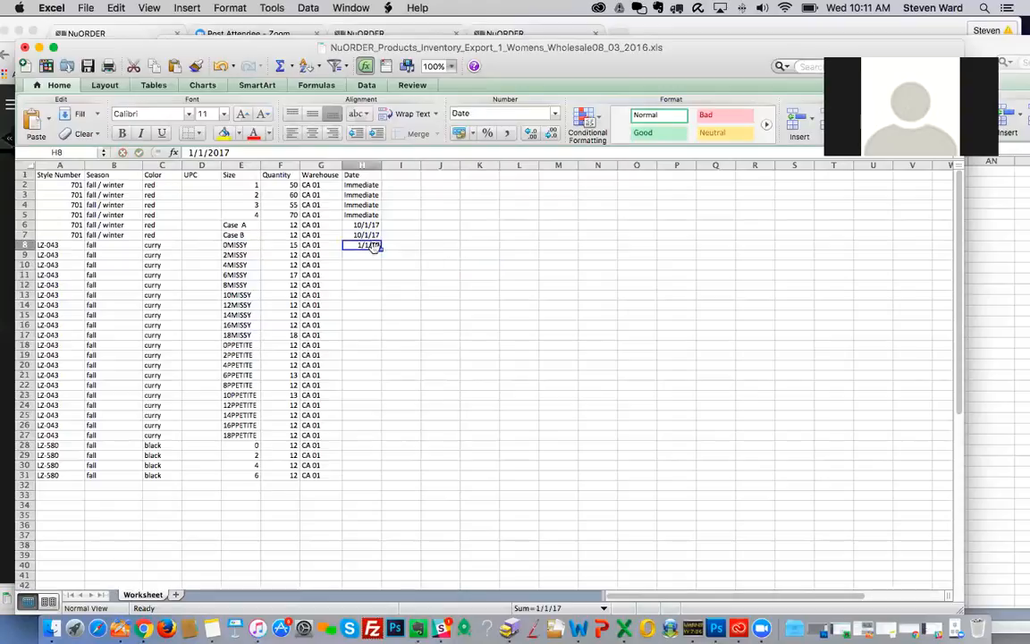
pyautogui.moveTo(381, 250); pyautogui.dragTo(379, 342)
pyautogui.click(367, 345)
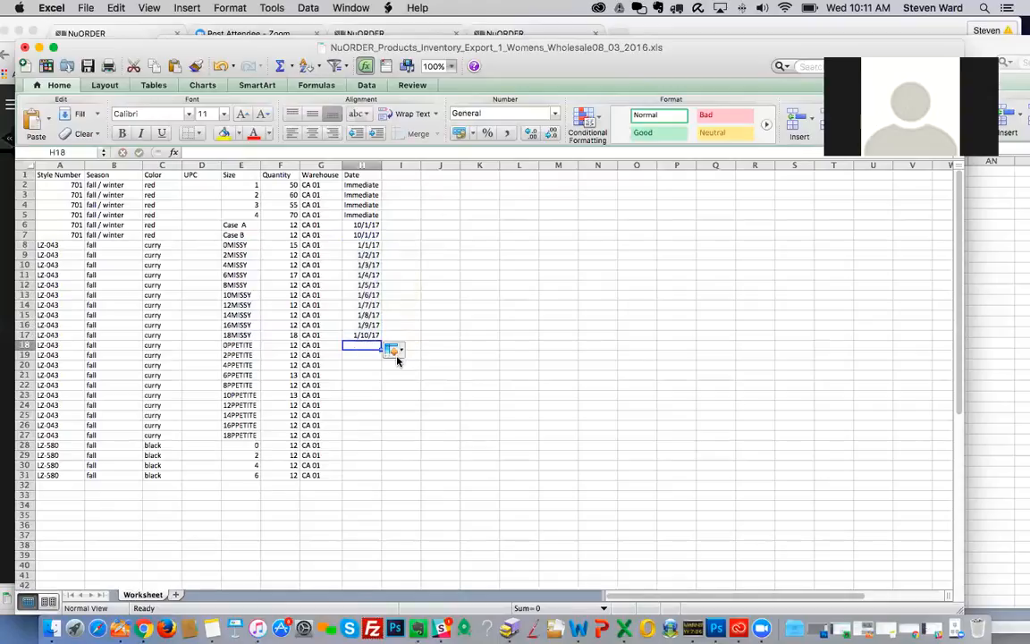
pyautogui.click(393, 351)
pyautogui.click(428, 363)
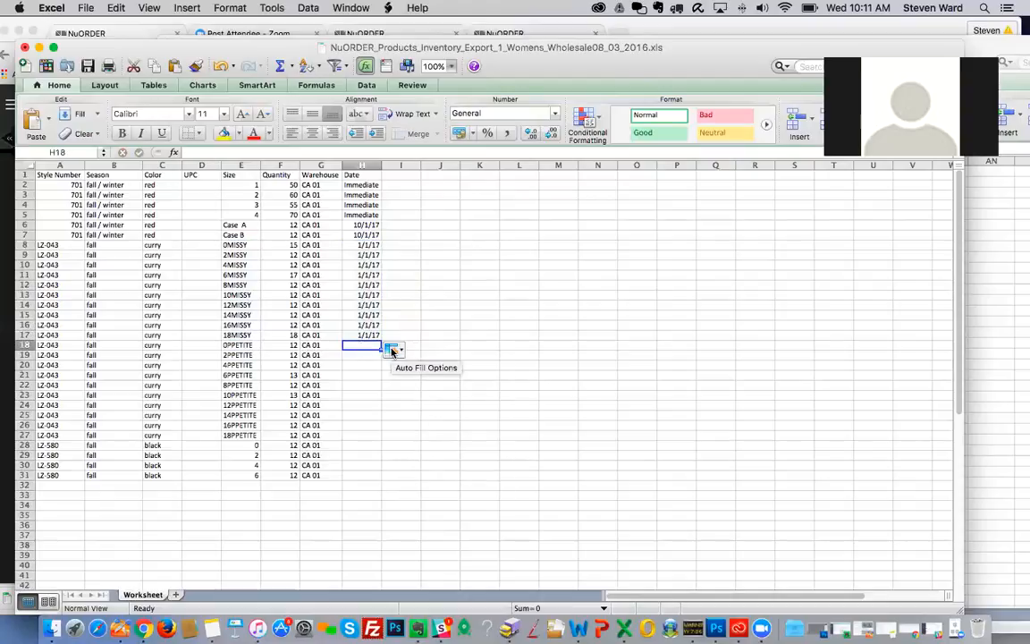
# - Enter Prebook as the date in H18 and fill it down to H27 for the LZ-043 PPETITE sizes
pyautogui.write('Prebook')
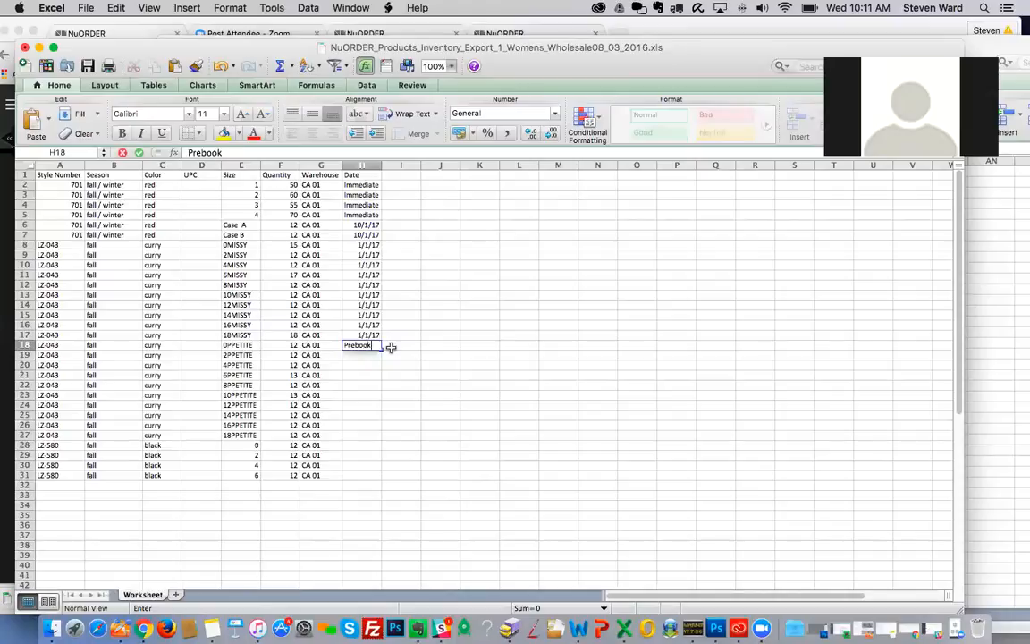
pyautogui.click(379, 365)
pyautogui.click(360, 343)
pyautogui.moveTo(381, 349); pyautogui.dragTo(382, 437)
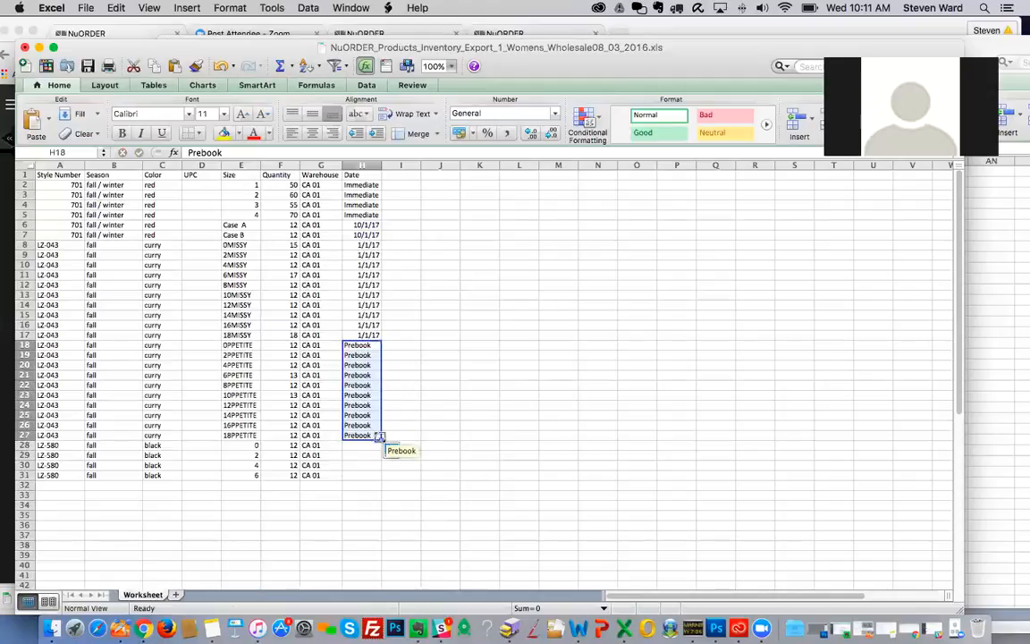
# - Enter Immediate as the date in H28 and fill it down to H31 for the LZ-580 sizes
pyautogui.click(355, 445)
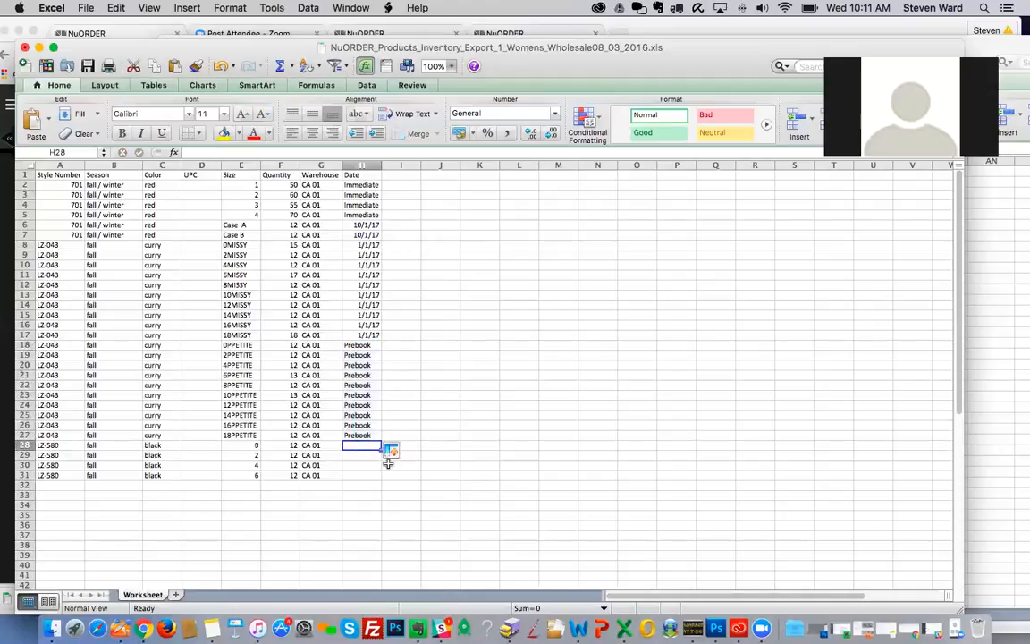
pyautogui.moveTo(253, 446); pyautogui.dragTo(253, 475)
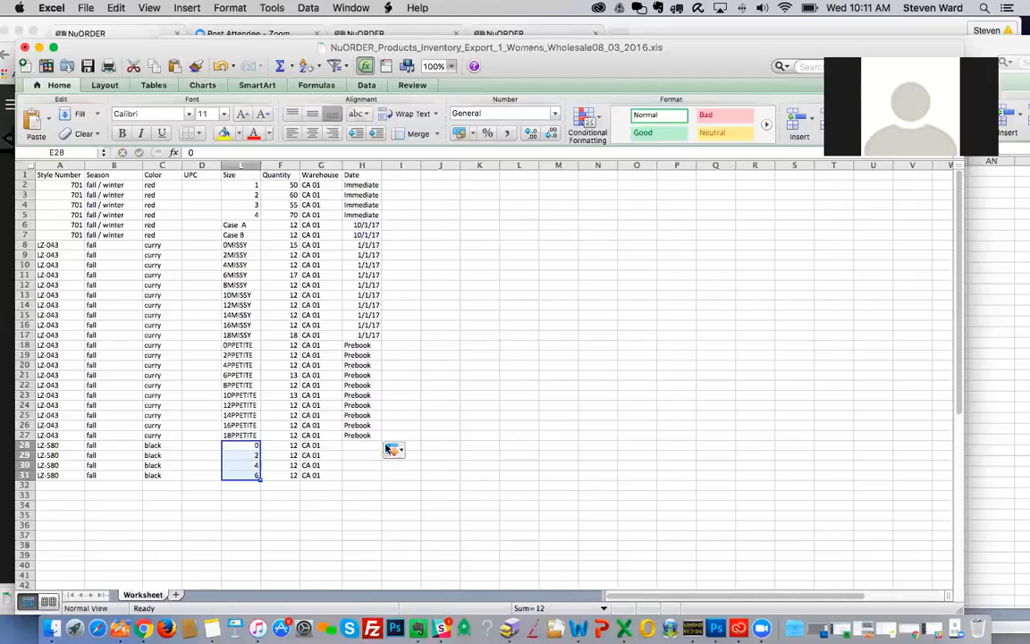
pyautogui.click(362, 445)
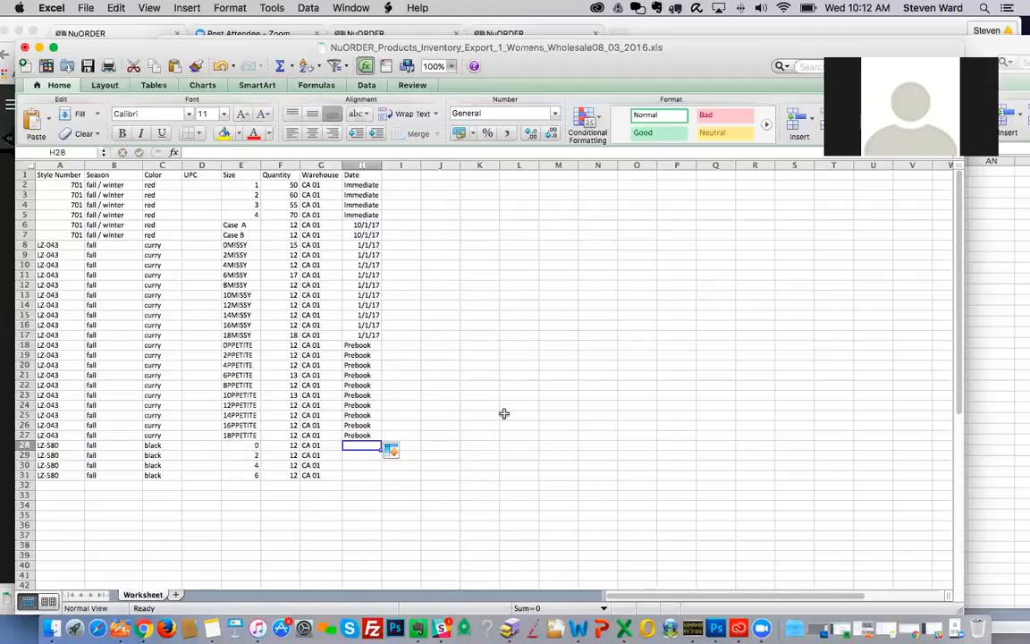
pyautogui.write('Immediate')
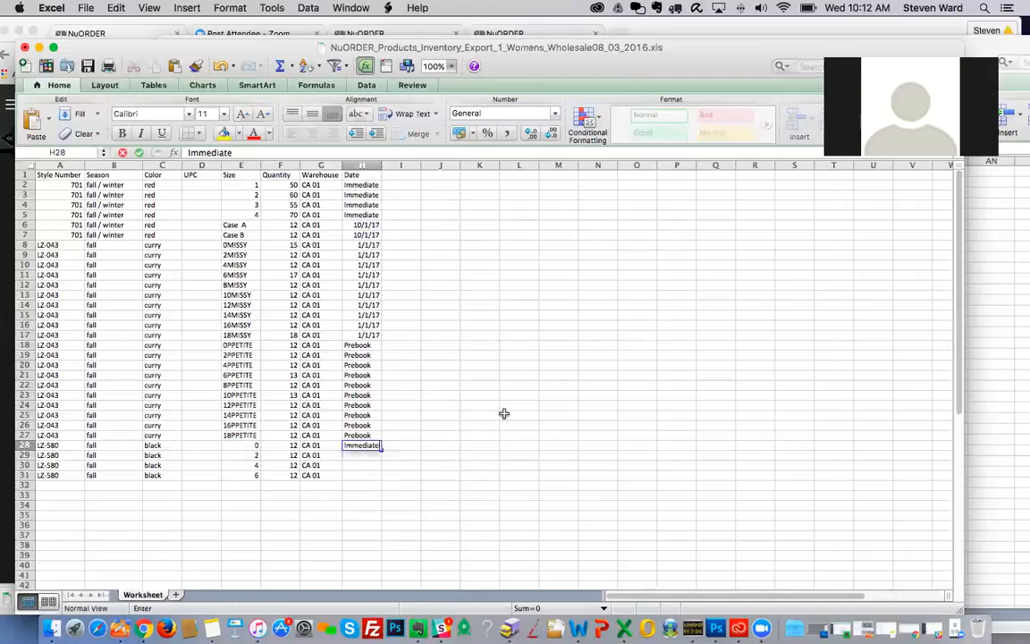
pyautogui.click(472, 427)
pyautogui.click(352, 448)
pyautogui.moveTo(381, 450); pyautogui.dragTo(384, 481)
pyautogui.click(370, 336)
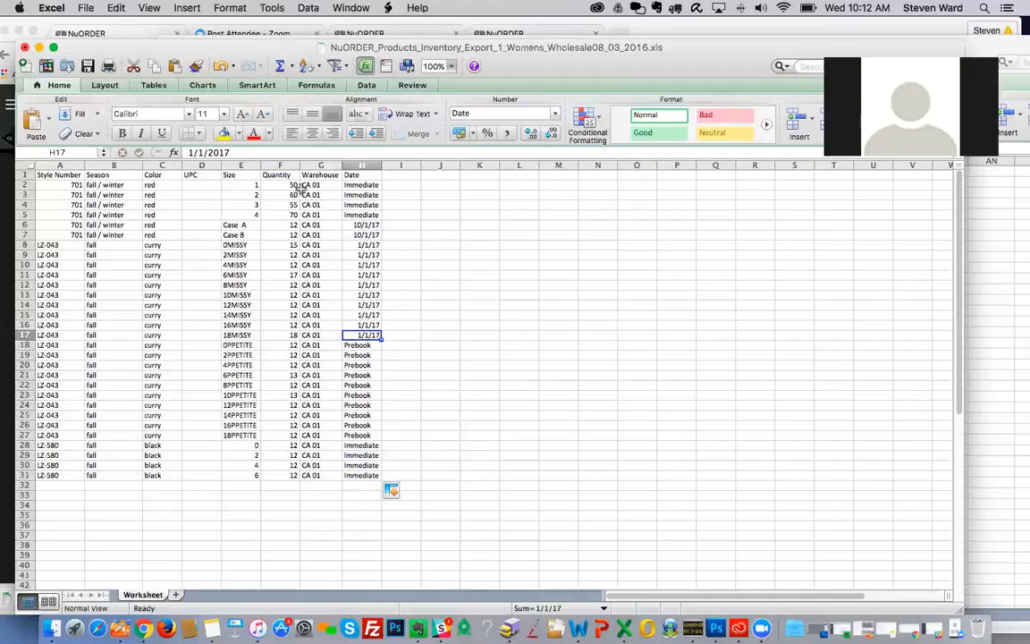
# - Examine the empty UPC column alongside the Style Number, Season, Color and Size columns
pyautogui.click(202, 166)
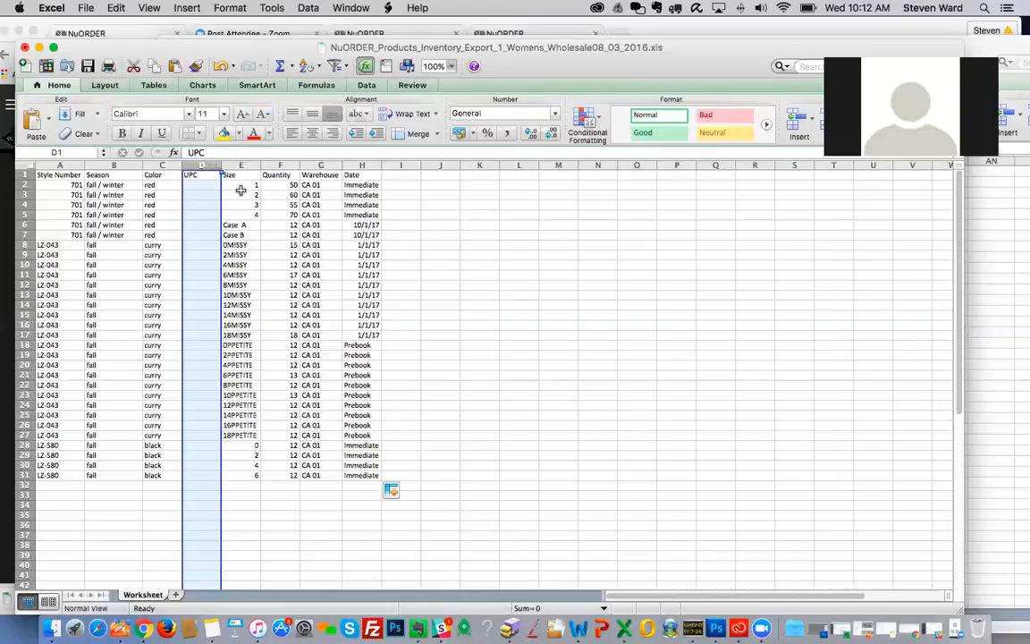
pyautogui.click(245, 189)
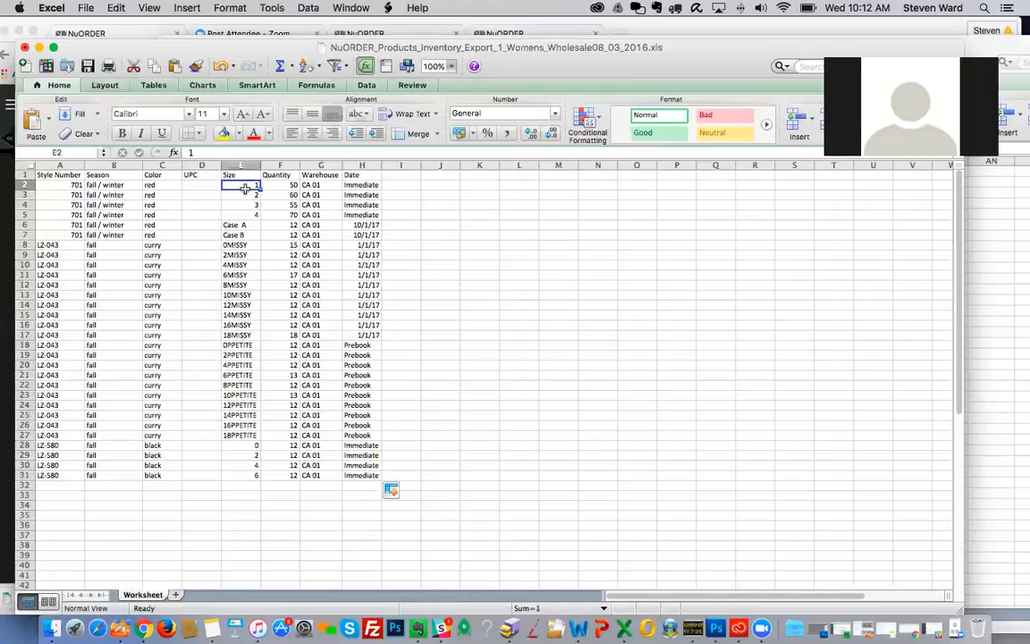
pyautogui.click(204, 166)
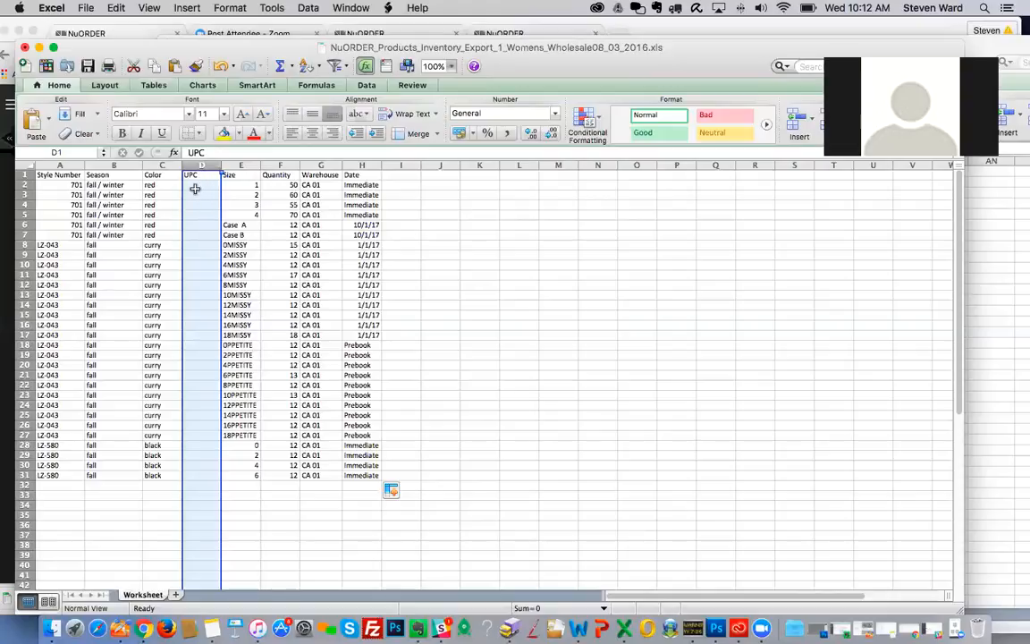
pyautogui.click(154, 205)
pyautogui.moveTo(160, 166); pyautogui.dragTo(25, 169)
pyautogui.rightClick(80, 167)
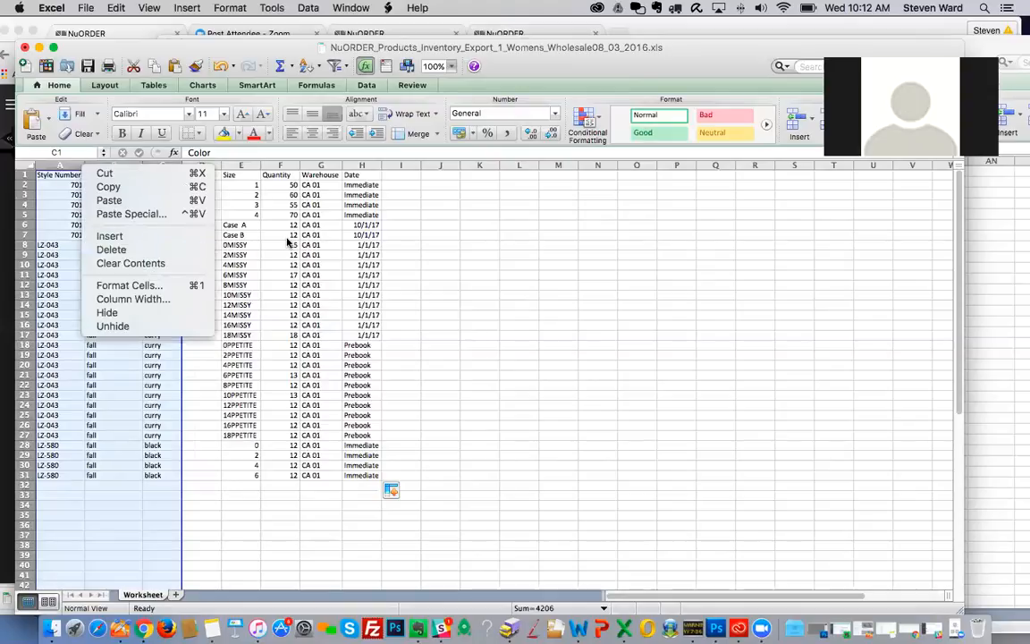
pyautogui.click(190, 170)
pyautogui.click(199, 166)
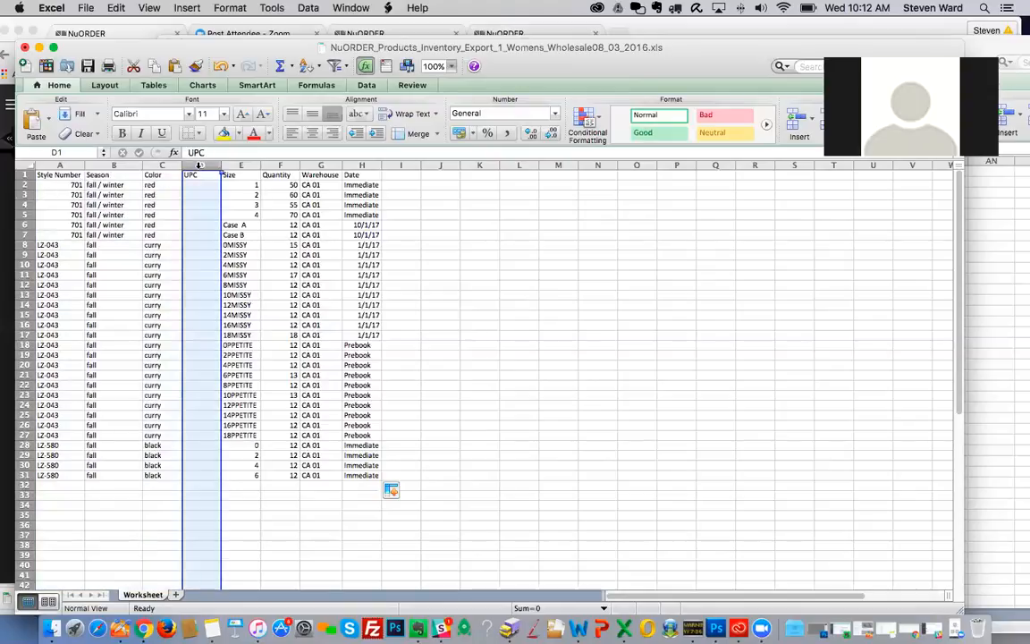
pyautogui.click(117, 167)
pyautogui.moveTo(207, 167); pyautogui.dragTo(161, 166)
pyautogui.click(134, 190)
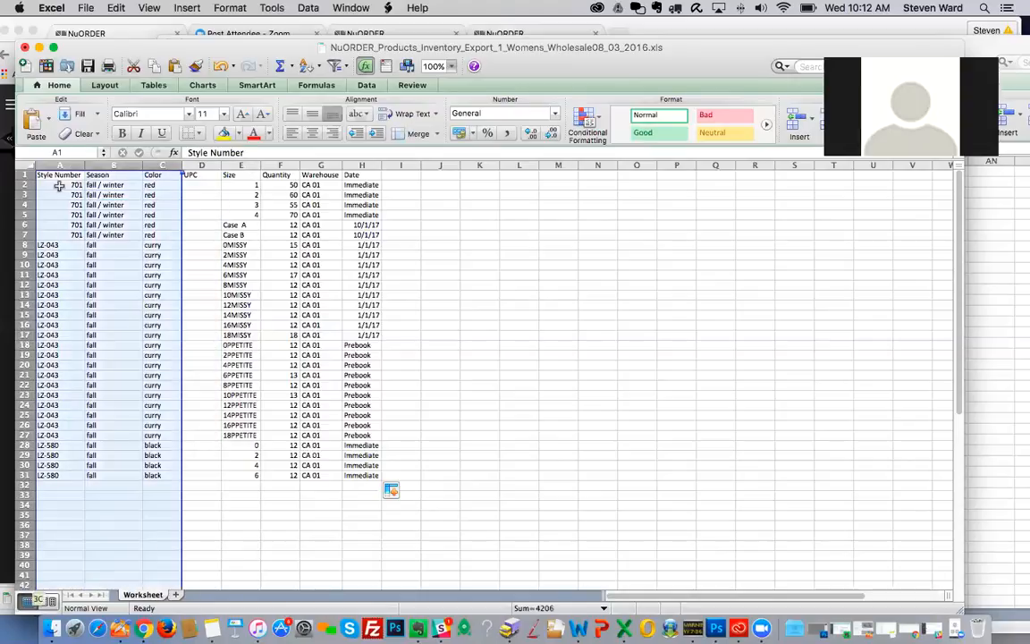
pyautogui.click(201, 175)
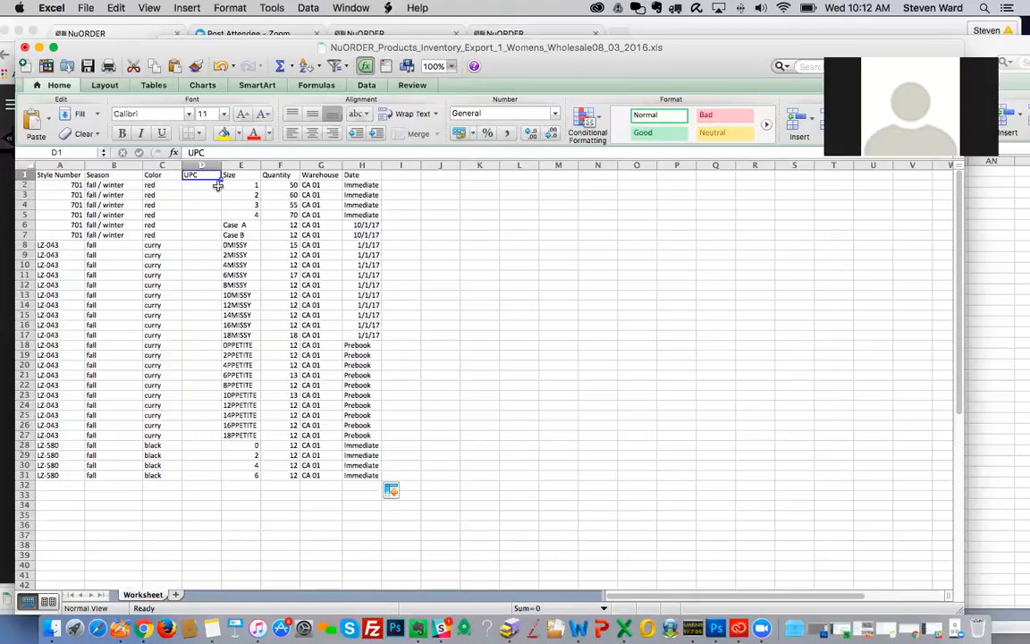
# - Delete the empty UPC column from the inventory worksheet
pyautogui.click(223, 204)
pyautogui.click(138, 195)
pyautogui.click(73, 173)
pyautogui.click(115, 182)
pyautogui.click(167, 181)
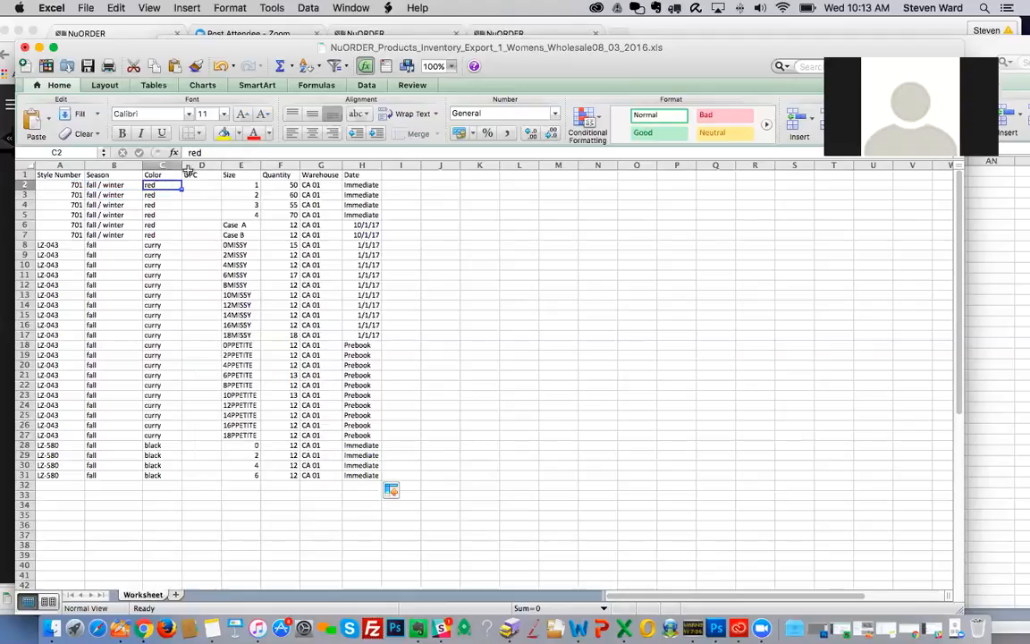
pyautogui.click(194, 165)
pyautogui.rightClick(194, 166)
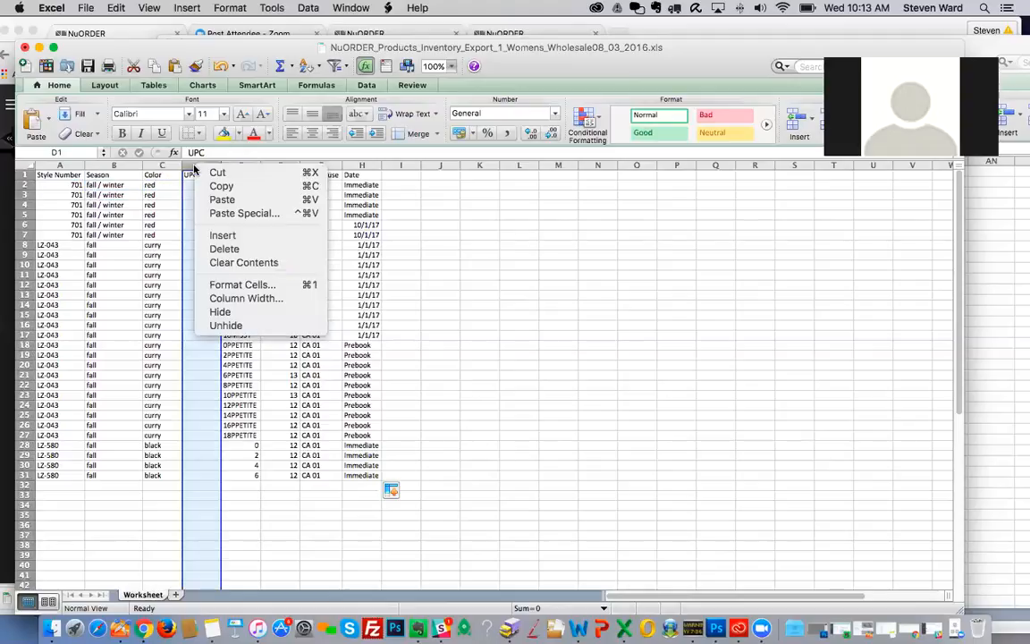
pyautogui.click(289, 250)
pyautogui.click(449, 253)
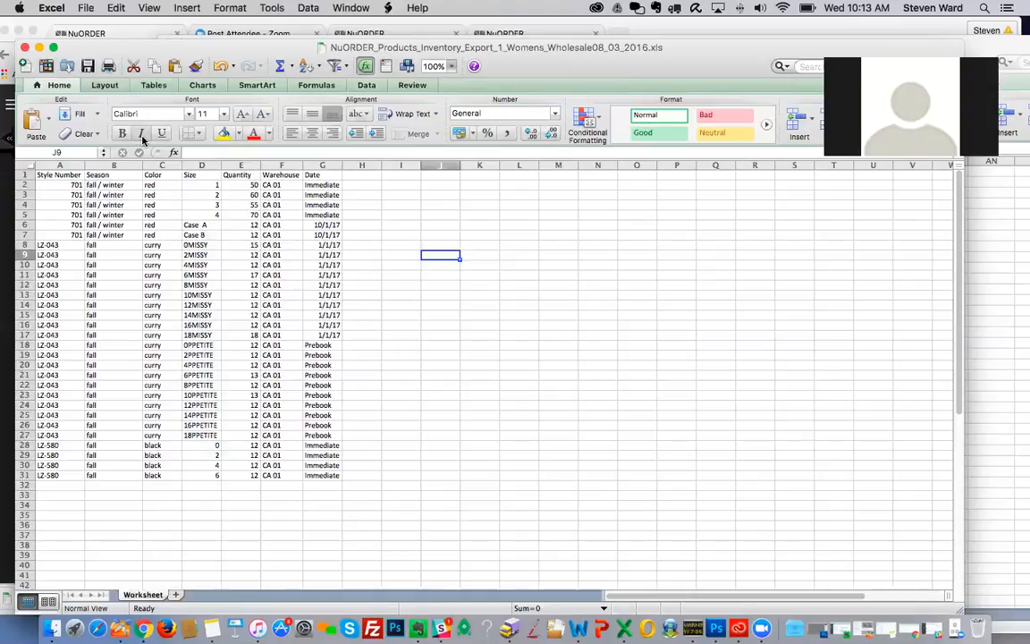
# - Switch to the NuORDER inventory page in Chrome and upload NuORDER_Products_Inventory_Export_1_Womens_Wholesale08_03_2016.xls from the Downloads folder
pyautogui.moveTo(574, 71); pyautogui.dragTo(669, 75)
pyautogui.click(46, 217)
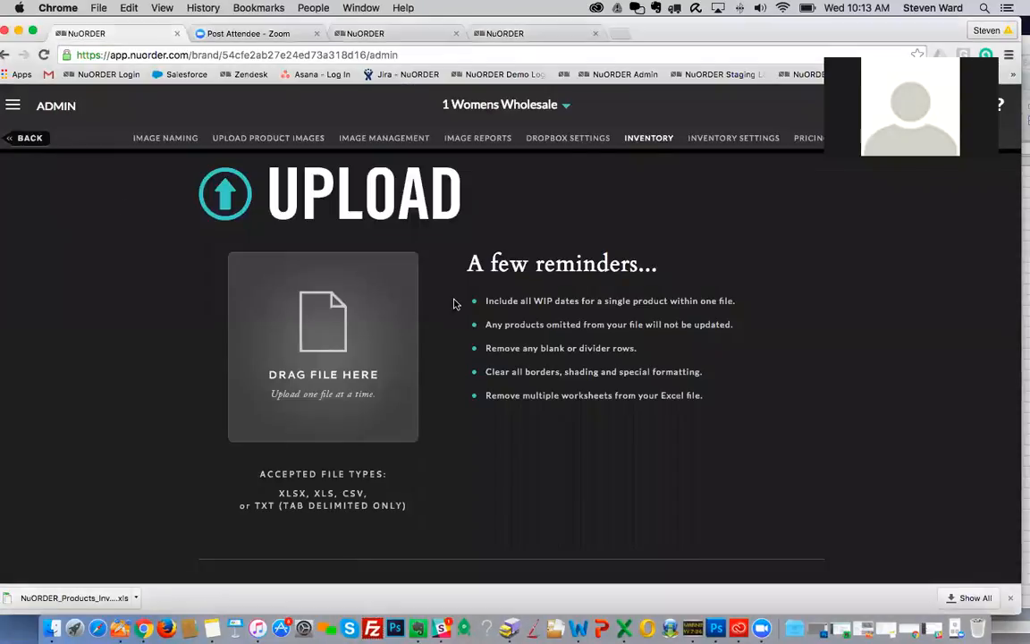
pyautogui.scroll(3, 454, 304)
pyautogui.scroll(-3, 453, 304)
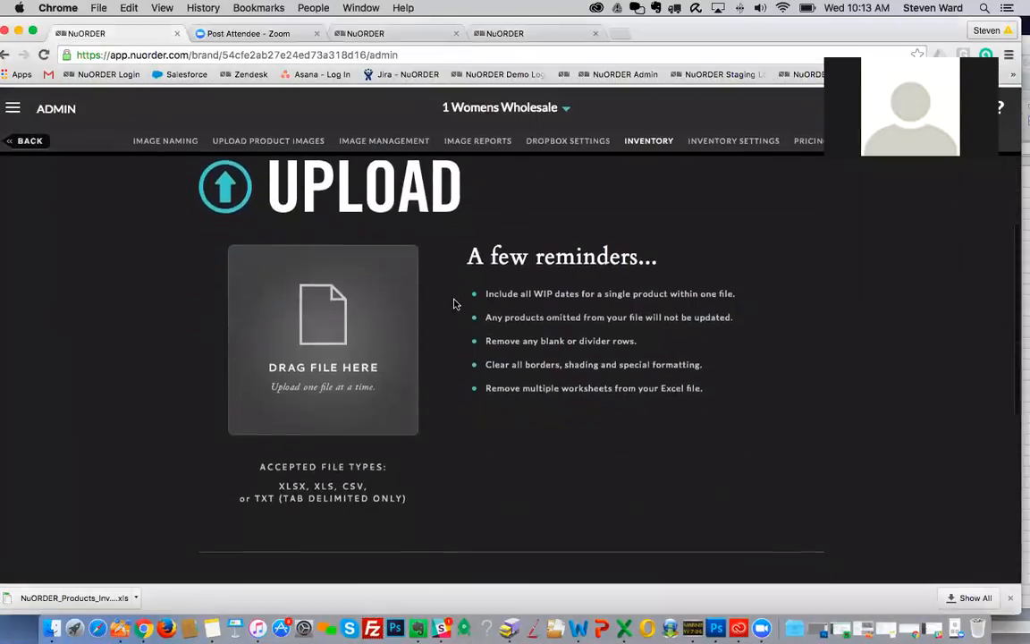
pyautogui.click(53, 628)
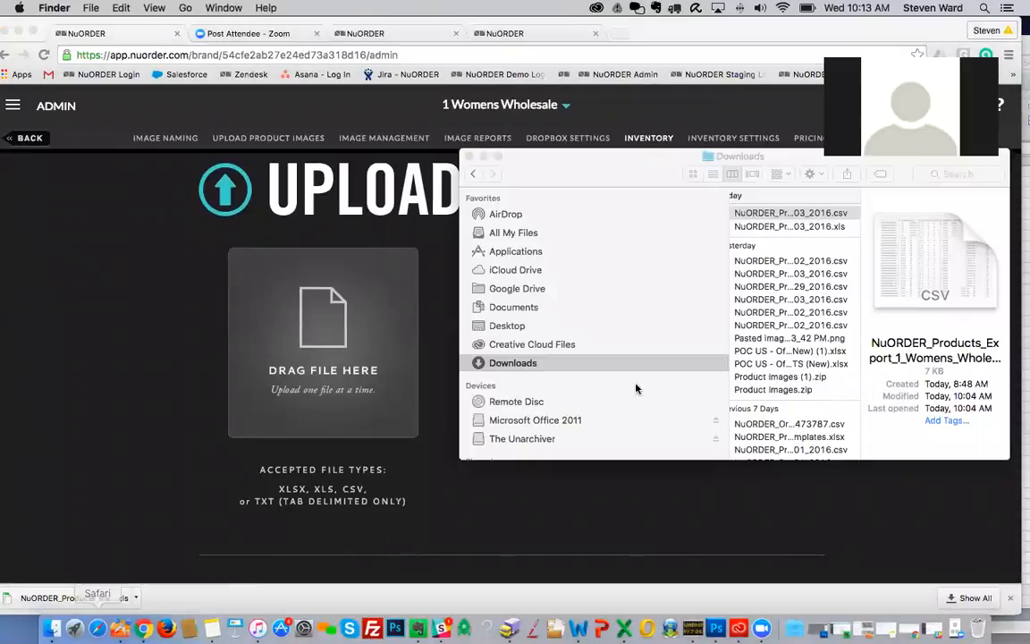
pyautogui.click(800, 228)
pyautogui.moveTo(800, 229); pyautogui.dragTo(284, 346)
# - Review the upload feedback lines together with the accepted file types and upload reminders
pyautogui.scroll(3, 537, 294)
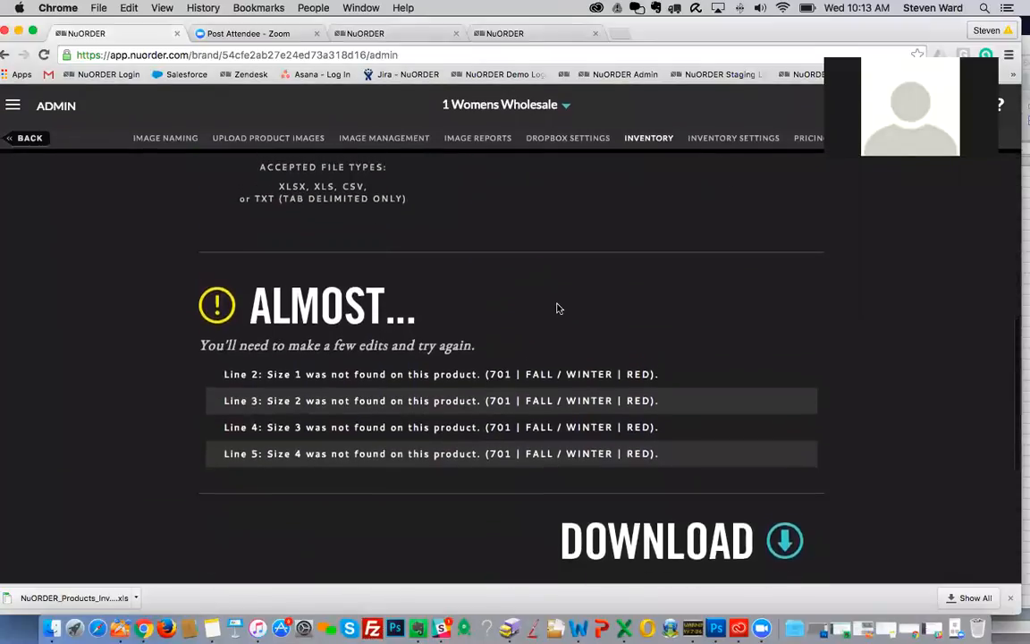
pyautogui.scroll(2, 545, 294)
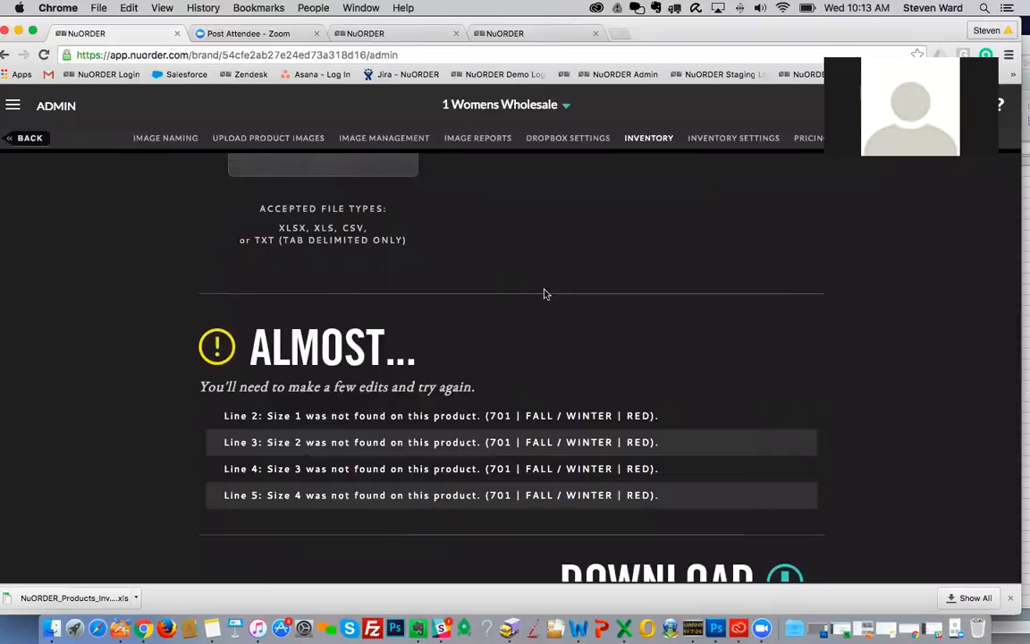
pyautogui.scroll(1, 544, 294)
pyautogui.scroll(4, 544, 294)
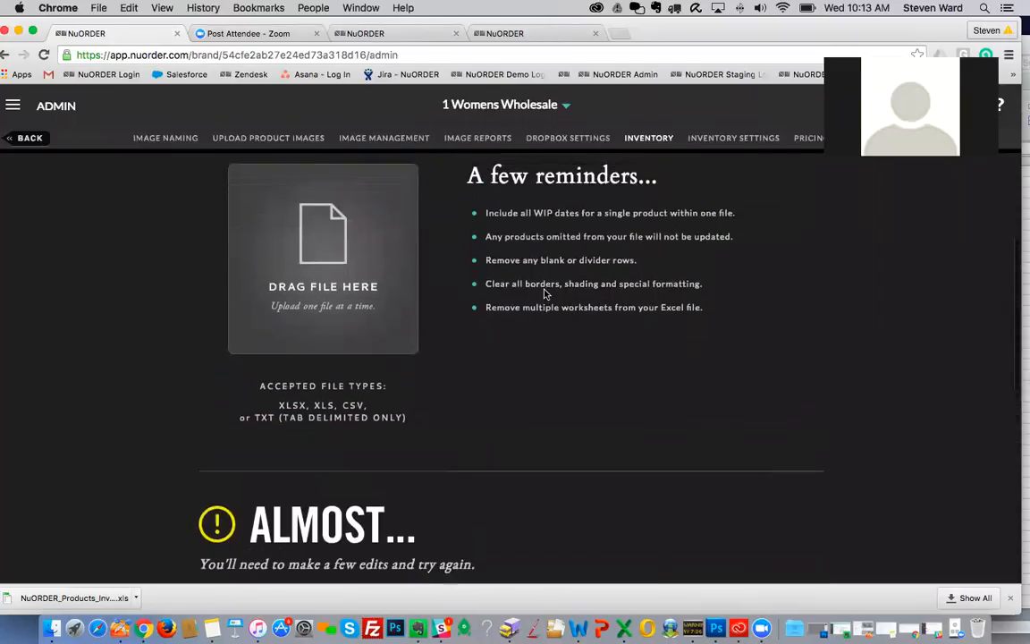
pyautogui.scroll(4, 545, 293)
pyautogui.scroll(-6, 544, 293)
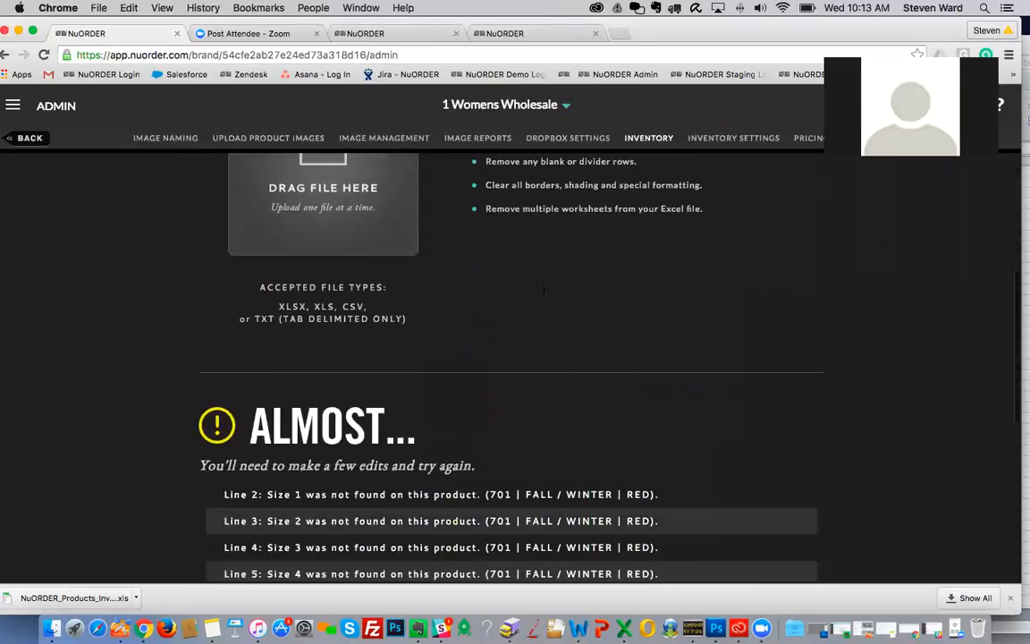
pyautogui.scroll(-2, 544, 288)
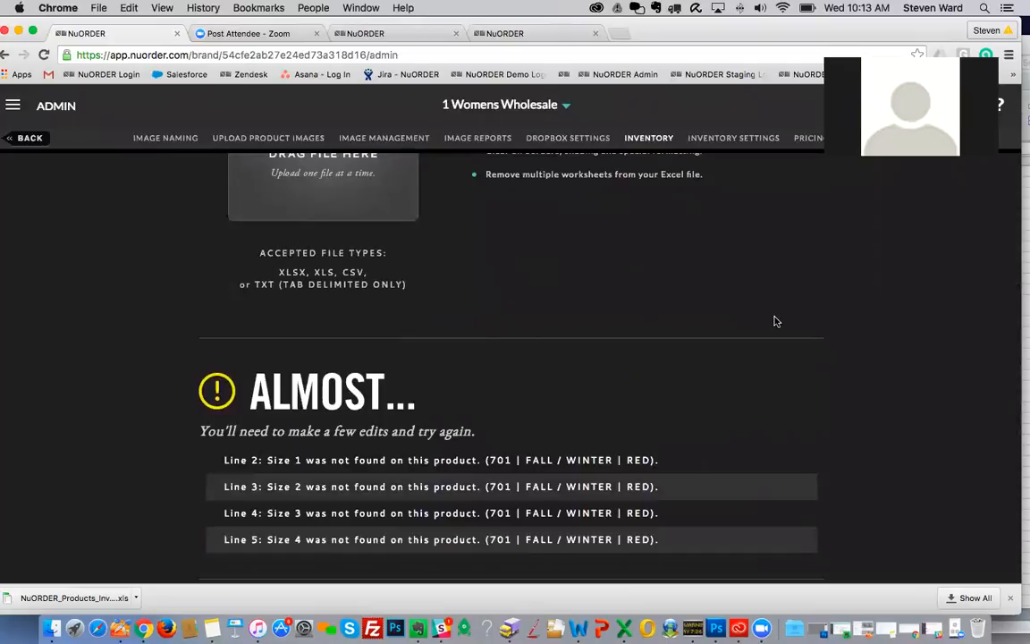
# - Bring the inventory workbook forward and place its window beside the upload feedback in Chrome
pyautogui.hotkey('ctrl', 'Up')
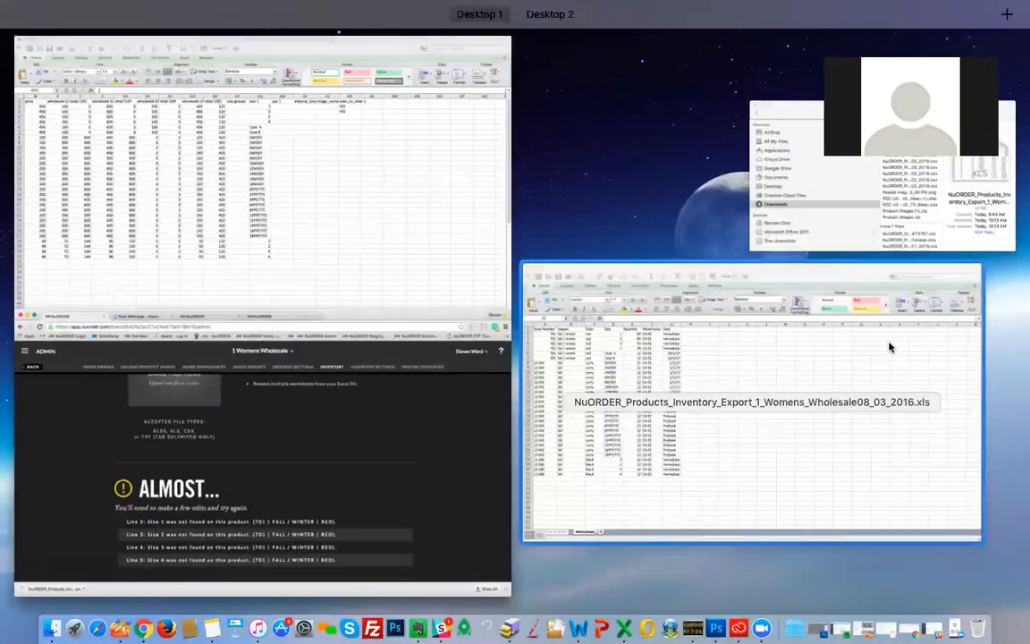
pyautogui.click(706, 364)
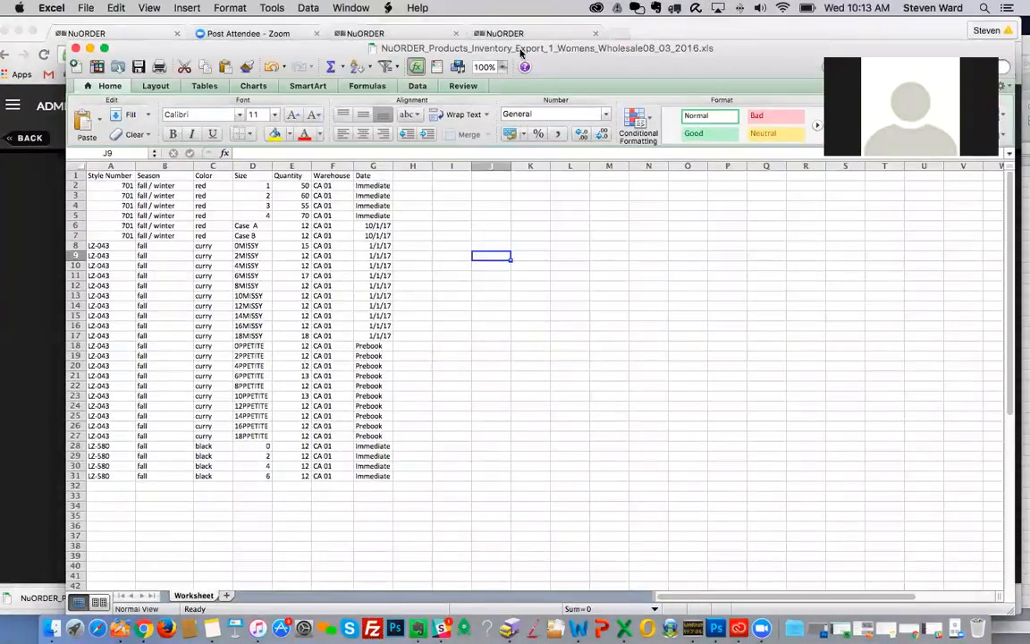
pyautogui.moveTo(549, 64); pyautogui.dragTo(996, 57)
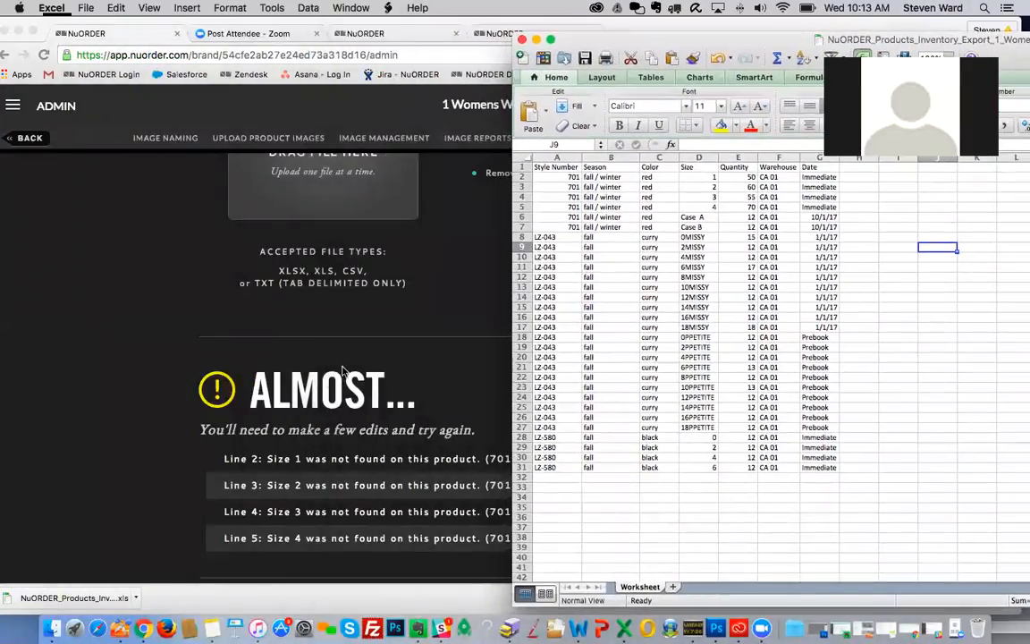
pyautogui.click(311, 334)
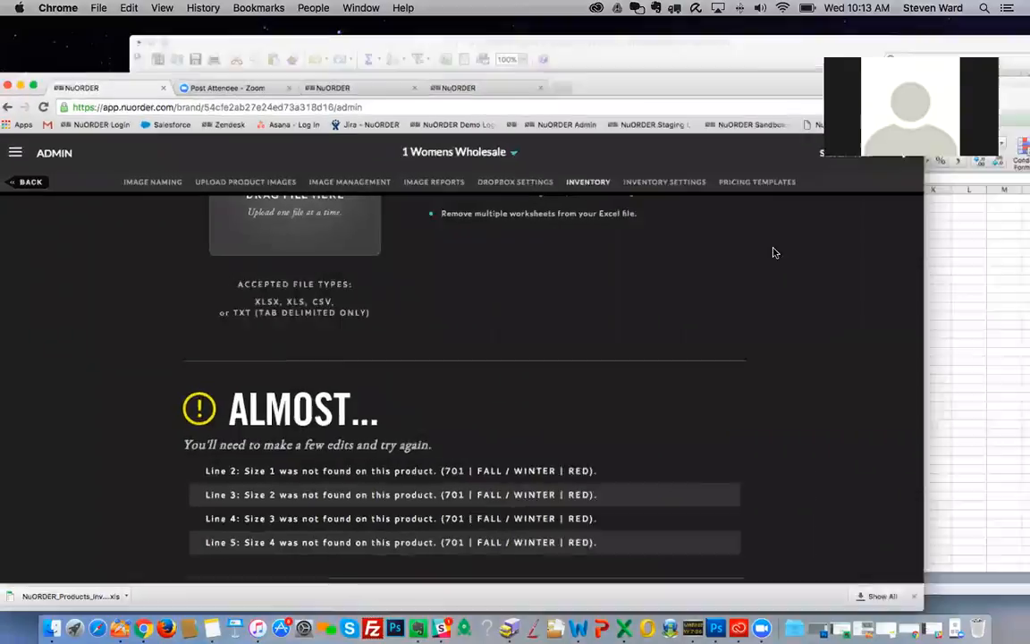
pyautogui.hotkey('ctrl', 'Up')
pyautogui.click(697, 373)
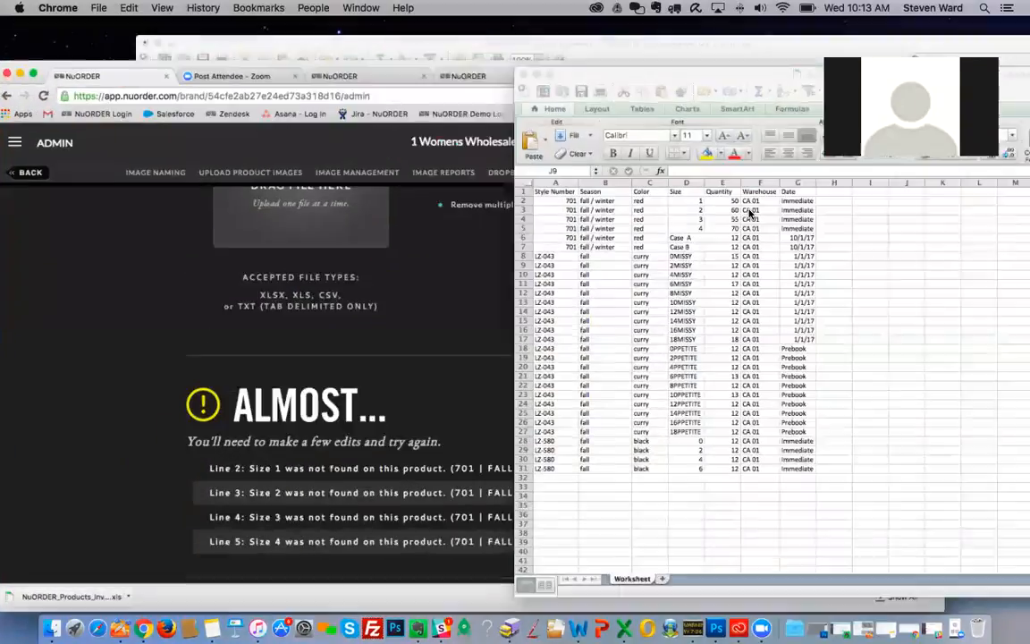
pyautogui.moveTo(717, 46); pyautogui.dragTo(888, 35)
# - Compare the line numbers in the upload feedback with rows 2 to 5 and their Size values in the inventory worksheet
pyautogui.scroll(-1, 525, 421)
pyautogui.scroll(-3, 525, 420)
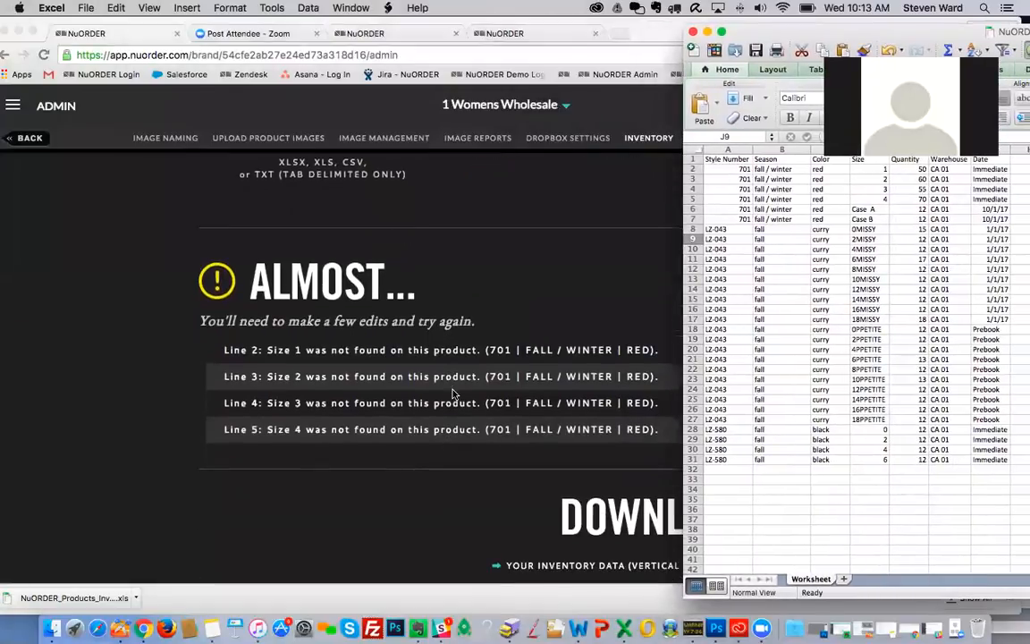
pyautogui.scroll(-1, 447, 389)
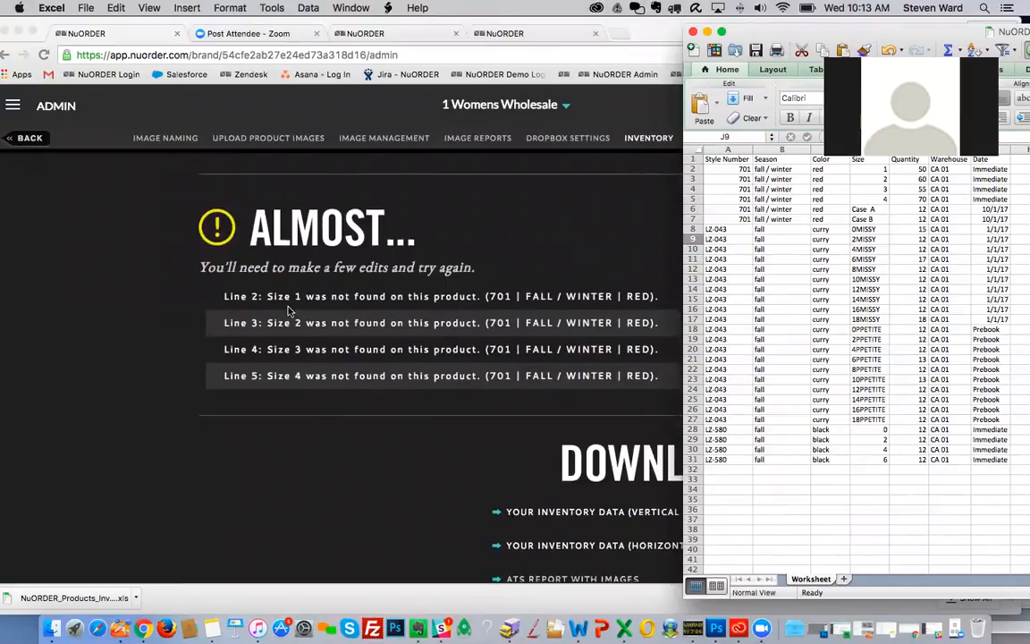
pyautogui.scroll(-1, 288, 310)
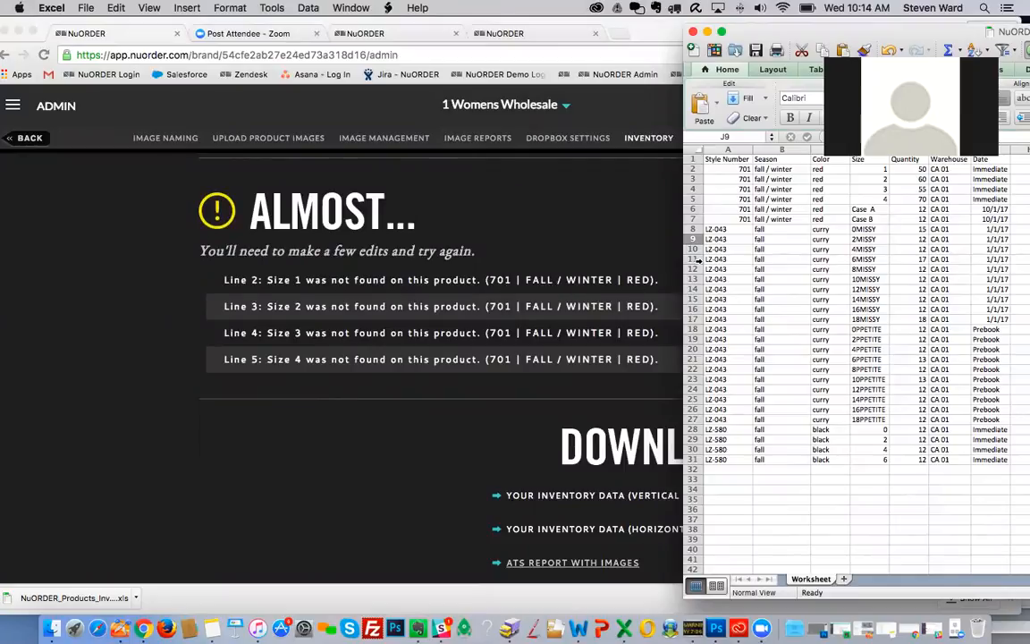
pyautogui.moveTo(749, 34); pyautogui.dragTo(369, 27)
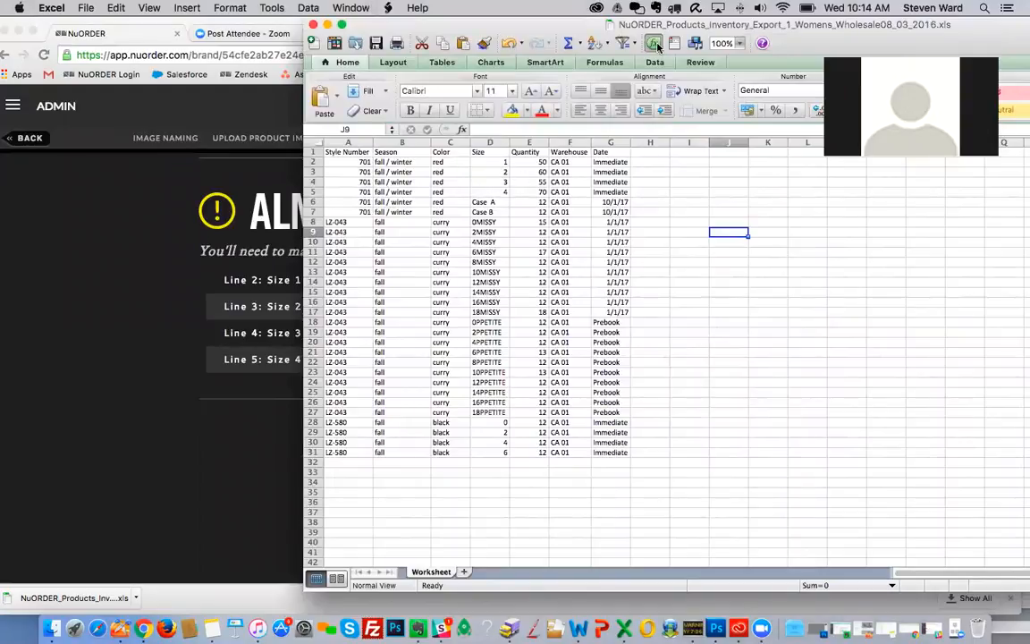
pyautogui.moveTo(640, 24); pyautogui.dragTo(852, 24)
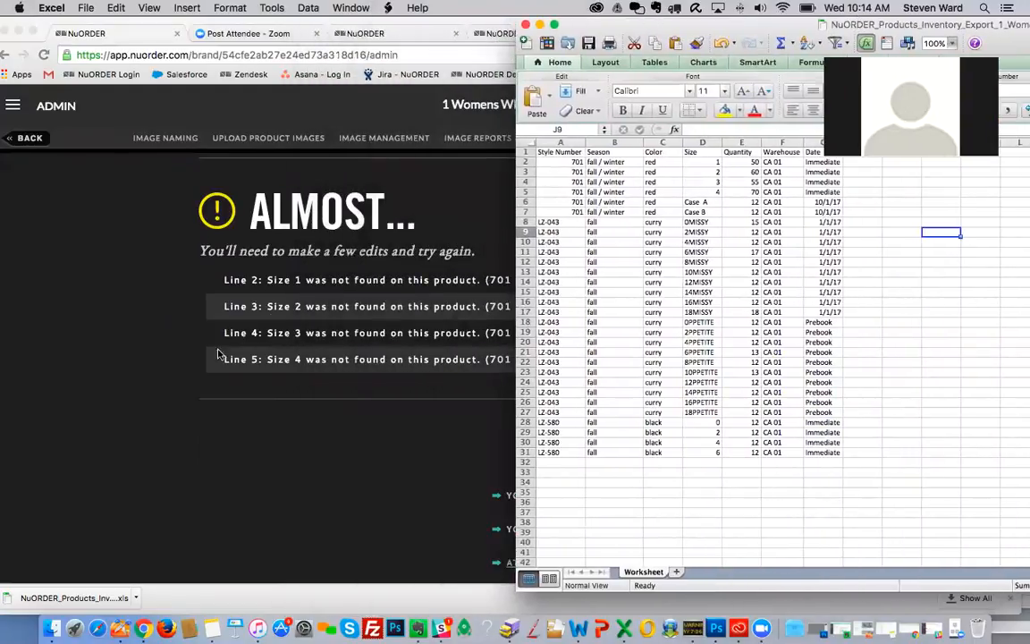
pyautogui.click(522, 172)
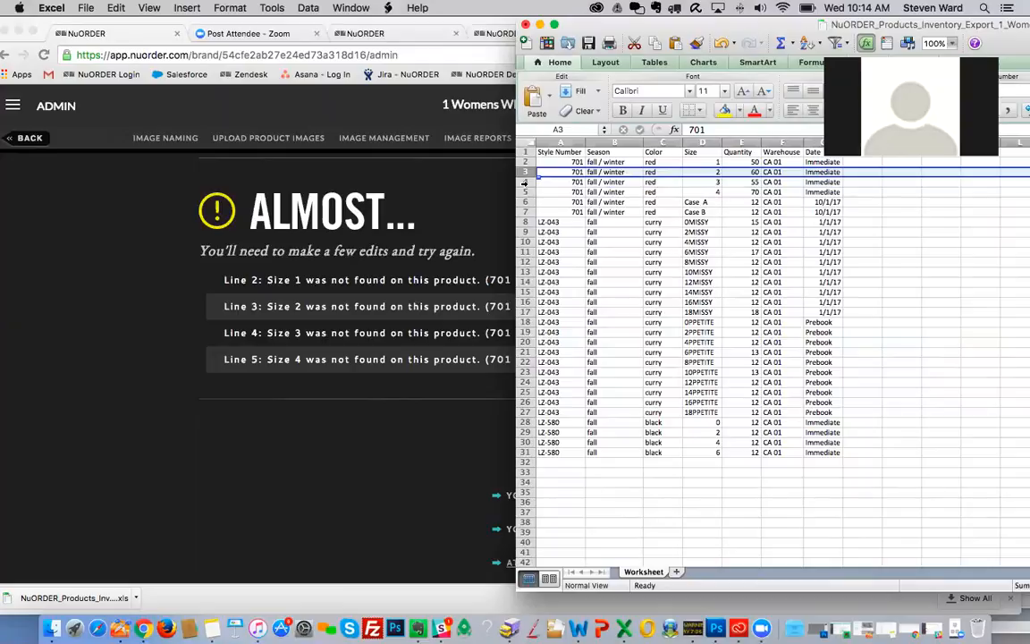
pyautogui.click(525, 182)
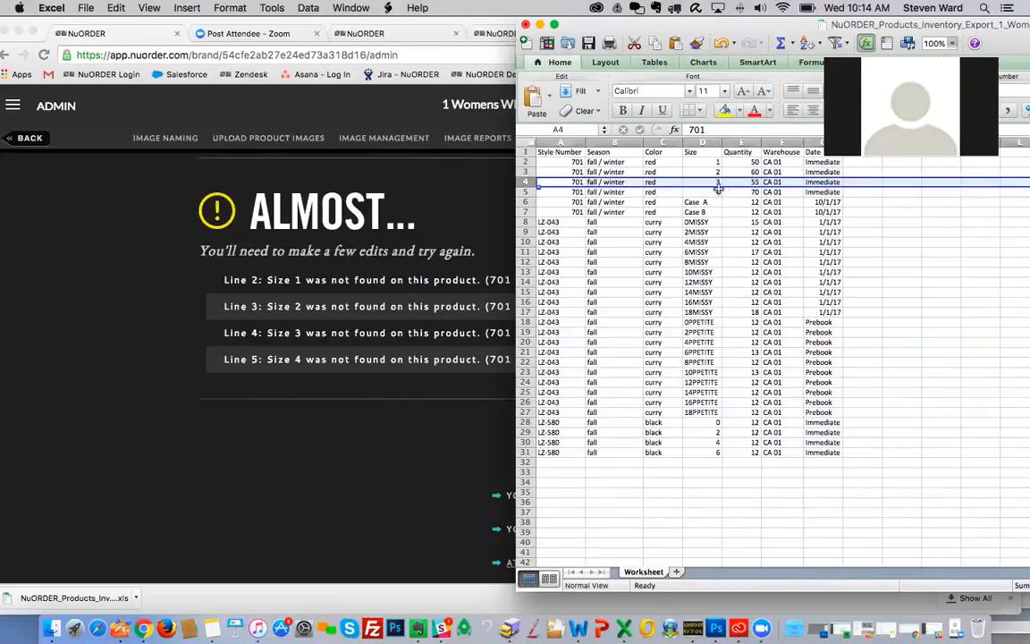
pyautogui.moveTo(717, 191); pyautogui.dragTo(695, 167)
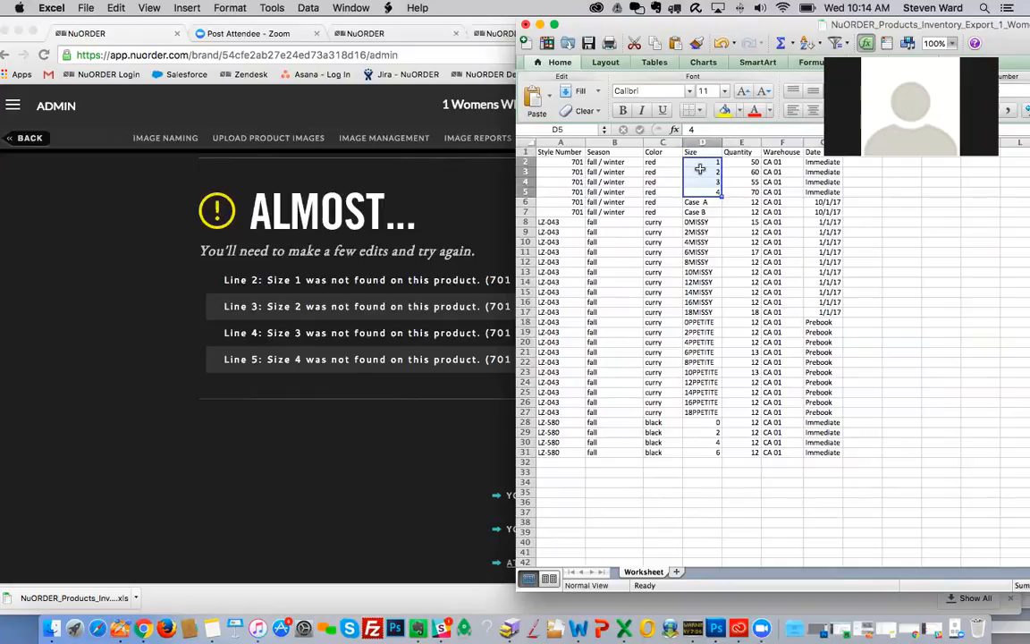
pyautogui.moveTo(526, 162); pyautogui.dragTo(532, 193)
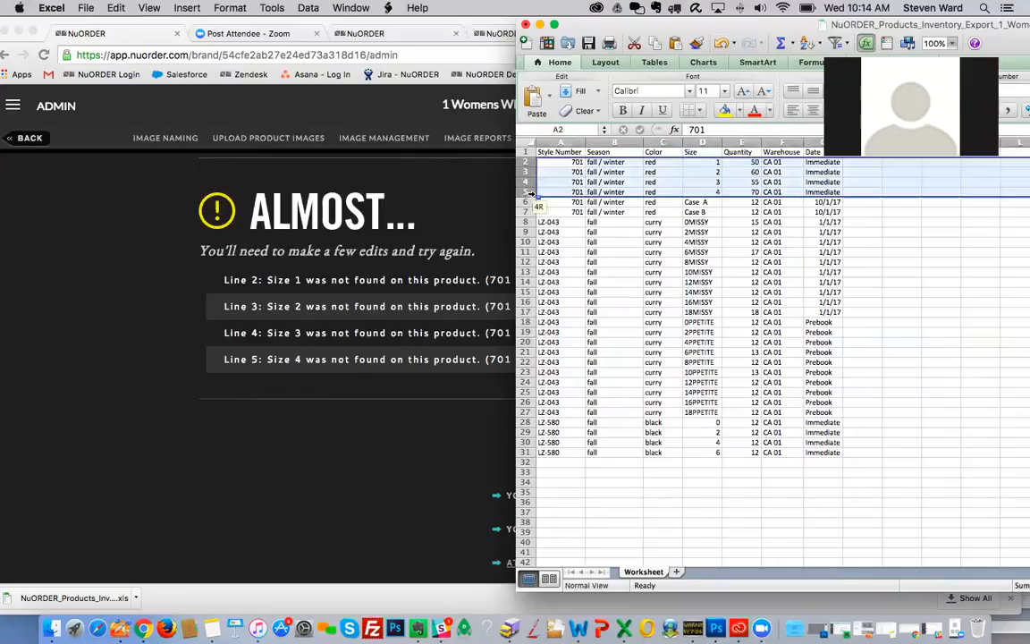
pyautogui.click(717, 192)
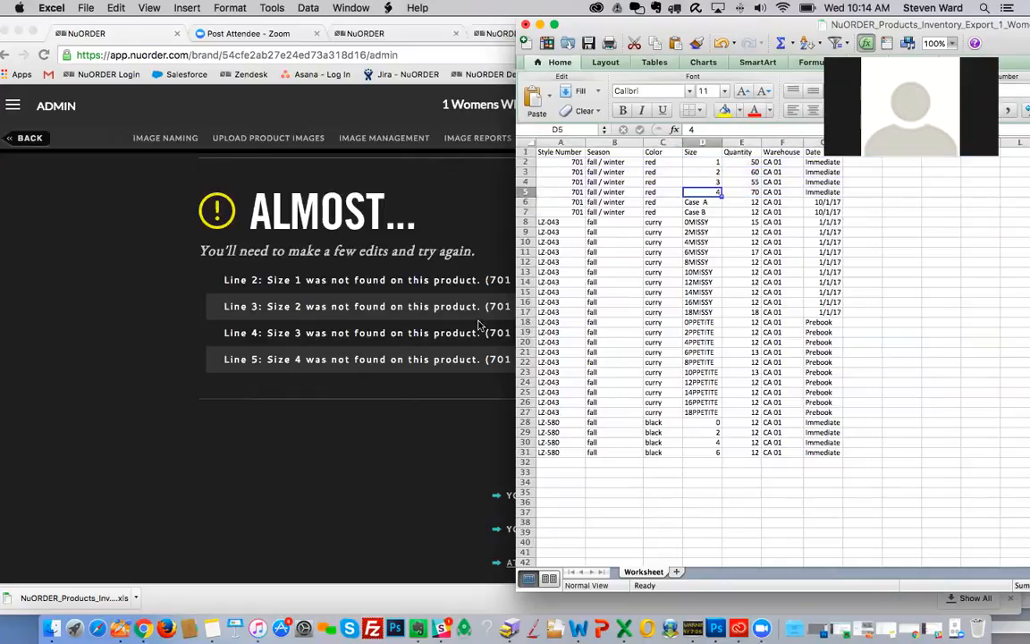
# - Switch to the product export CSV and check the style number, season, color and size 1 values for style 701
pyautogui.moveTo(588, 31); pyautogui.dragTo(300, 16)
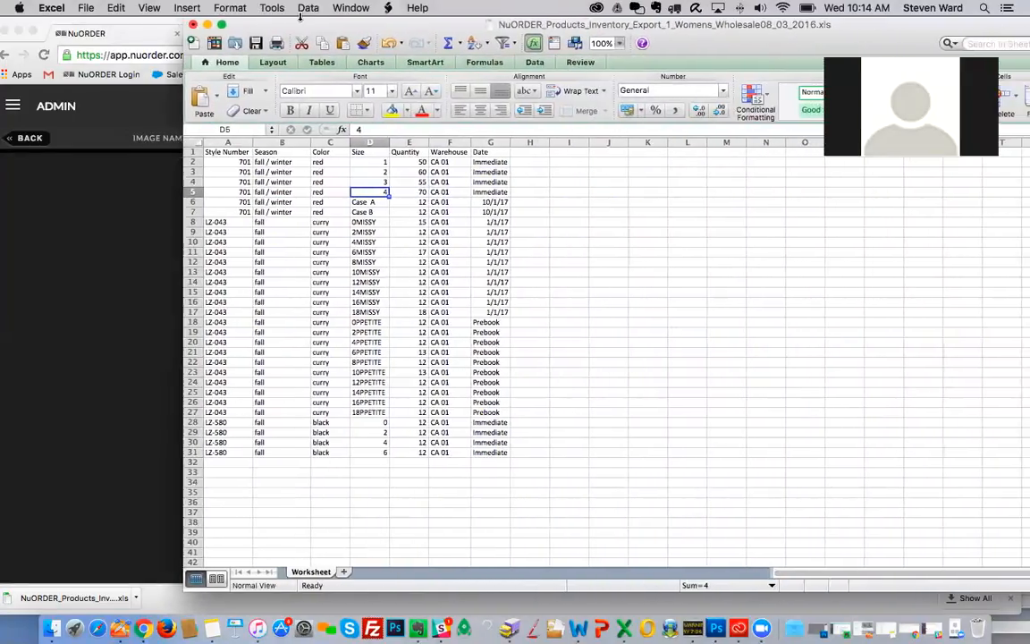
pyautogui.hotkey('ctrl', 'Up')
pyautogui.click(304, 196)
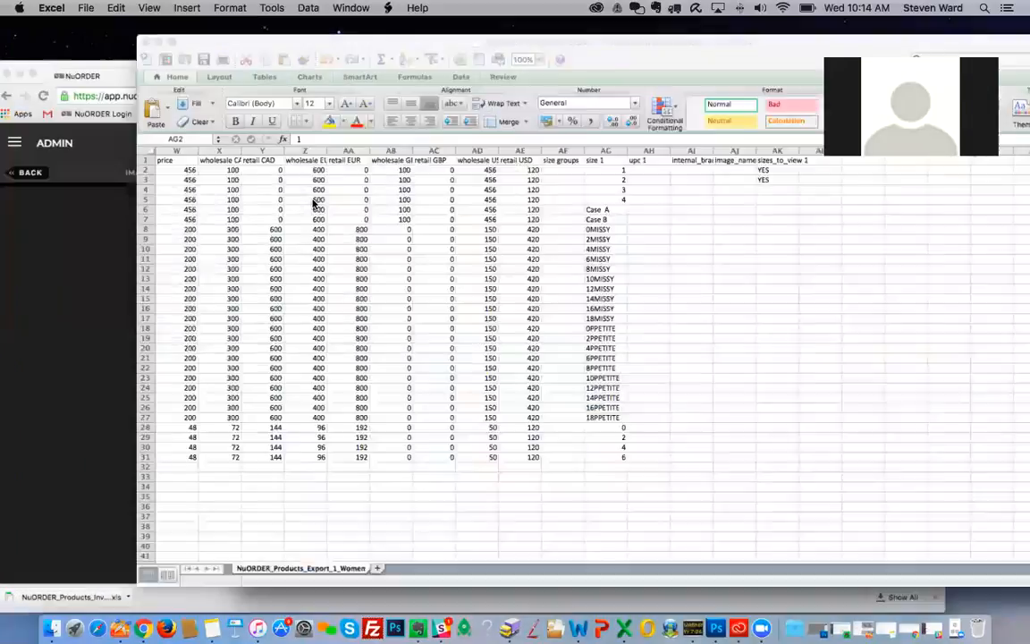
pyautogui.hscroll(-15, 340, 256)
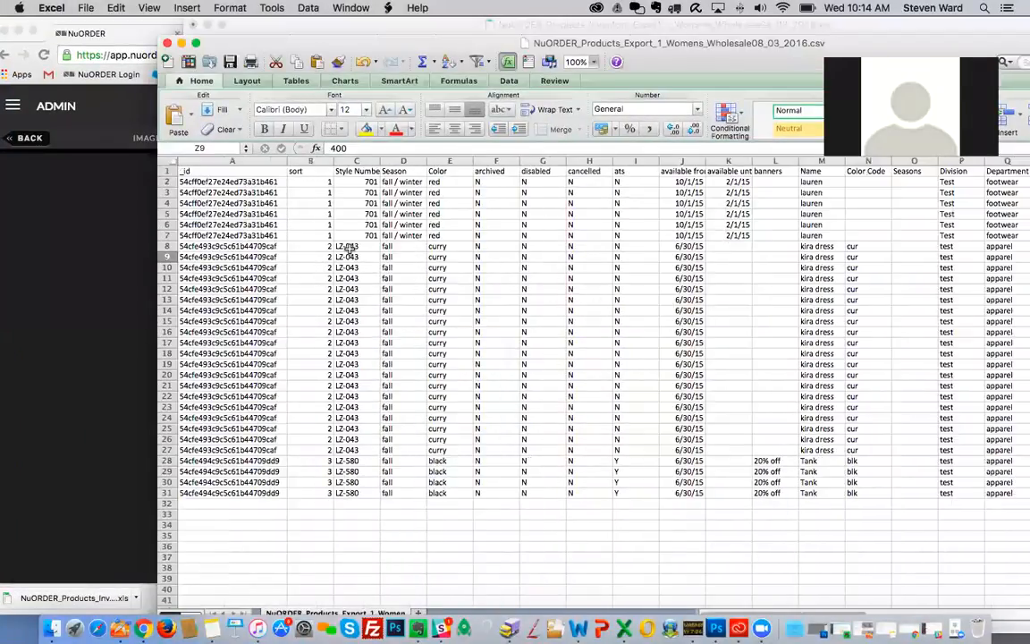
pyautogui.click(368, 180)
pyautogui.press('Right')
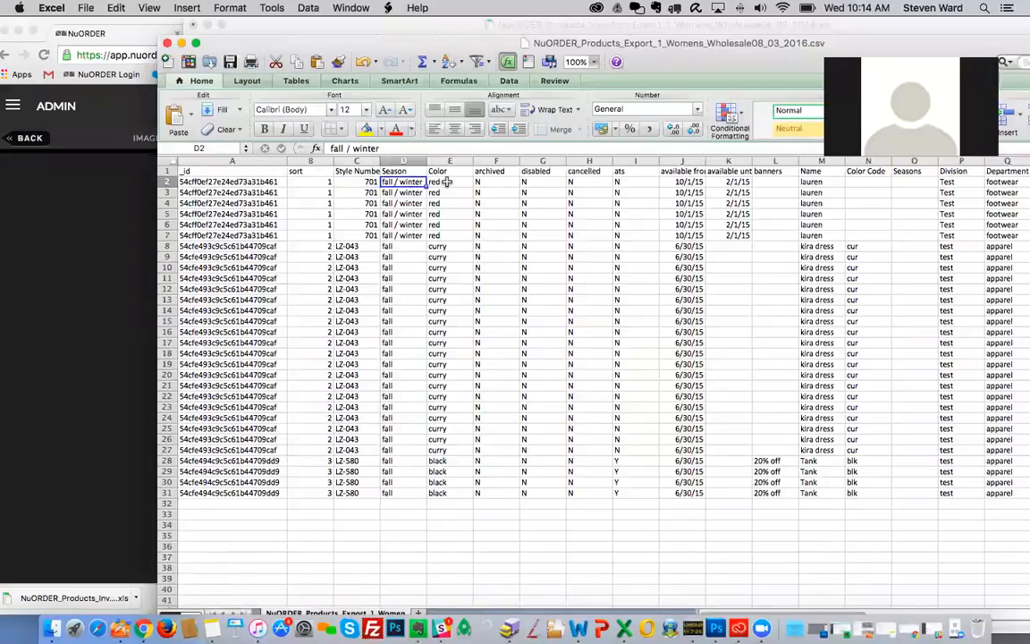
pyautogui.press('Right')
pyautogui.hscroll(15, 594, 253)
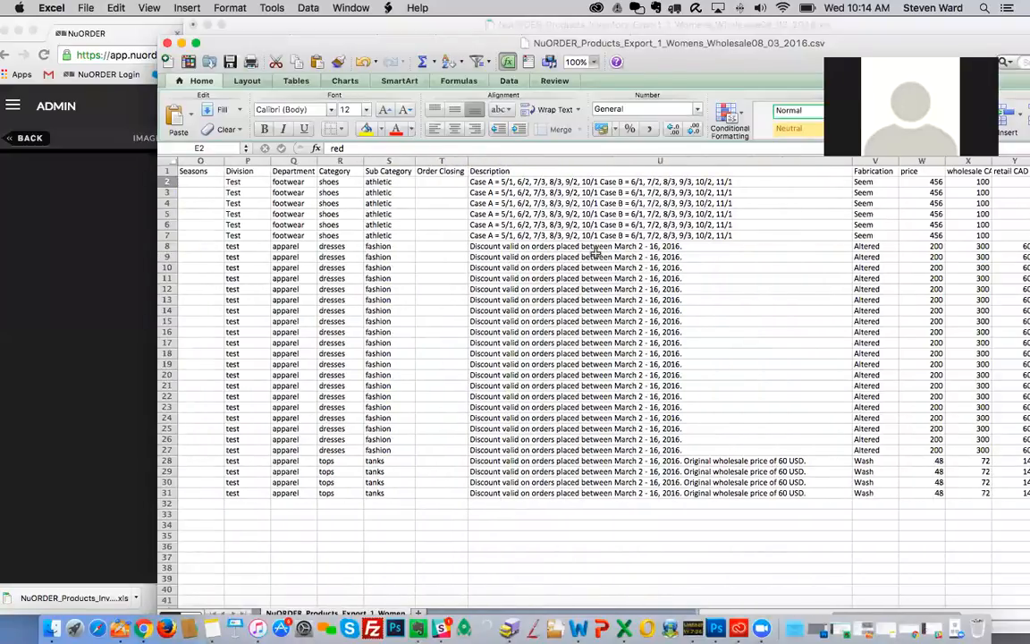
pyautogui.moveTo(703, 182); pyautogui.dragTo(693, 209)
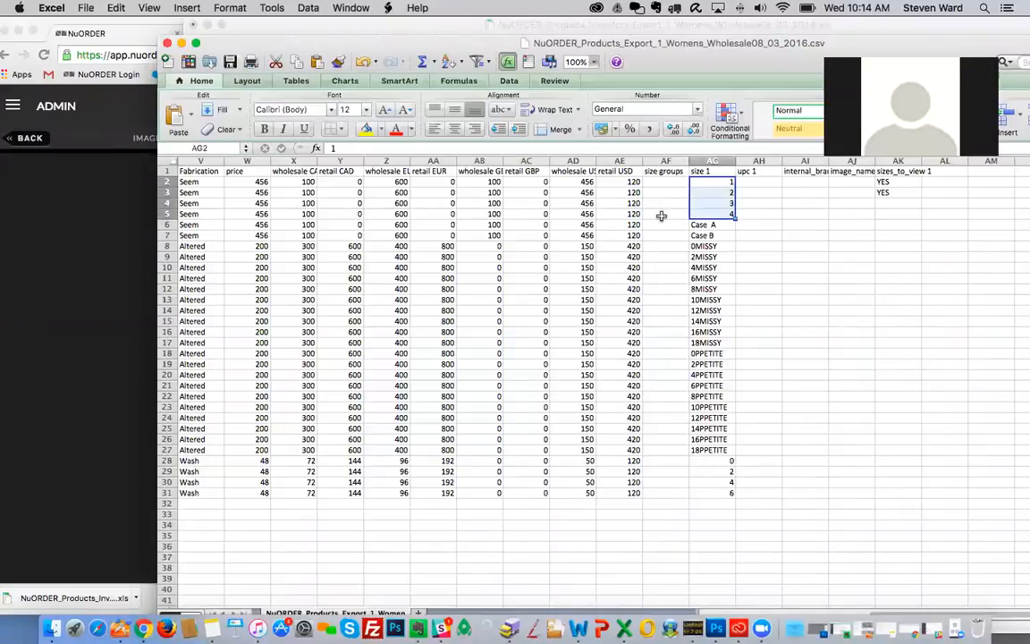
# - Recheck style 701's color in row 5 and its numeric sizes in AG2 to AG5 of the product export
pyautogui.hscroll(-15, 648, 216)
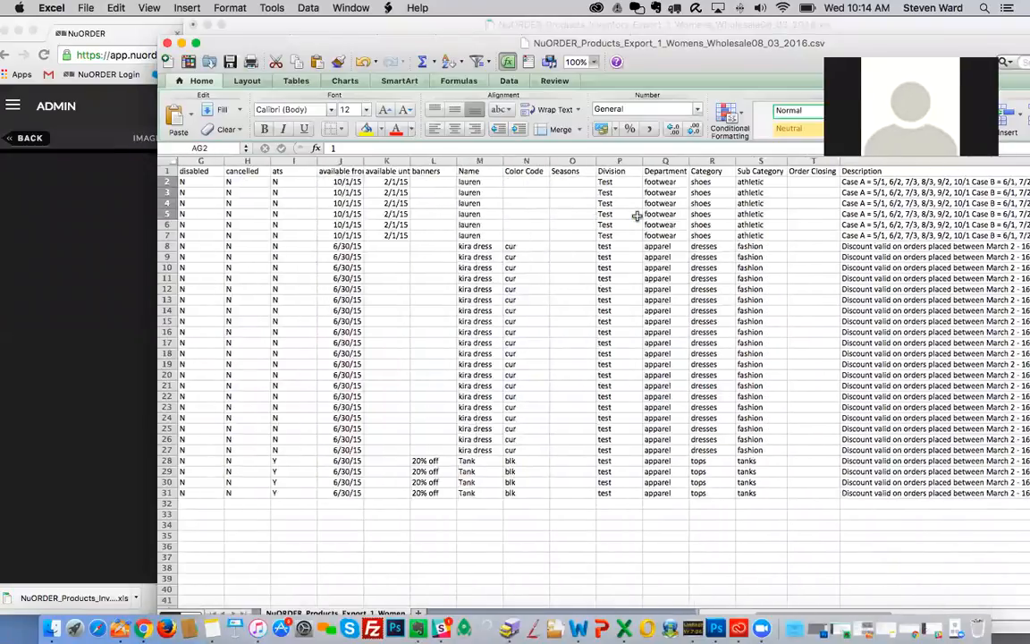
pyautogui.click(438, 214)
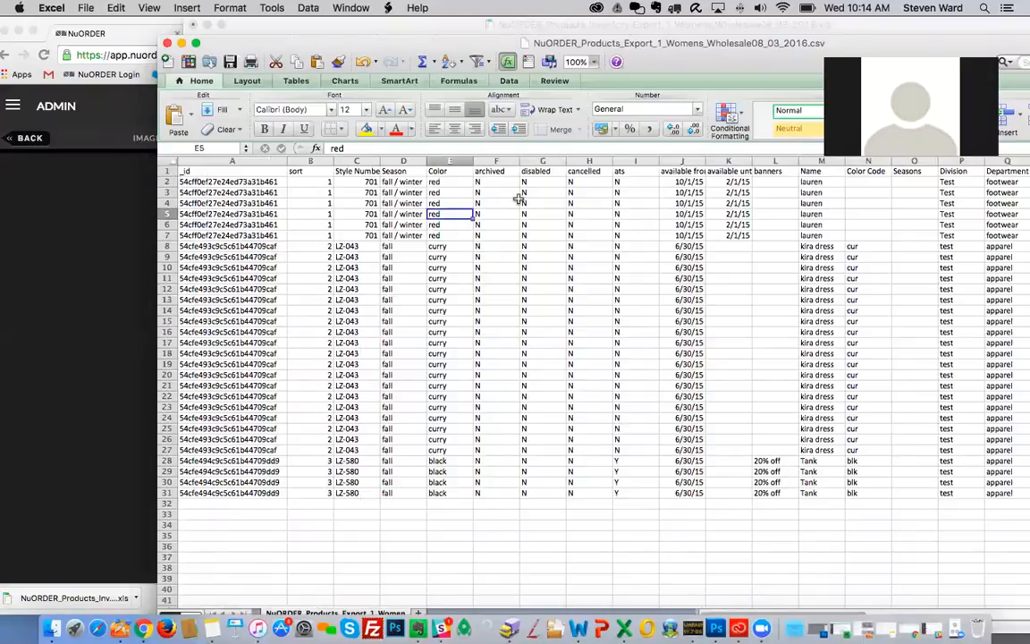
pyautogui.hscroll(6, 518, 198)
pyautogui.hscroll(8, 518, 199)
pyautogui.moveTo(619, 182); pyautogui.dragTo(617, 217)
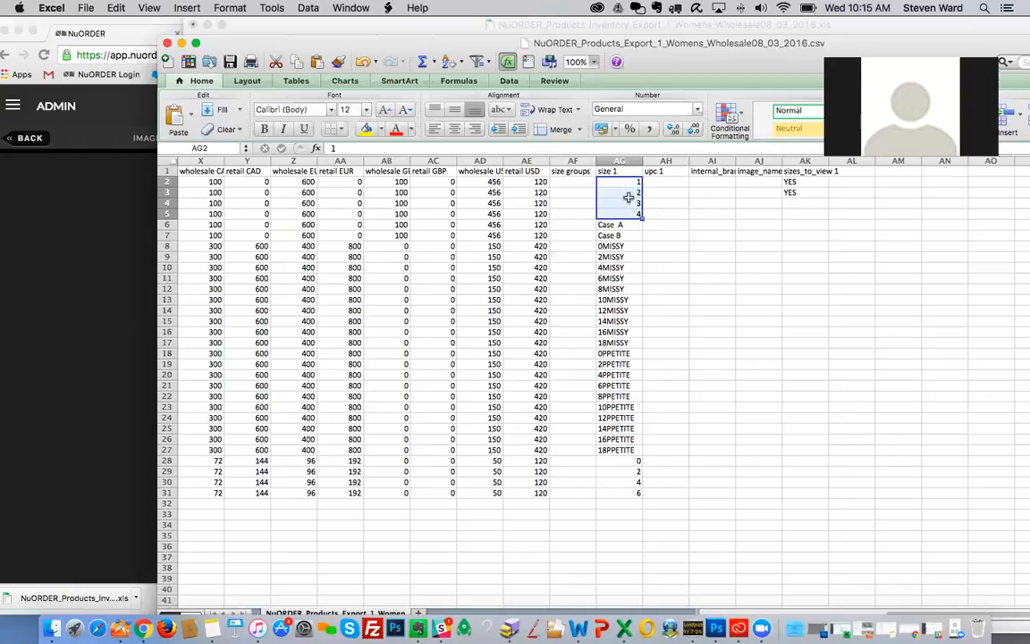
# - Examine style 701's style number, season and color columns against its size 1 values in AG2 to AG5 across the product export
pyautogui.hscroll(-1, 628, 198)
pyautogui.hscroll(-10, 628, 197)
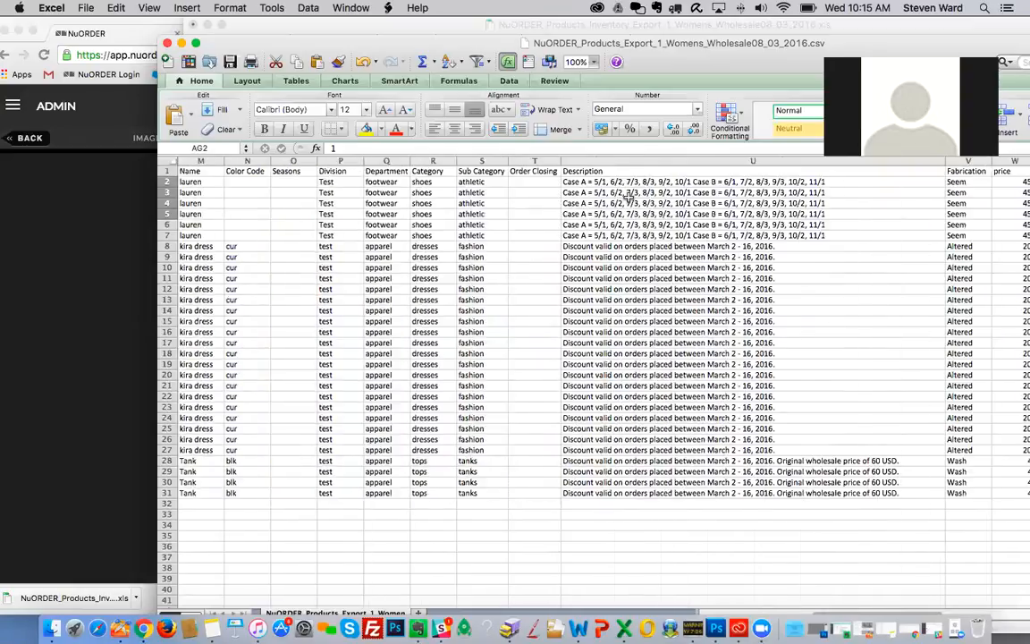
pyautogui.hscroll(-12, 628, 198)
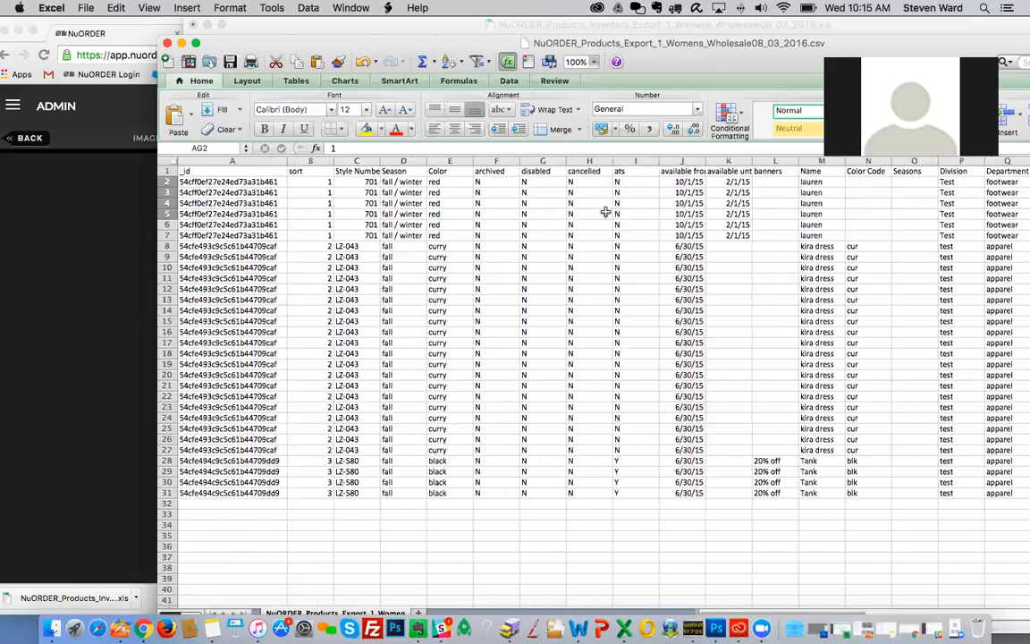
pyautogui.click(589, 224)
pyautogui.hscroll(20, 394, 229)
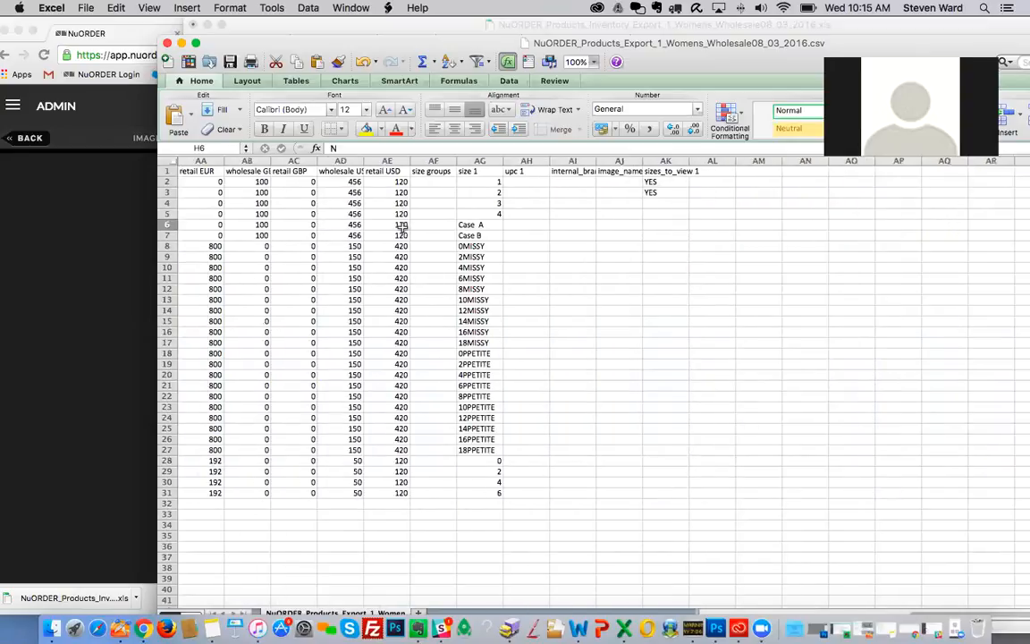
pyautogui.hscroll(-20, 389, 262)
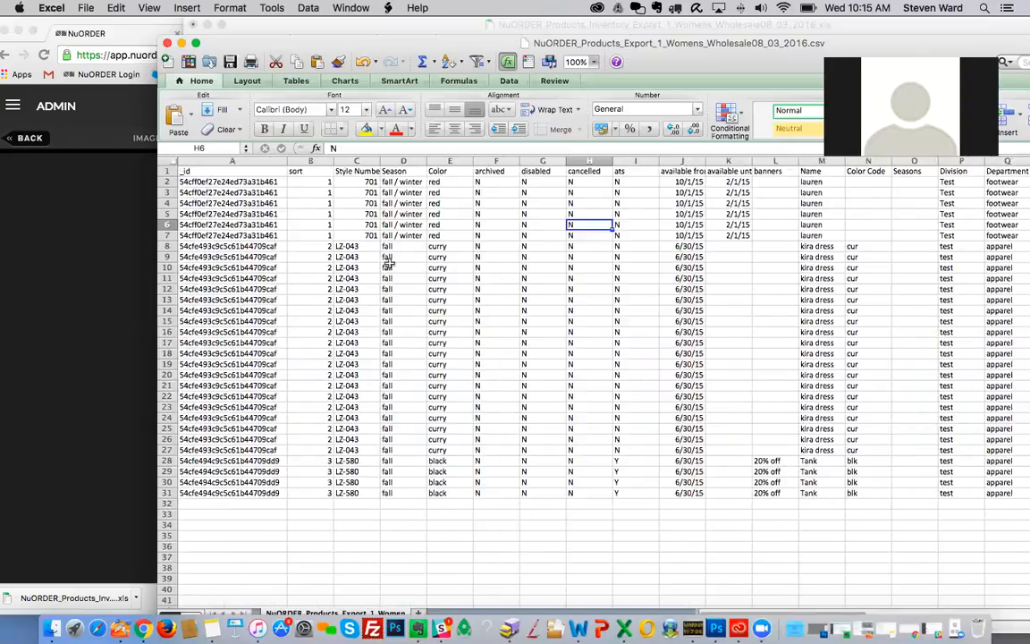
pyautogui.hscroll(15, 376, 219)
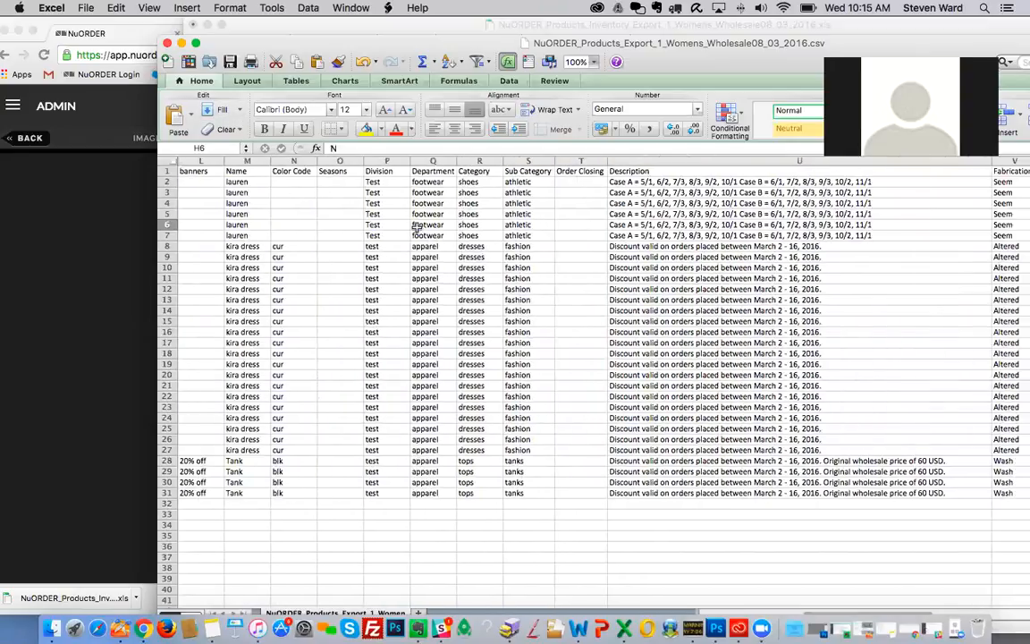
pyautogui.hscroll(8, 415, 229)
pyautogui.moveTo(620, 182); pyautogui.dragTo(623, 213)
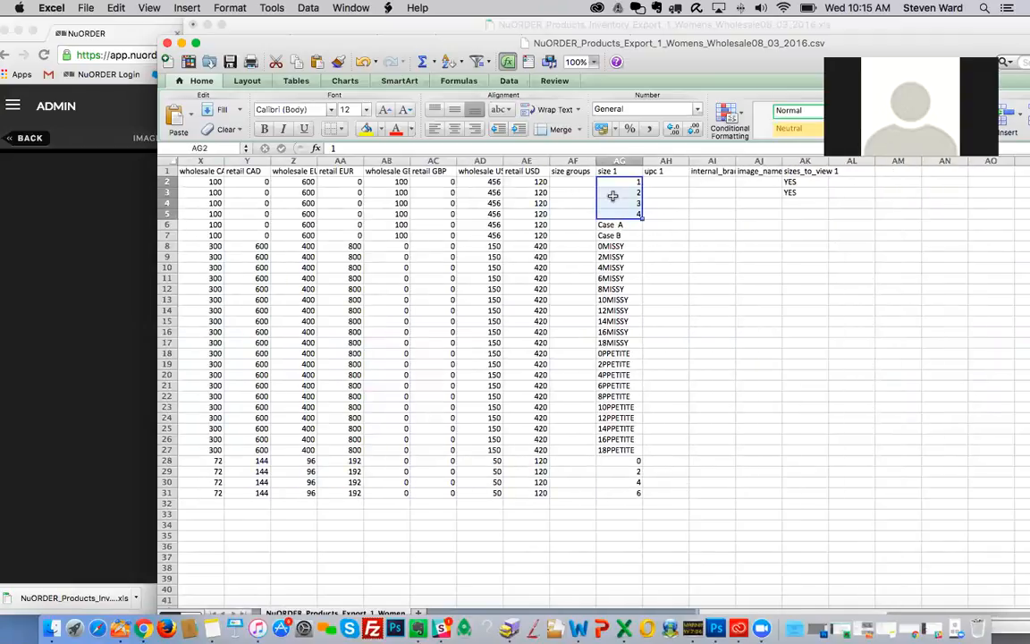
pyautogui.hscroll(-20, 514, 287)
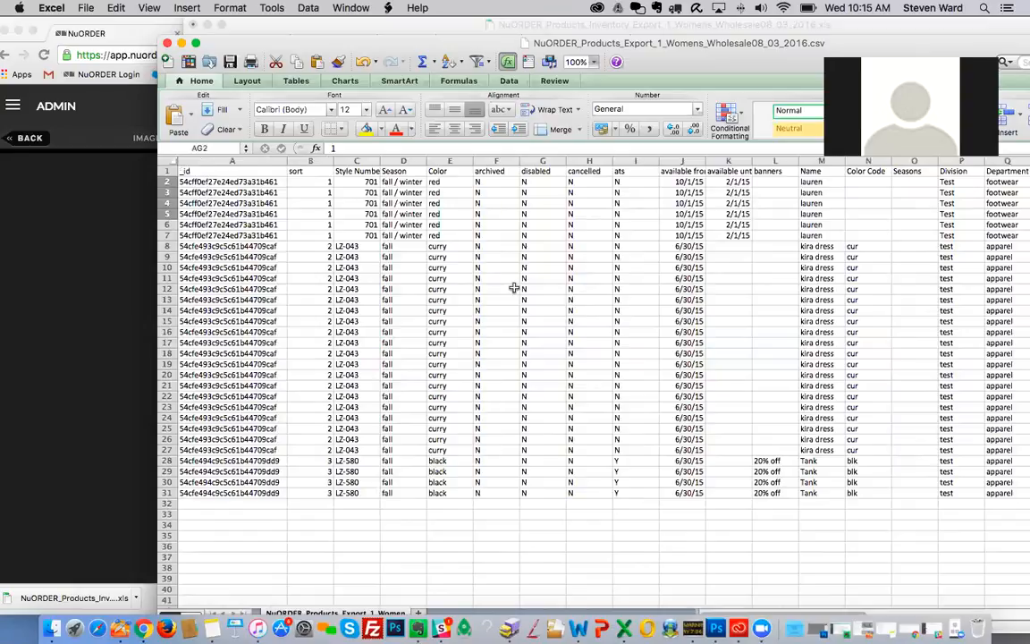
# - Recheck the size errors in Chrome, bring the product export CSV forward and save it
pyautogui.click(91, 328)
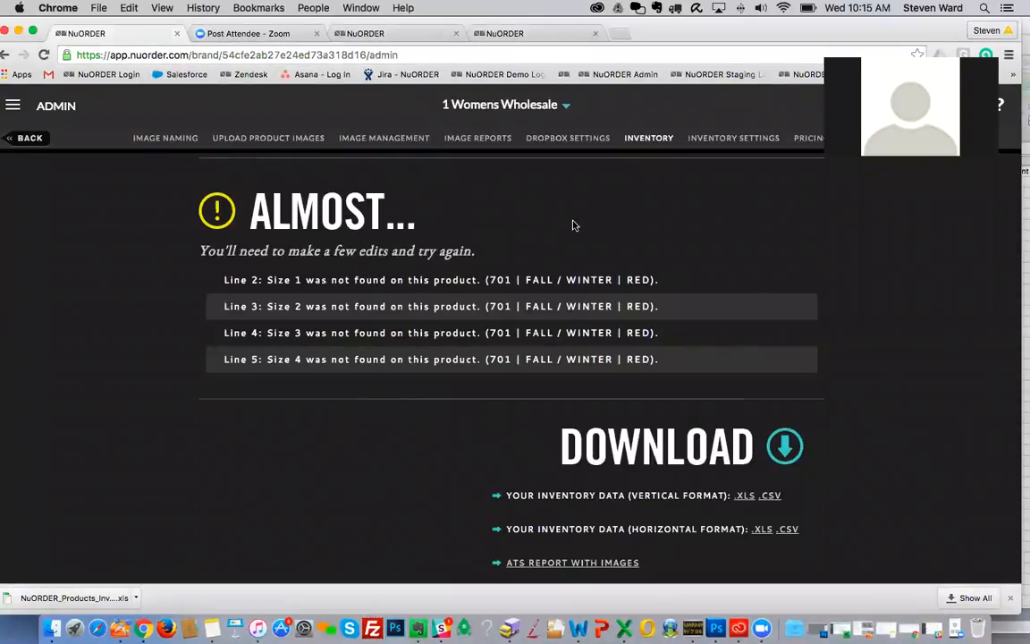
pyautogui.hotkey('ctrl', 'Up')
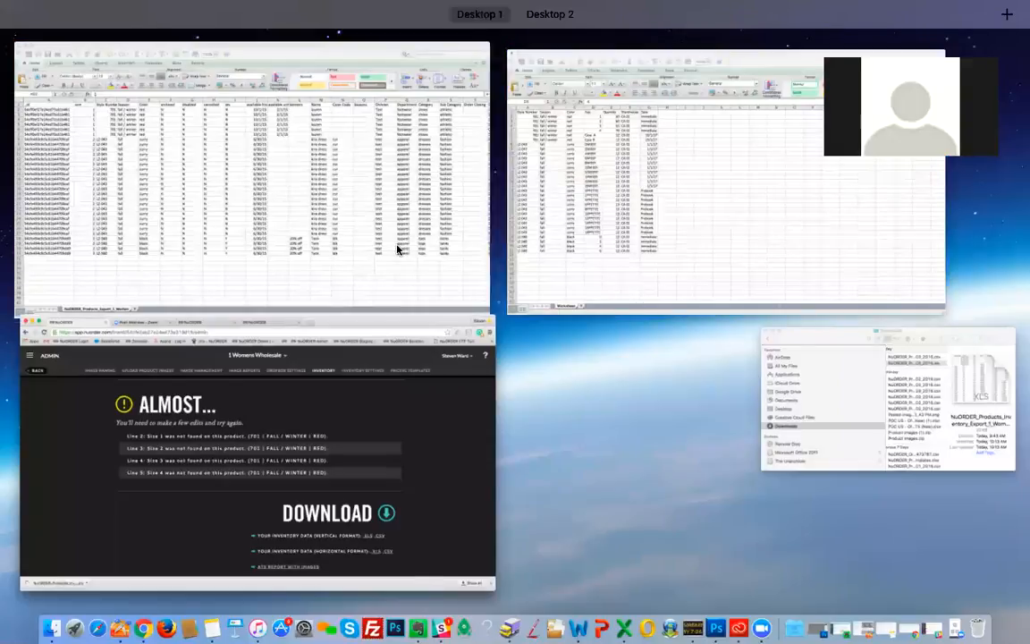
pyautogui.click(398, 249)
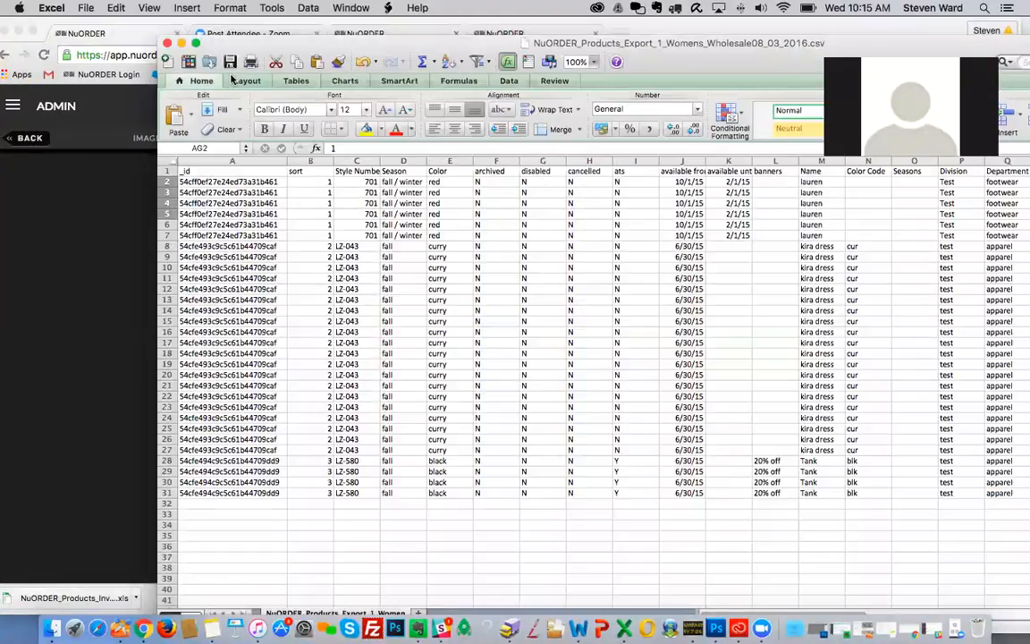
pyautogui.click(211, 60)
pyautogui.click(629, 363)
# - Return to NuORDER in Chrome and open the product data upload page in the Admin area
pyautogui.click(49, 106)
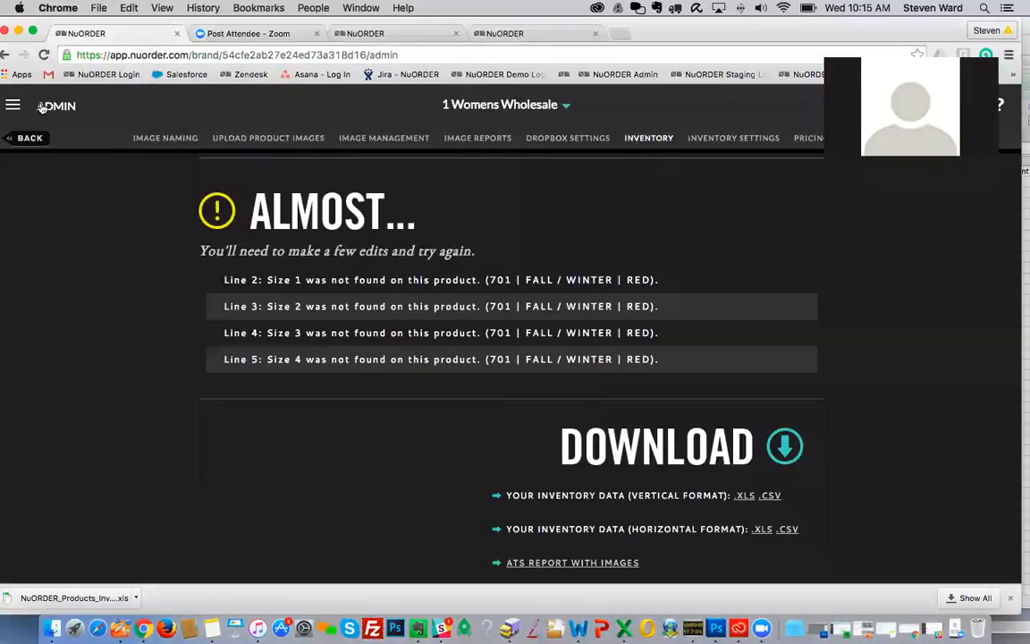
pyautogui.click(41, 107)
pyautogui.click(43, 174)
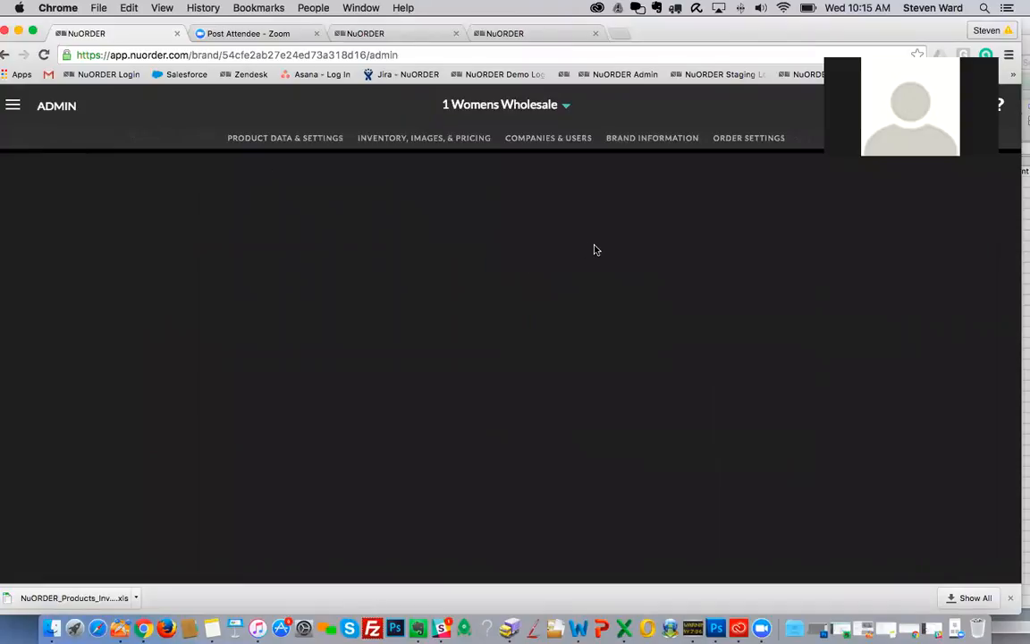
pyautogui.scroll(-5, 586, 398)
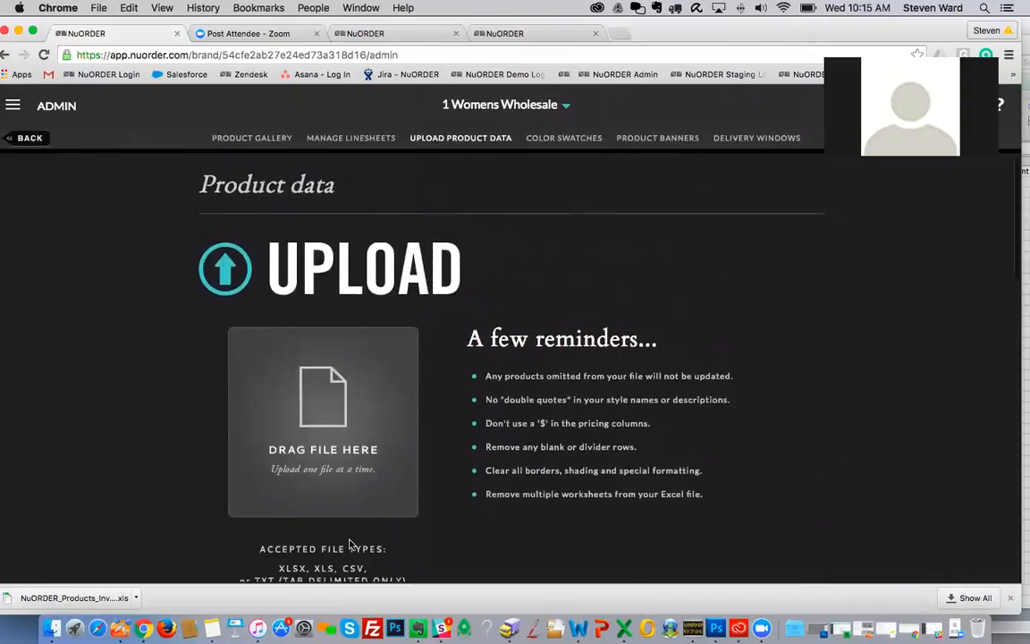
pyautogui.scroll(-1, 349, 544)
# - Upload NuORDER_Products_Export_1_Womens_Wholesale08_03_2016.csv from Downloads as product data and review the upload feedback
pyautogui.click(54, 629)
pyautogui.scroll(1, 817, 233)
pyautogui.click(818, 214)
pyautogui.moveTo(818, 215); pyautogui.dragTo(326, 322)
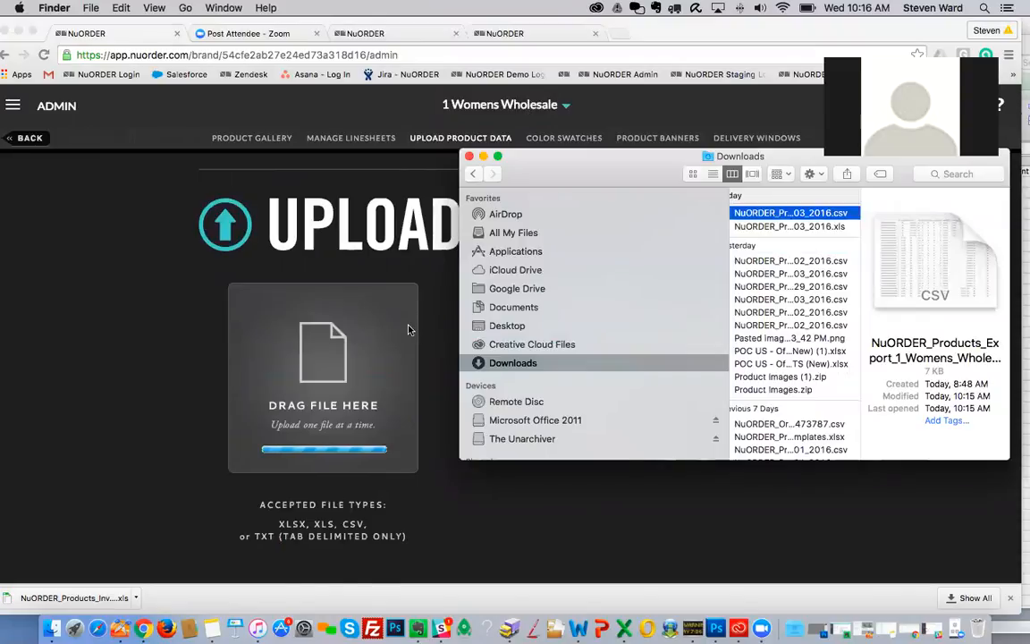
pyautogui.scroll(-5, 403, 341)
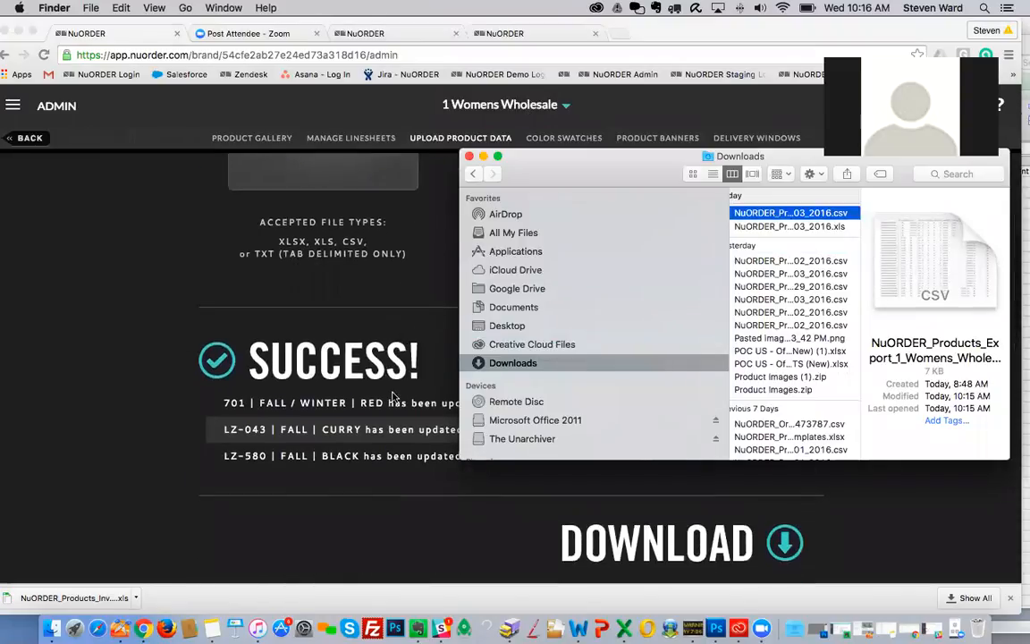
pyautogui.click(416, 346)
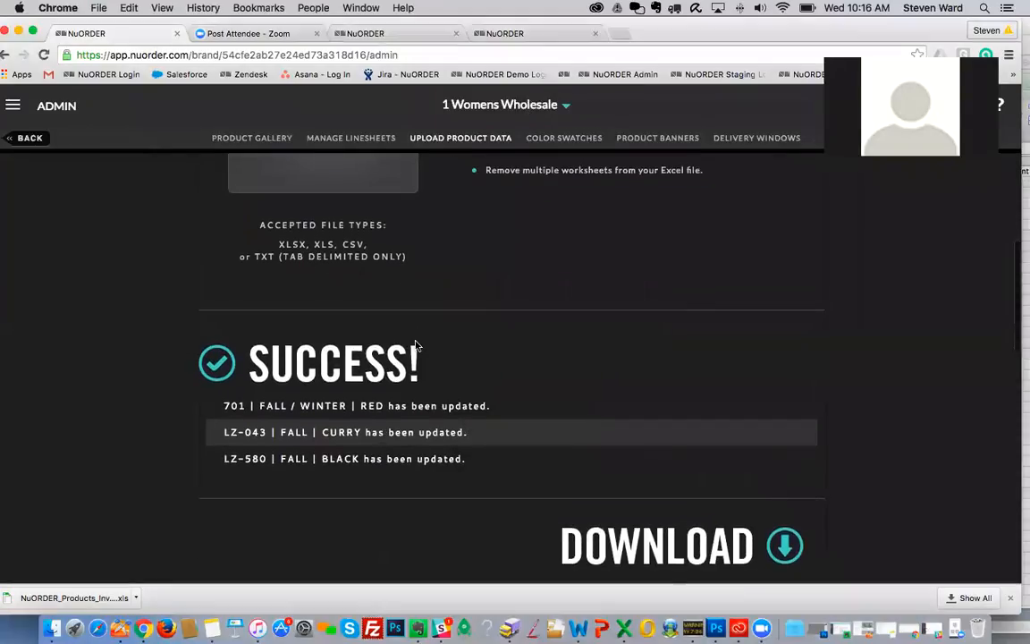
pyautogui.scroll(5, 416, 346)
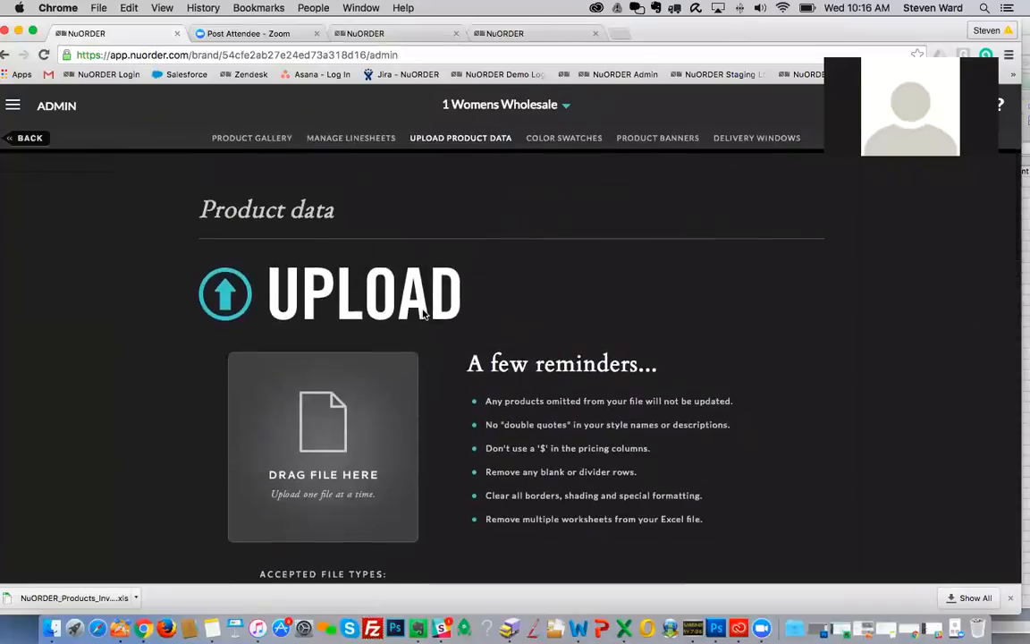
pyautogui.scroll(-5, 425, 312)
pyautogui.scroll(5, 424, 312)
# - Go back to the Admin overview and open the Inventory upload page
pyautogui.click(30, 138)
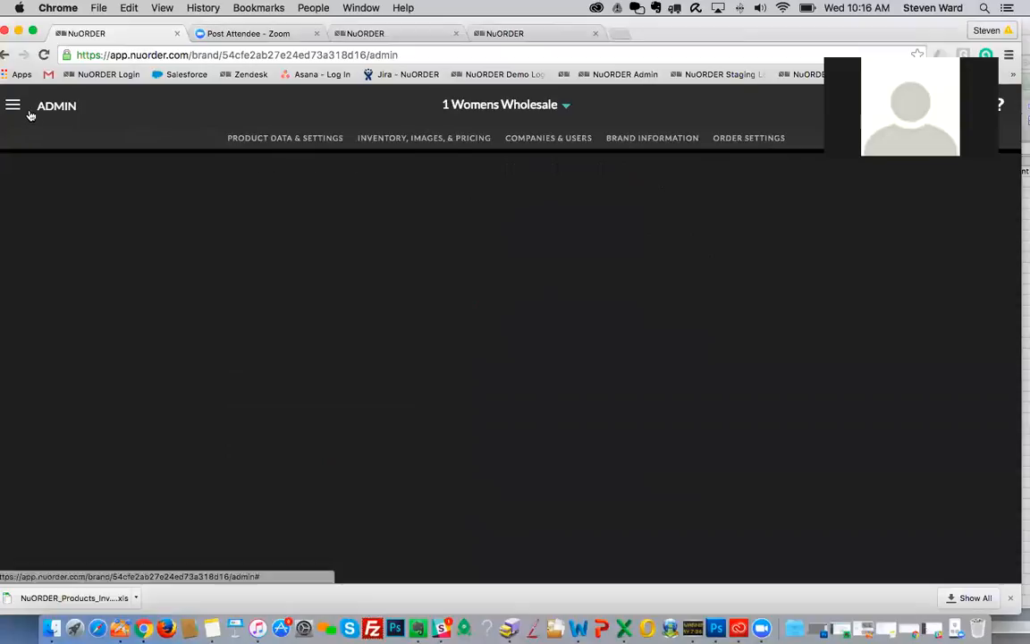
pyautogui.scroll(-8, 468, 349)
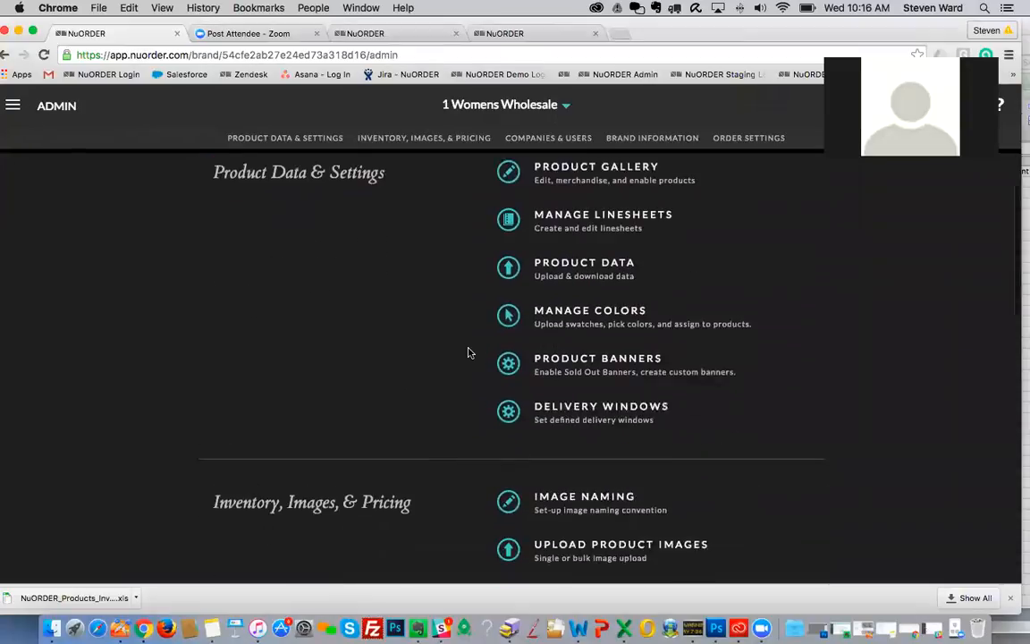
pyautogui.scroll(-5, 468, 351)
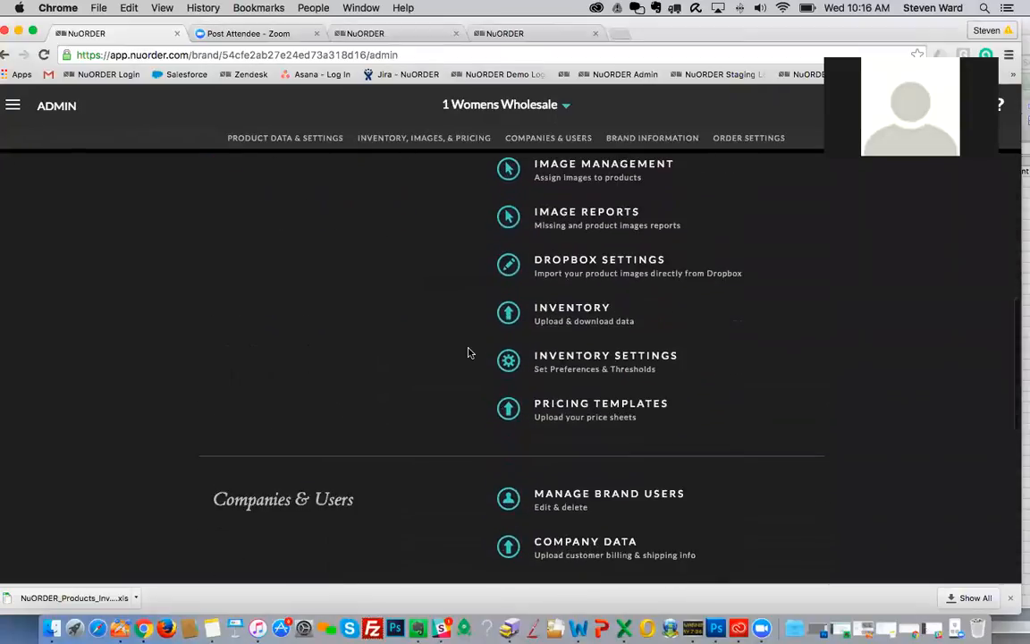
pyautogui.click(579, 318)
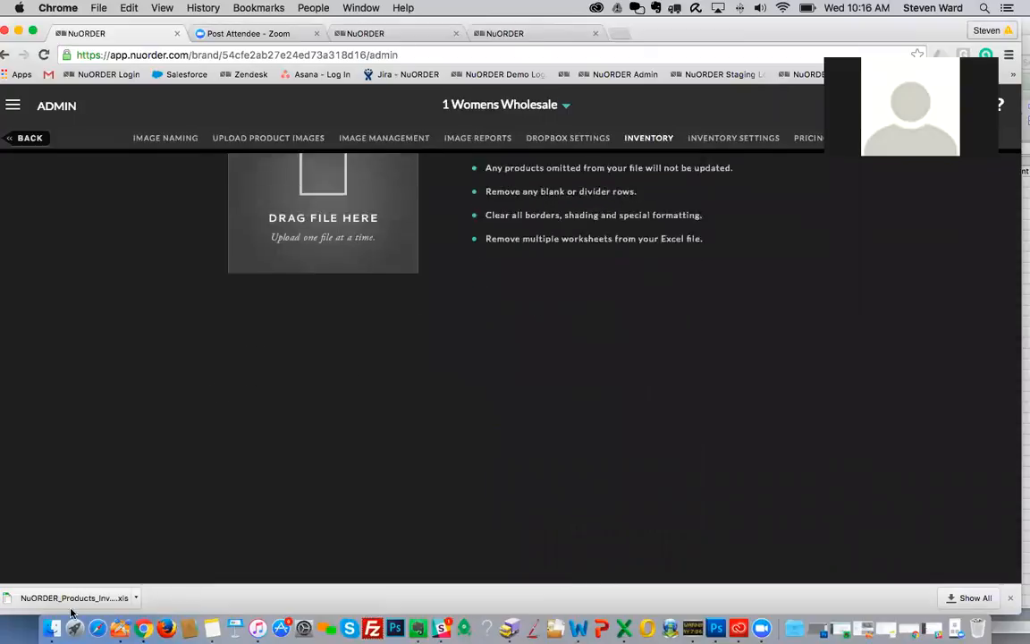
# - Upload the NuORDER products inventory export .xls from Downloads and review the inventory feedback for every line
pyautogui.click(51, 628)
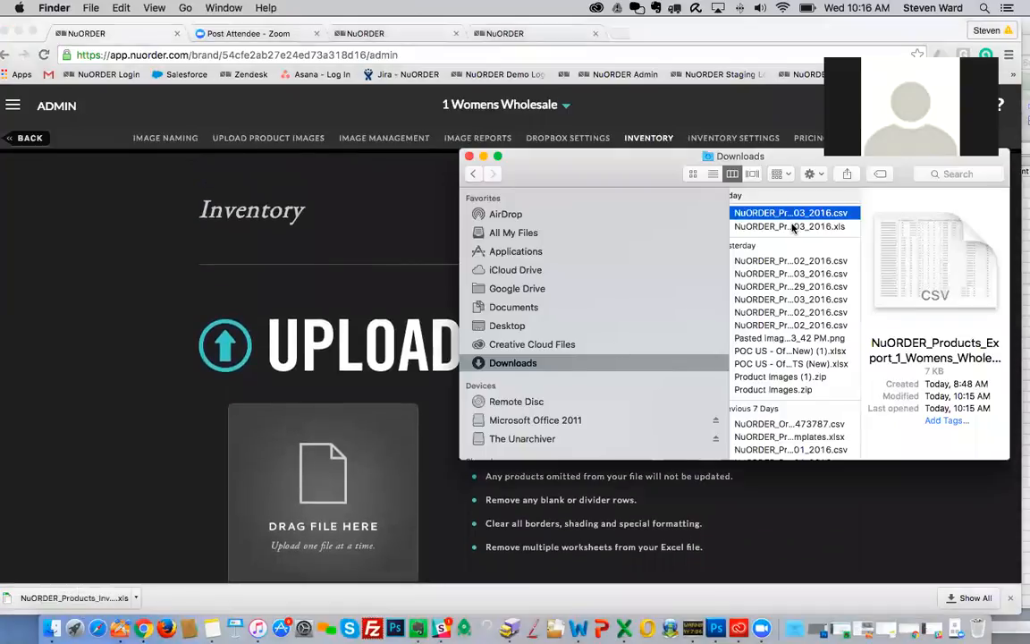
pyautogui.click(792, 227)
pyautogui.moveTo(792, 227); pyautogui.dragTo(281, 487)
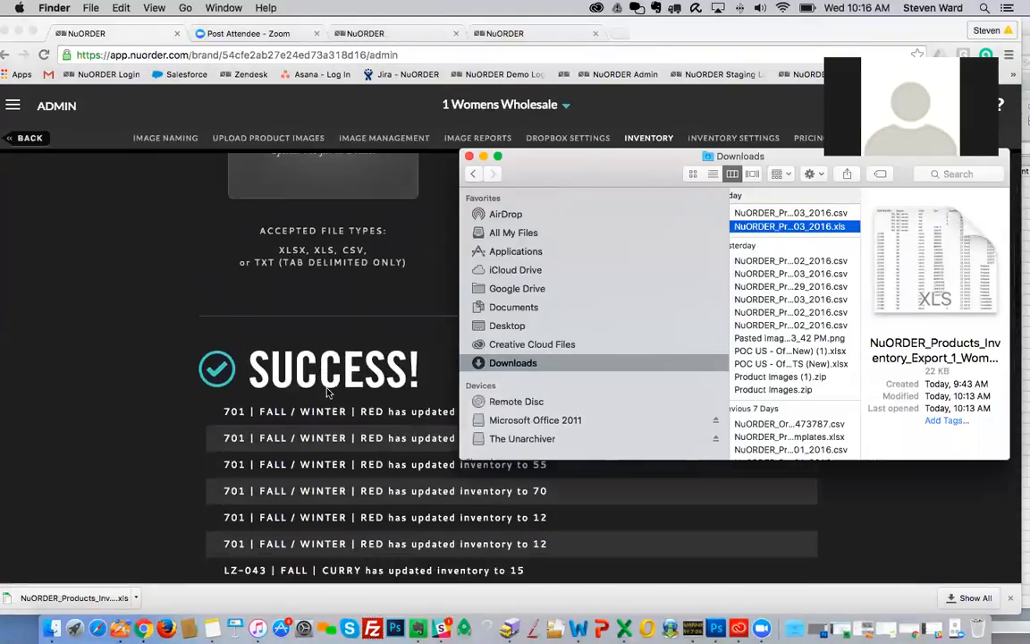
pyautogui.moveTo(552, 188); pyautogui.dragTo(711, 158)
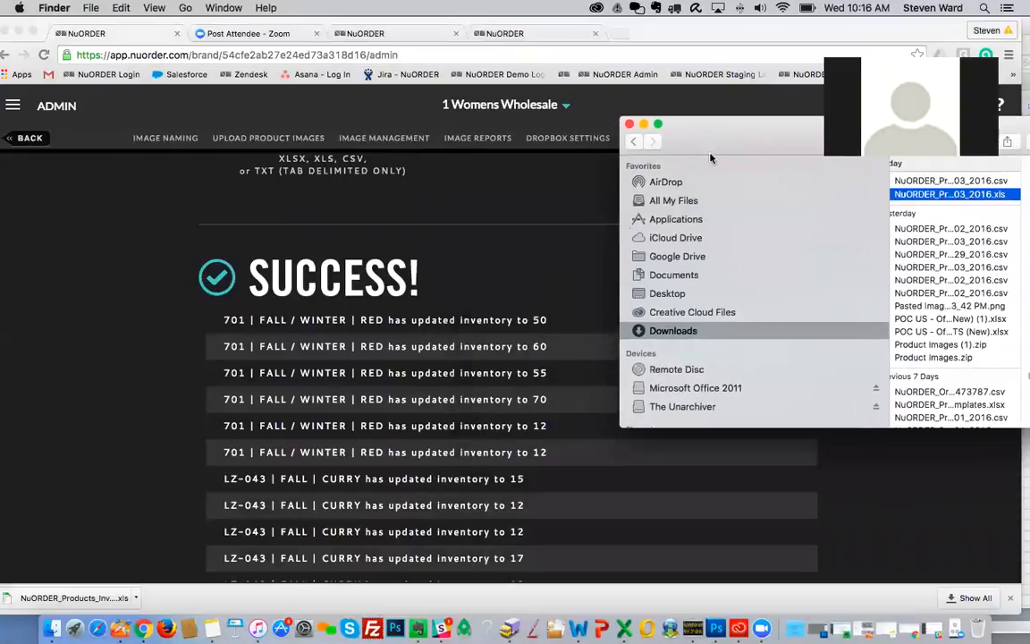
pyautogui.scroll(-3, 435, 329)
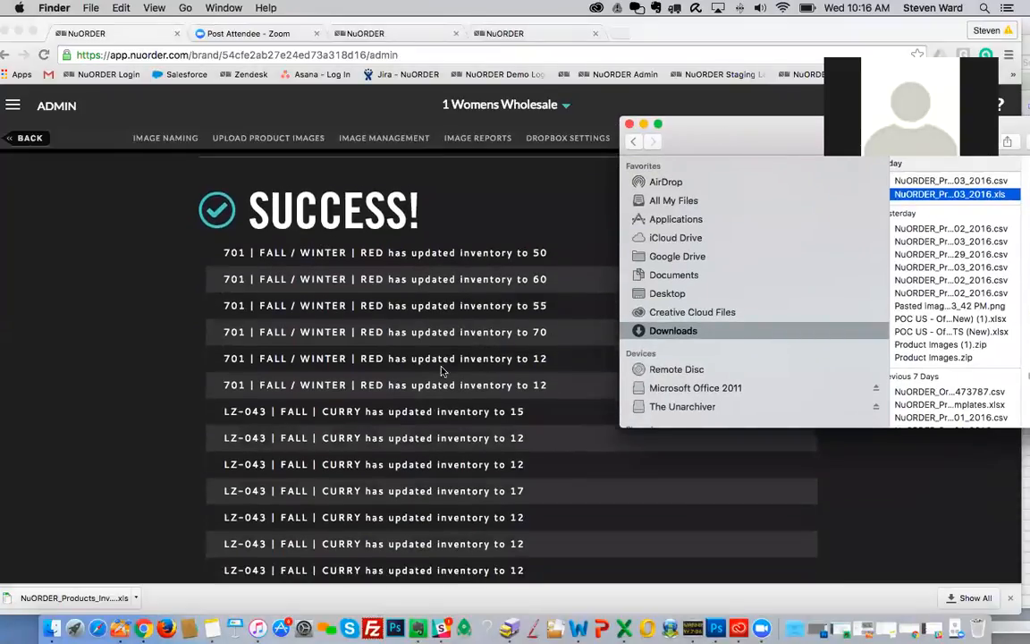
pyautogui.scroll(-10, 467, 296)
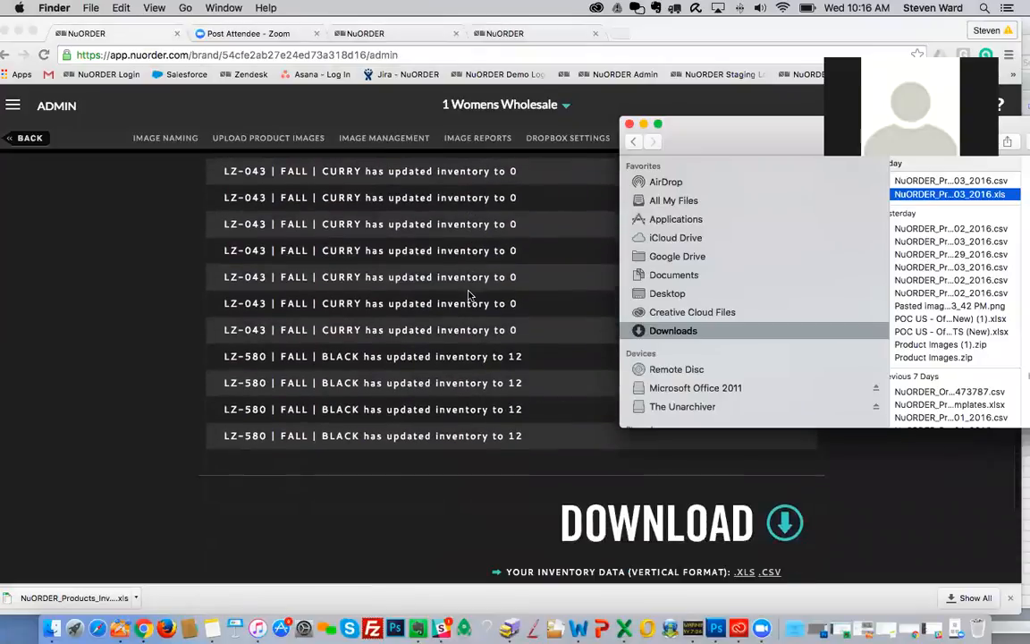
pyautogui.scroll(15, 468, 295)
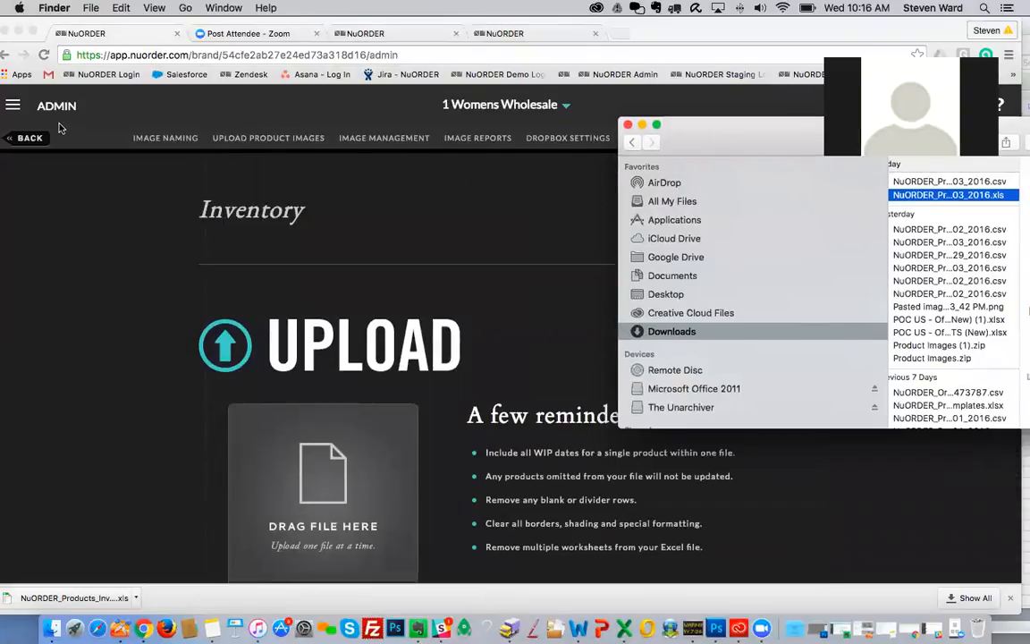
# - Switch to the Wholesale area and open its product browsing gallery
pyautogui.doubleClick(43, 109)
pyautogui.click(64, 106)
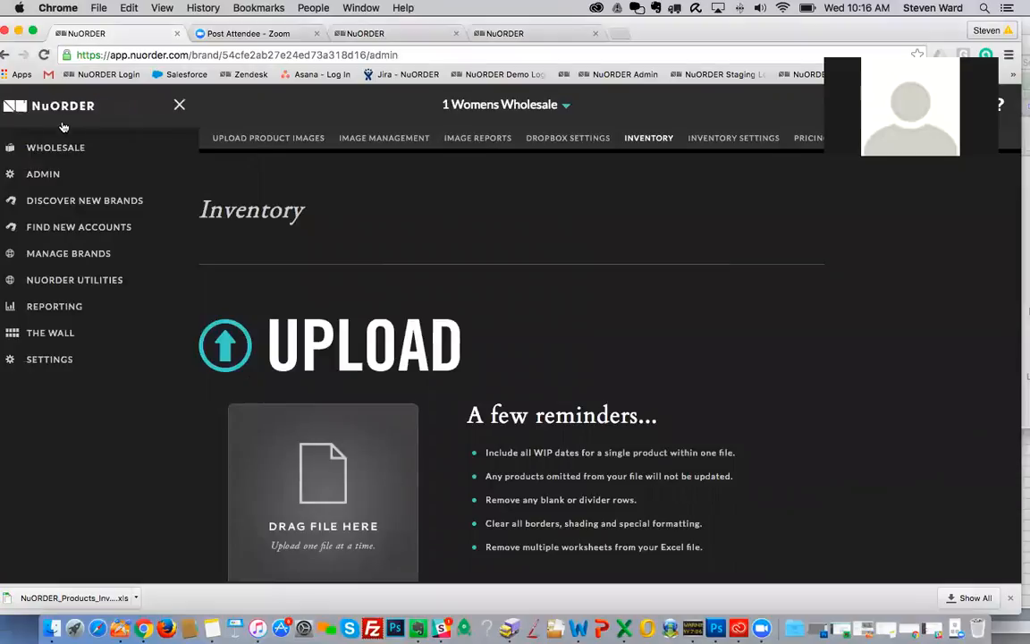
pyautogui.click(55, 147)
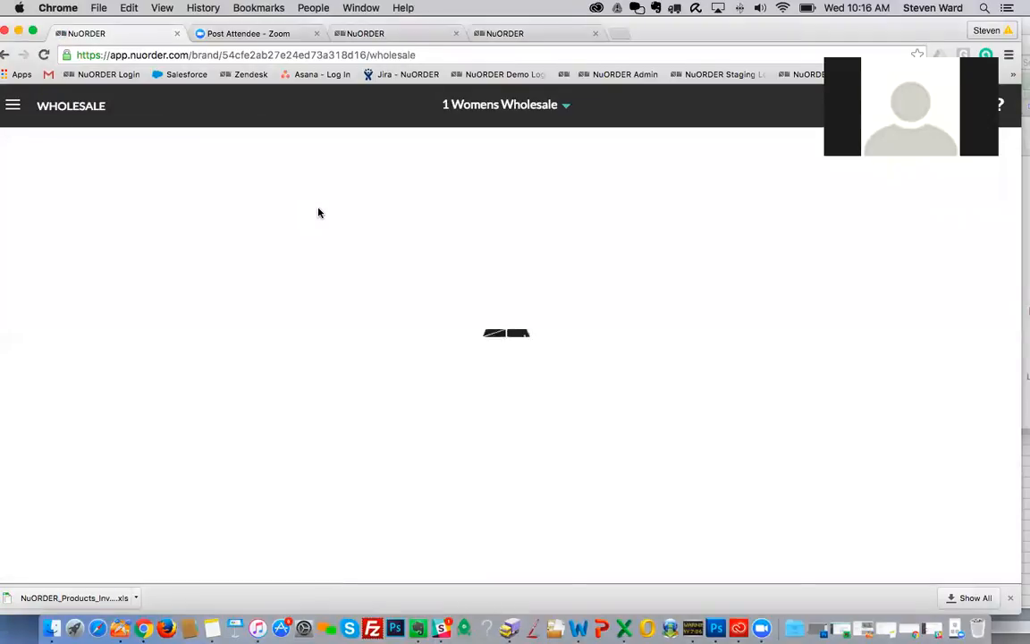
pyautogui.click(63, 105)
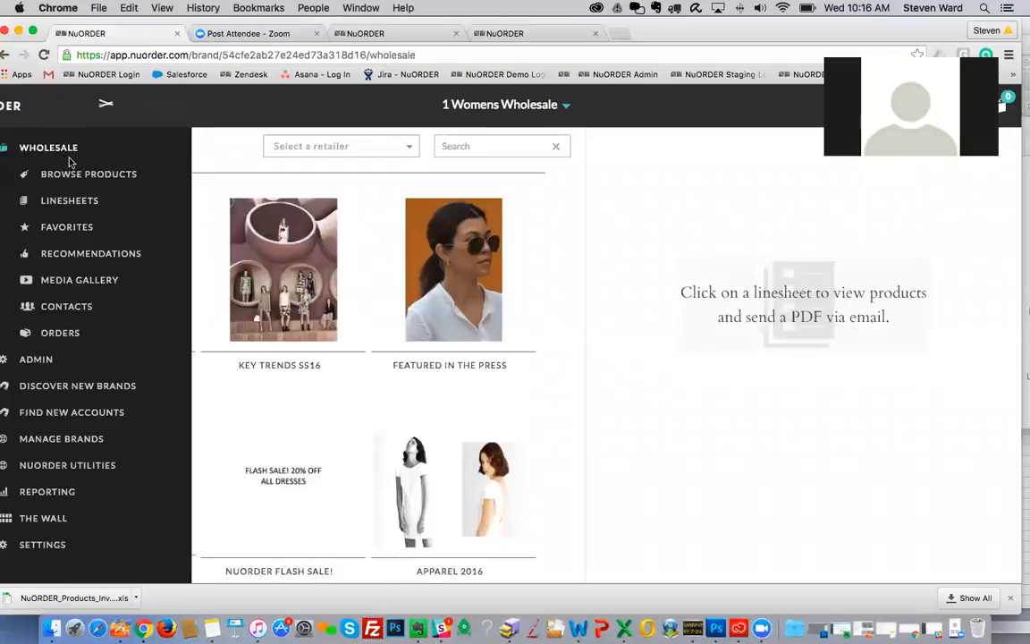
pyautogui.click(52, 174)
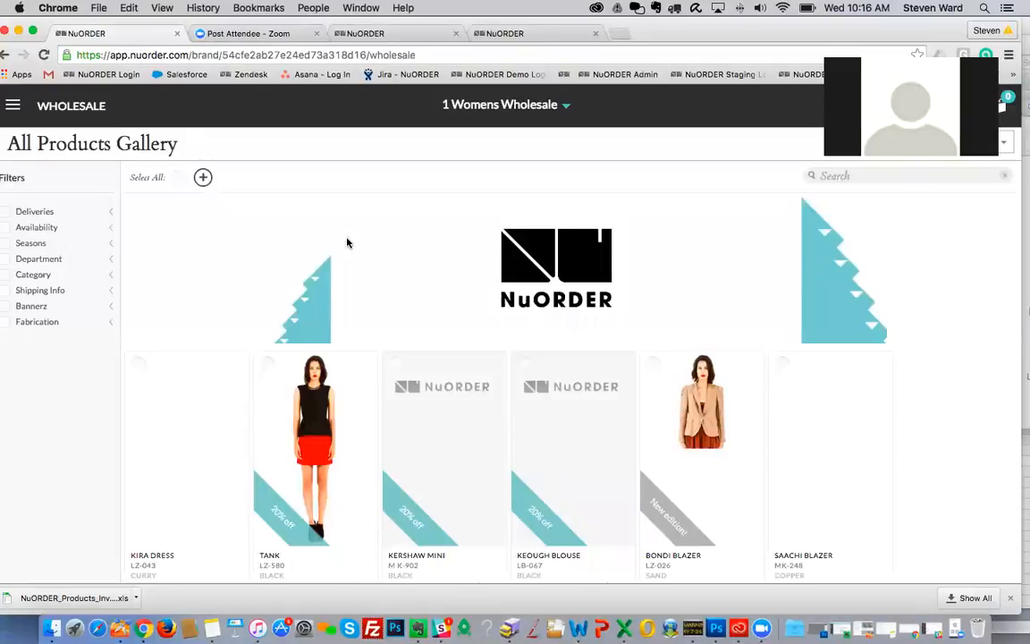
# - Search the All Products Gallery for 701, clear the search and look through the listed products
pyautogui.click(836, 176)
pyautogui.write('701')
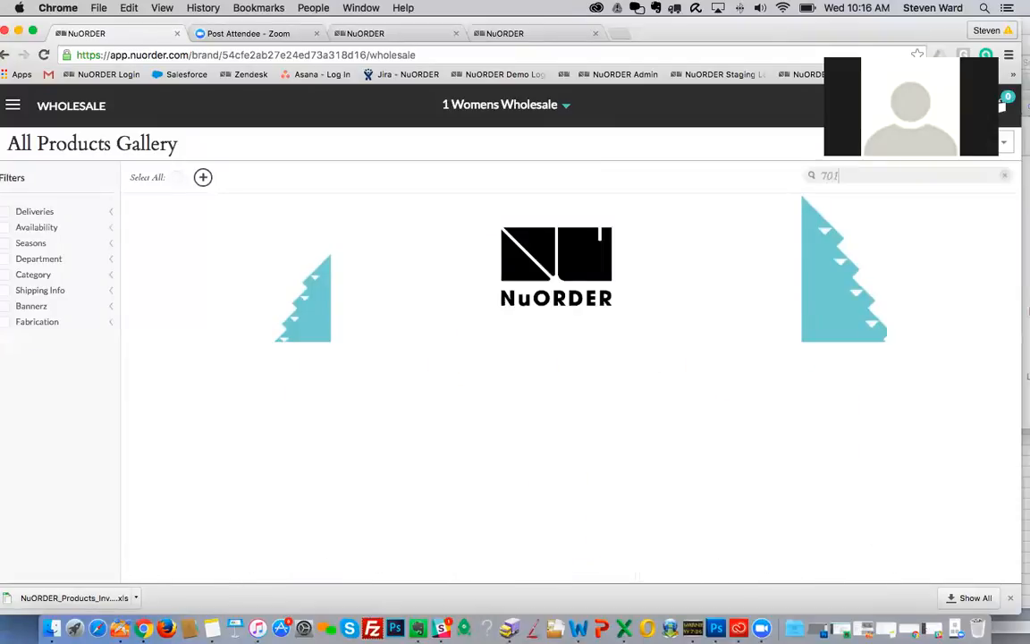
pyautogui.moveTo(850, 179); pyautogui.dragTo(761, 178)
pyautogui.press('BackSpace')
pyautogui.scroll(-2, 593, 289)
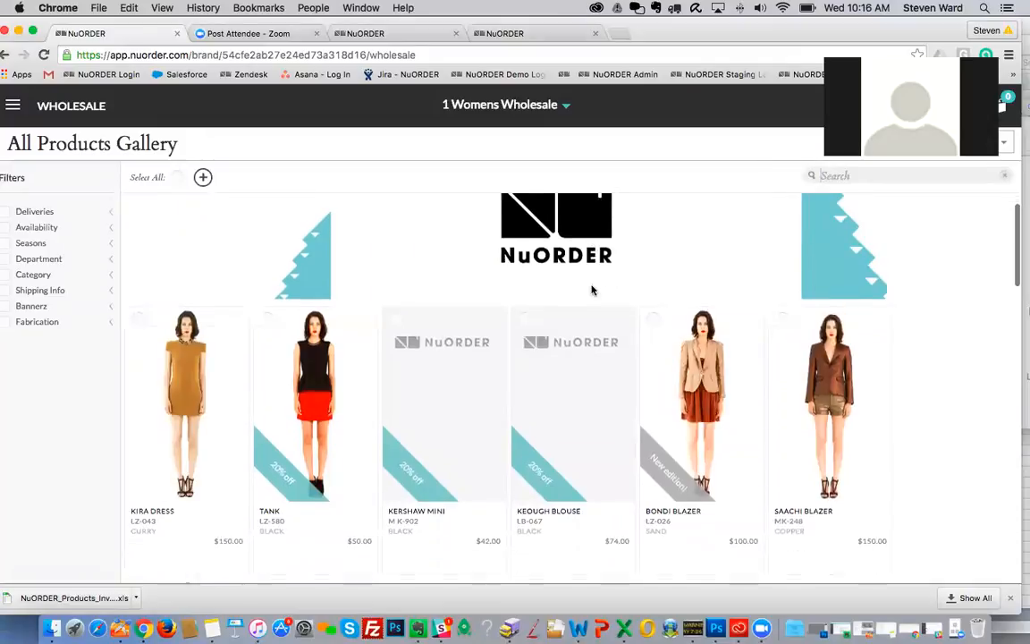
pyautogui.scroll(2, 595, 288)
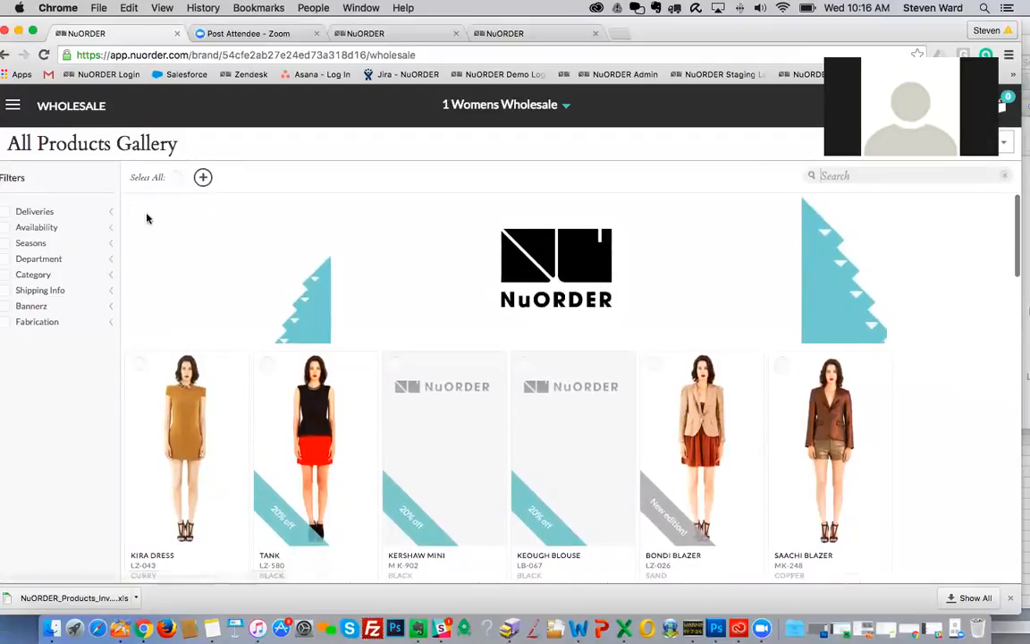
pyautogui.scroll(-3, 241, 217)
pyautogui.scroll(3, 239, 218)
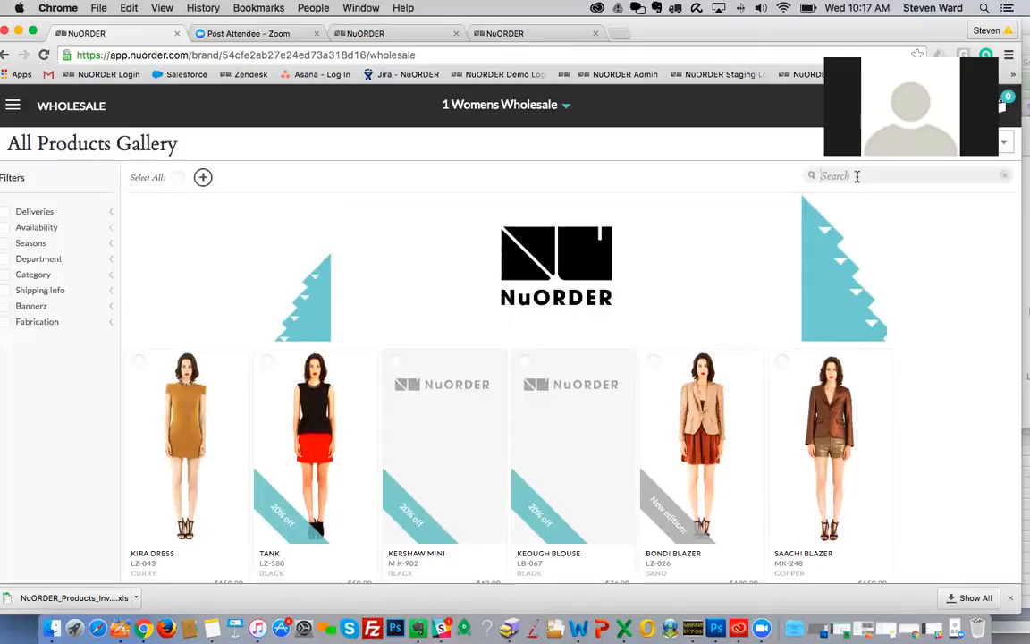
# - Switch to the NuORDER products export .csv in Excel and examine the columns for style 701
pyautogui.scroll(-5, 537, 295)
pyautogui.scroll(4, 538, 296)
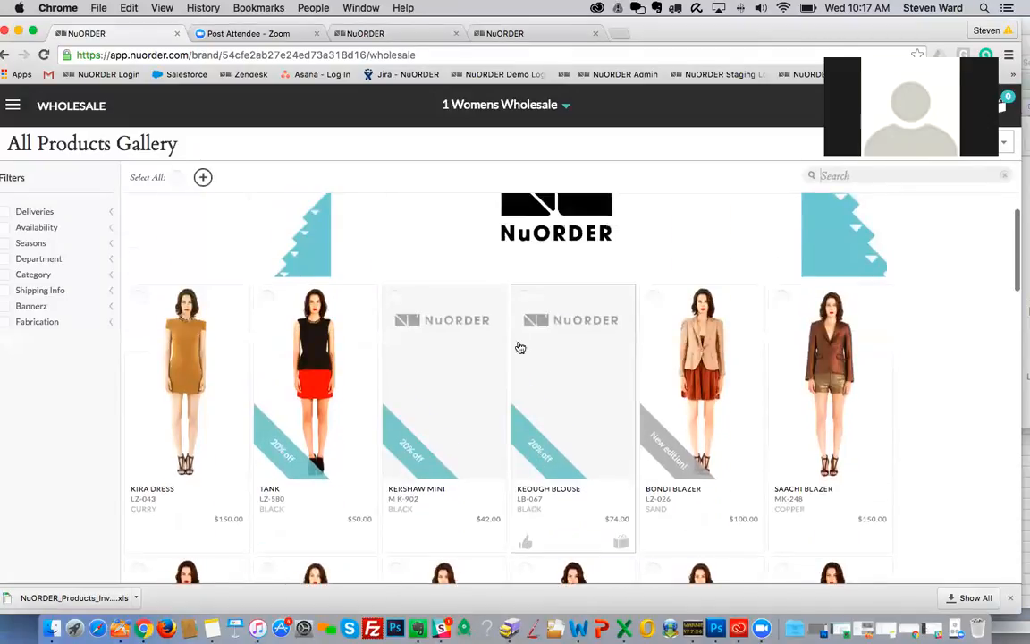
pyautogui.hotkey('ctrl', 'Up')
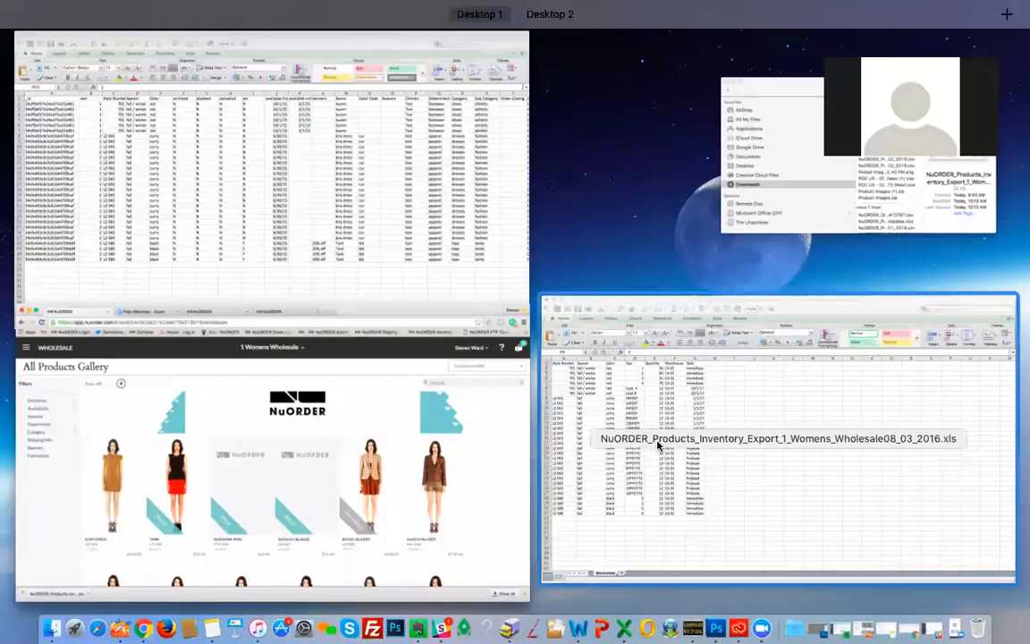
pyautogui.click(409, 230)
pyautogui.click(538, 264)
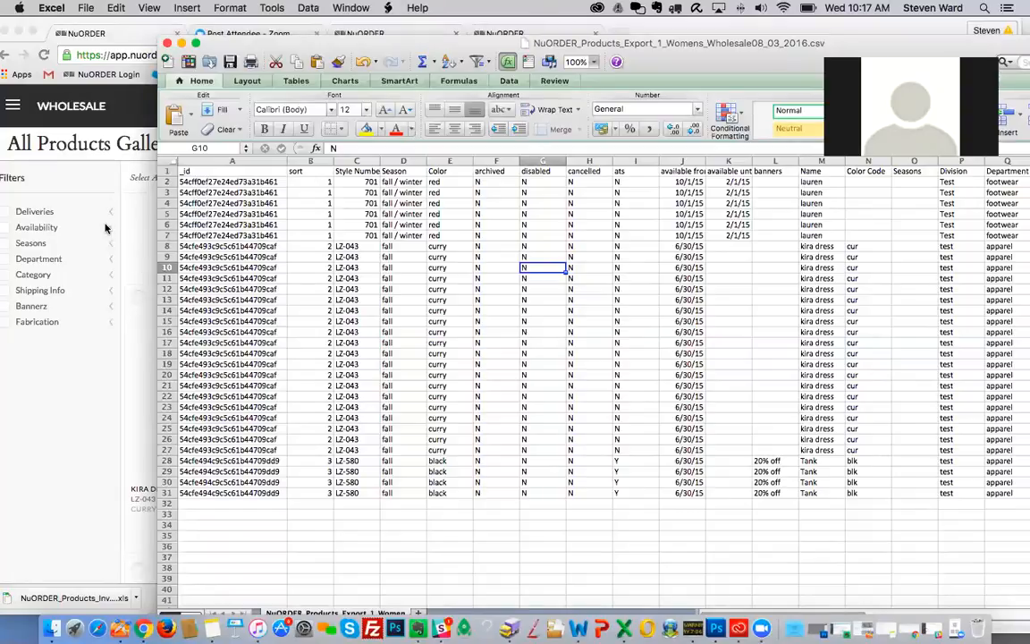
pyautogui.click(662, 234)
pyautogui.hscroll(4, 660, 209)
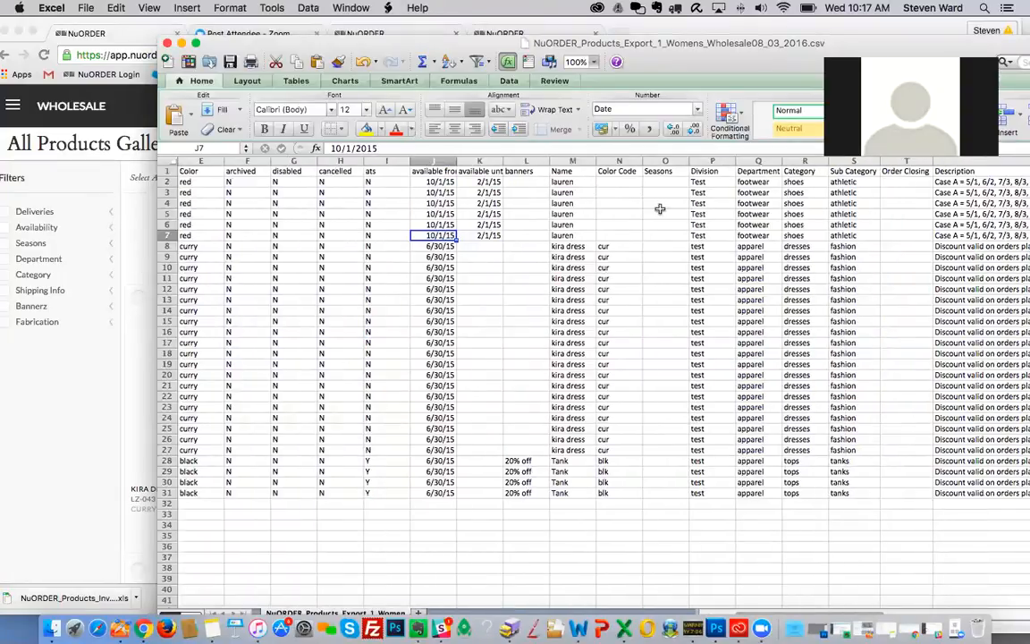
pyautogui.hscroll(3, 659, 209)
pyautogui.hscroll(-7, 659, 209)
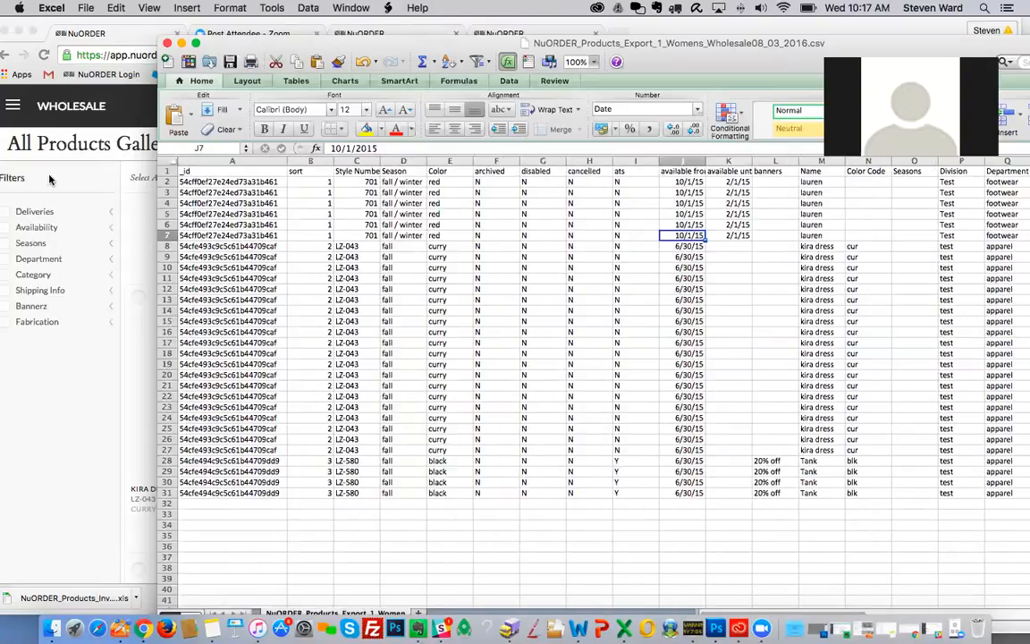
# - Return to the All Products Gallery in Chrome, try a search for 70 and look through the products
pyautogui.click(119, 190)
pyautogui.scroll(2, 752, 203)
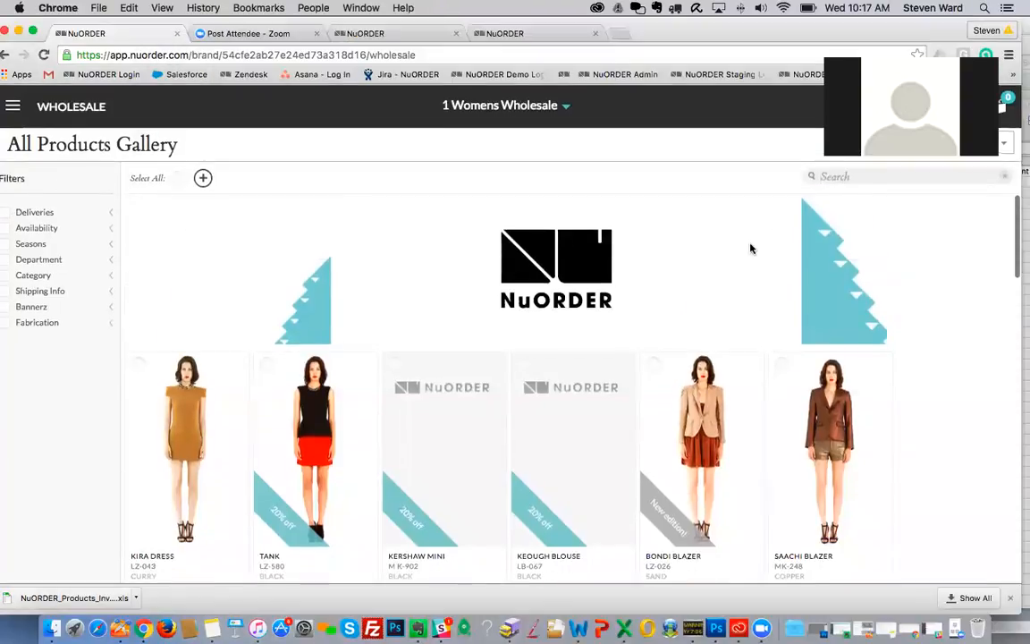
pyautogui.click(902, 175)
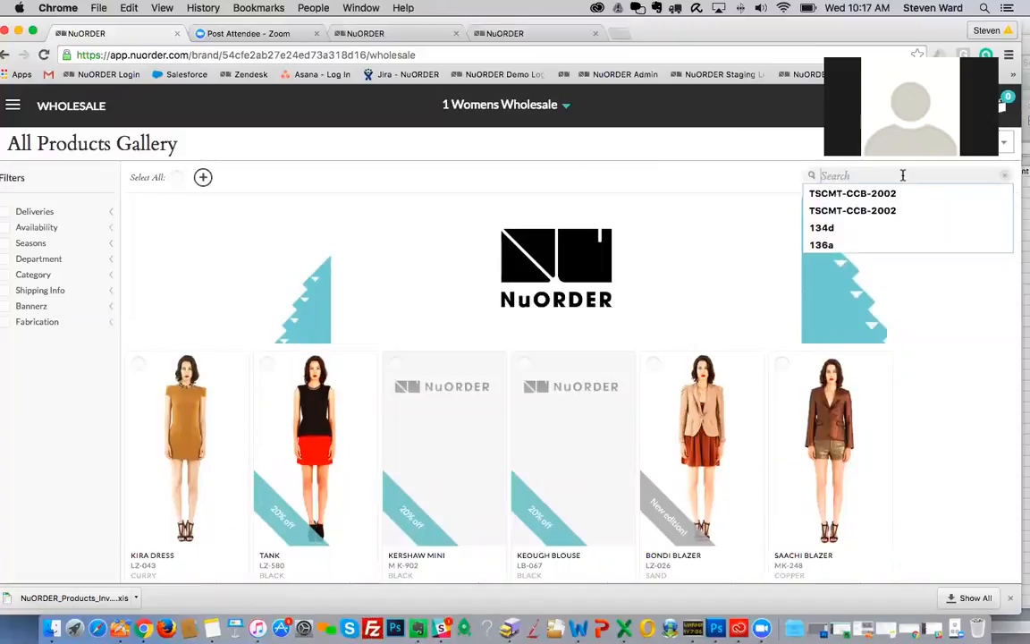
pyautogui.write('70')
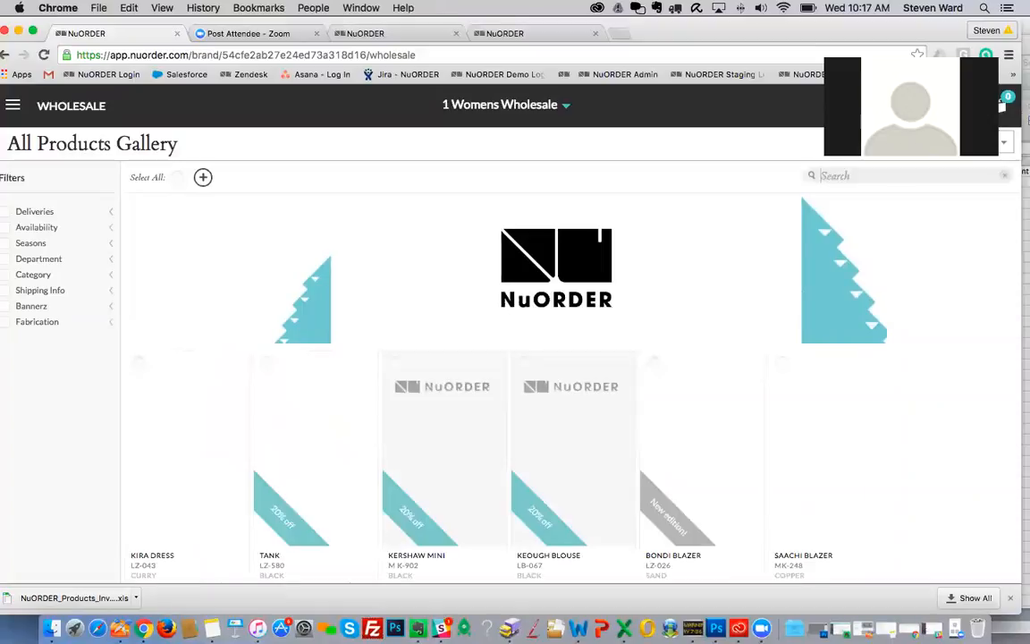
pyautogui.scroll(-2, 682, 373)
pyautogui.scroll(2, 682, 373)
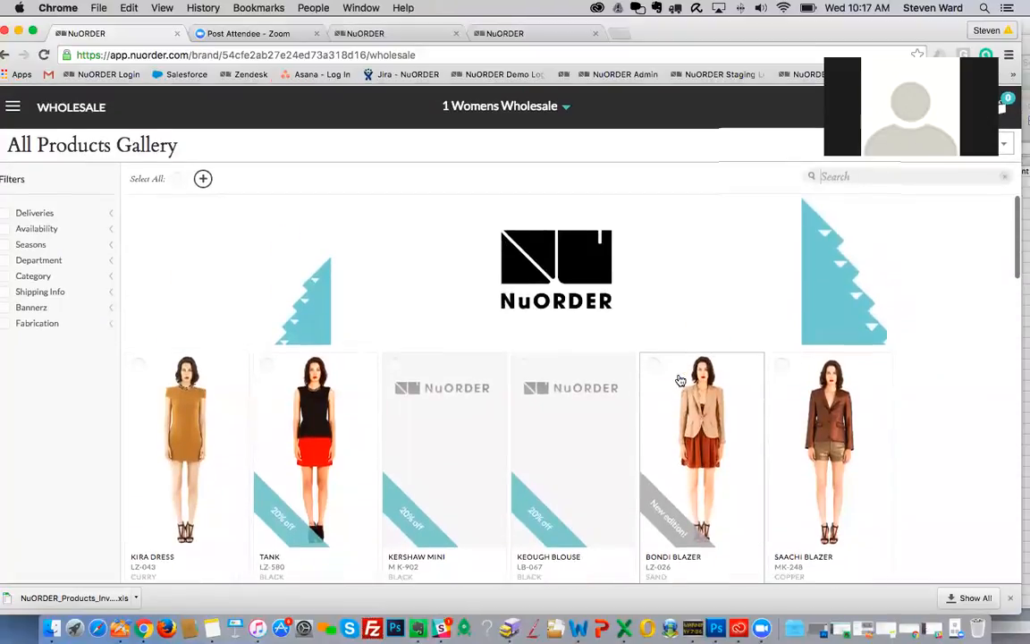
# - Check the style numbers in the products export, and search the gallery for lz-0
pyautogui.hotkey('ctrl', 'Up')
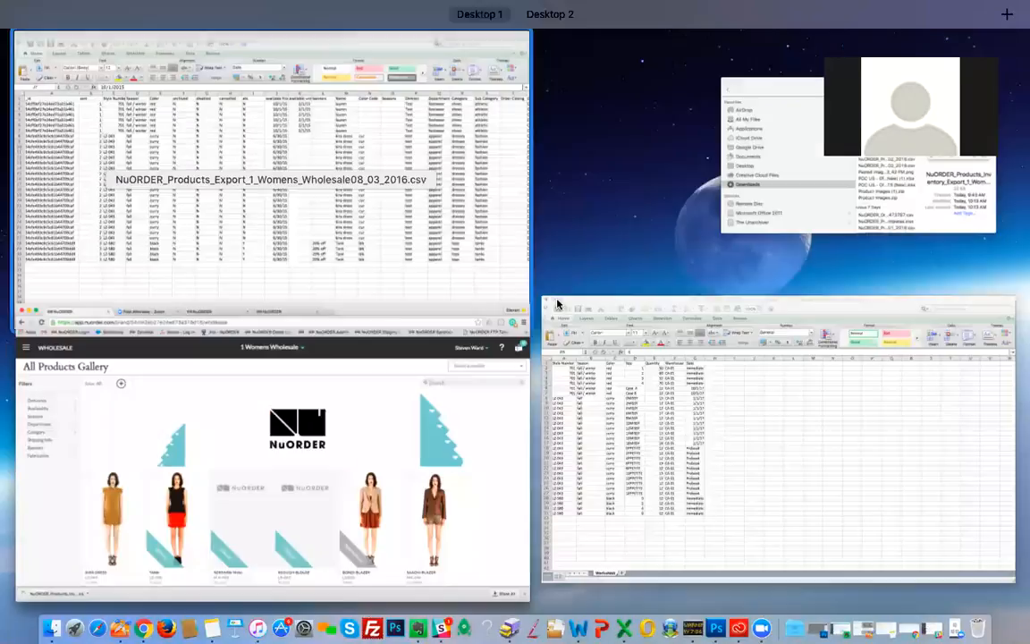
pyautogui.click(504, 268)
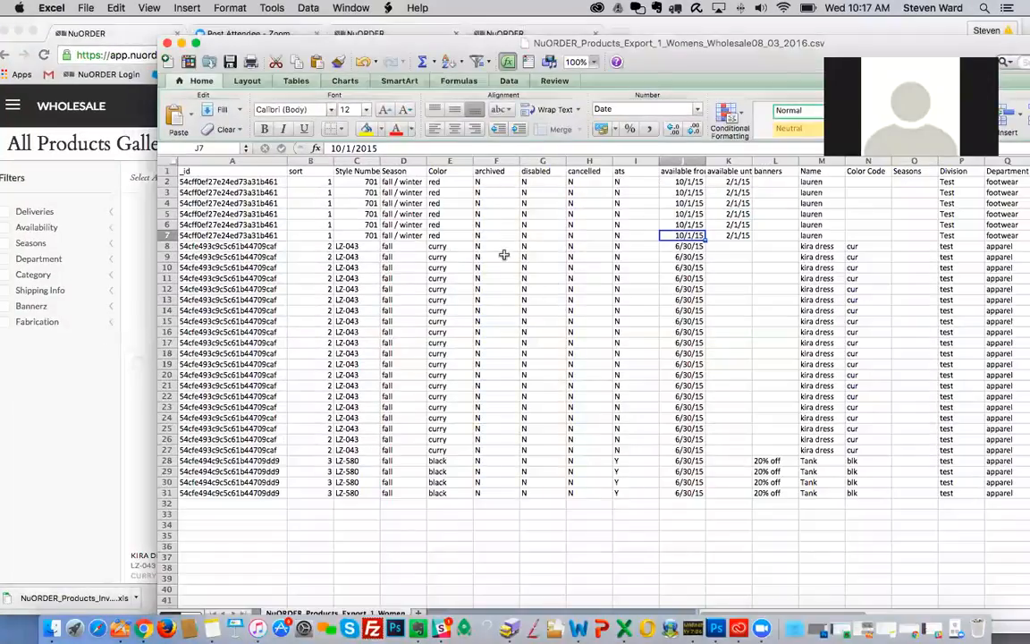
pyautogui.click(60, 365)
pyautogui.click(894, 177)
pyautogui.write('lz-')
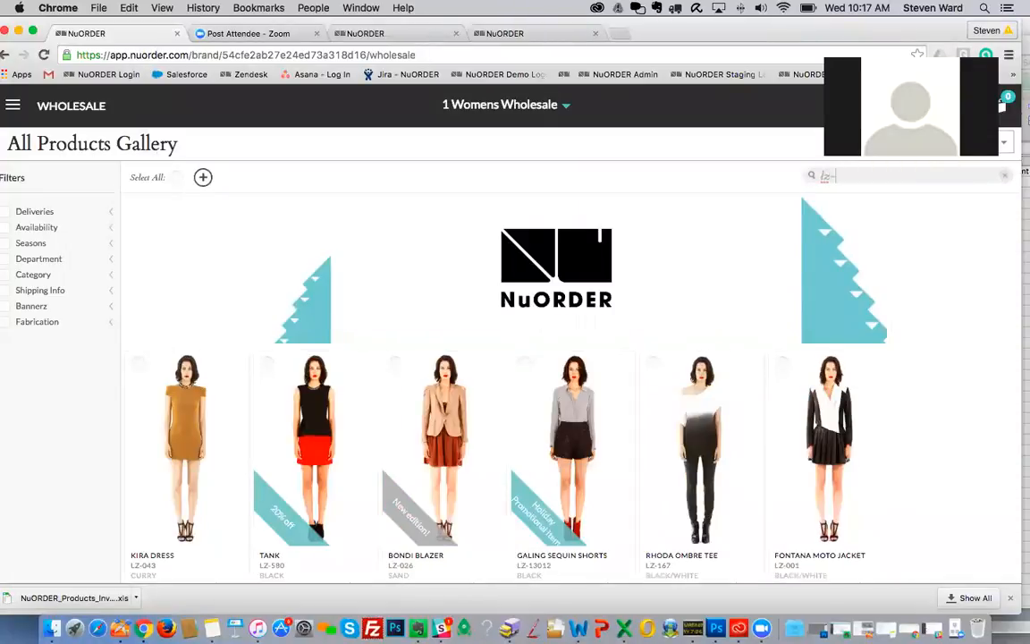
pyautogui.write('0')
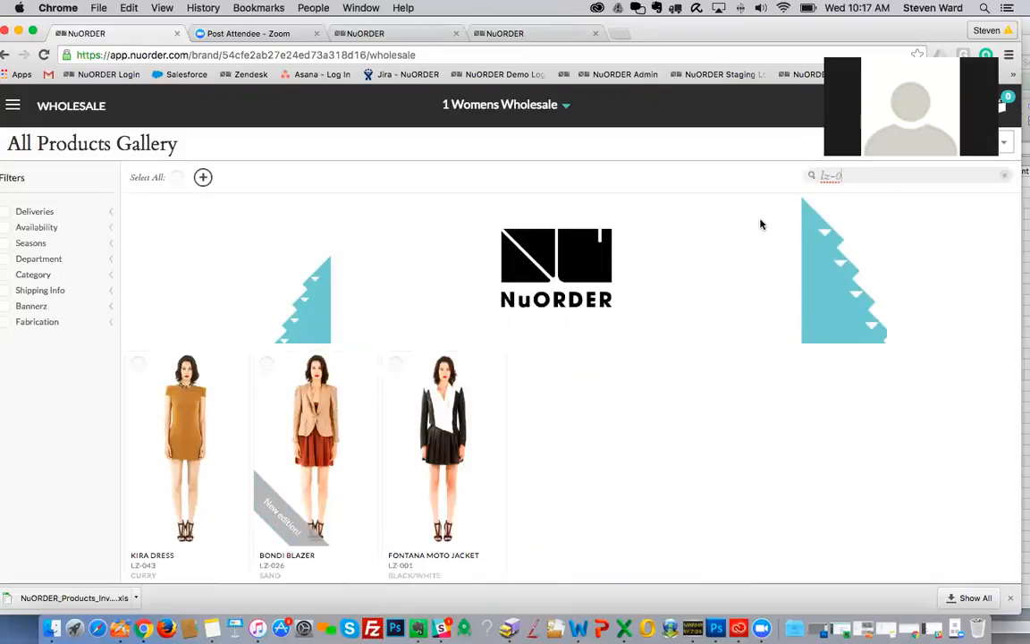
# - Recheck the products export, open the Kira Dress (LZ-043) from the gallery and review its size quantities
pyautogui.hotkey('ctrl', 'Up')
pyautogui.click(360, 246)
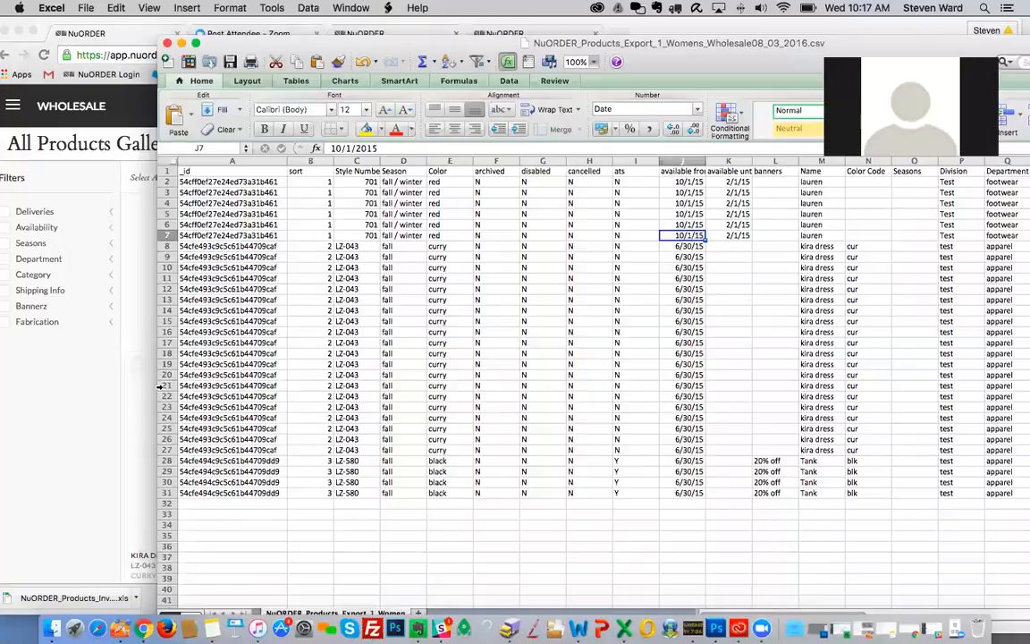
pyautogui.click(97, 406)
pyautogui.scroll(-2, 130, 378)
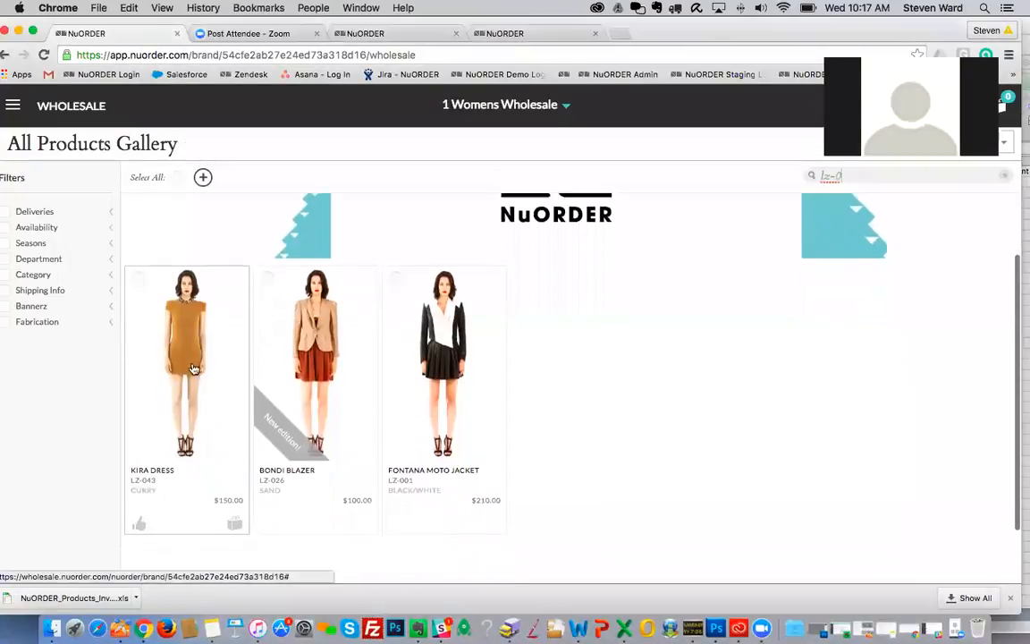
pyautogui.click(193, 361)
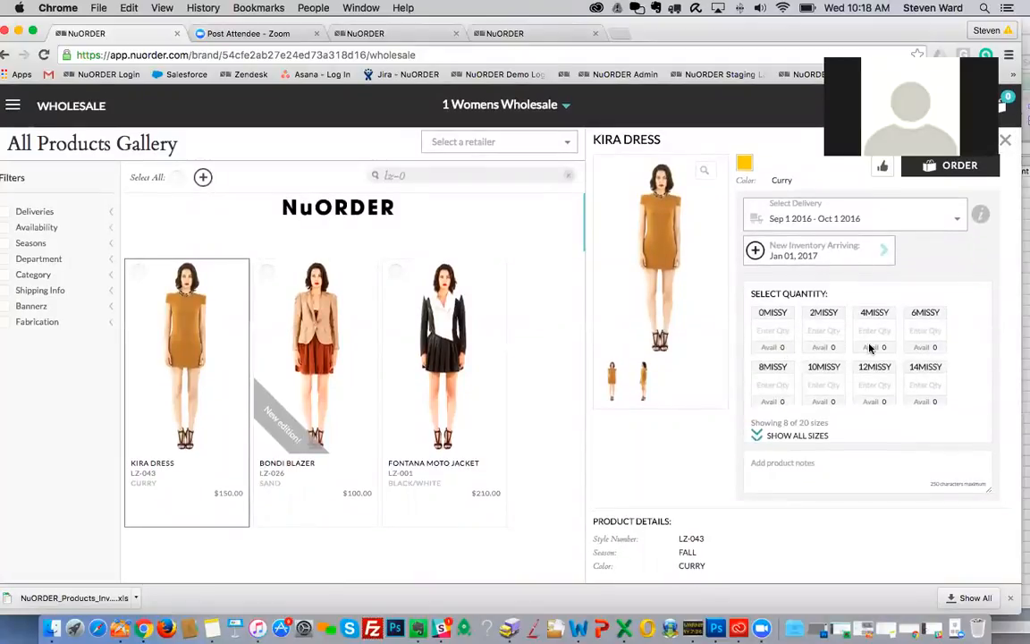
pyautogui.scroll(-2, 873, 326)
pyautogui.scroll(2, 873, 335)
# - Open the Kira Dress's inventory by date, choose the 01/01/2017 column and review the availability per size
pyautogui.click(841, 248)
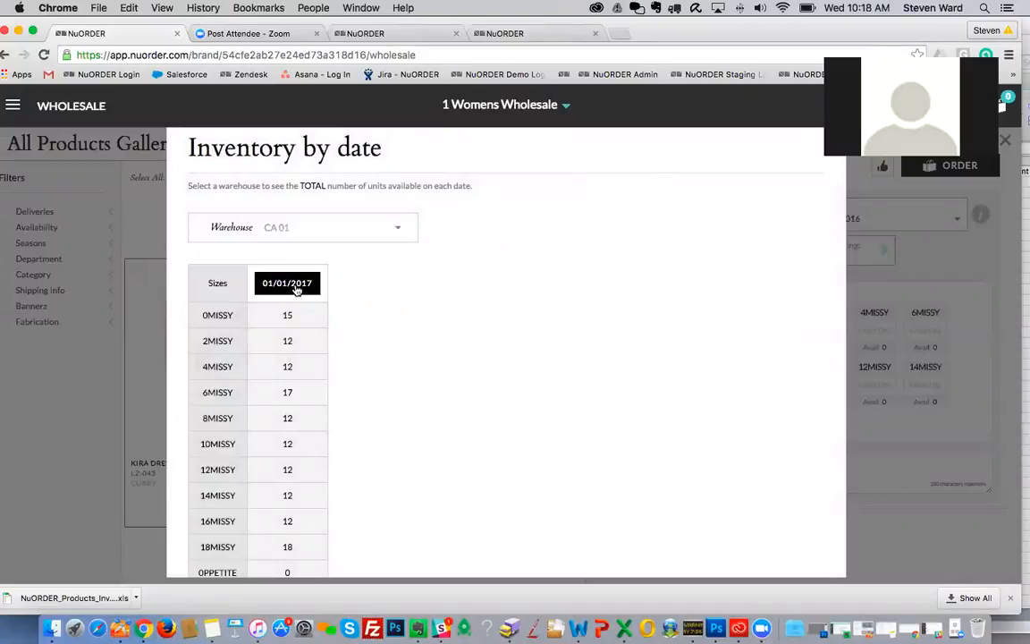
pyautogui.scroll(-2, 302, 286)
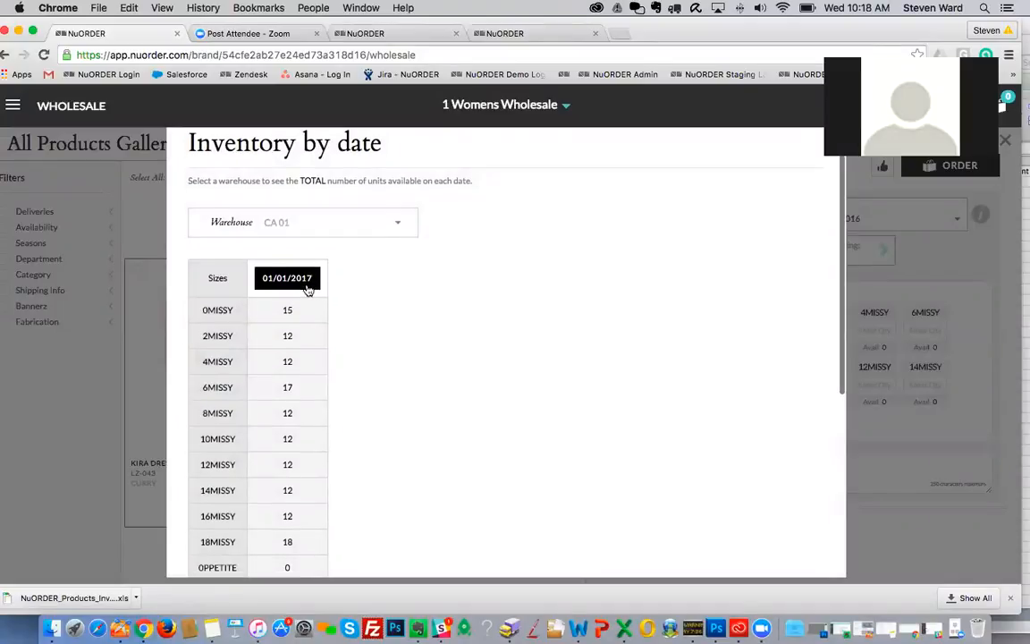
pyautogui.click(313, 245)
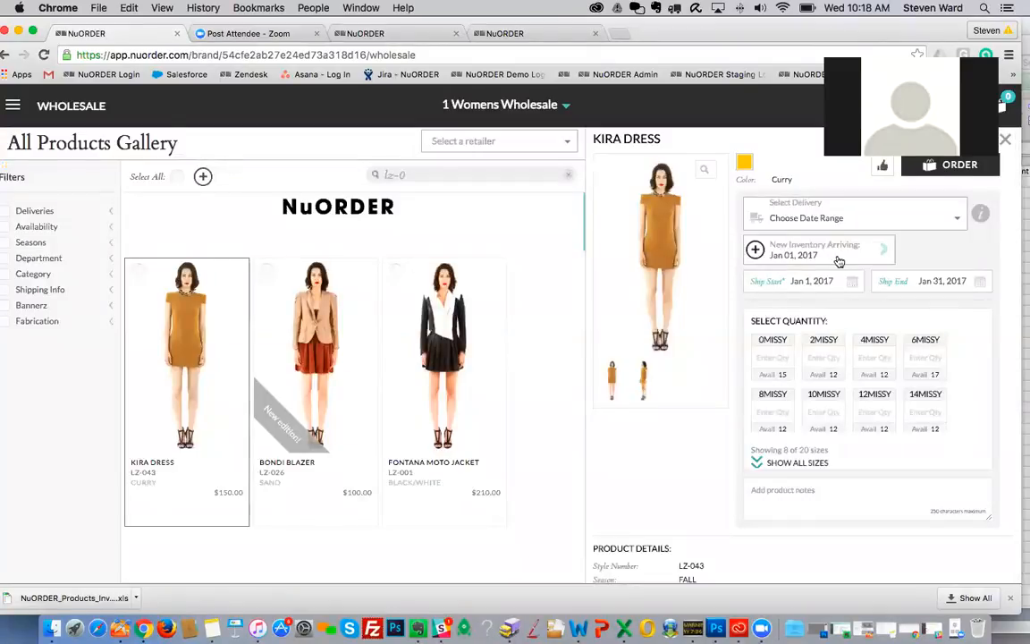
pyautogui.scroll(-1, 866, 397)
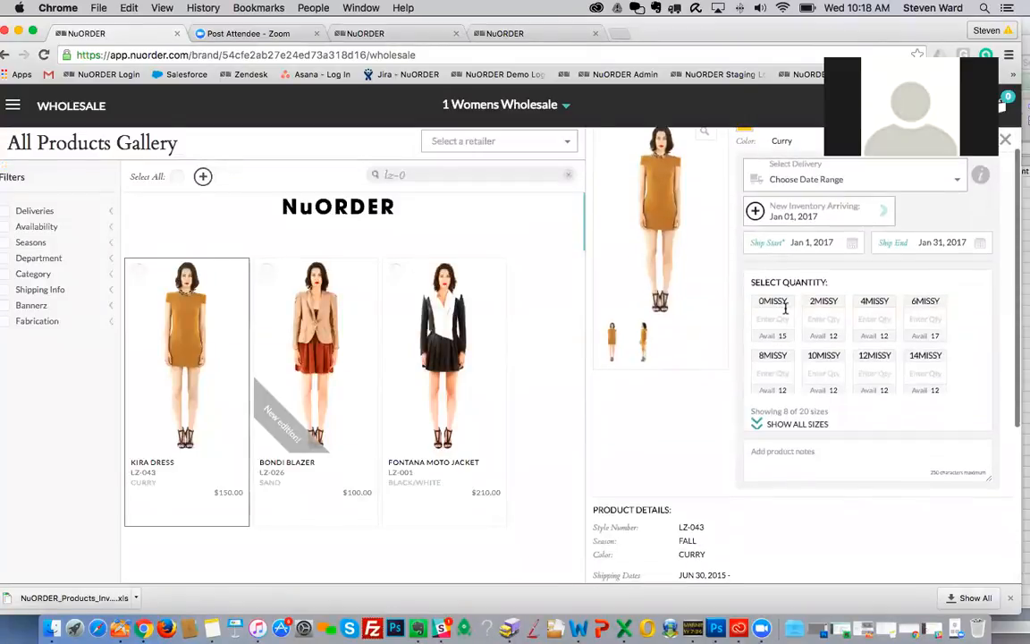
pyautogui.scroll(1, 823, 370)
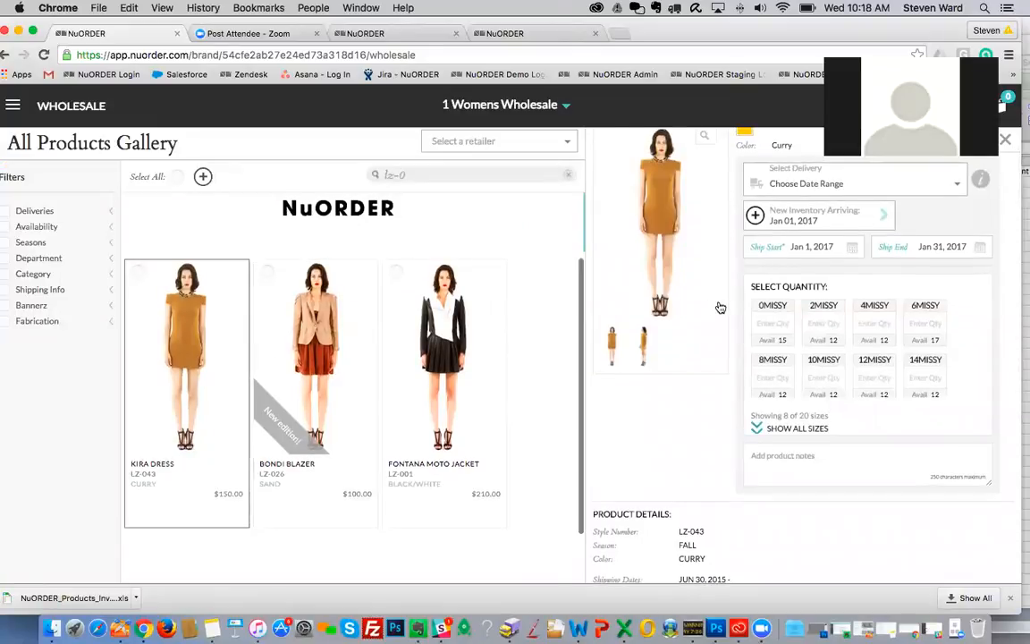
pyautogui.scroll(1, 720, 305)
pyautogui.scroll(2, 545, 294)
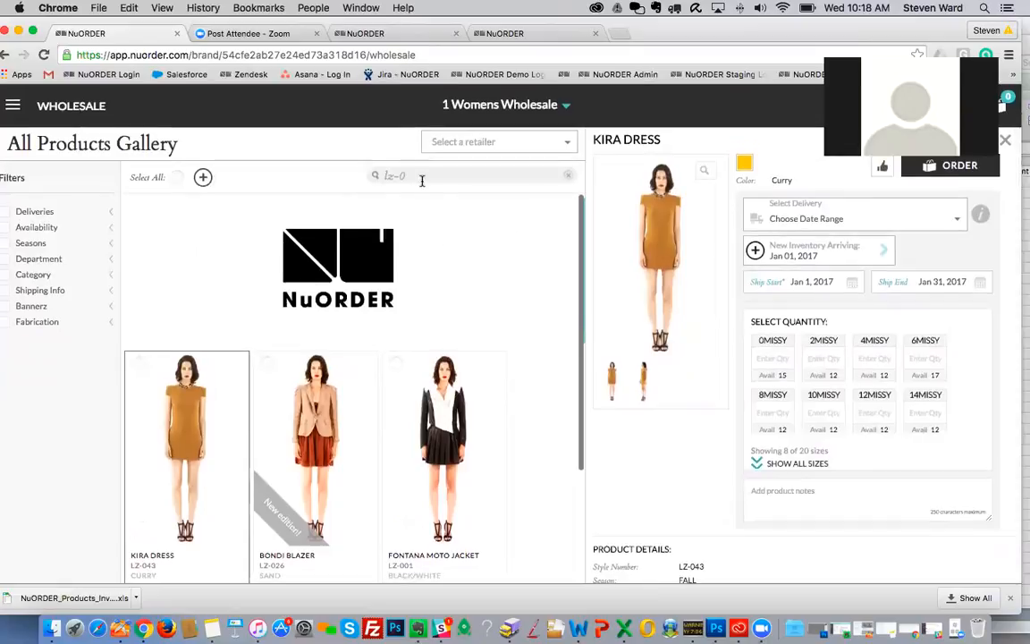
# - Search the gallery for 701 and clear the search
pyautogui.moveTo(420, 174); pyautogui.dragTo(355, 173)
pyautogui.write('701')
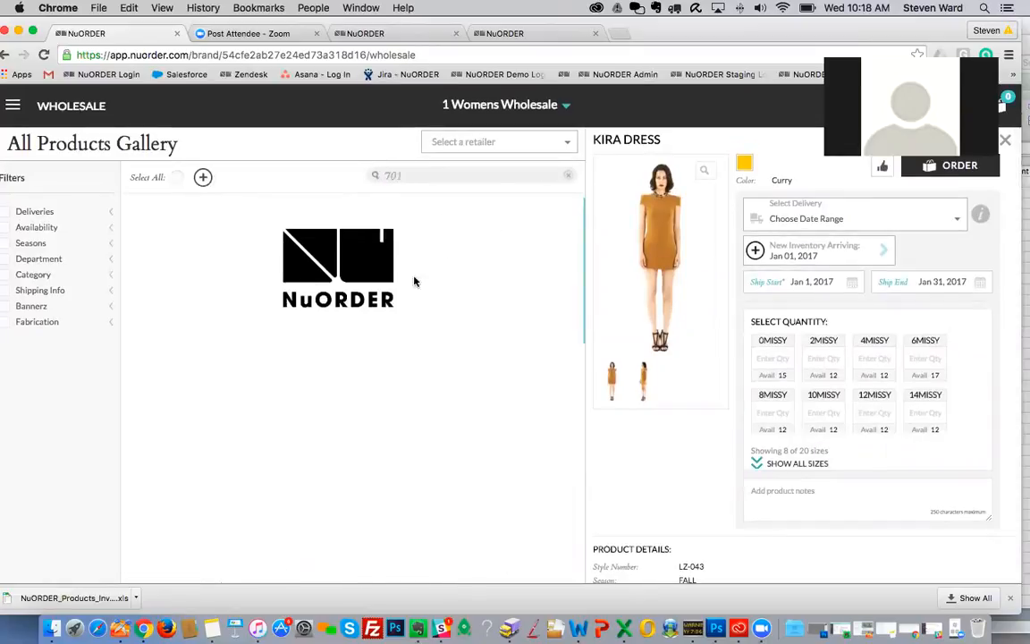
pyautogui.click(570, 172)
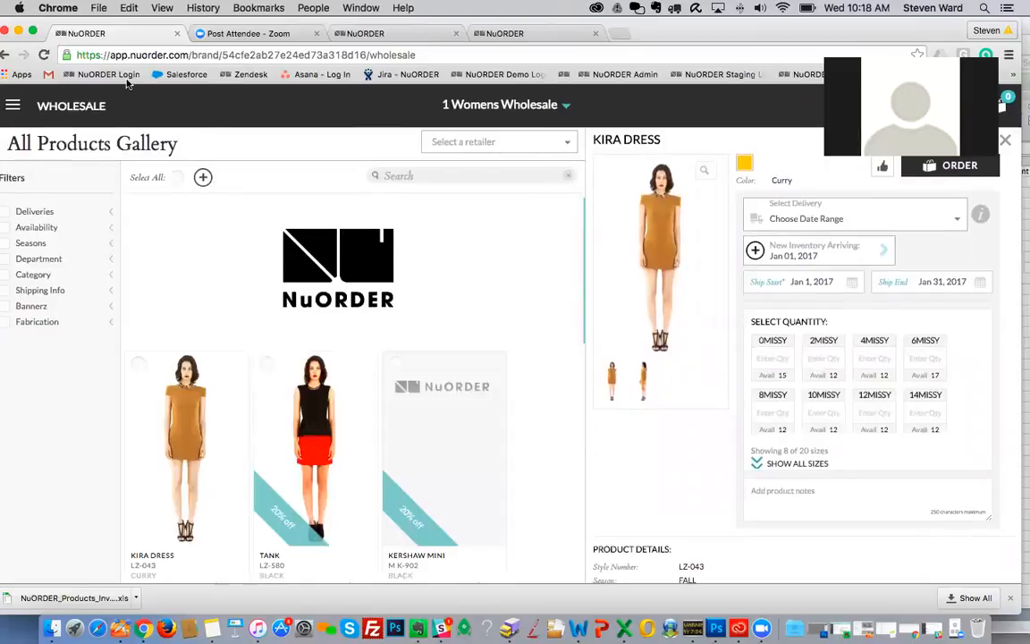
# - Switch from Wholesale to the Admin area
pyautogui.click(22, 106)
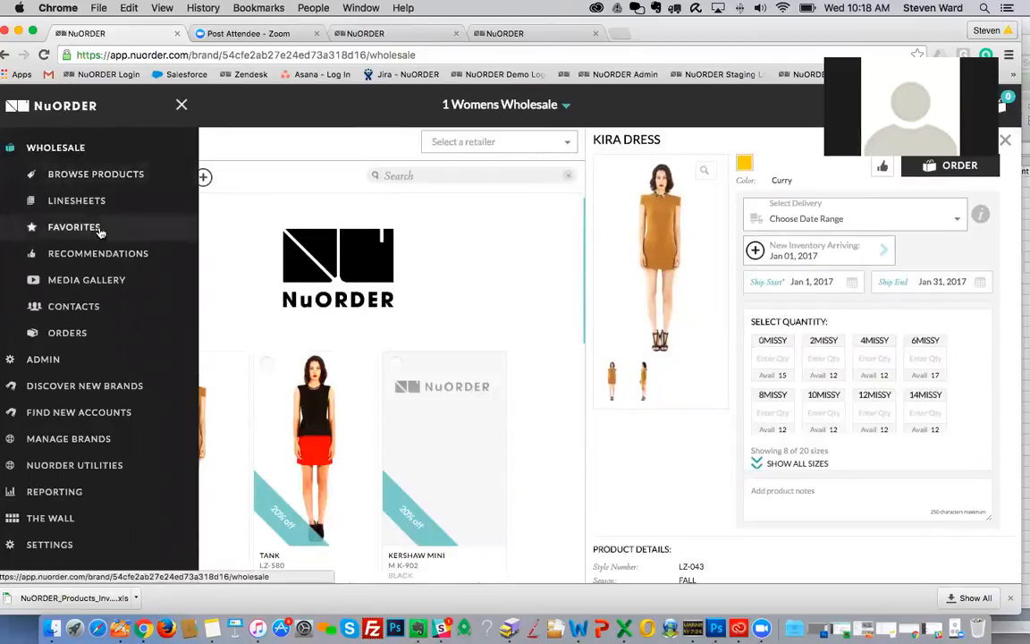
pyautogui.click(104, 363)
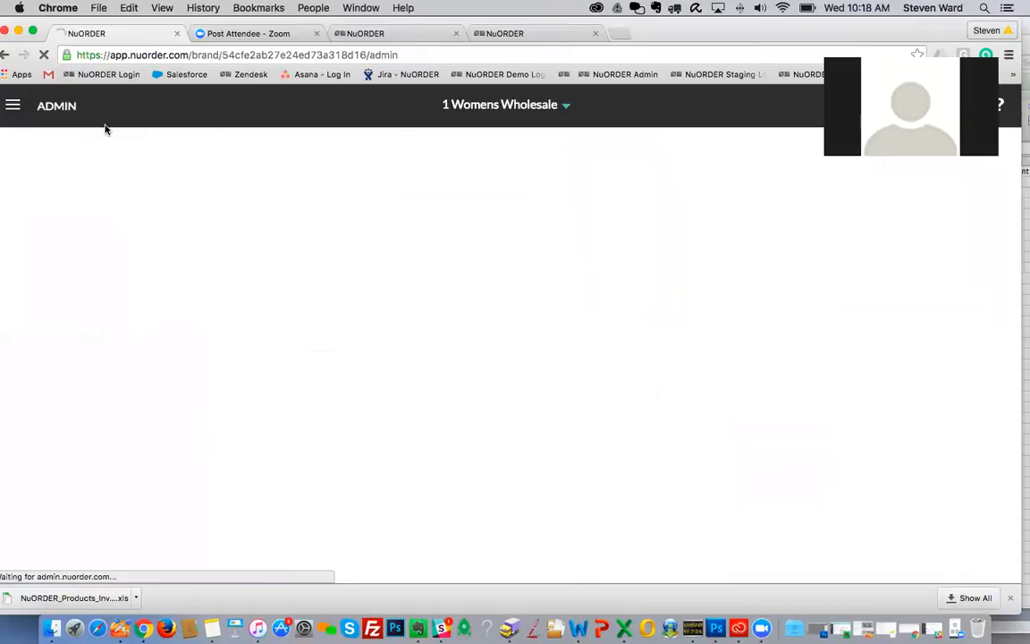